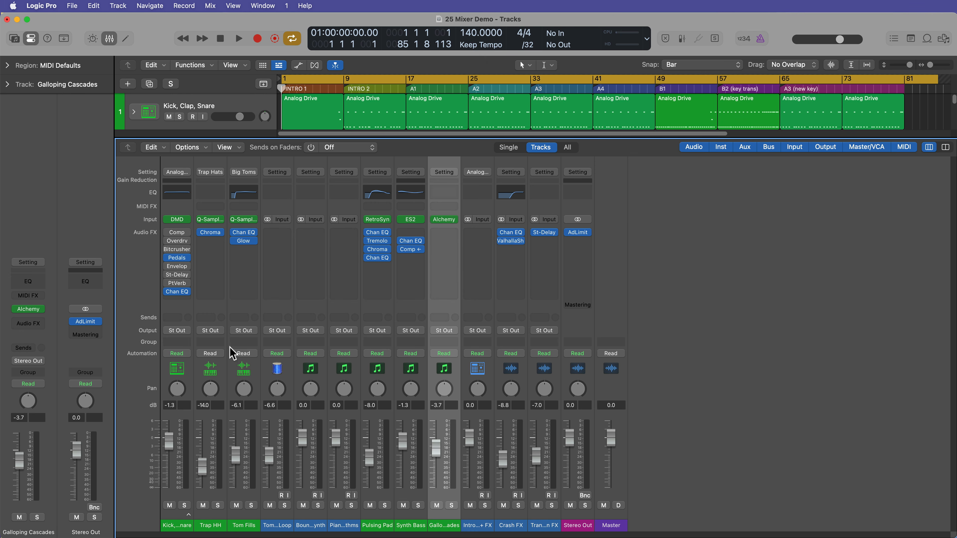
# Step: Examine the pan mode choices available for the Galloping Cascades channel strip
pyautogui.rightClick(445, 390)
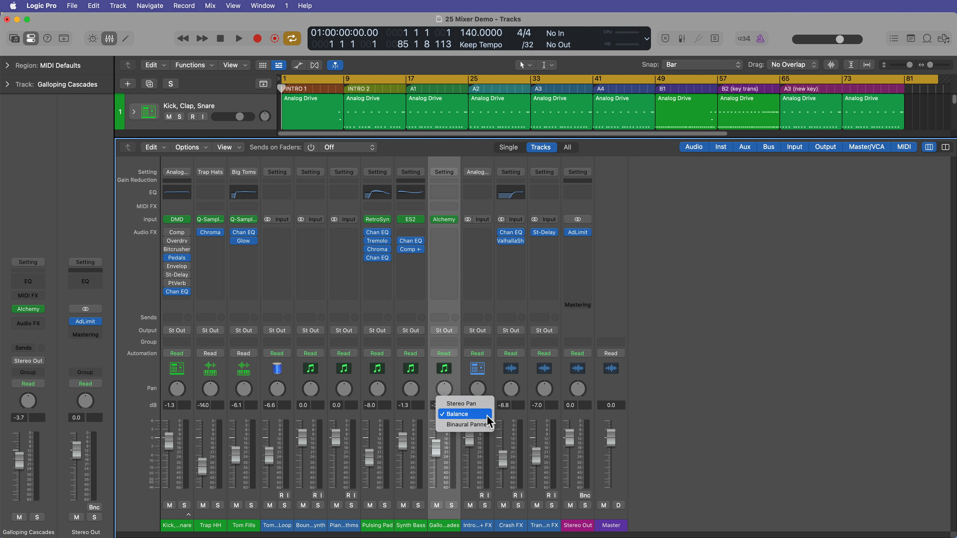
pyautogui.click(695, 316)
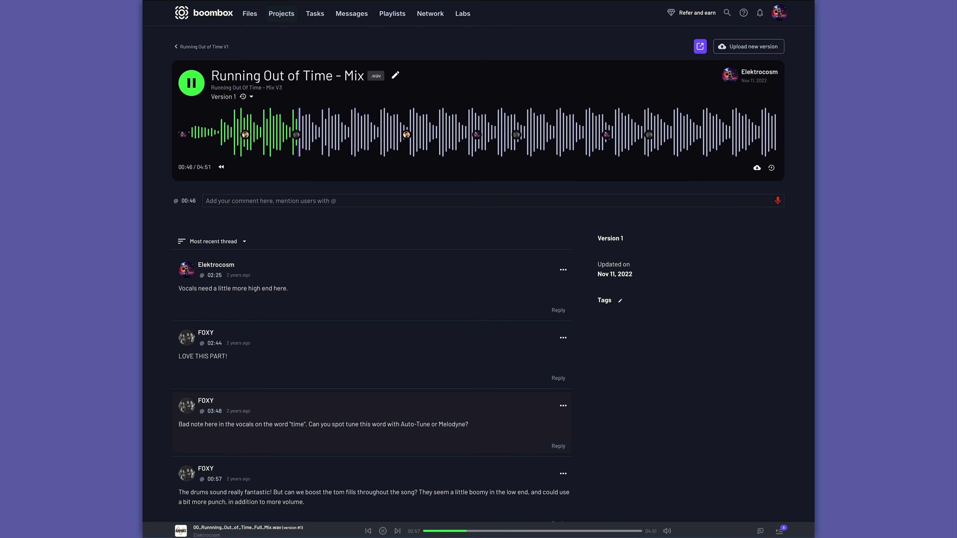
# Step: Switch to Boombox and look through the mix's timestamped comments and the artist profiles in the Network section
pyautogui.moveTo(297, 141)
pyautogui.scroll(-5, 298, 141)
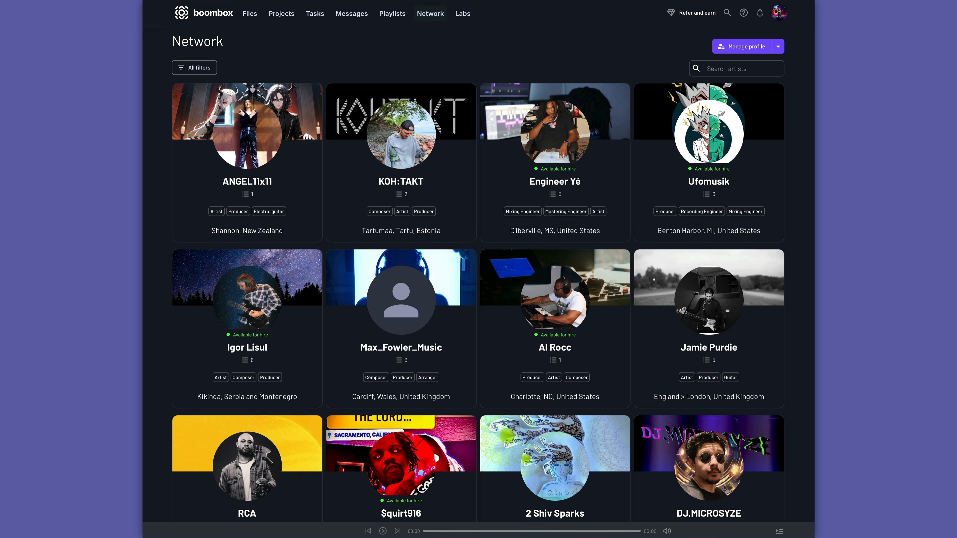
pyautogui.scroll(-5, 479, 271)
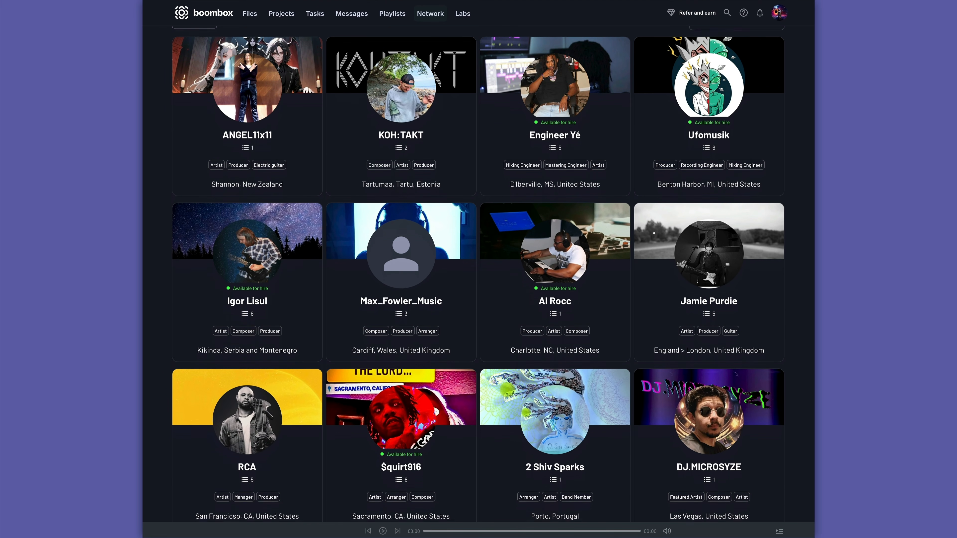
pyautogui.scroll(-3, 479, 271)
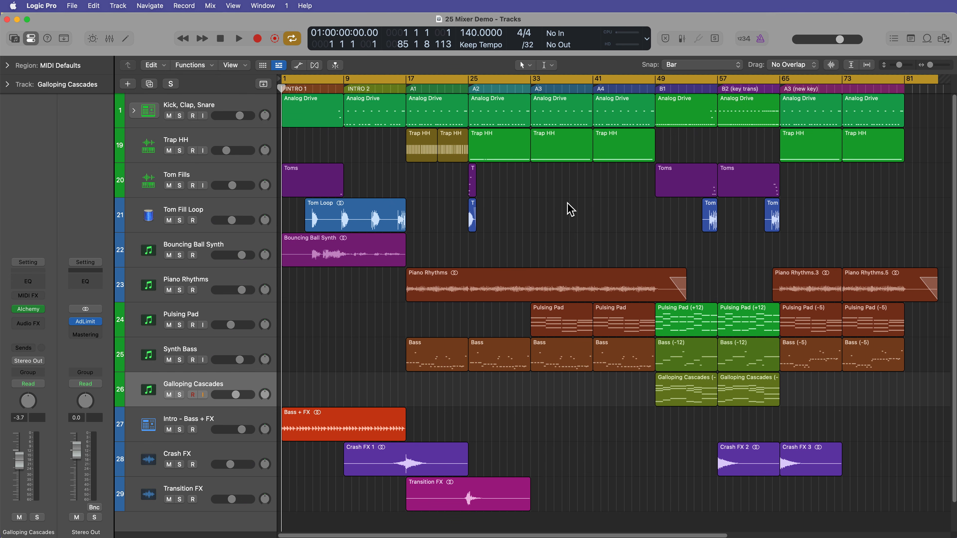
# Step: Show the Mixer below the tracks and shrink its pane to about half the window's height
pyautogui.click(110, 38)
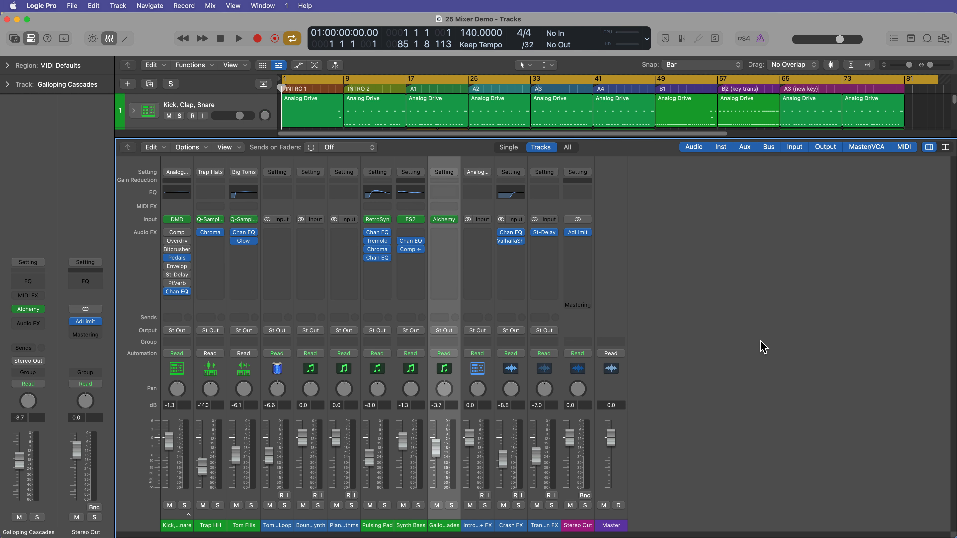
pyautogui.press('x')
pyautogui.press('x')
pyautogui.press('x')
pyautogui.press('x')
pyautogui.moveTo(645, 137); pyautogui.dragTo(573, 111)
pyautogui.moveTo(705, 138); pyautogui.dragTo(703, 305)
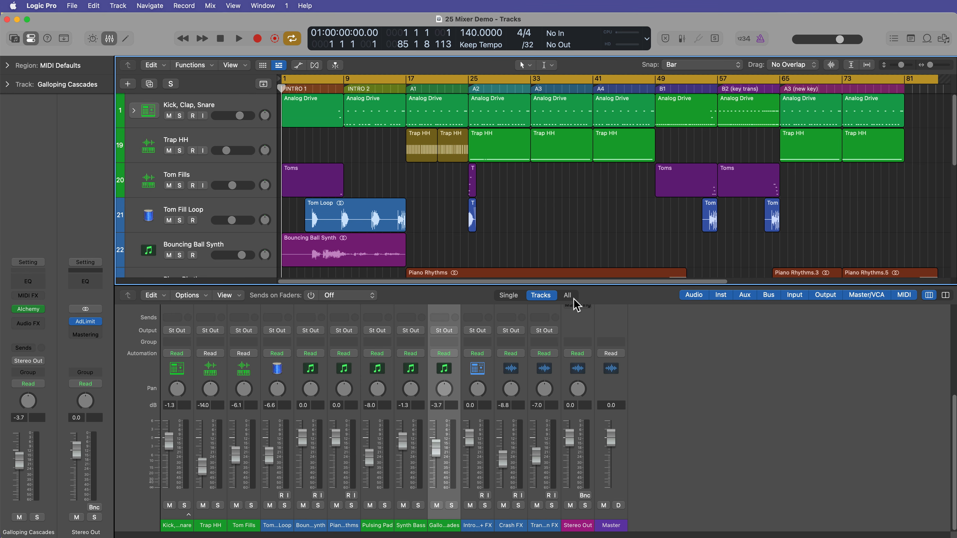
# Step: Focus the Mixer pane, return the focus to the Tracks area, and hide the Mixer
pyautogui.click(745, 388)
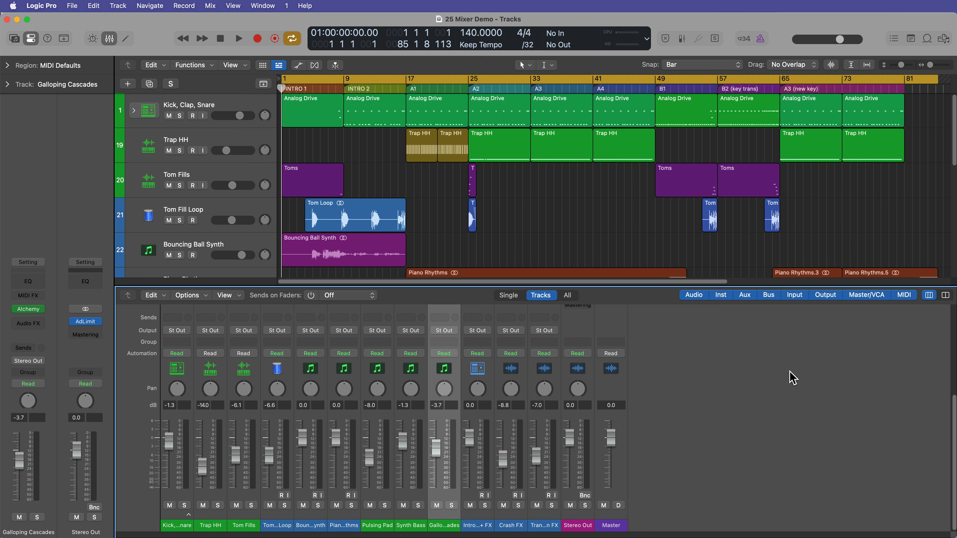
pyautogui.click(592, 235)
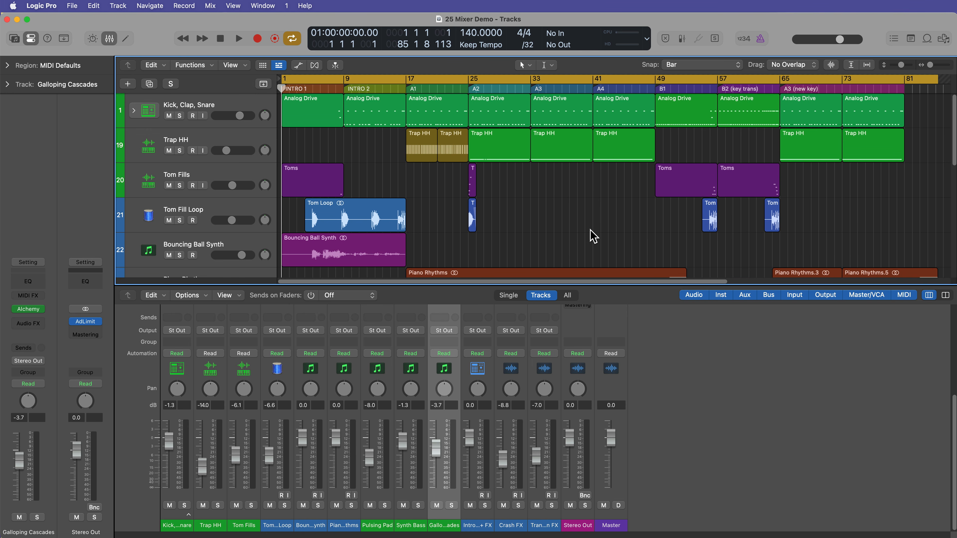
pyautogui.press('x')
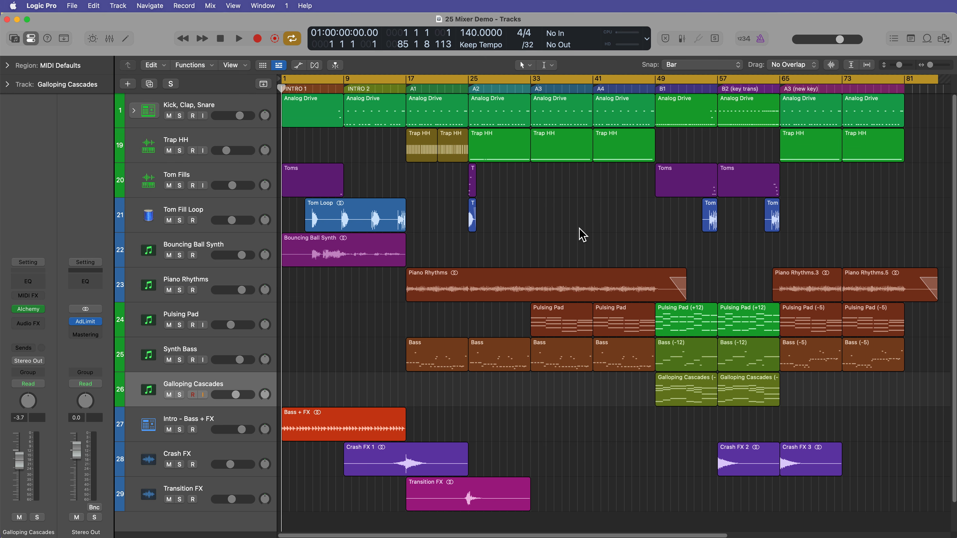
# Step: Open the Mixer as a separate window, enlarge it to show the full channel strips, and close it after repositioning
pyautogui.press('super+2')
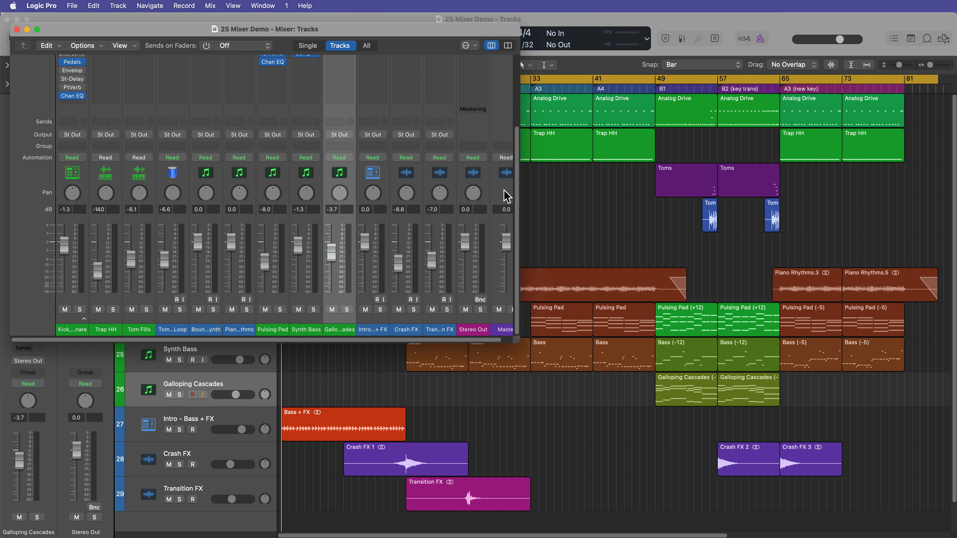
pyautogui.moveTo(517, 340); pyautogui.dragTo(592, 478)
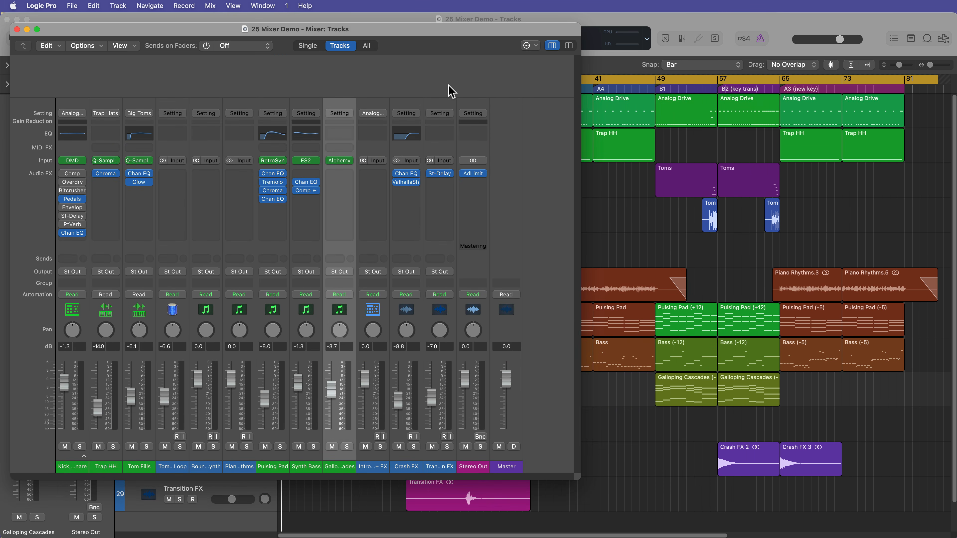
pyautogui.moveTo(449, 30); pyautogui.dragTo(776, 49)
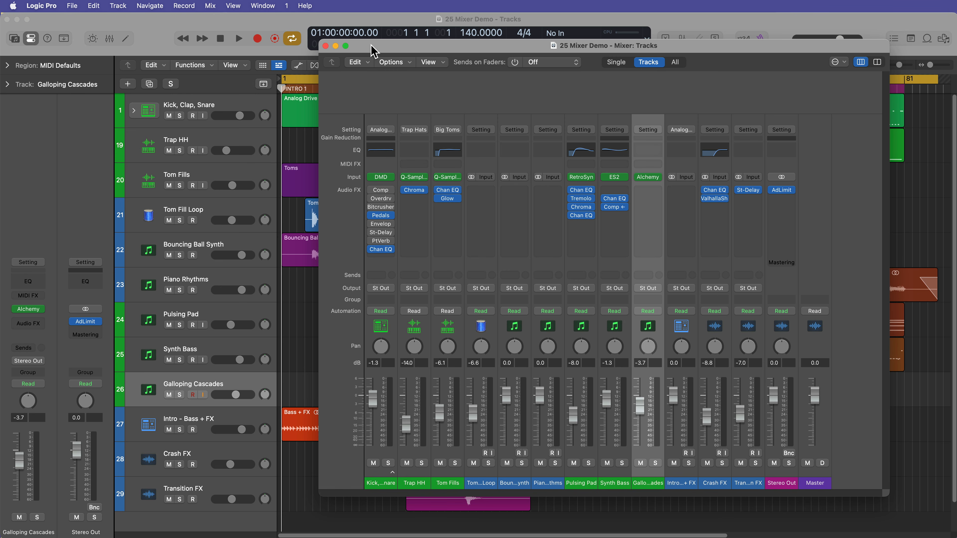
pyautogui.press('super+w')
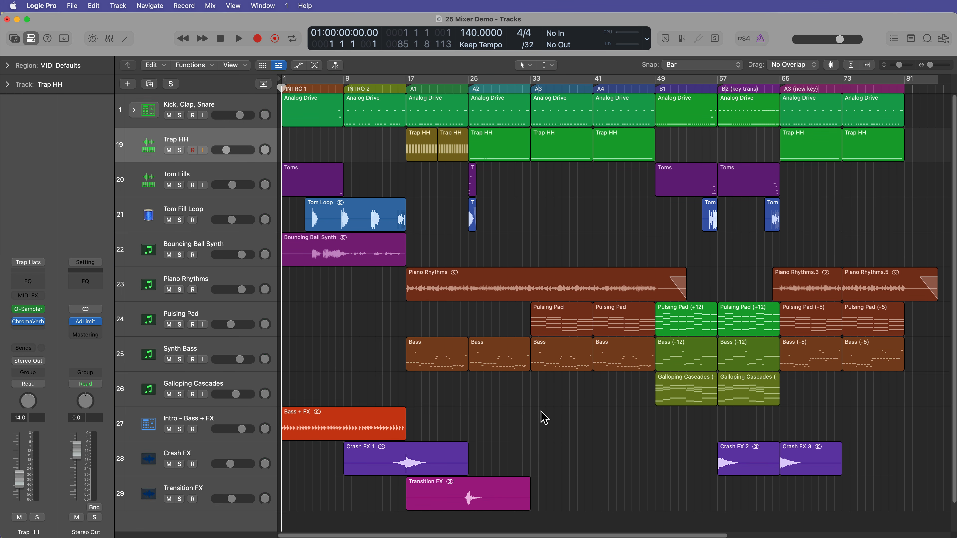
# Step: Select all the channel strips by name in the Mixer pane, and hide the Mixer
pyautogui.press('x')
pyautogui.moveTo(188, 525); pyautogui.dragTo(594, 523)
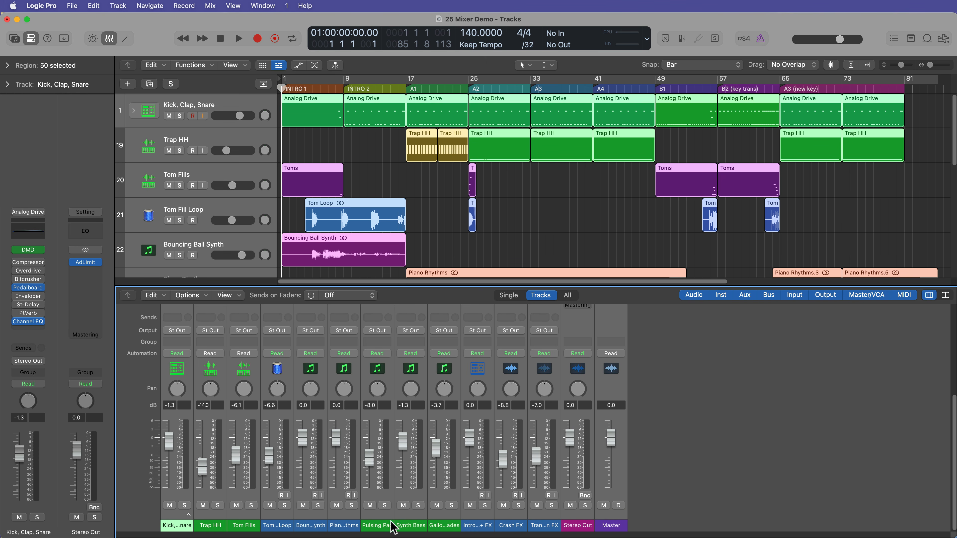
pyautogui.press('x')
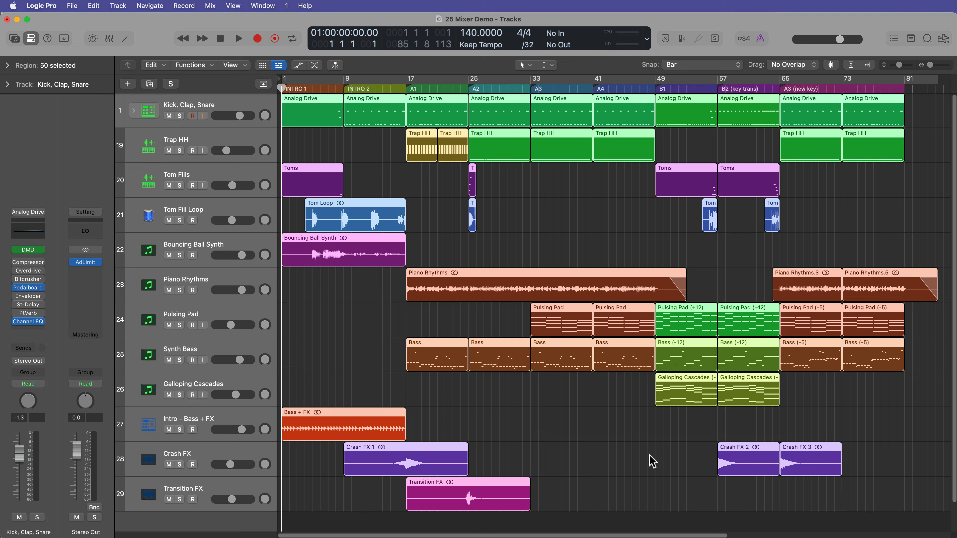
# Step: Clear the selection, select the Kick, Clap, Snare track, and enable Track Color Bars in the track headers
pyautogui.click(511, 213)
pyautogui.click(245, 106)
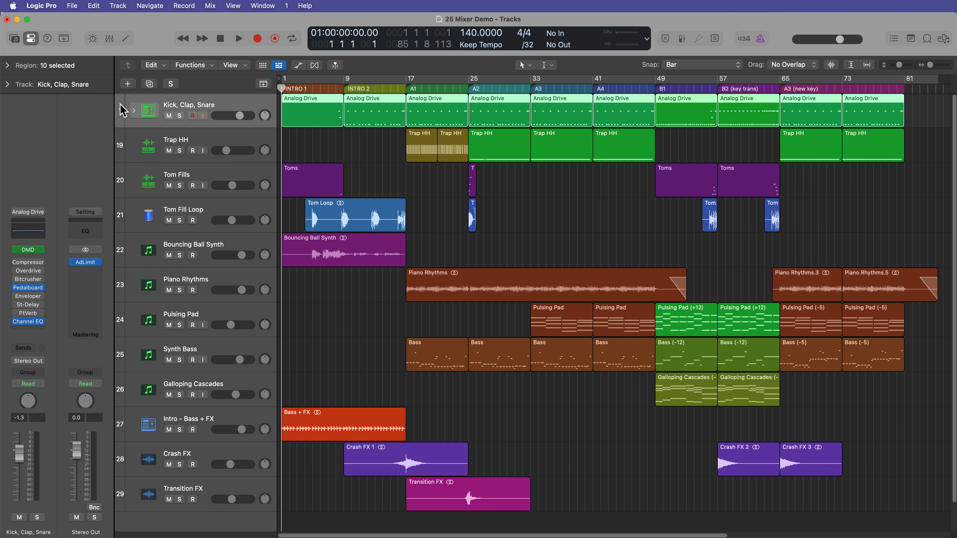
pyautogui.press('x')
pyautogui.press('x')
pyautogui.rightClick(122, 106)
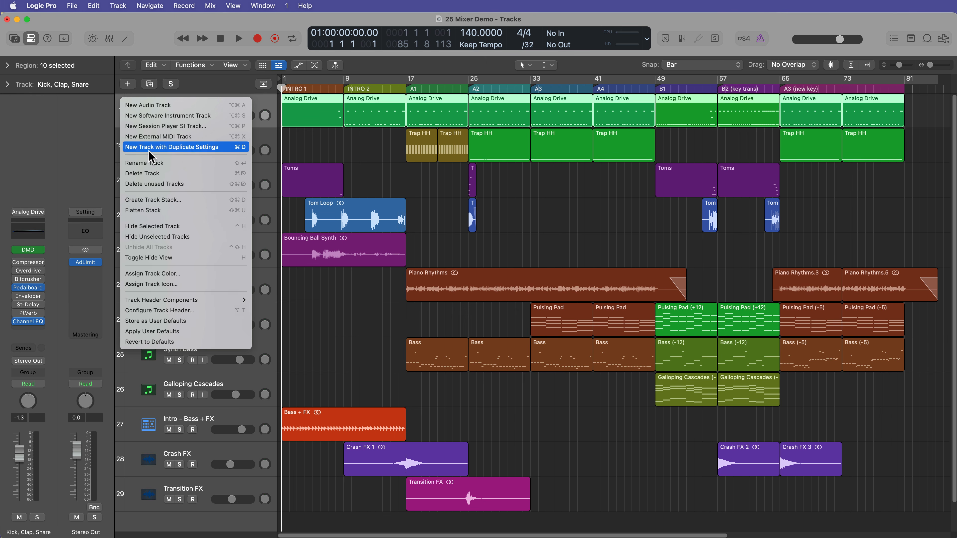
pyautogui.moveTo(212, 299)
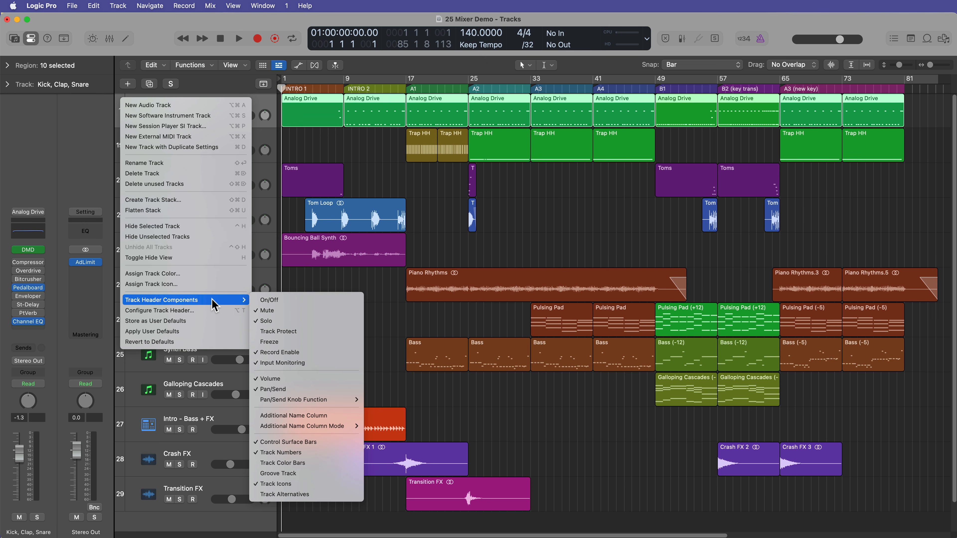
pyautogui.click(318, 463)
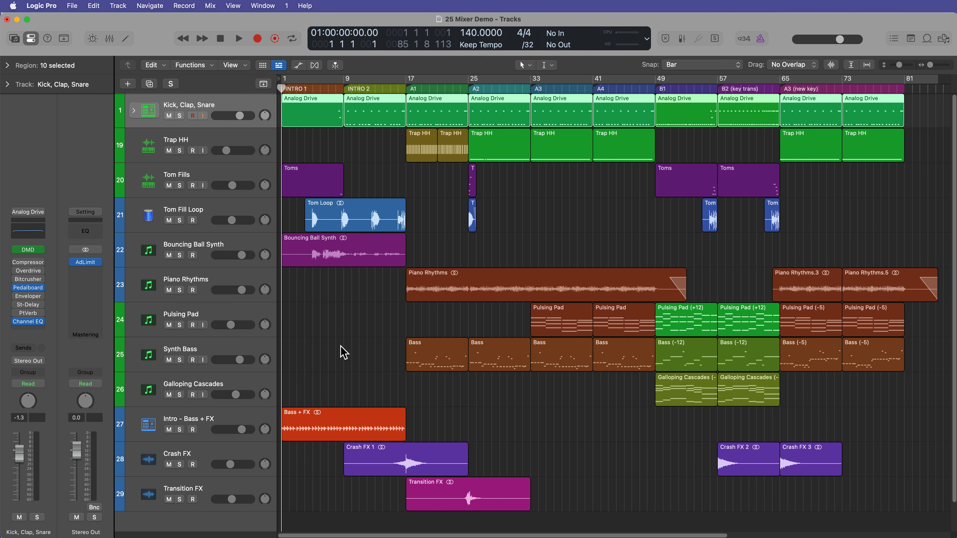
# Step: Toggle Color Bars and Track Numbers off and back on in the track header configuration
pyautogui.hotkey('alt', 't')
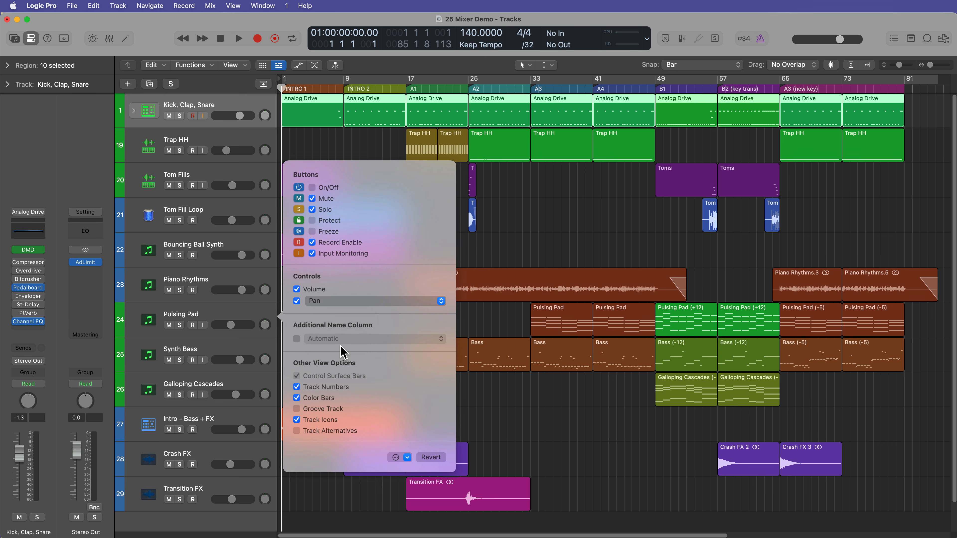
pyautogui.click(325, 399)
pyautogui.click(324, 399)
pyautogui.click(325, 400)
pyautogui.click(325, 399)
pyautogui.click(331, 388)
pyautogui.click(330, 387)
pyautogui.click(539, 226)
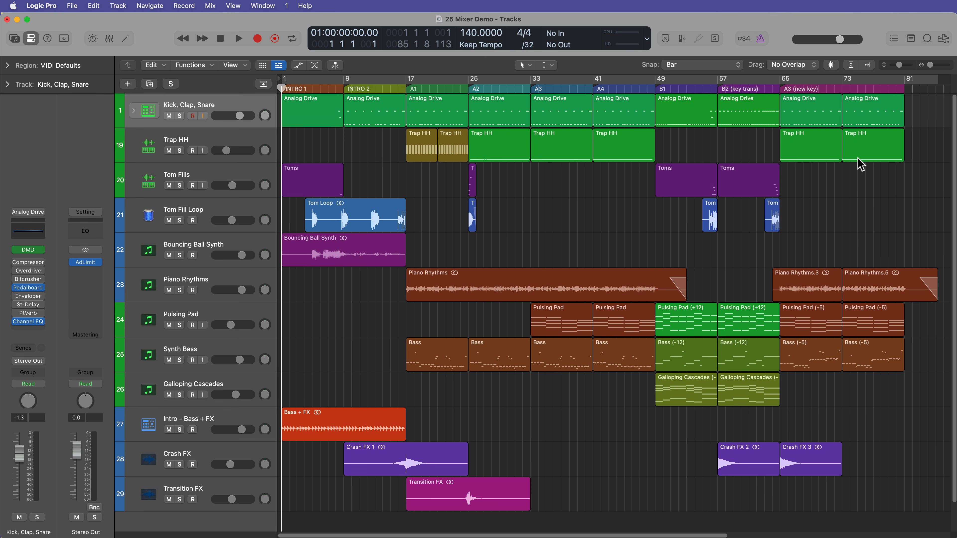
# Step: Color all regions on the four drum tracks, from Kick, Clap, Snare to Tom Fill Loop, bright orange
pyautogui.moveTo(924, 113); pyautogui.dragTo(291, 217)
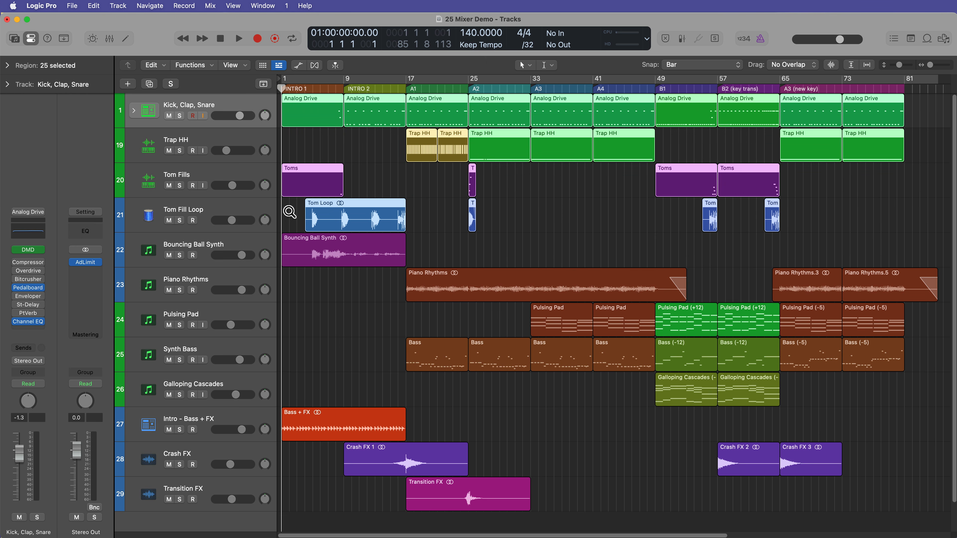
pyautogui.hotkey('alt', 'c')
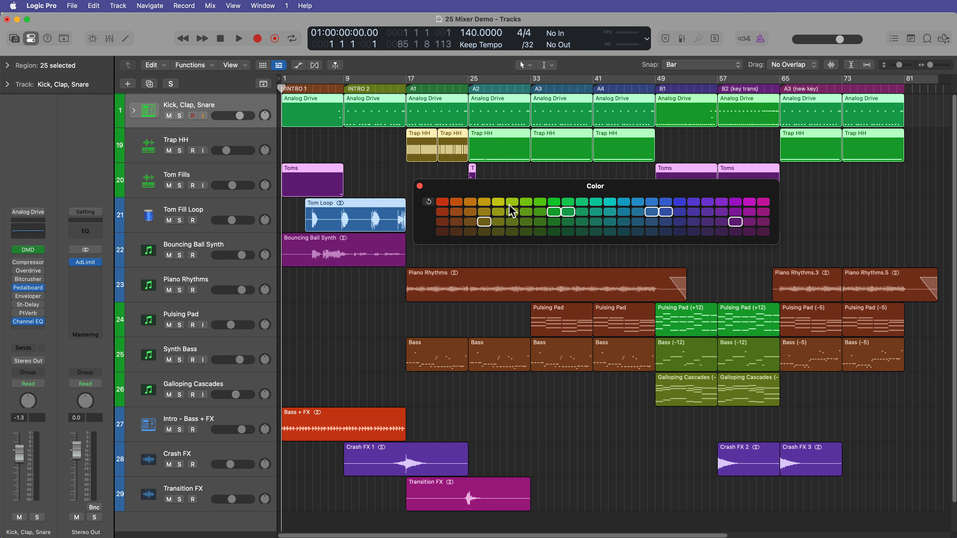
pyautogui.click(470, 202)
pyautogui.click(446, 202)
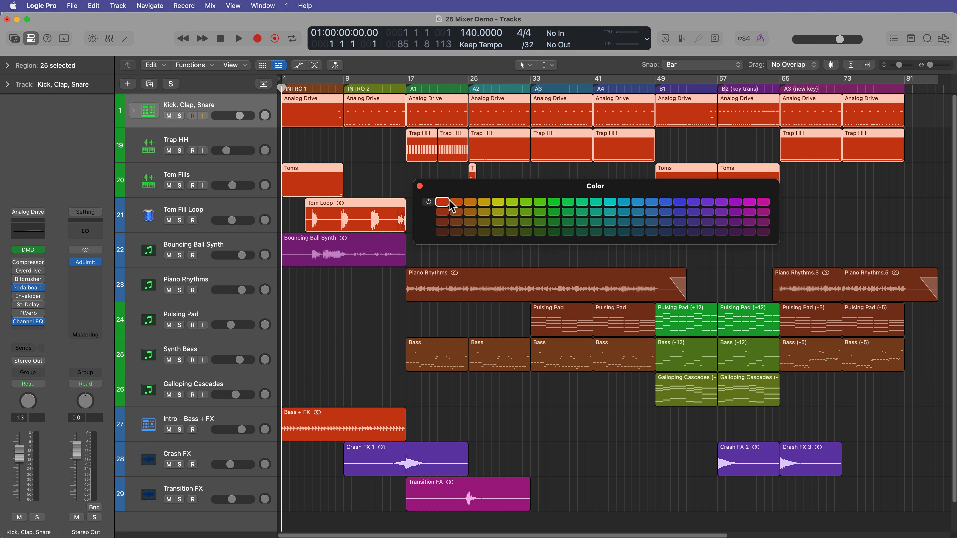
pyautogui.click(456, 202)
pyautogui.moveTo(487, 188); pyautogui.dragTo(495, 282)
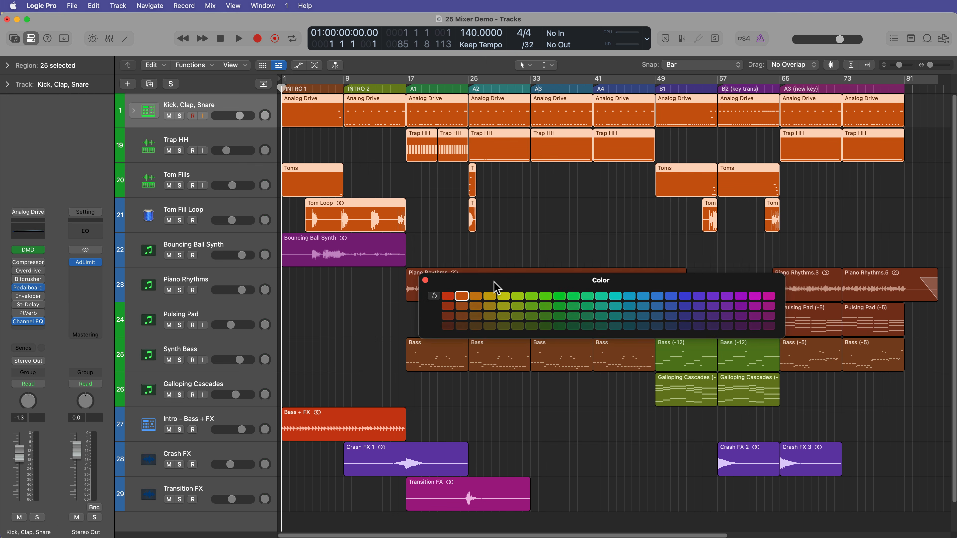
pyautogui.click(498, 224)
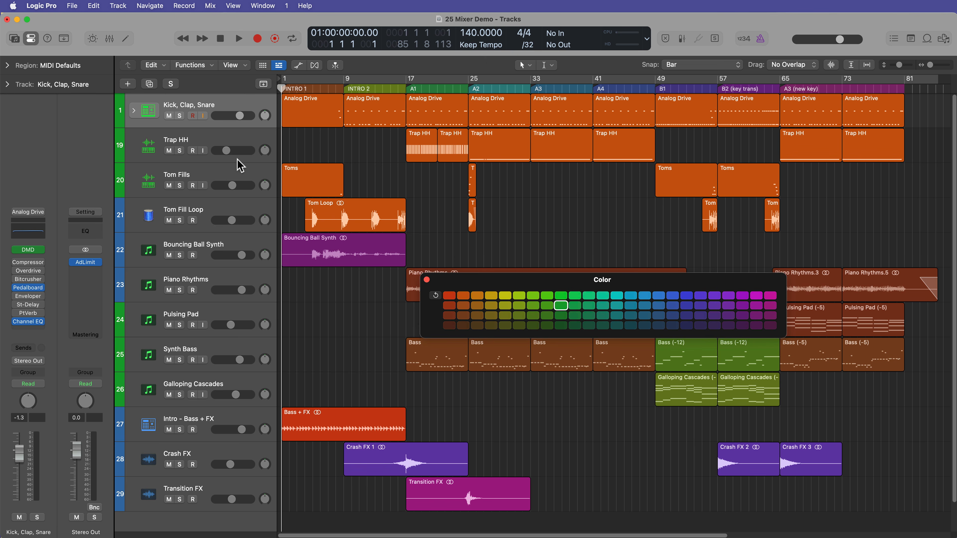
# Step: Assign the same bright orange track color to the four tracks from Kick, Clap, Snare through Tom Fill Loop
pyautogui.click(239, 204)
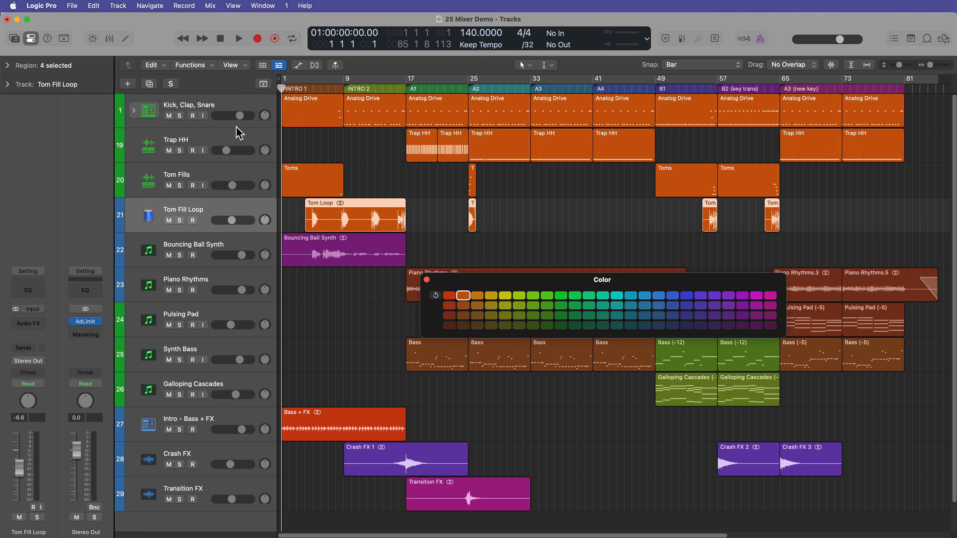
pyautogui.keyDown('shift'); pyautogui.click(237, 105); pyautogui.keyUp('shift')
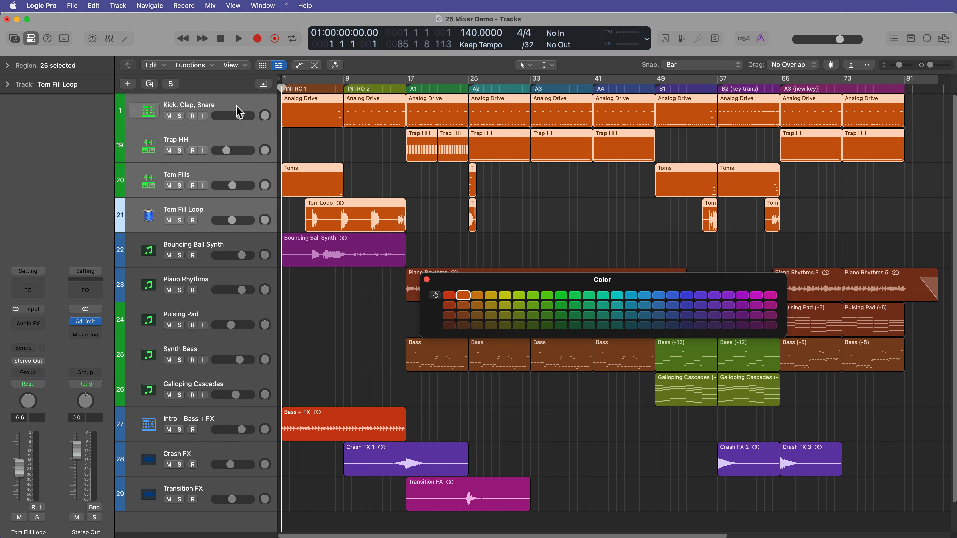
pyautogui.click(427, 280)
pyautogui.rightClick(120, 110)
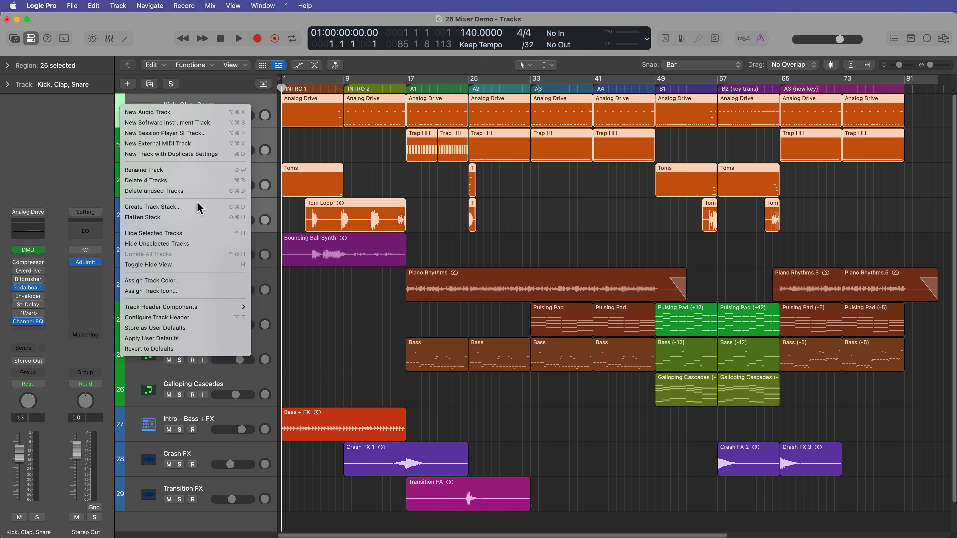
pyautogui.click(195, 280)
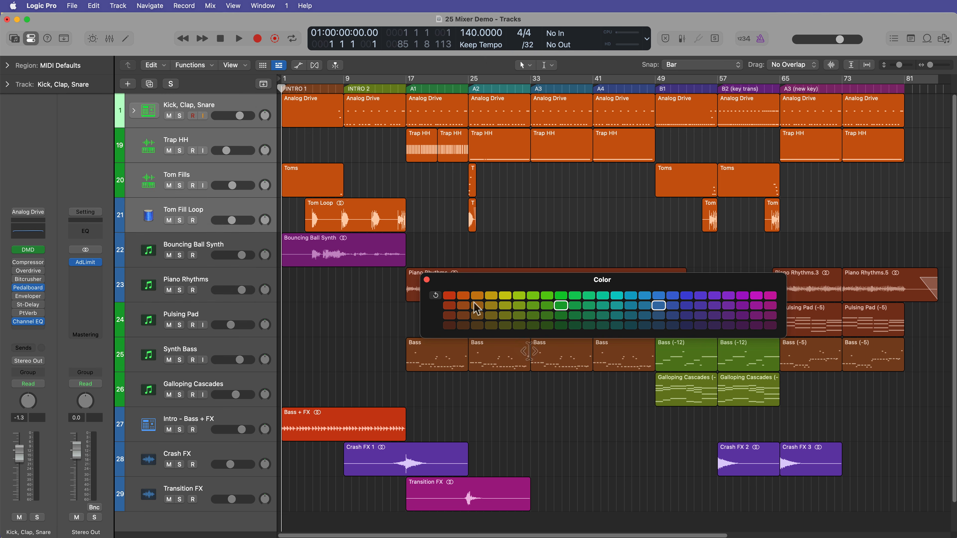
pyautogui.click(462, 295)
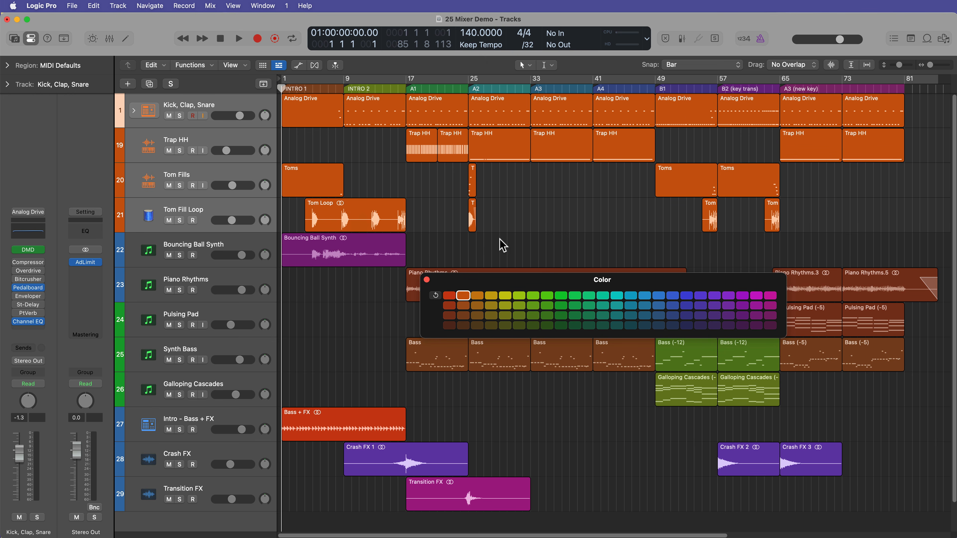
# Step: Select the tracks from Bouncing Ball Synth through Galloping Cascades and color their regions bright mint green
pyautogui.click(218, 247)
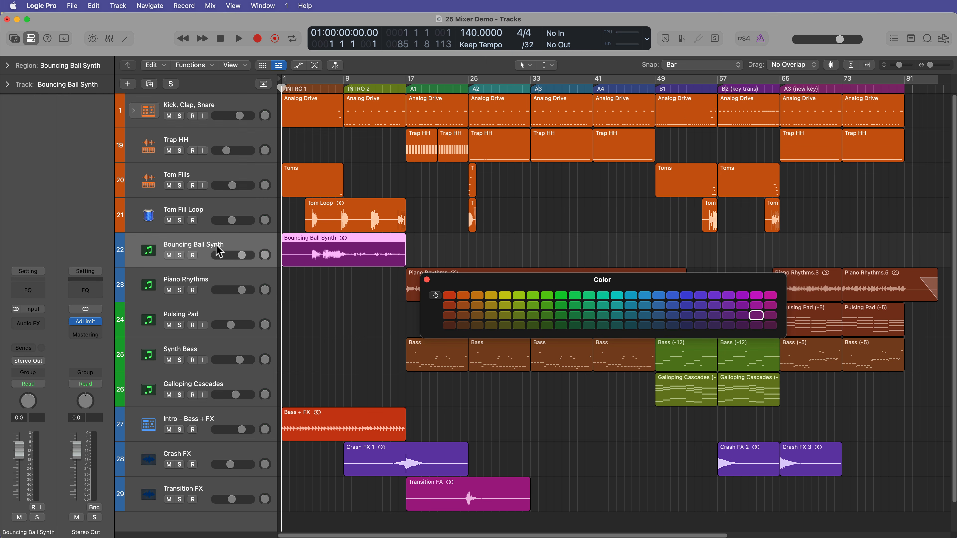
pyautogui.keyDown('shift'); pyautogui.click(232, 383); pyautogui.keyUp('shift')
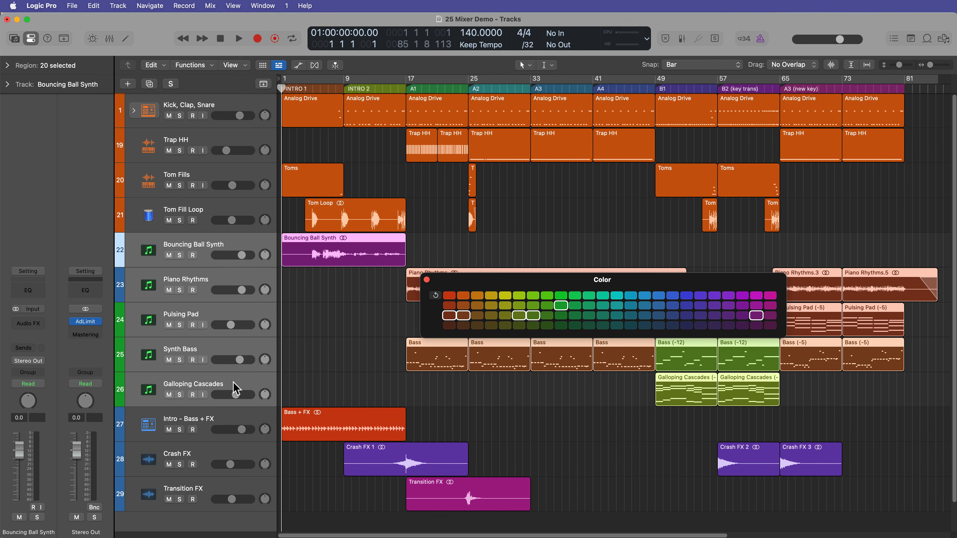
pyautogui.click(589, 296)
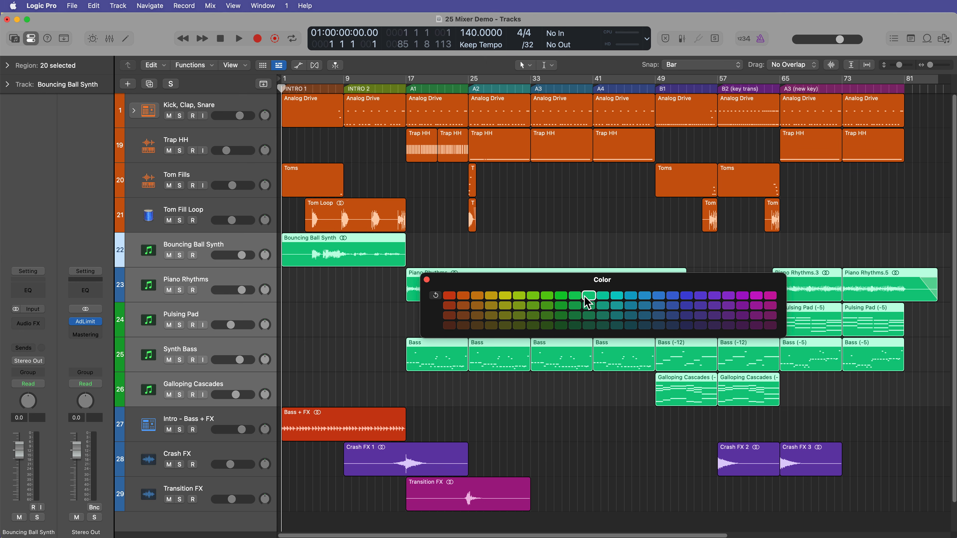
# Step: Assign the bright mint green track color to the five tracks from Bouncing Ball Synth through Galloping Cascades
pyautogui.rightClick(123, 248)
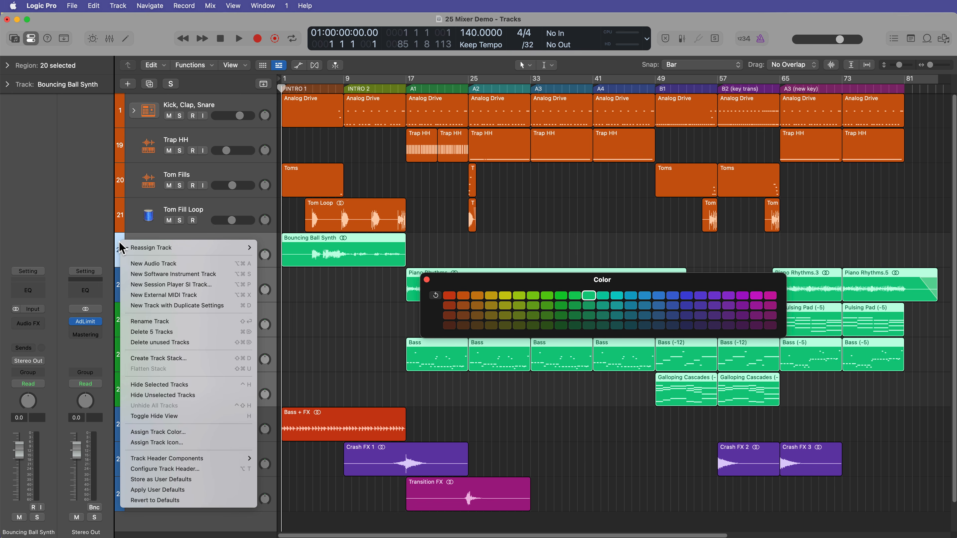
pyautogui.click(196, 432)
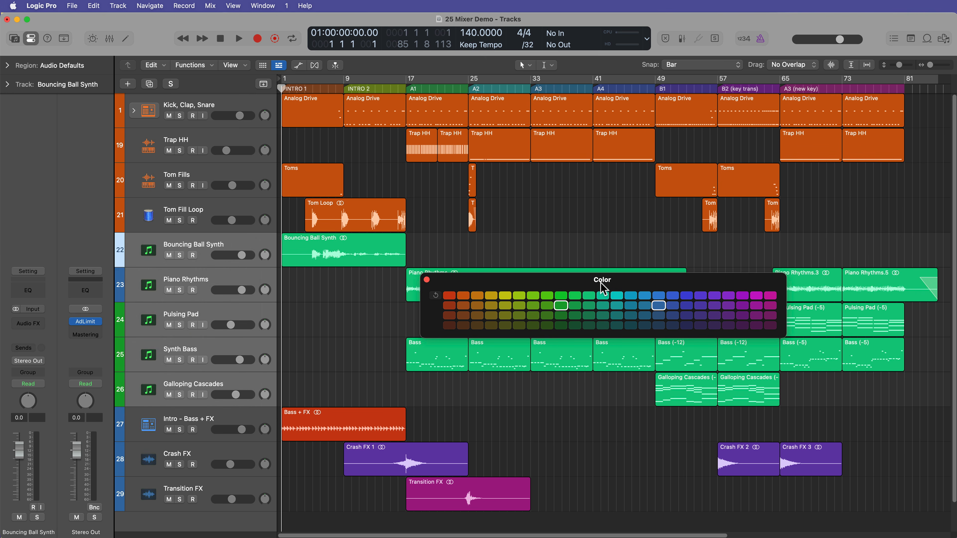
pyautogui.click(588, 295)
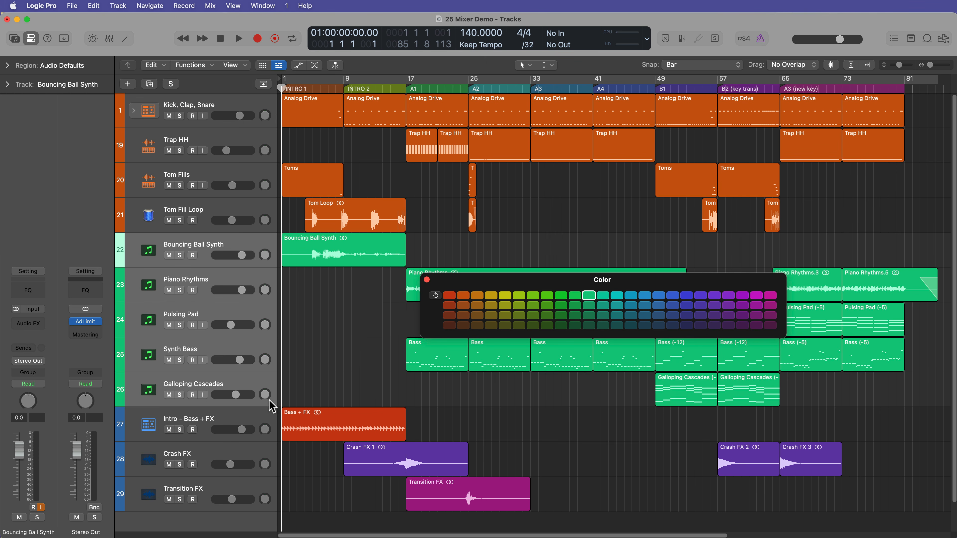
# Step: Select the tracks from Intro - Bass + FX through Transition FX, close the color palette, and show the Mixer with its area enlarged
pyautogui.click(262, 416)
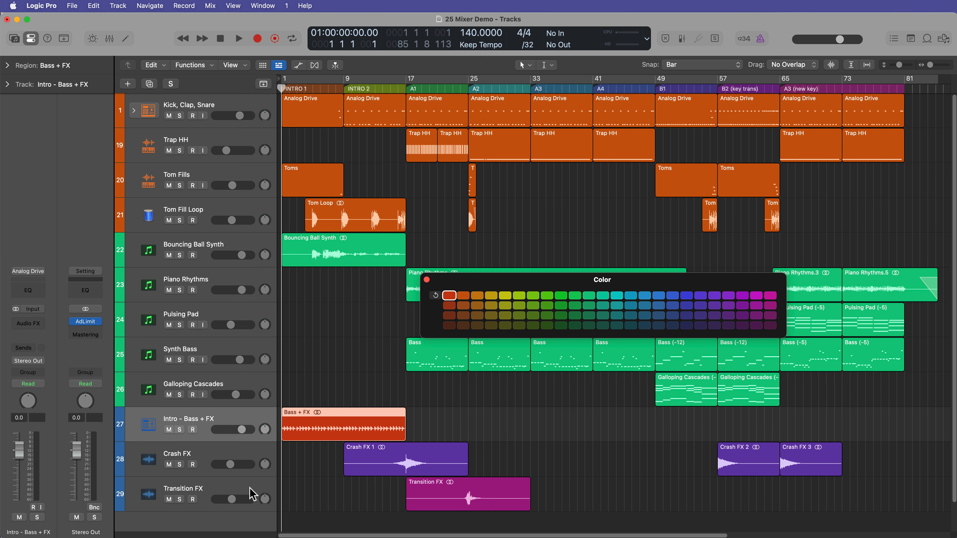
pyautogui.keyDown('shift'); pyautogui.click(253, 493); pyautogui.keyUp('shift')
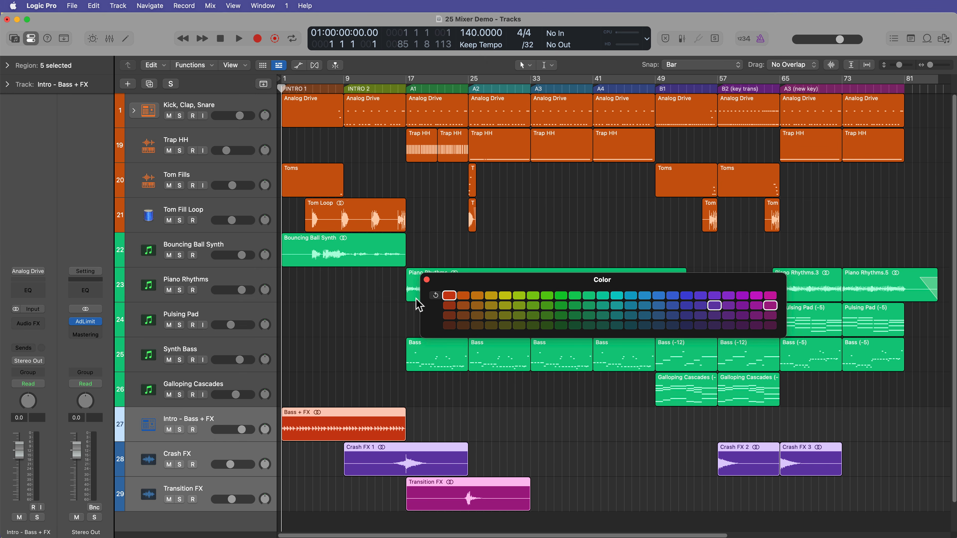
pyautogui.click(427, 279)
pyautogui.press('x')
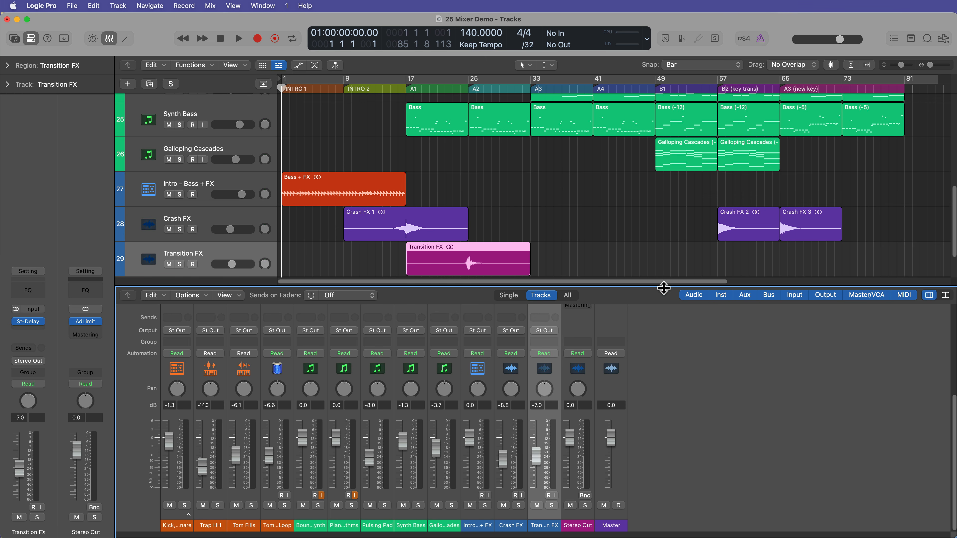
pyautogui.moveTo(665, 288); pyautogui.dragTo(666, 170)
# Step: Compare the channel strip colors in the Mixer by selecting the strips from Kick, Clap, Snare across to Transition FX, then hide the Mixer
pyautogui.click(177, 526)
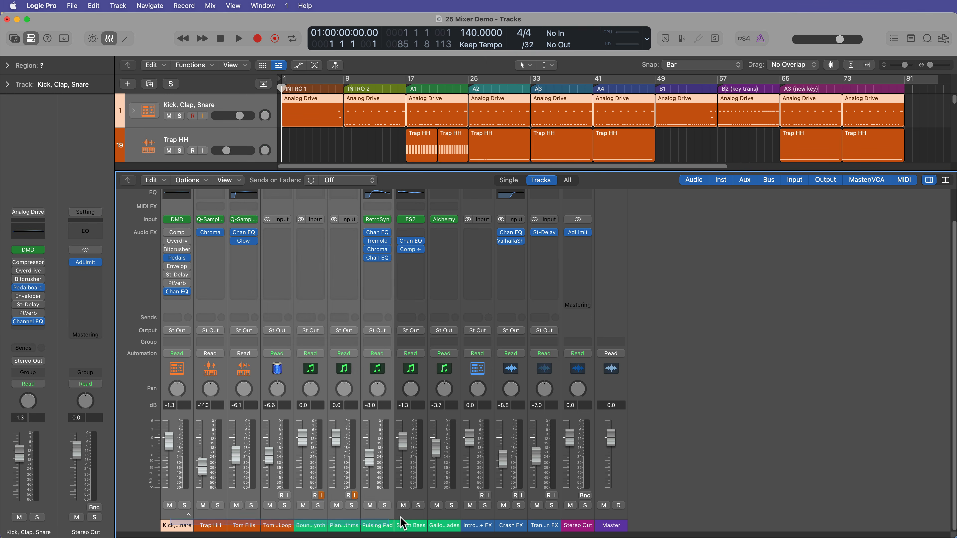
pyautogui.moveTo(588, 520); pyautogui.dragTo(605, 523)
pyautogui.click(355, 496)
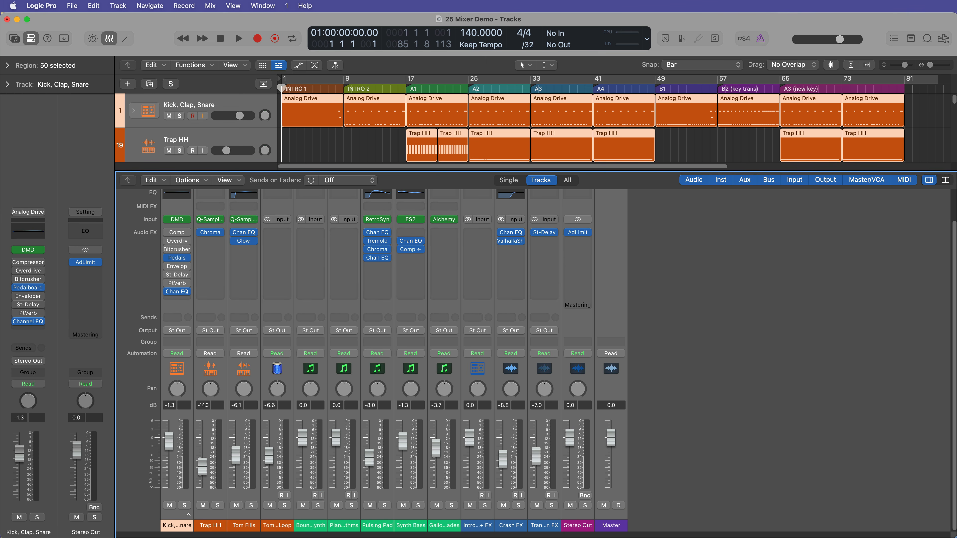
pyautogui.click(544, 525)
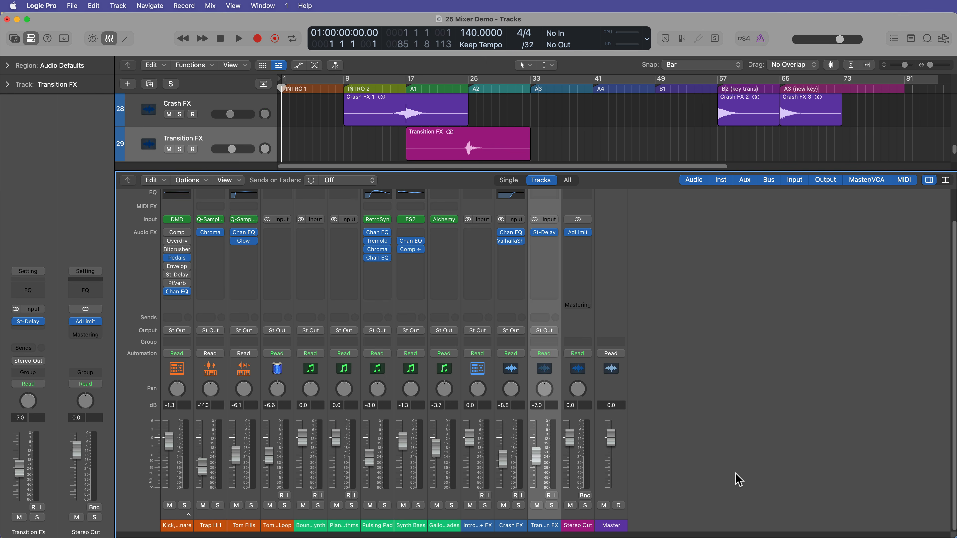
pyautogui.press('x')
# Step: Assign a darker shade of mint green as track color to the five tracks from Bouncing Ball Synth through Galloping Cascades, then check the Mixer
pyautogui.click(237, 218)
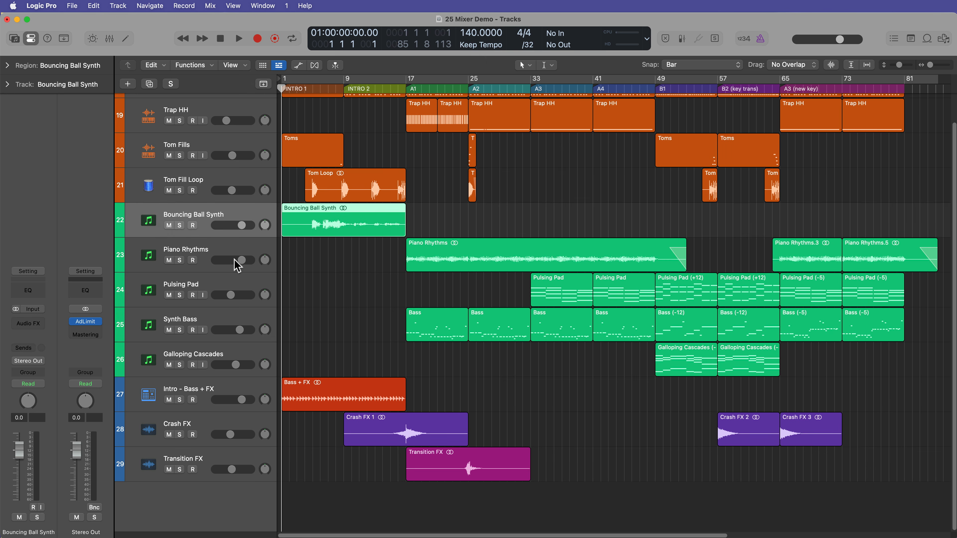
pyautogui.keyDown('shift'); pyautogui.click(241, 356); pyautogui.keyUp('shift')
pyautogui.rightClick(121, 215)
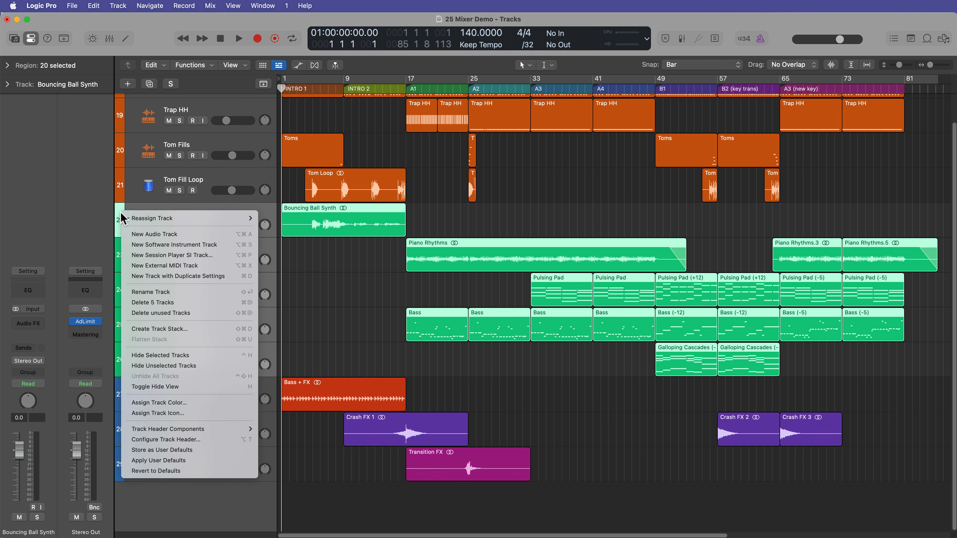
pyautogui.click(201, 402)
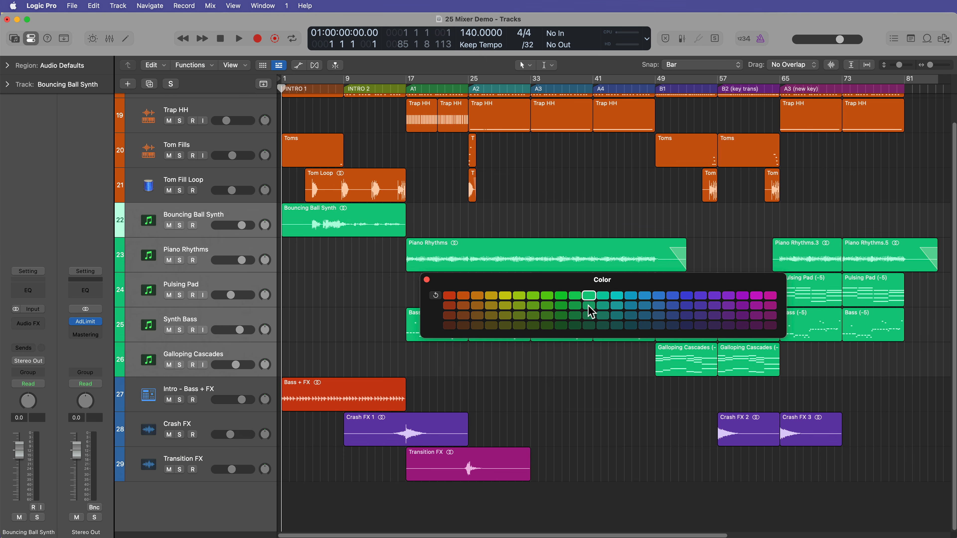
pyautogui.click(589, 312)
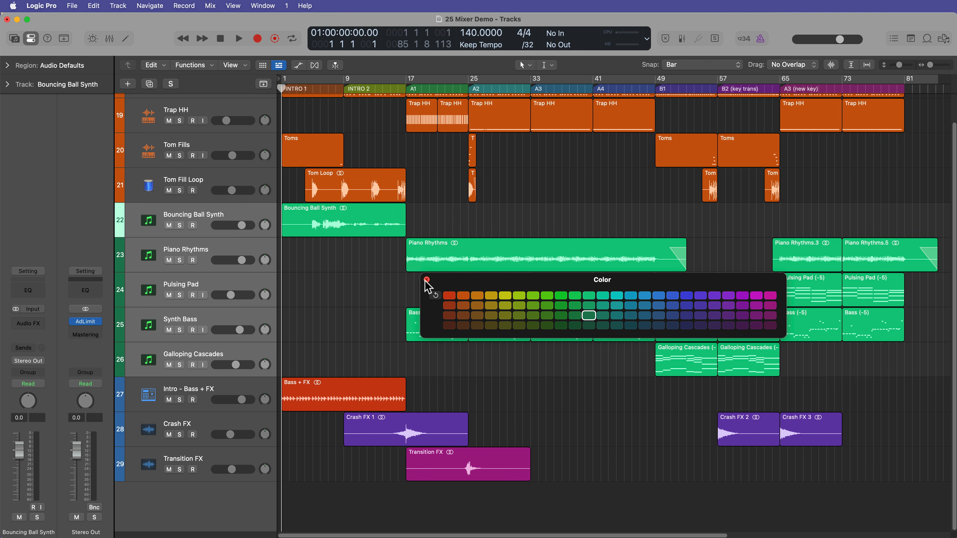
pyautogui.press('x')
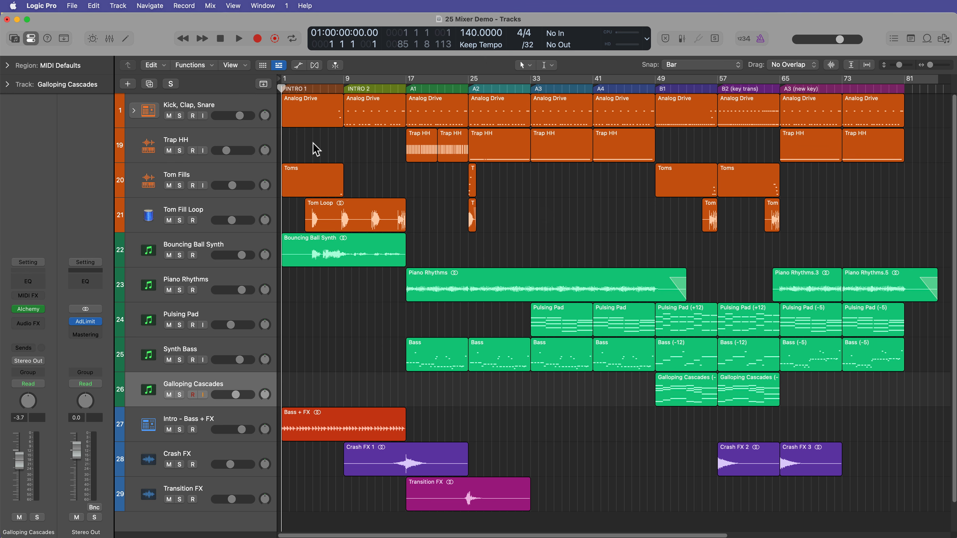
# Step: Select the Kick, Clap, Snare track, marquee-select regions across the drum and synth tracks, and clear the region selection
pyautogui.click(272, 112)
pyautogui.moveTo(334, 139); pyautogui.dragTo(467, 193)
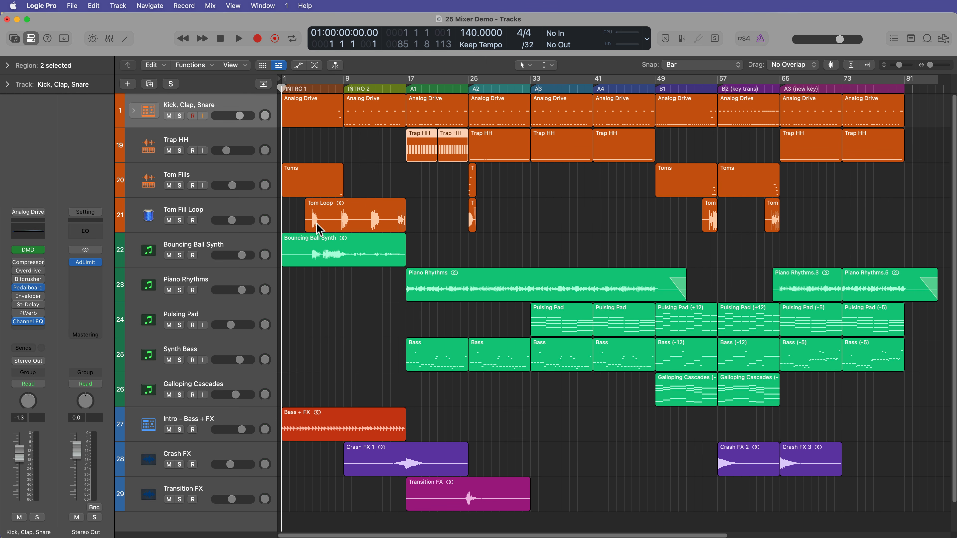
pyautogui.moveTo(292, 222); pyautogui.dragTo(907, 280)
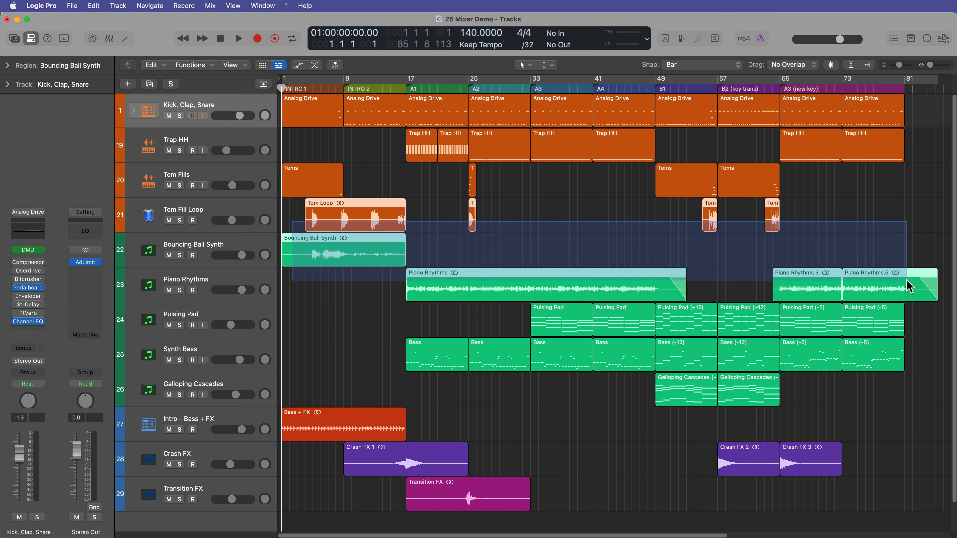
pyautogui.click(848, 226)
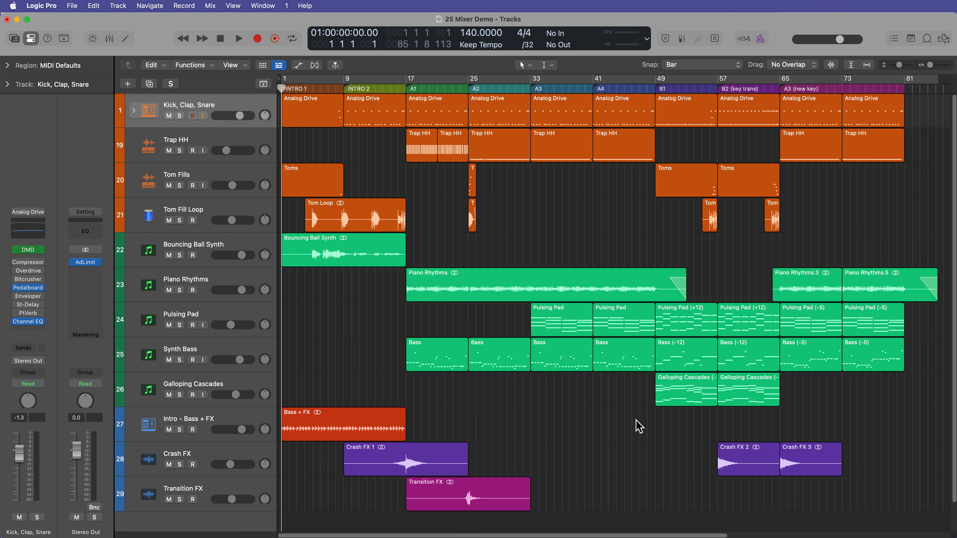
# Step: Look through the MIDI, Pattern, Session Player and Audio types for a new track, then cancel without creating one
pyautogui.press('alt+super+n')
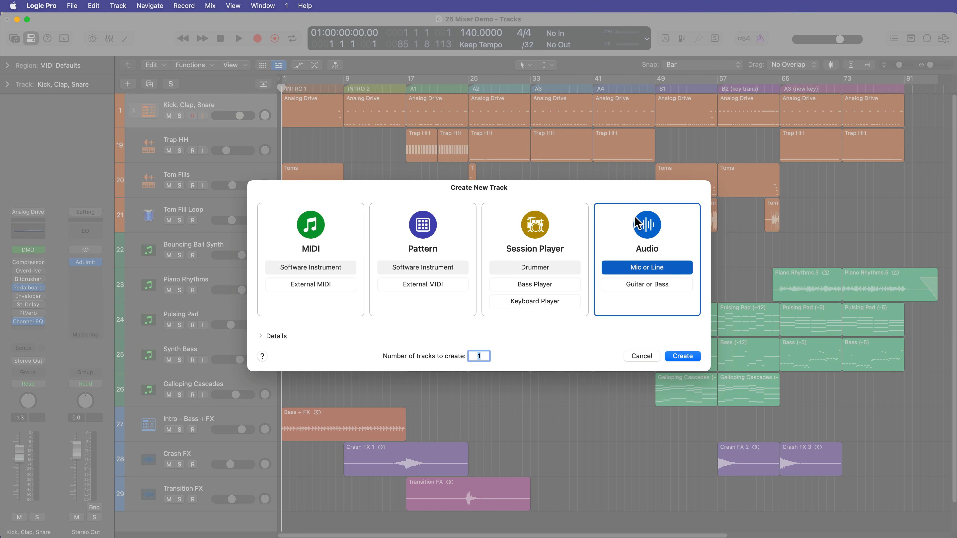
pyautogui.click(352, 231)
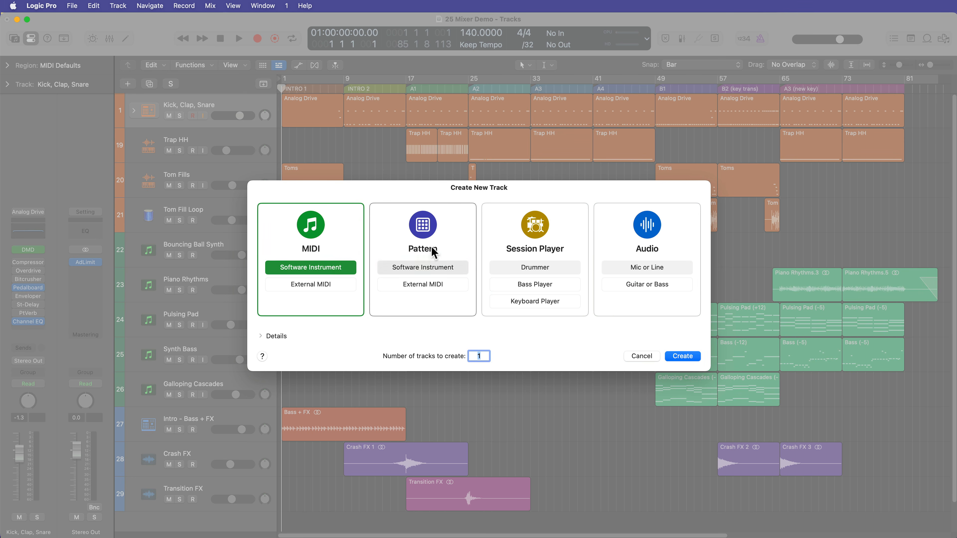
pyautogui.click(451, 229)
pyautogui.click(575, 223)
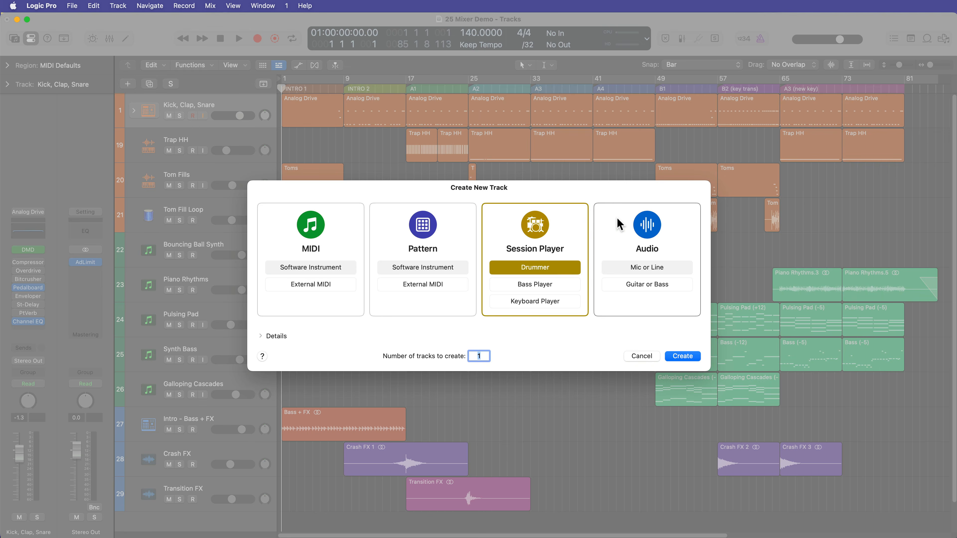
pyautogui.click(623, 227)
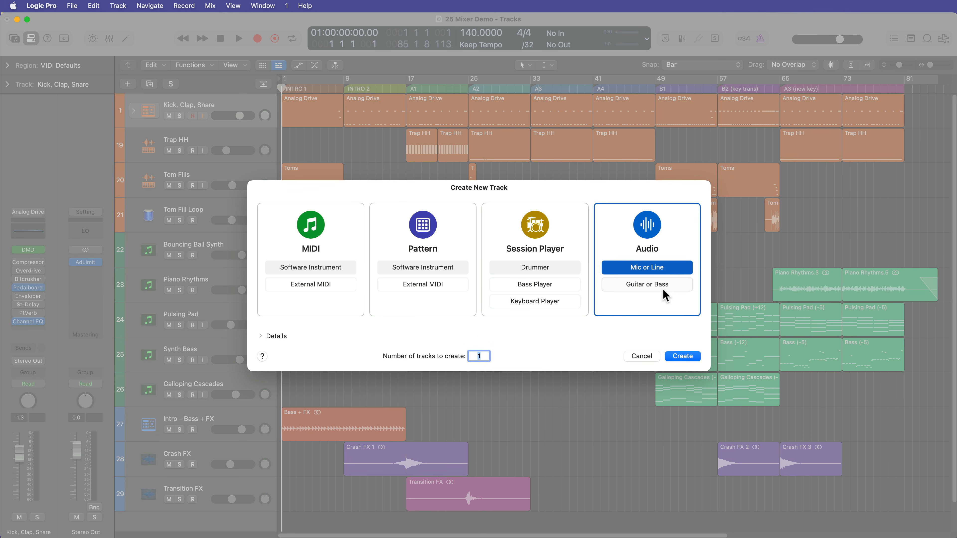
pyautogui.click(638, 356)
# Step: Show the Mixer and view the Quick Sampler instrument on the Tom Fills channel strip, then close its window
pyautogui.press('x')
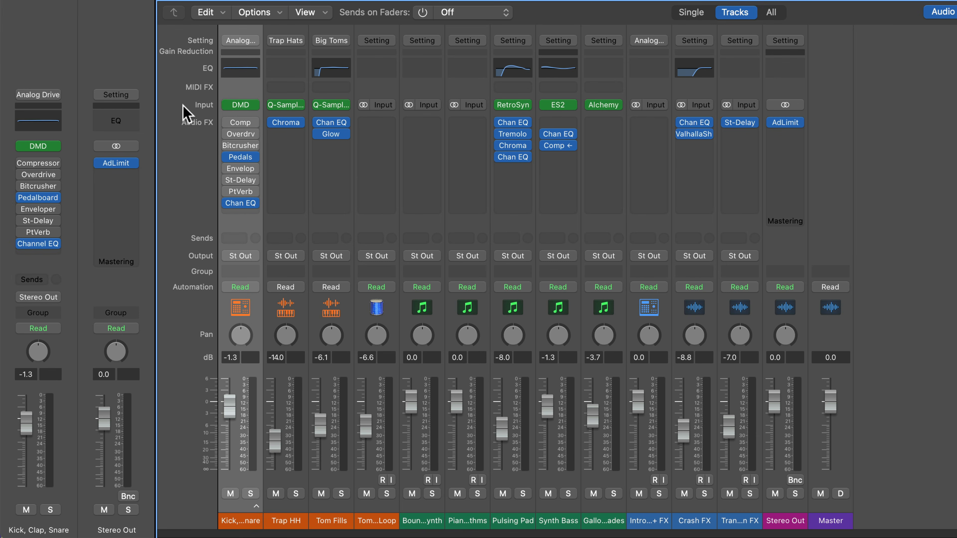
pyautogui.moveTo(333, 109)
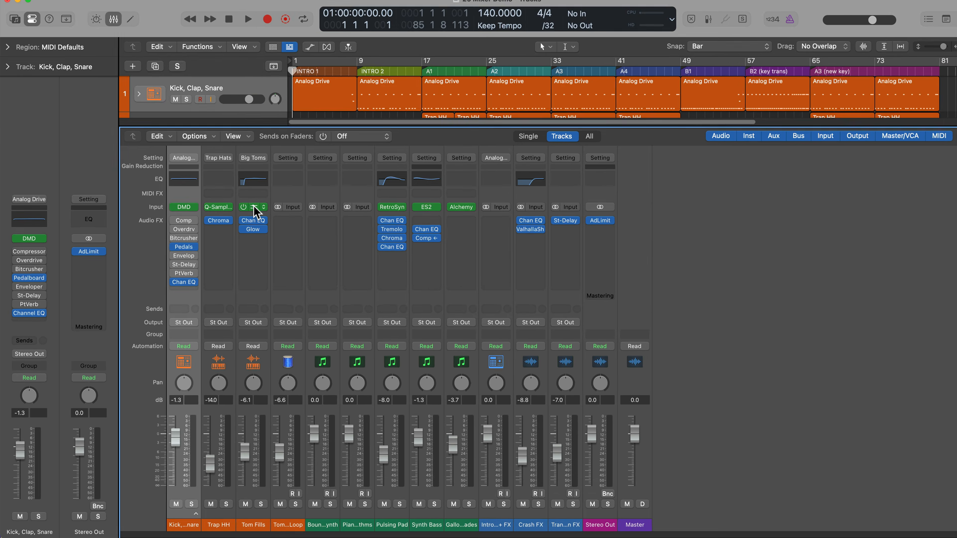
pyautogui.click(327, 109)
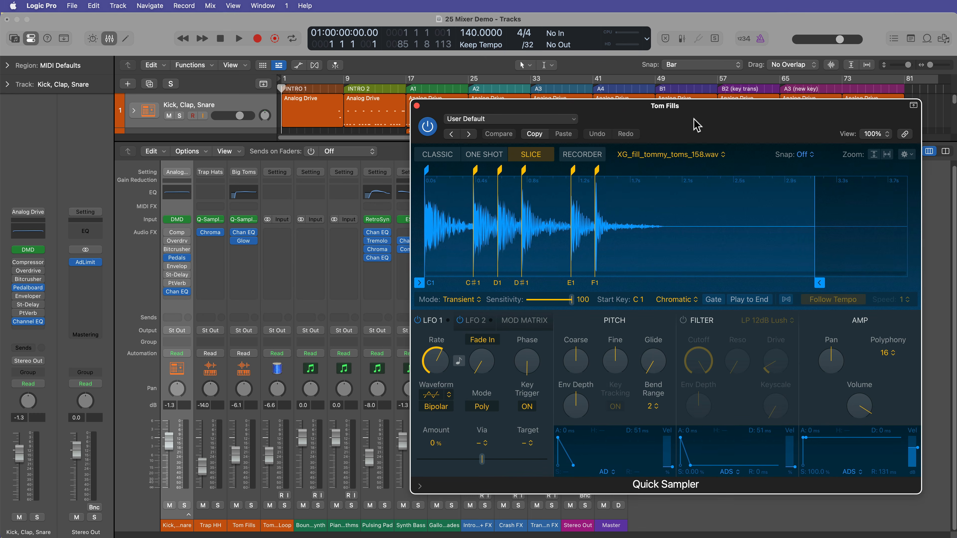
pyautogui.click(417, 106)
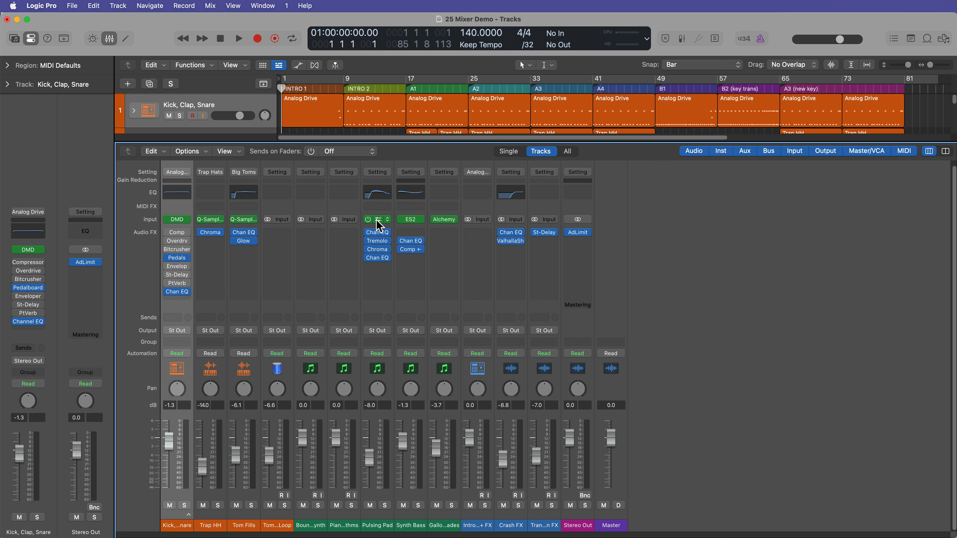
# Step: View the Retro Synth, ES2 and Alchemy instruments on Pulsing Pad, Synth Bass and Galloping Cascades, closing each window
pyautogui.click(378, 220)
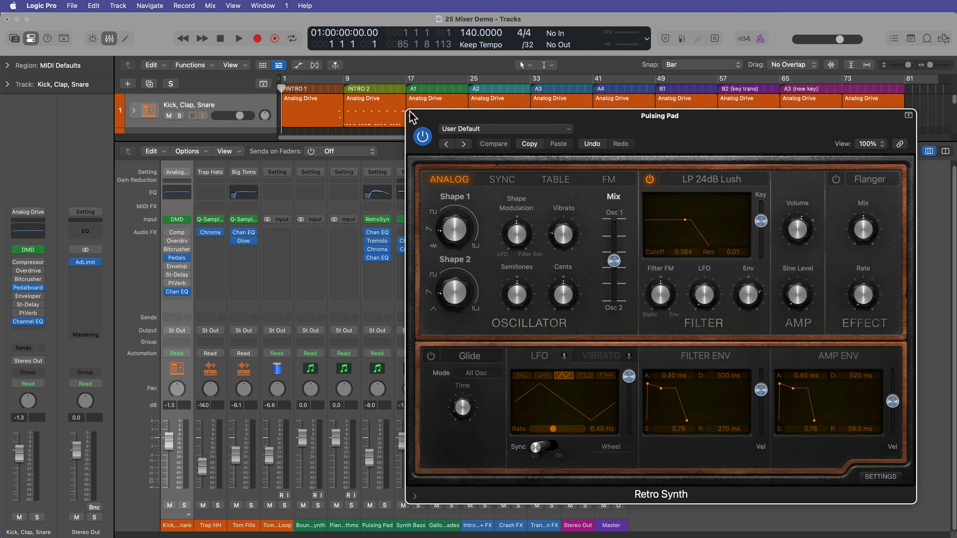
pyautogui.click(411, 115)
pyautogui.click(412, 219)
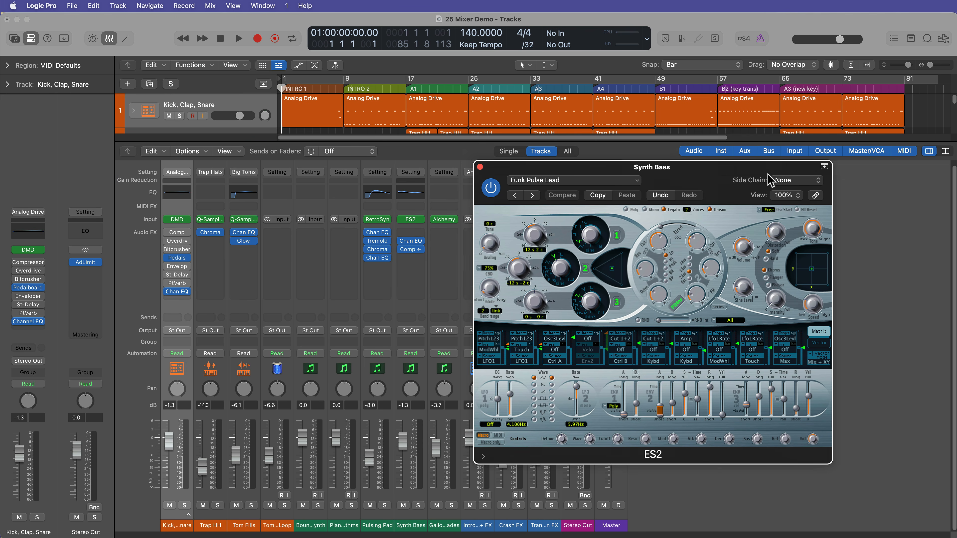
pyautogui.click(444, 219)
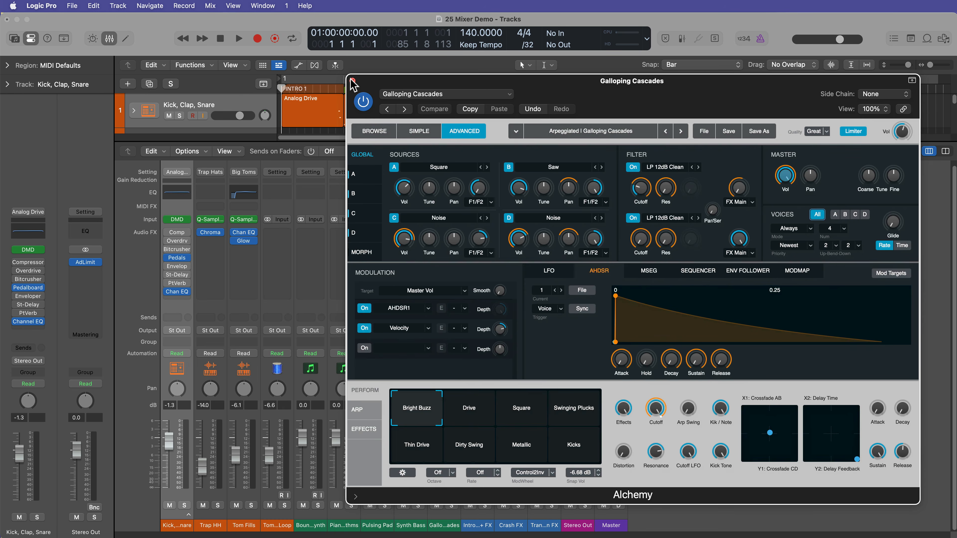
pyautogui.click(350, 80)
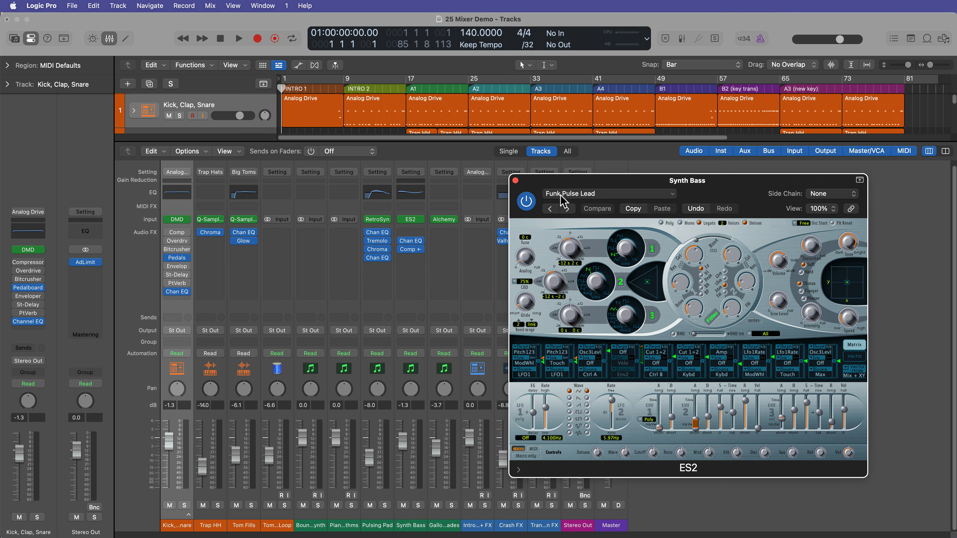
pyautogui.click(515, 181)
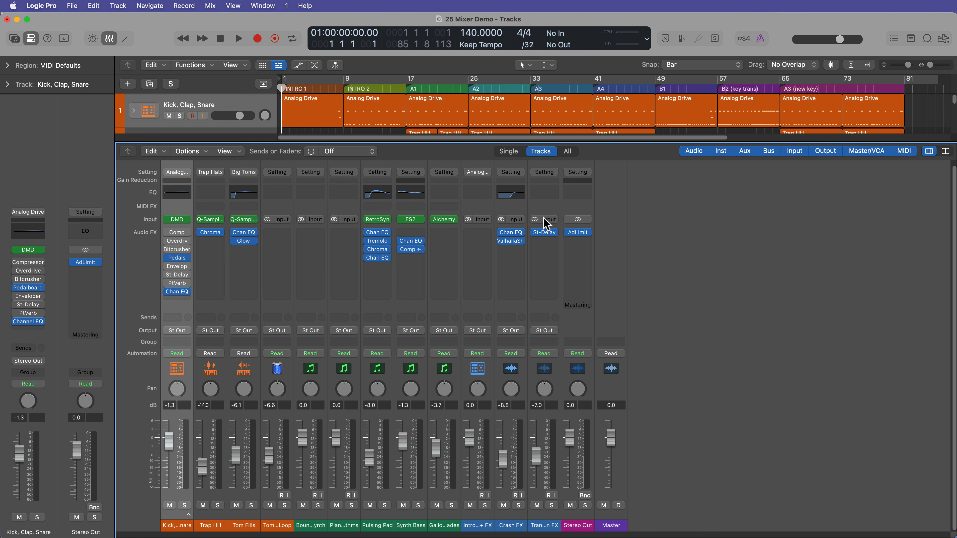
# Step: Examine the available audio inputs for the Tom Fill Loop channel strip without choosing one, then hide the Mixer
pyautogui.click(287, 220)
pyautogui.moveTo(290, 232)
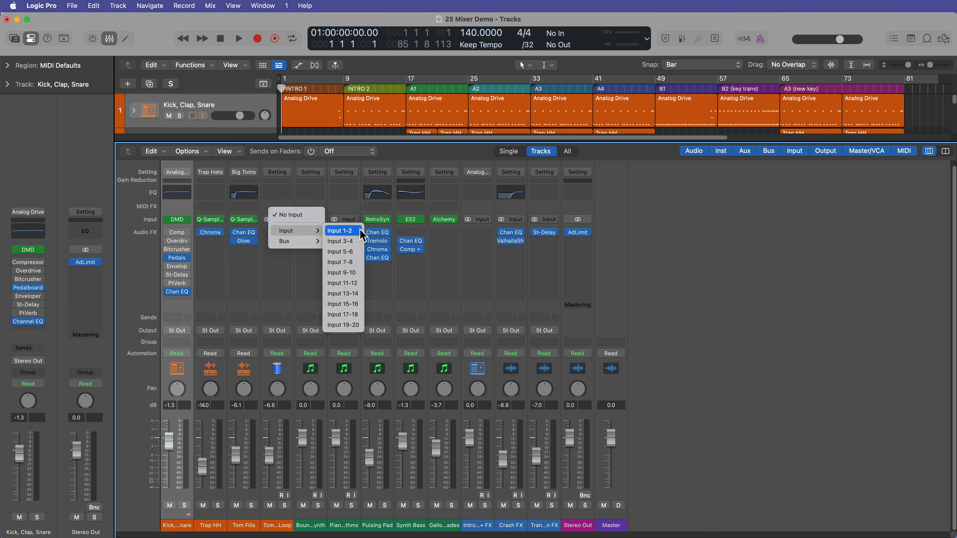
pyautogui.click(675, 258)
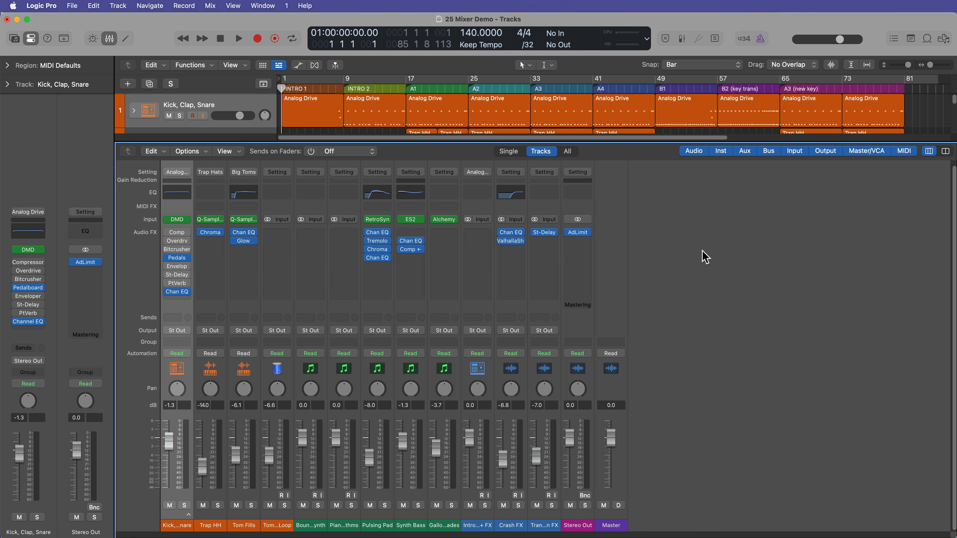
pyautogui.press('x')
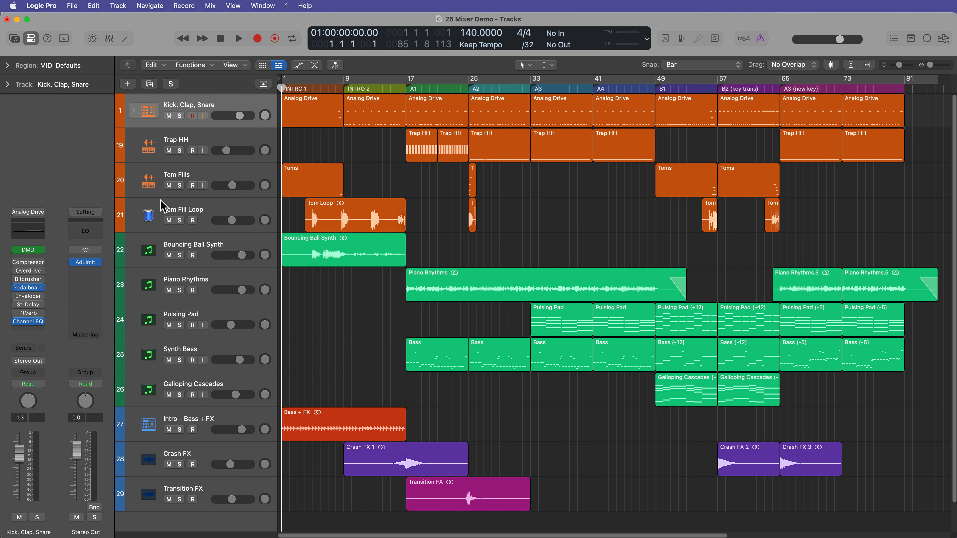
# Step: Change the Tom Fills track icon to a blue tom from the Drums icons
pyautogui.click(148, 147)
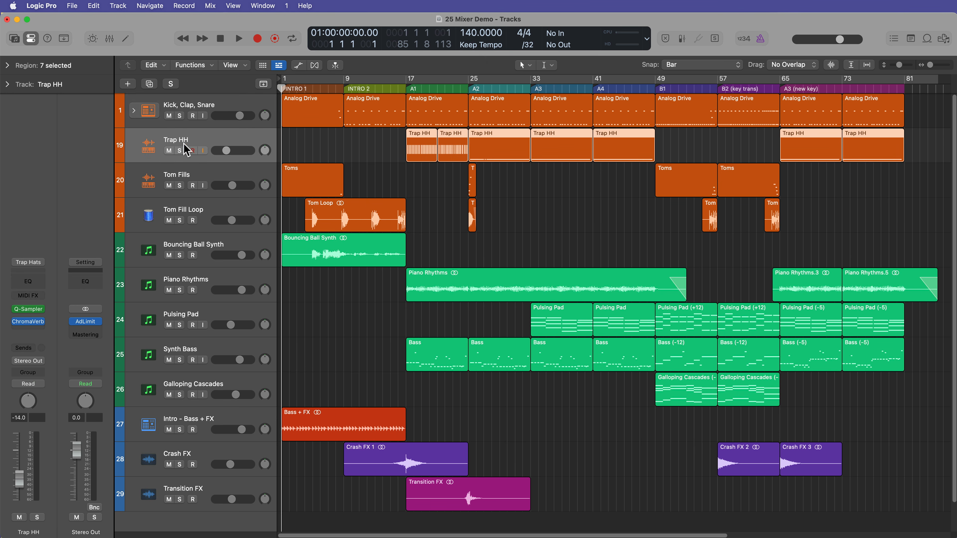
pyautogui.click(148, 180)
pyautogui.click(149, 183)
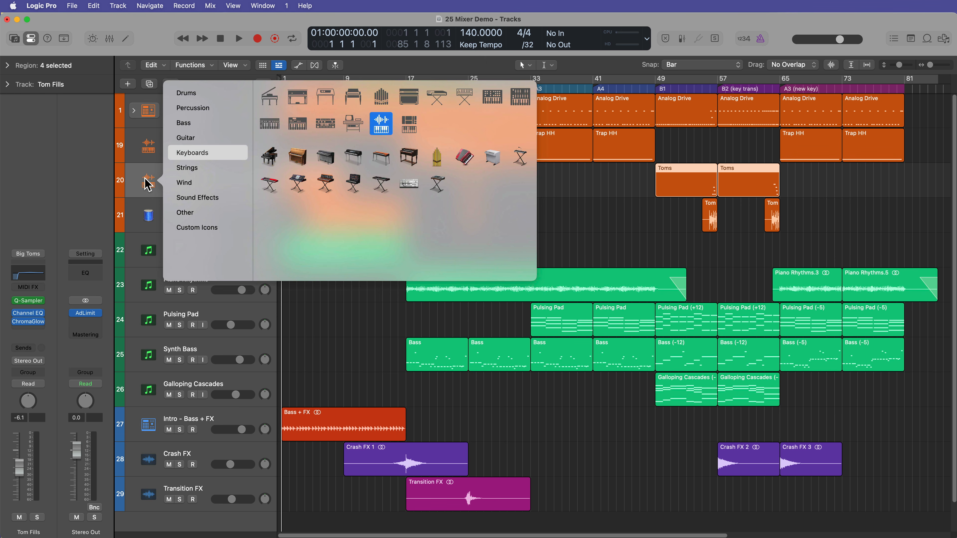
pyautogui.click(196, 94)
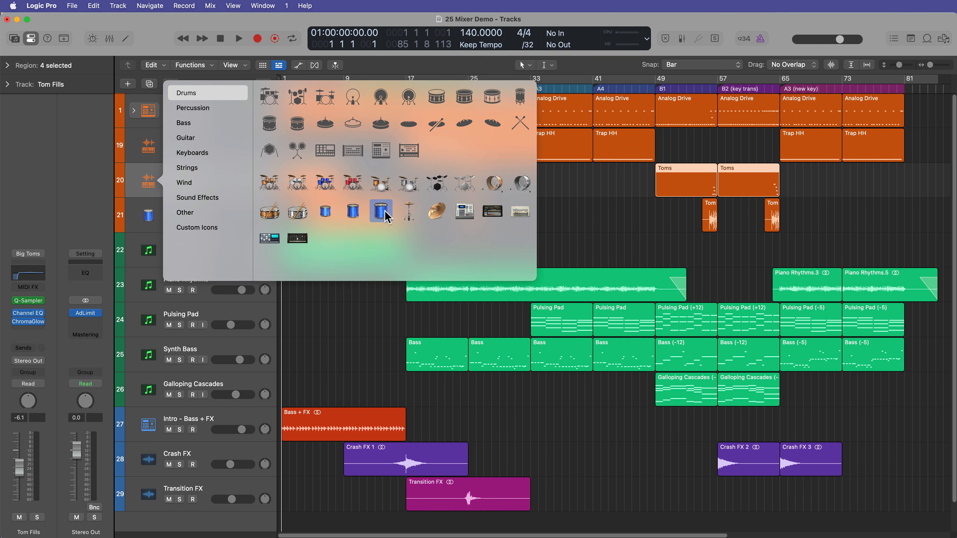
pyautogui.click(352, 211)
pyautogui.click(523, 218)
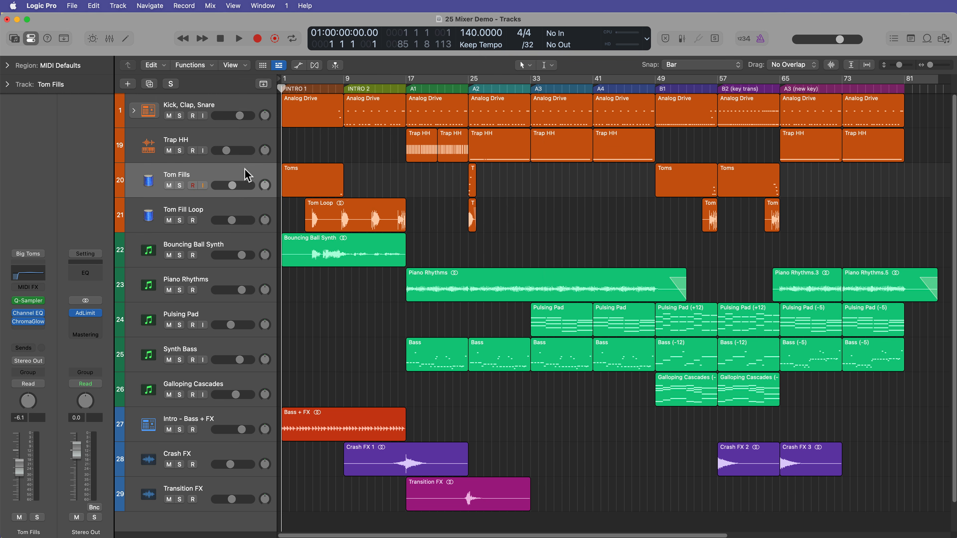
# Step: Change the Trap HH track icon to the hi-hat cymbal from the Drums icons
pyautogui.click(147, 150)
pyautogui.click(148, 150)
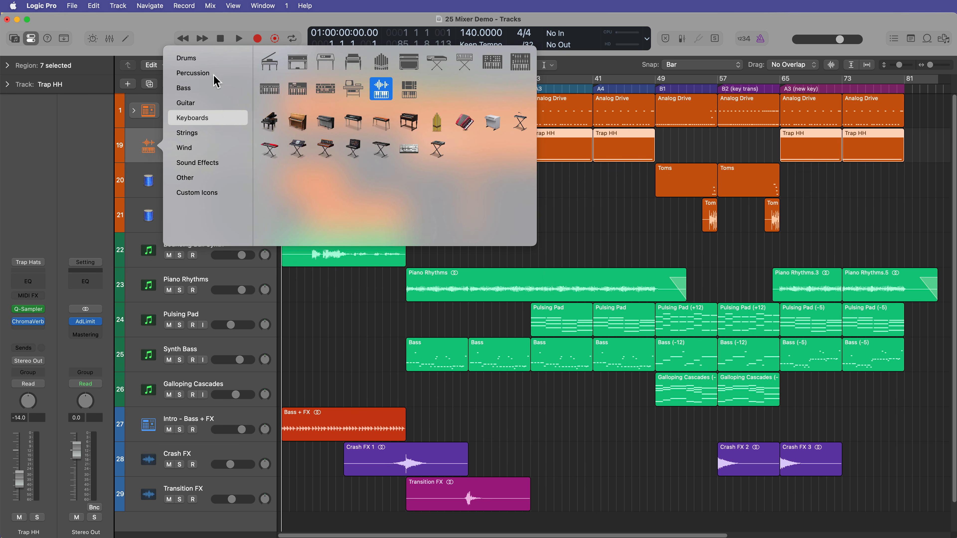
pyautogui.click(200, 59)
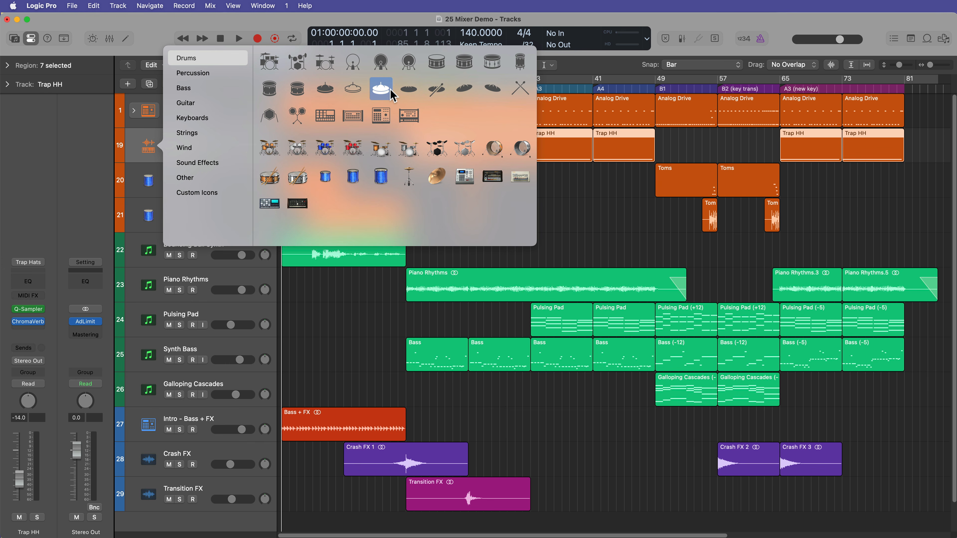
pyautogui.click(381, 89)
# Step: Give the tracks from Bouncing Ball Synth through Galloping Cascades a red synthesizer-on-stand icon from the Keyboards icons
pyautogui.click(196, 251)
pyautogui.keyDown('shift'); pyautogui.click(200, 385); pyautogui.keyUp('shift')
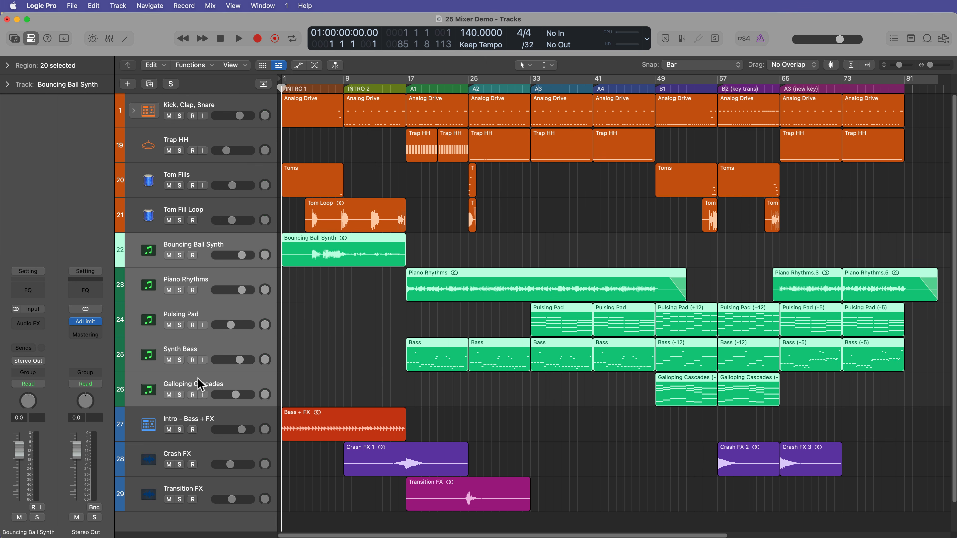
pyautogui.click(151, 251)
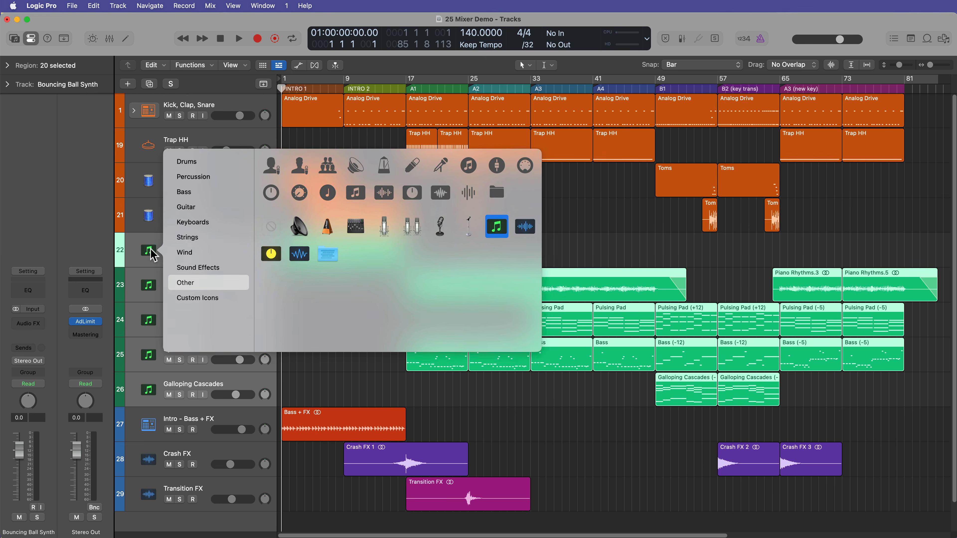
pyautogui.click(213, 226)
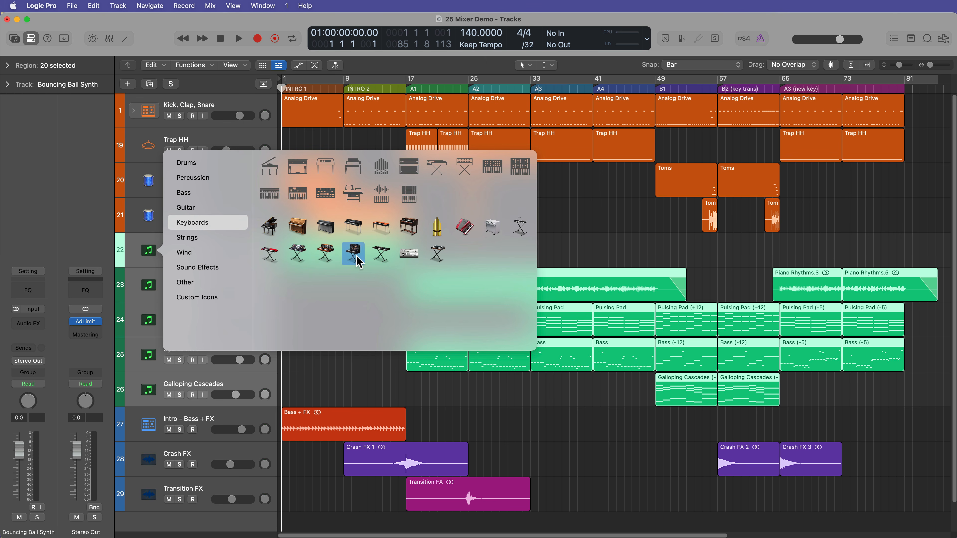
pyautogui.click(269, 253)
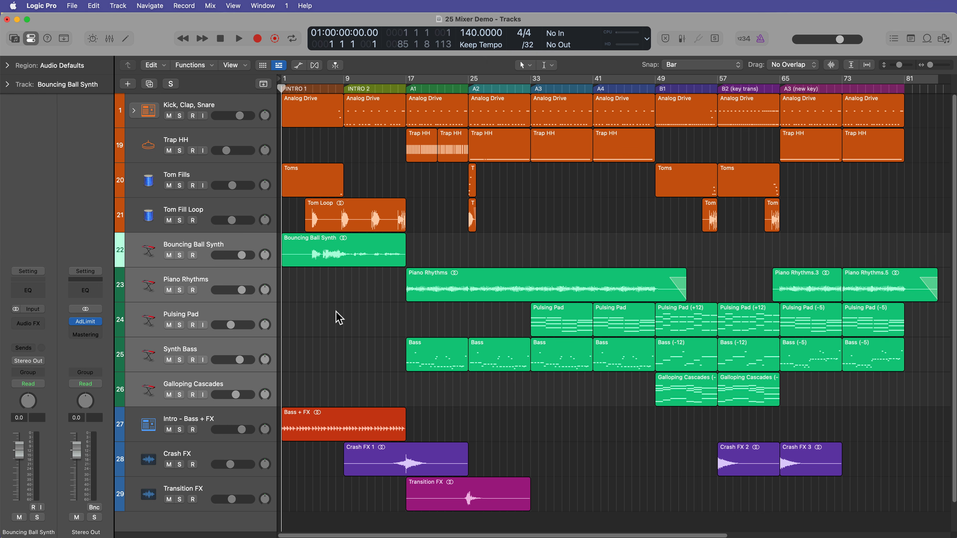
# Step: Show the Mixer and compare the channel strip icons with those on the track headers
pyautogui.press('x')
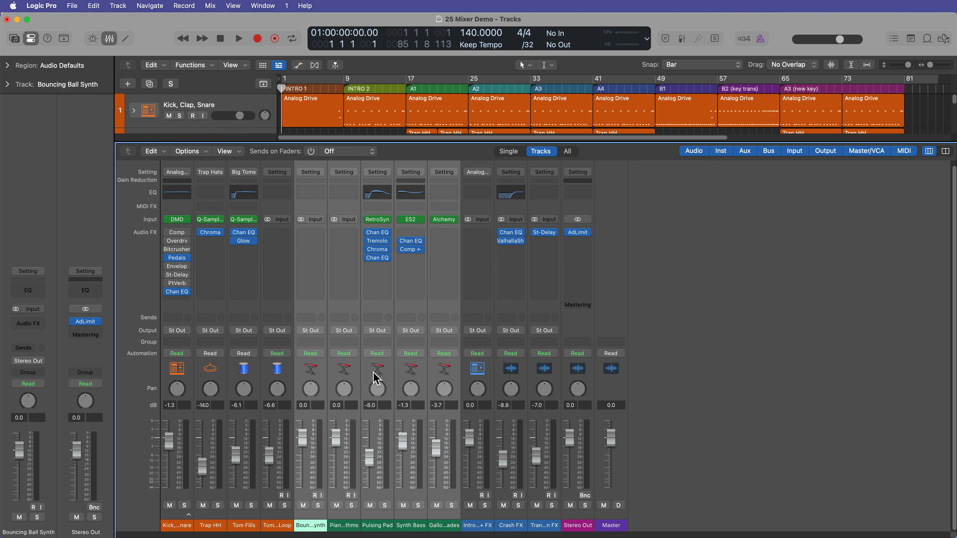
pyautogui.press('x')
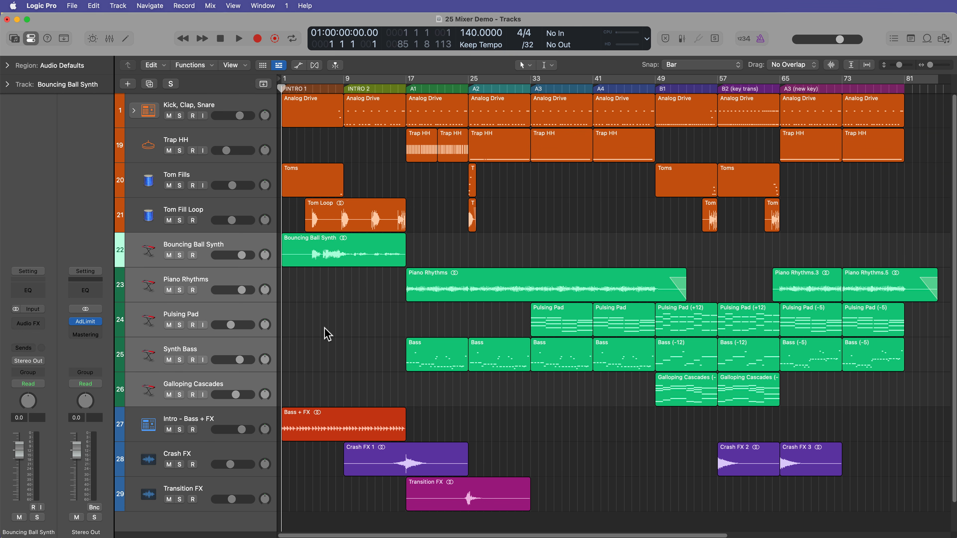
pyautogui.press('x')
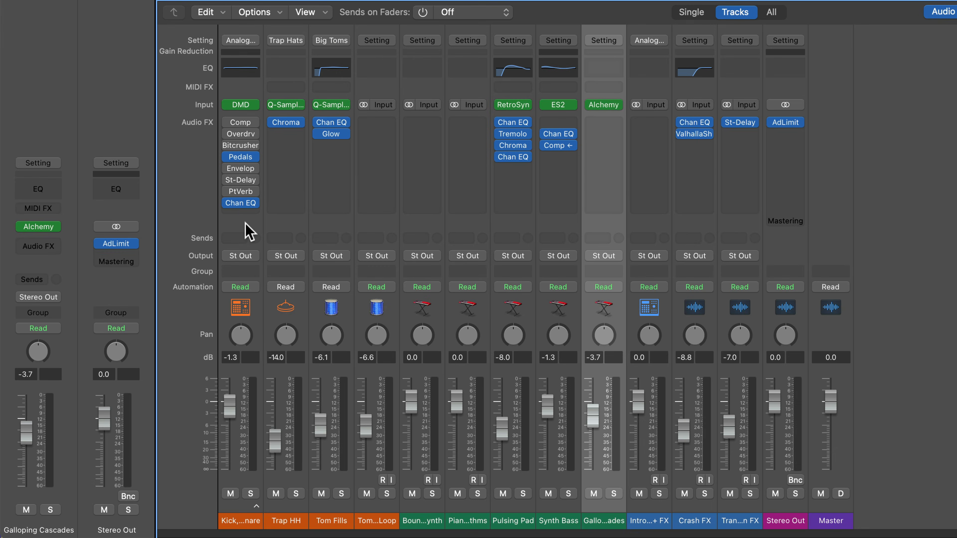
# Step: Look through the channel strip components that can be shown or hidden in the Mixer
pyautogui.rightClick(180, 310)
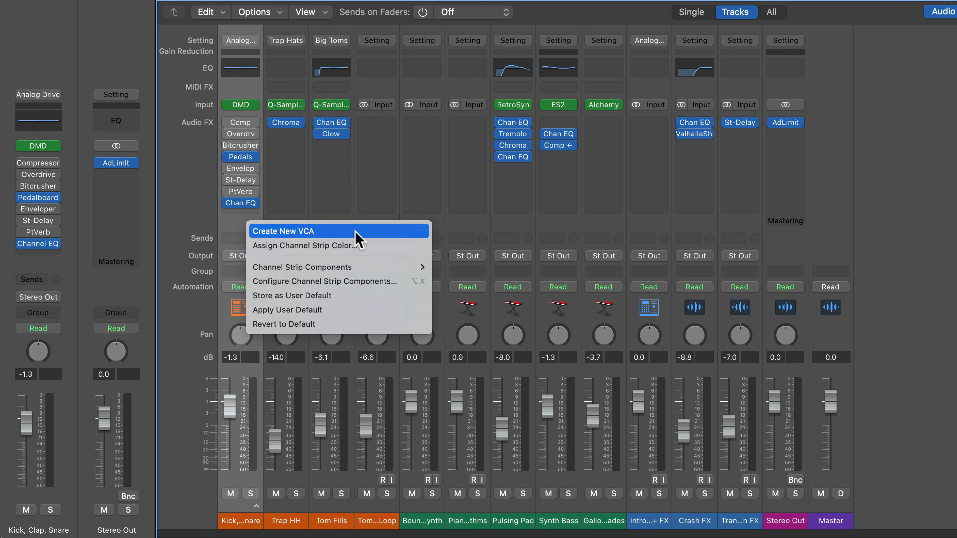
pyautogui.moveTo(356, 268)
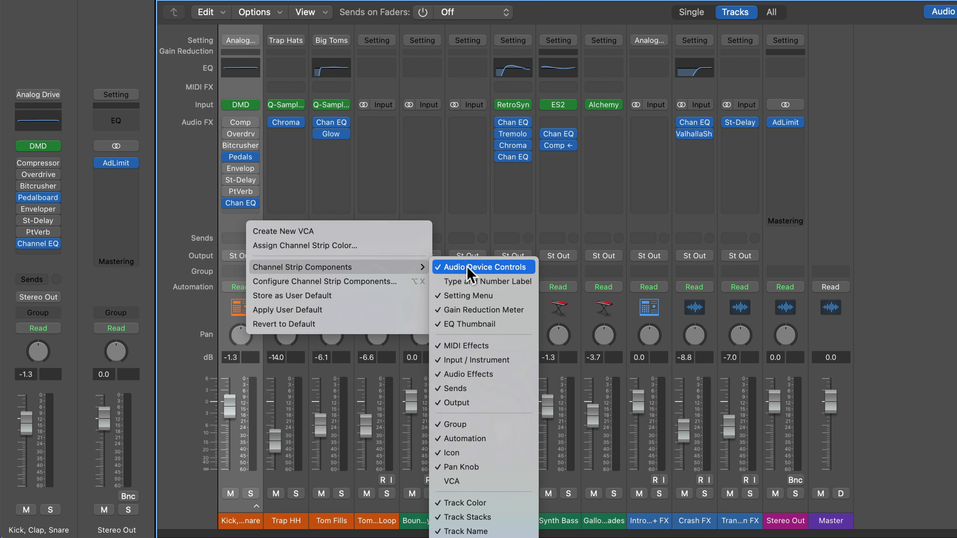
pyautogui.click(482, 267)
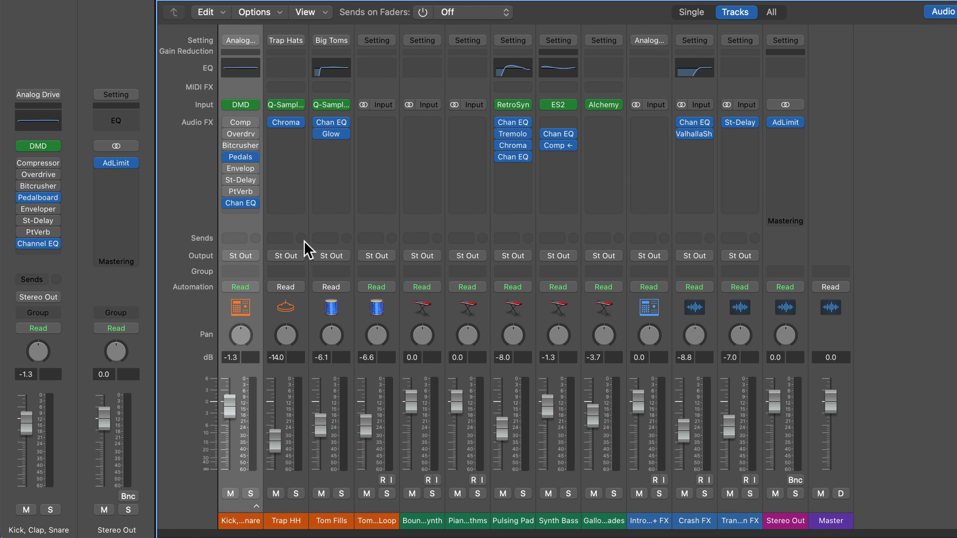
pyautogui.rightClick(829, 108)
pyautogui.moveTo(917, 156)
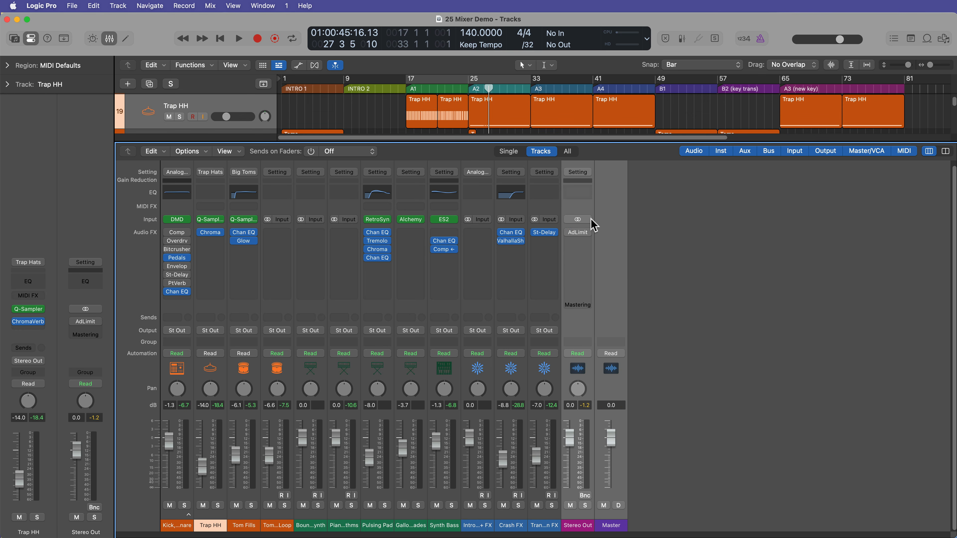
# Step: Compare the Stereo Out and Master channel strips with the track channel strips in the Mixer
pyautogui.press('x')
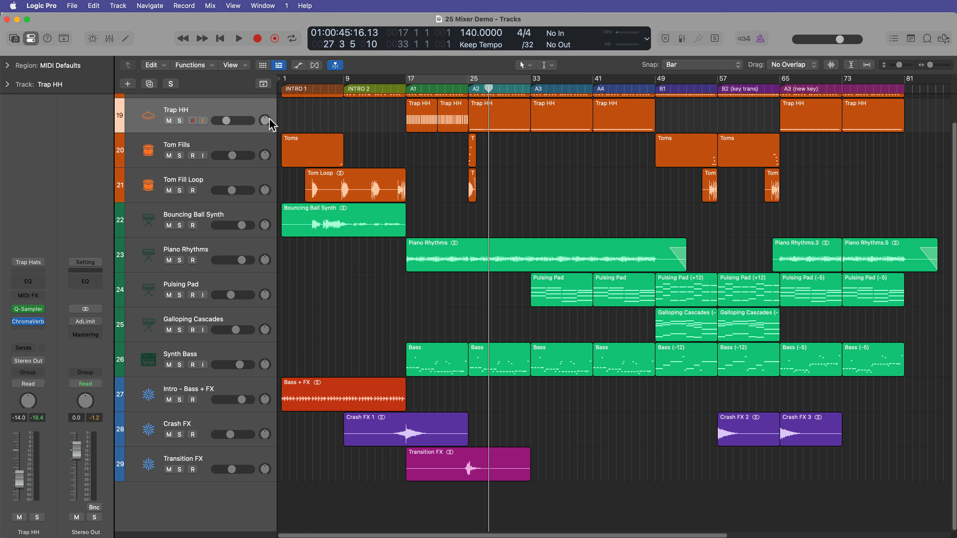
pyautogui.press('x')
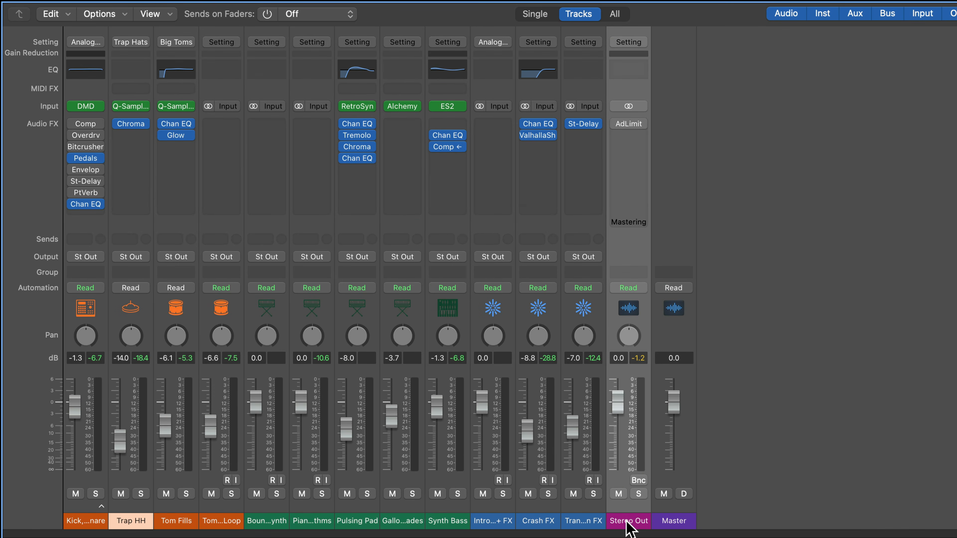
pyautogui.click(674, 521)
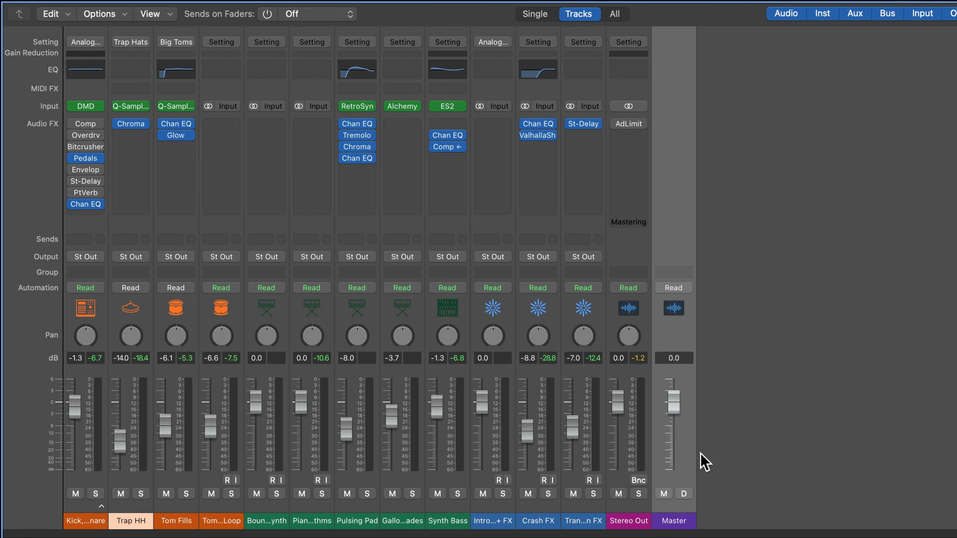
pyautogui.click(631, 513)
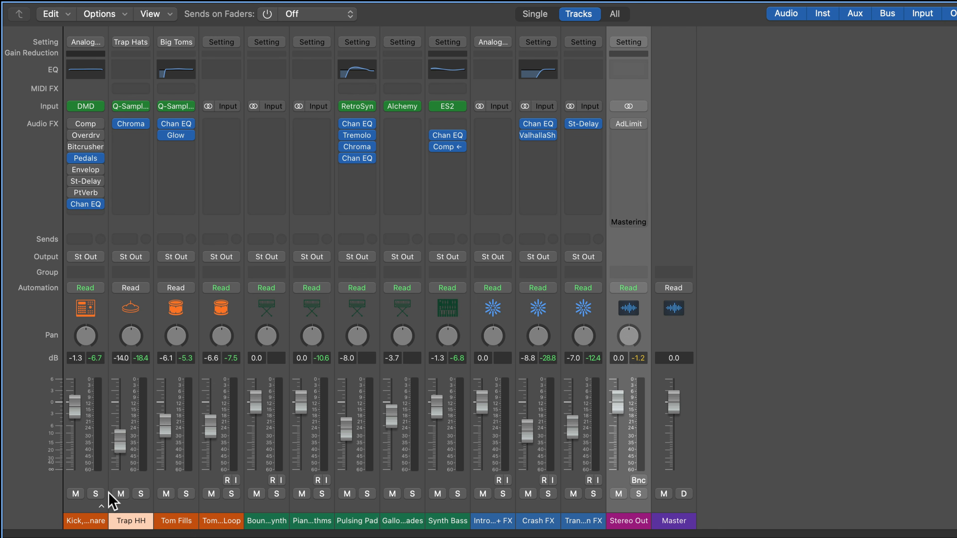
pyautogui.click(93, 522)
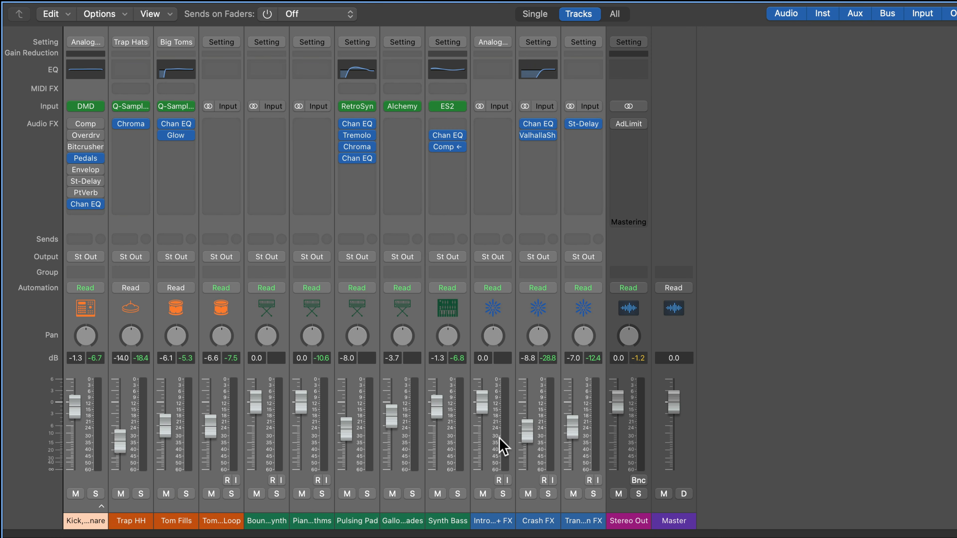
pyautogui.click(642, 522)
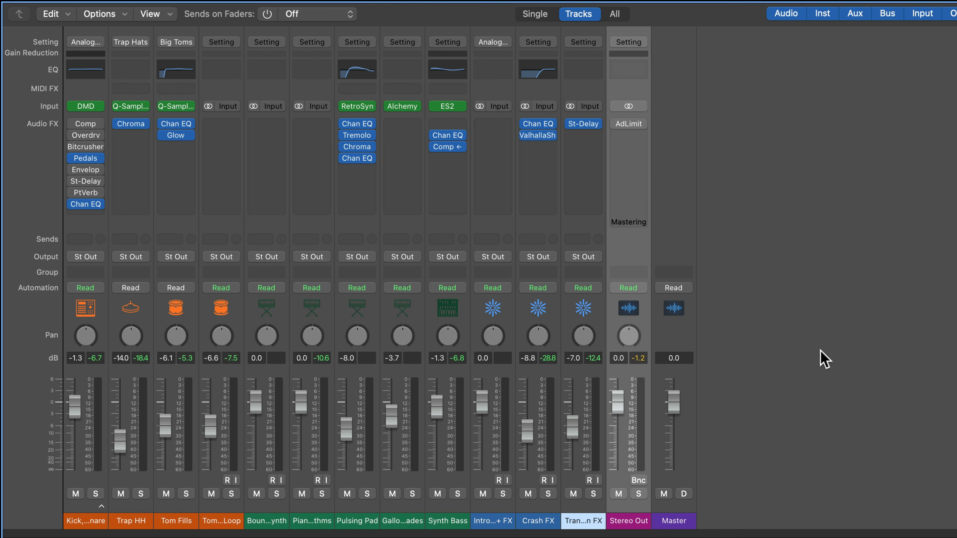
# Step: Select all track channel strips, examine the Transition FX output and bus destinations without choosing one, then clear the multiple selection
pyautogui.moveTo(75, 520); pyautogui.dragTo(576, 520)
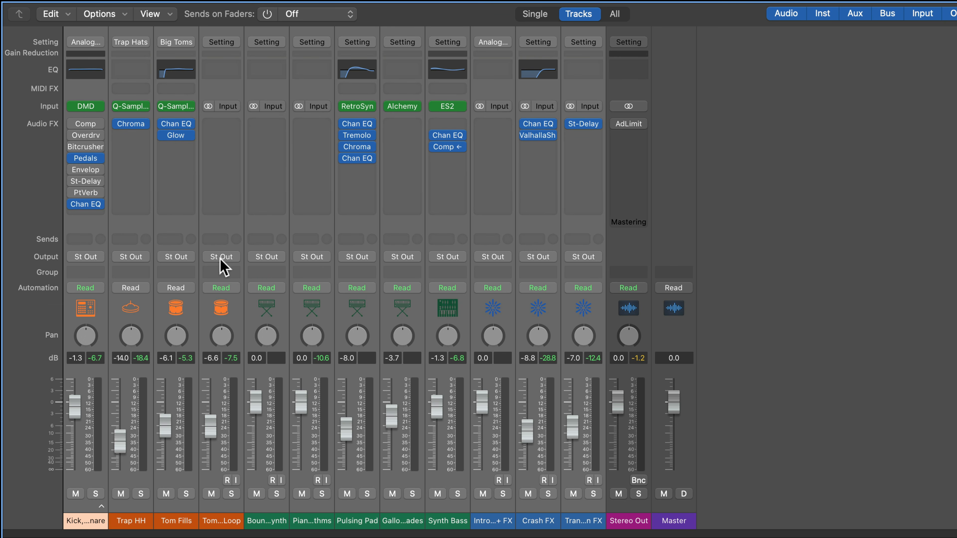
pyautogui.click(607, 260)
pyautogui.moveTo(617, 297)
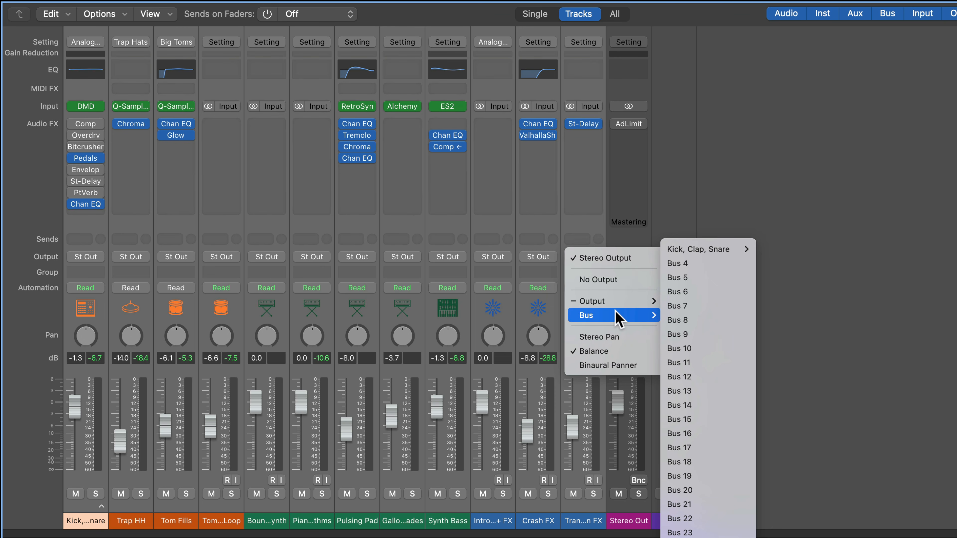
pyautogui.click(844, 168)
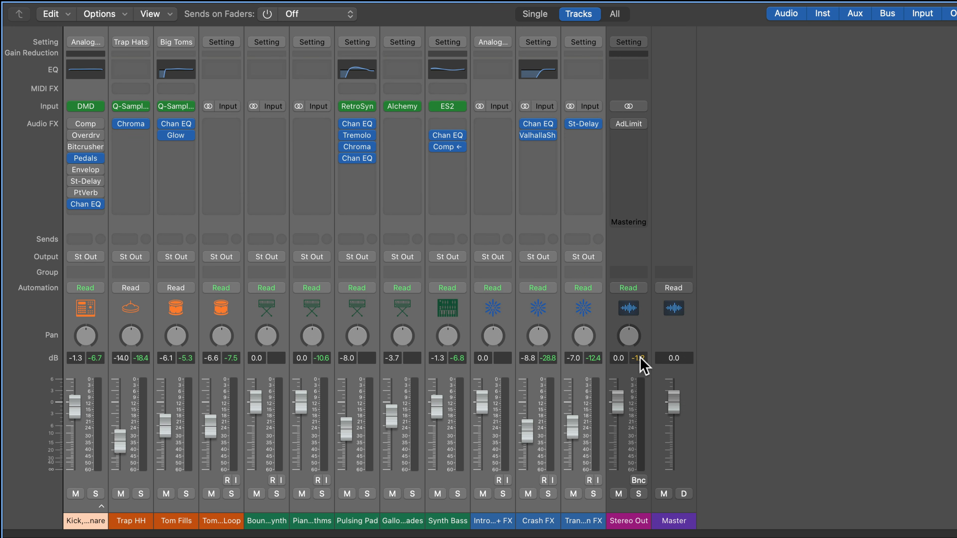
pyautogui.click(771, 347)
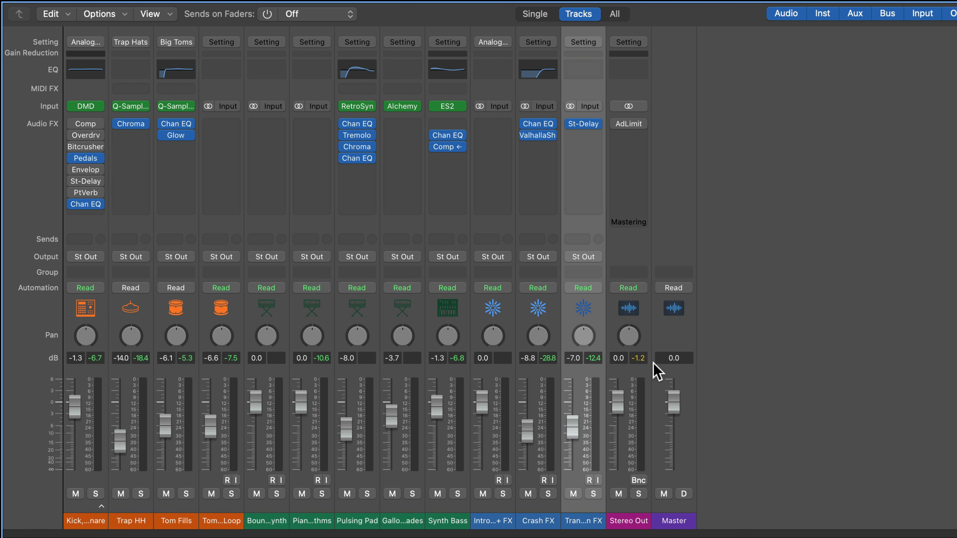
# Step: Clear all peak level readings in the Mixer, cycle bars 17 to 33, and play that section
pyautogui.keyDown('alt'); pyautogui.click(640, 359); pyautogui.keyUp('alt')
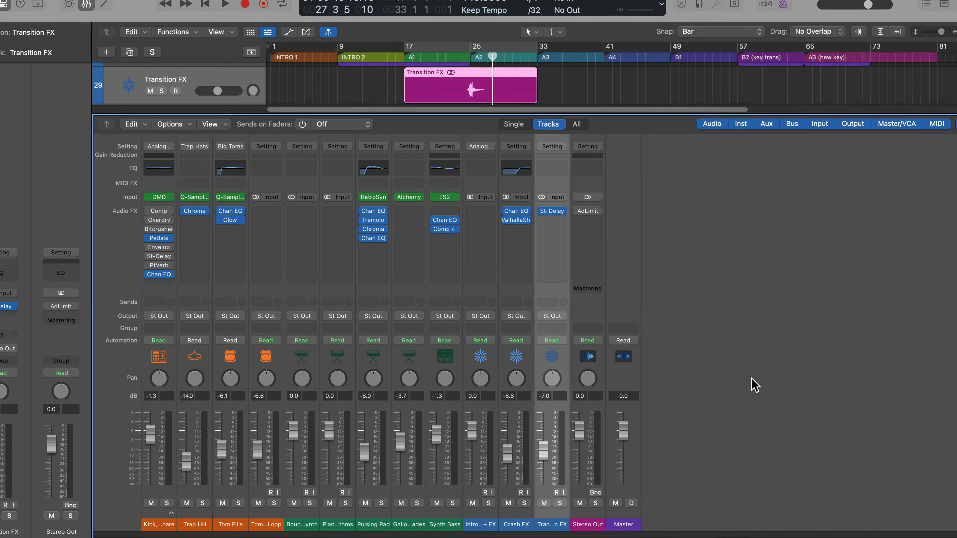
pyautogui.press('x')
pyautogui.press('x')
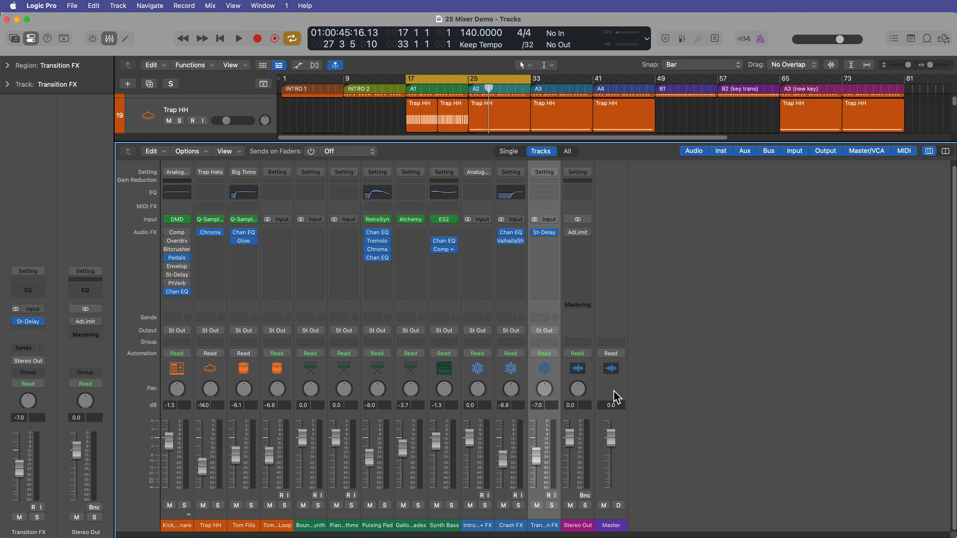
pyautogui.press('space')
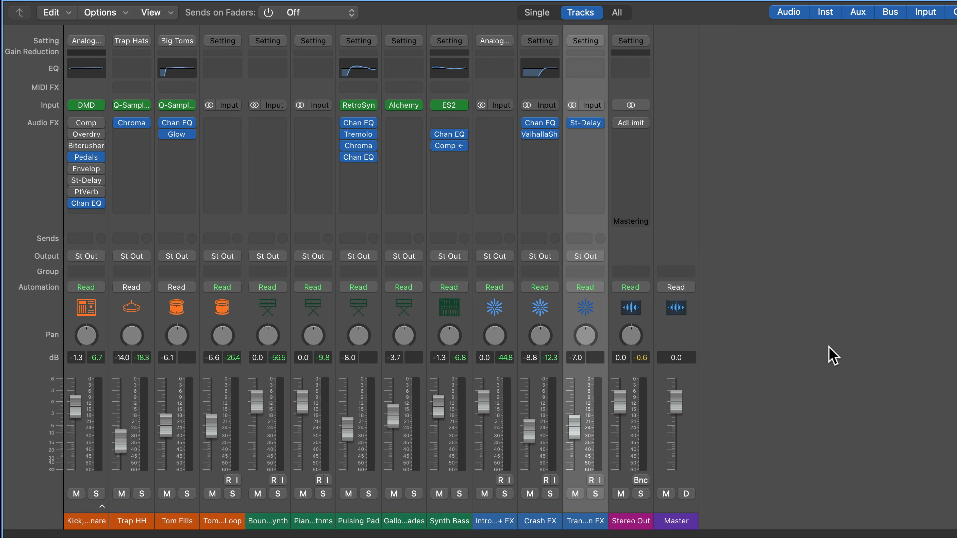
# Step: Raise the faders from Kick, Clap, Snare through Transition FX together by about 3.3 dB and play the section
pyautogui.click(639, 266)
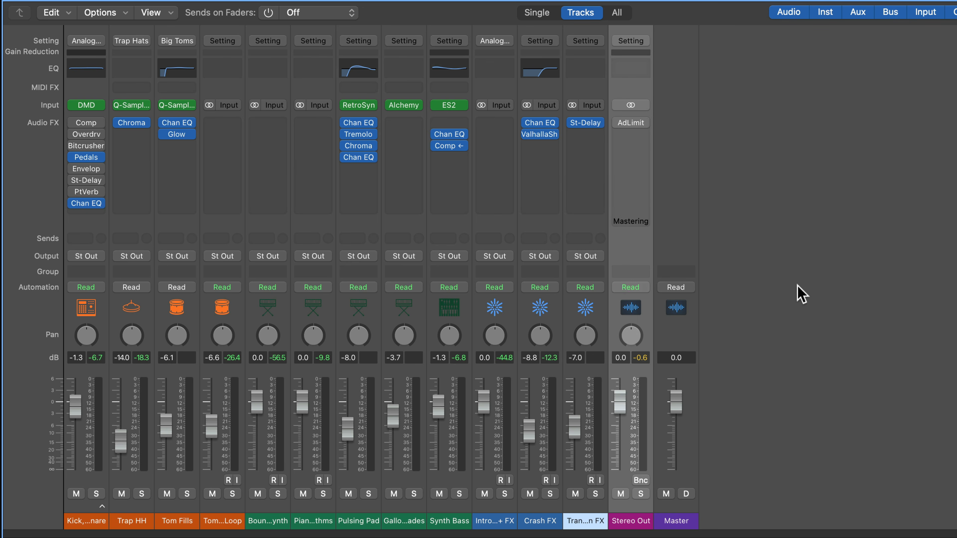
pyautogui.click(889, 276)
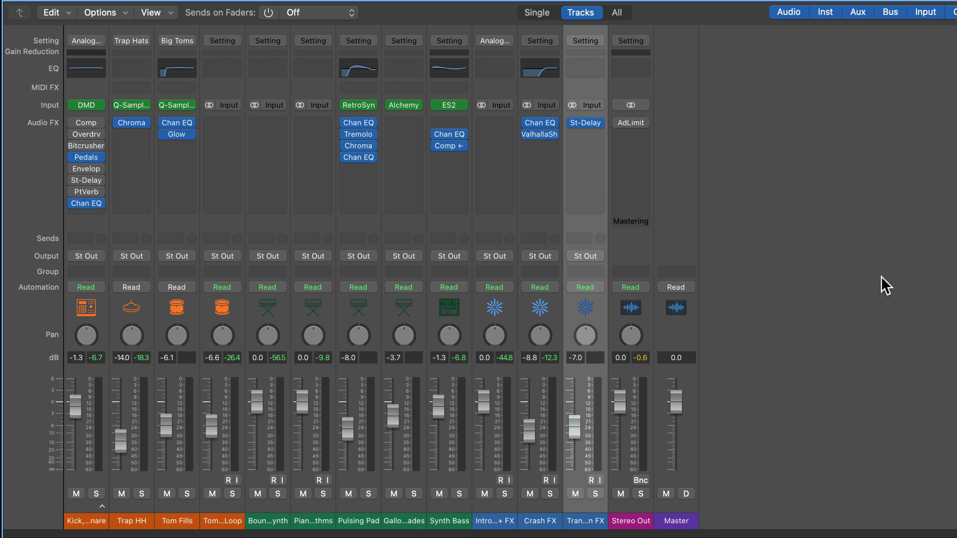
pyautogui.moveTo(104, 526); pyautogui.dragTo(584, 526)
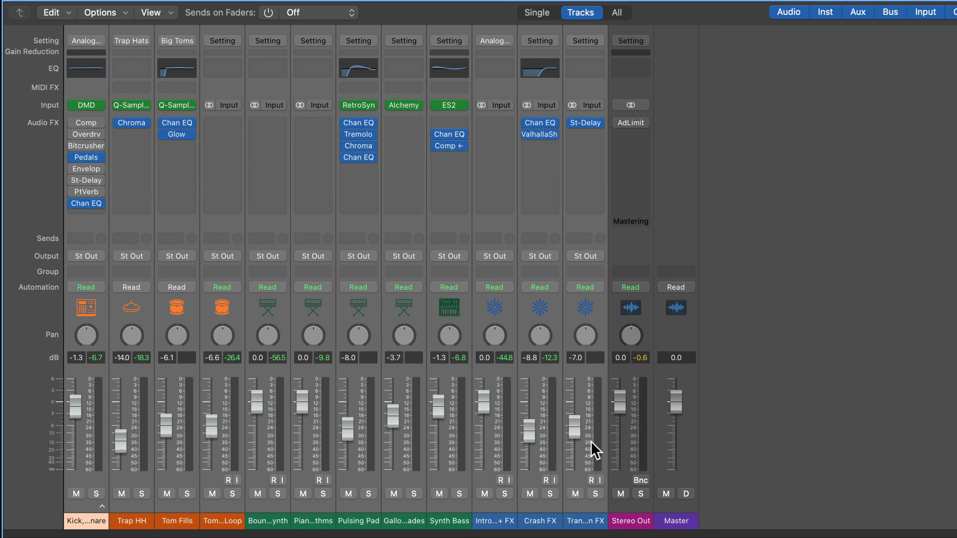
pyautogui.moveTo(574, 430); pyautogui.dragTo(574, 417)
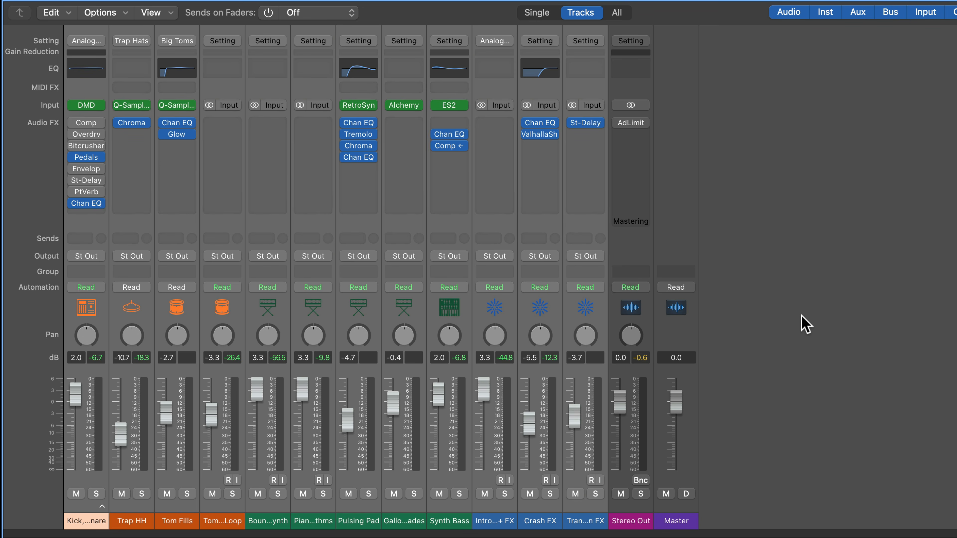
pyautogui.press('space')
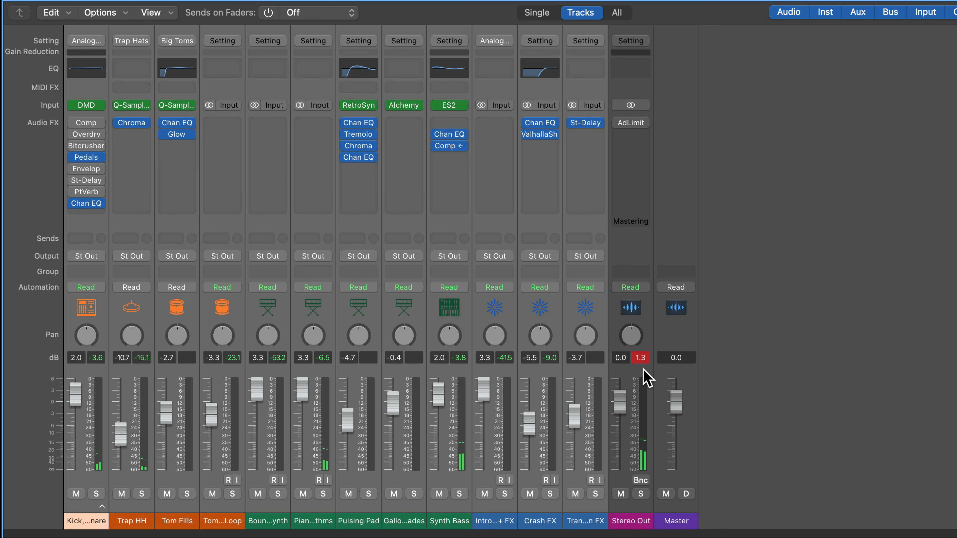
# Step: Lower the faders from Kick, Clap, Snare through Transition FX together until Kick, Clap, Snare reads -2.9 dB, playing the section to check levels
pyautogui.moveTo(574, 416); pyautogui.dragTo(577, 442)
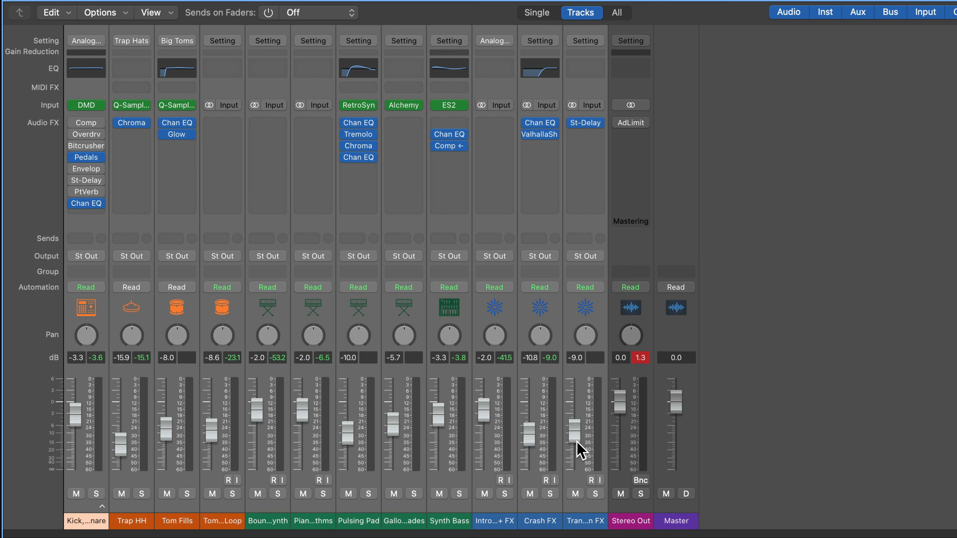
pyautogui.moveTo(575, 438); pyautogui.dragTo(575, 441)
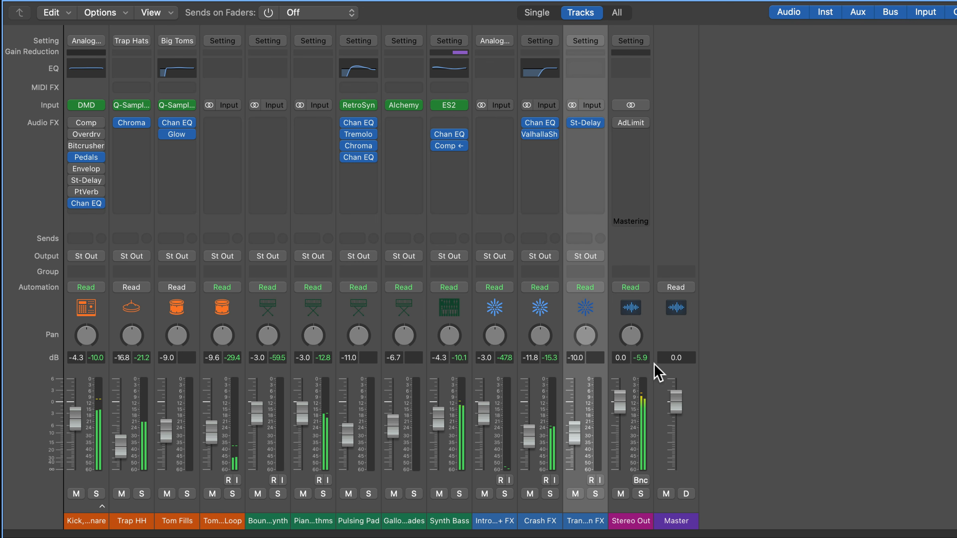
pyautogui.moveTo(77, 523); pyautogui.dragTo(584, 522)
pyautogui.moveTo(577, 438); pyautogui.dragTo(581, 428)
pyautogui.click(803, 349)
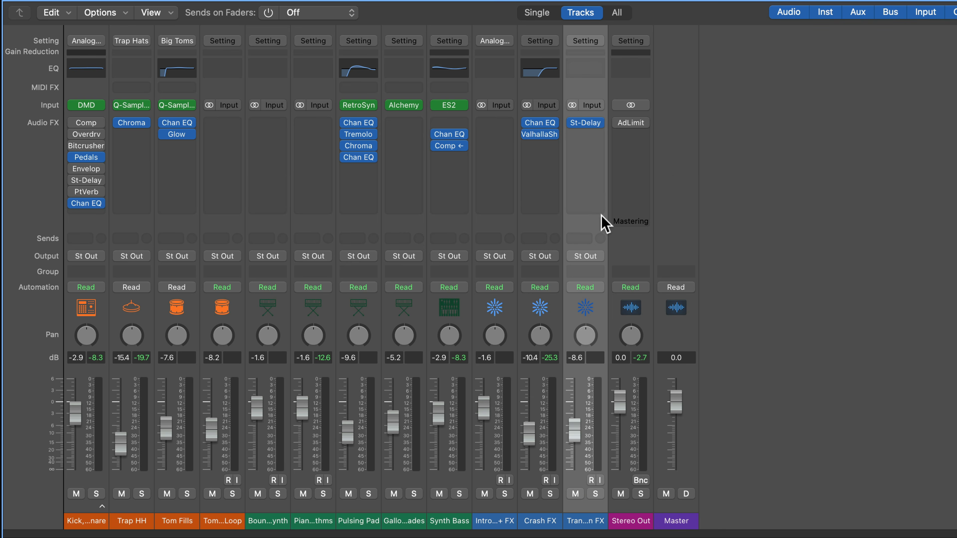
# Step: Try the Master fader at -12.2 dB, and return it to 0.0 dB with the project's master volume slider
pyautogui.click(680, 157)
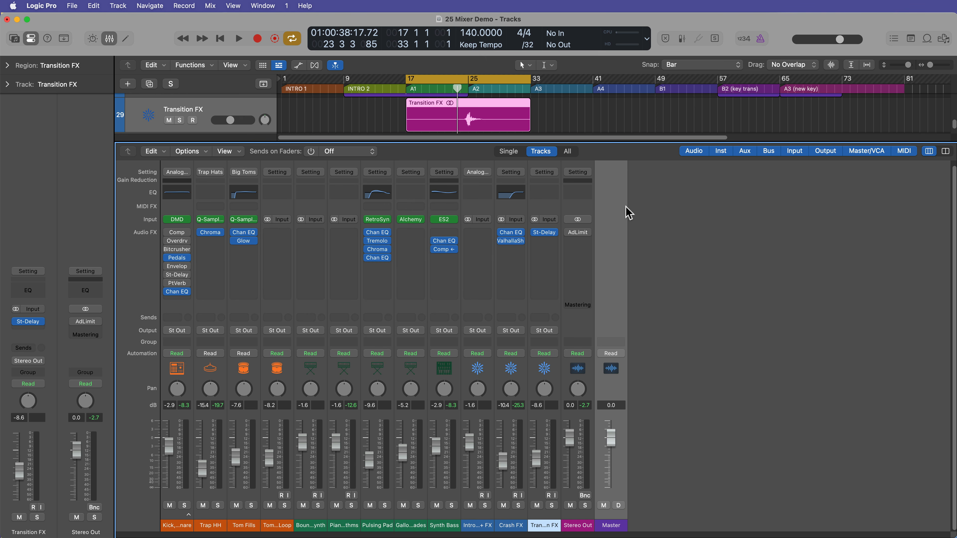
pyautogui.moveTo(611, 438); pyautogui.dragTo(611, 463)
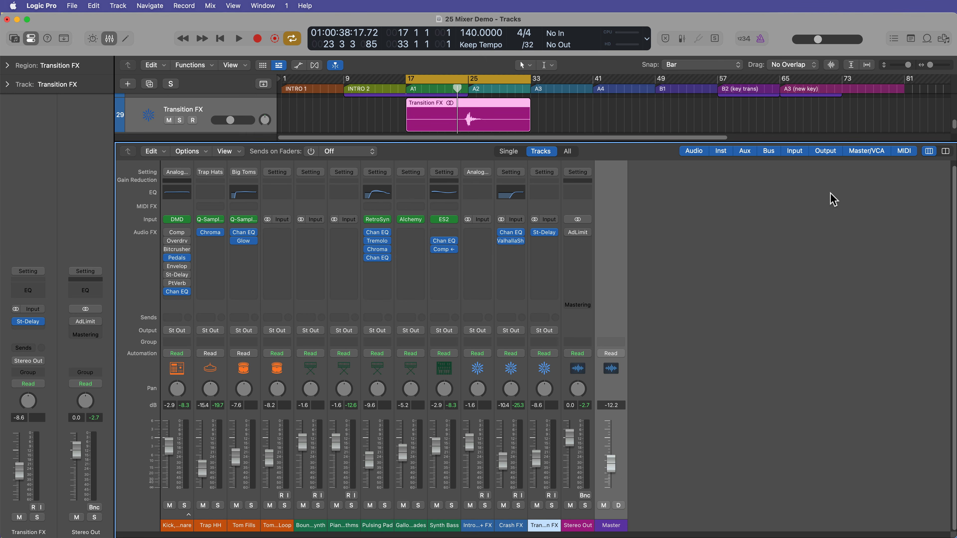
pyautogui.moveTo(820, 40)
pyautogui.mouseDown()
pyautogui.moveTo(835, 44)
pyautogui.moveTo(828, 37)
pyautogui.mouseUp()
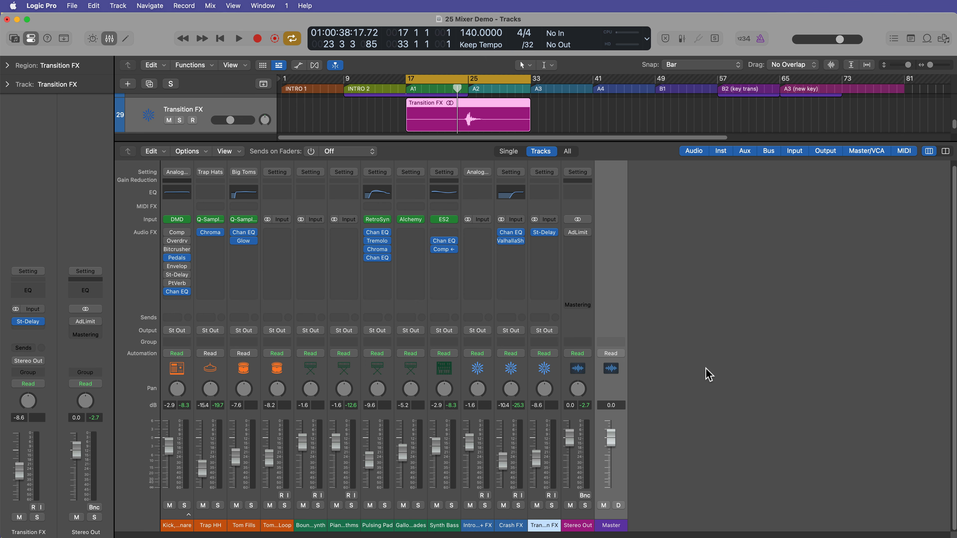
# Step: Play the section while trying the Master and Stereo Out faders, reset both to 0.0 dB, and stop playback
pyautogui.press('space')
pyautogui.moveTo(611, 437); pyautogui.dragTo(571, 444)
pyautogui.keyDown('alt'); pyautogui.click(611, 436); pyautogui.keyUp('alt')
pyautogui.keyDown('alt'); pyautogui.click(573, 444); pyautogui.keyUp('alt')
pyautogui.click(697, 429)
pyautogui.press('space')
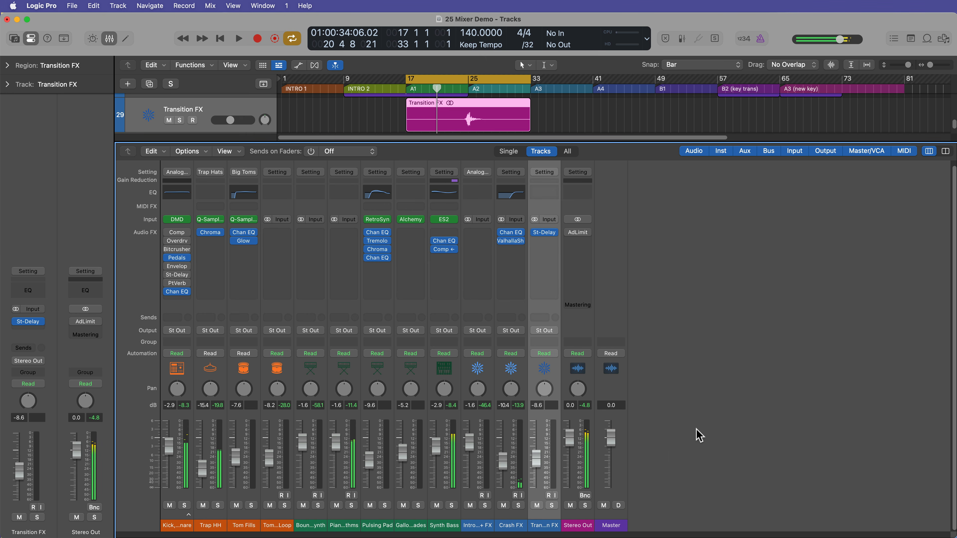
# Step: Try Stereo Out at -5.7 dB and Master at -10.6 dB, reset both to 0.0 dB, and clear the selection of the two strips
pyautogui.click(584, 521)
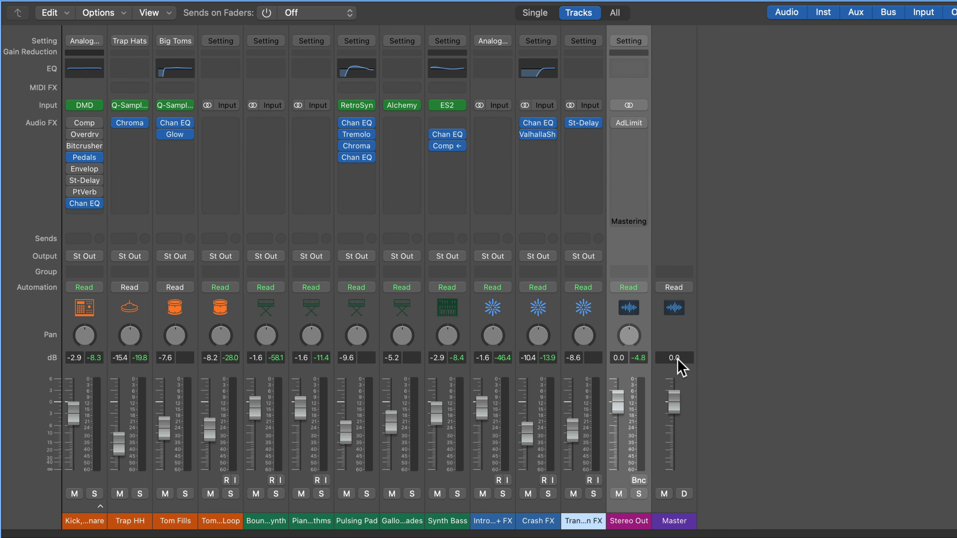
pyautogui.moveTo(625, 402); pyautogui.dragTo(618, 425)
pyautogui.moveTo(674, 402); pyautogui.dragTo(675, 434)
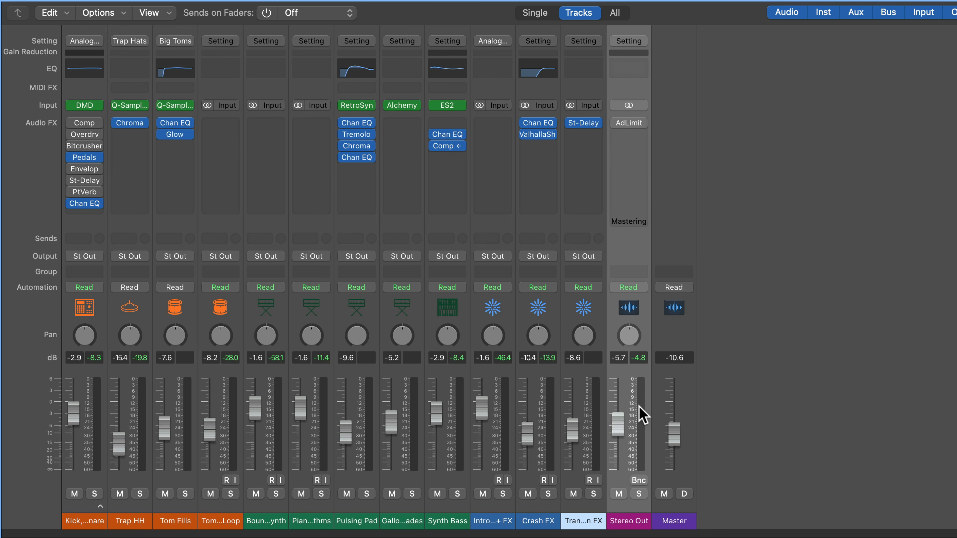
pyautogui.keyDown('alt'); pyautogui.click(678, 441); pyautogui.keyUp('alt')
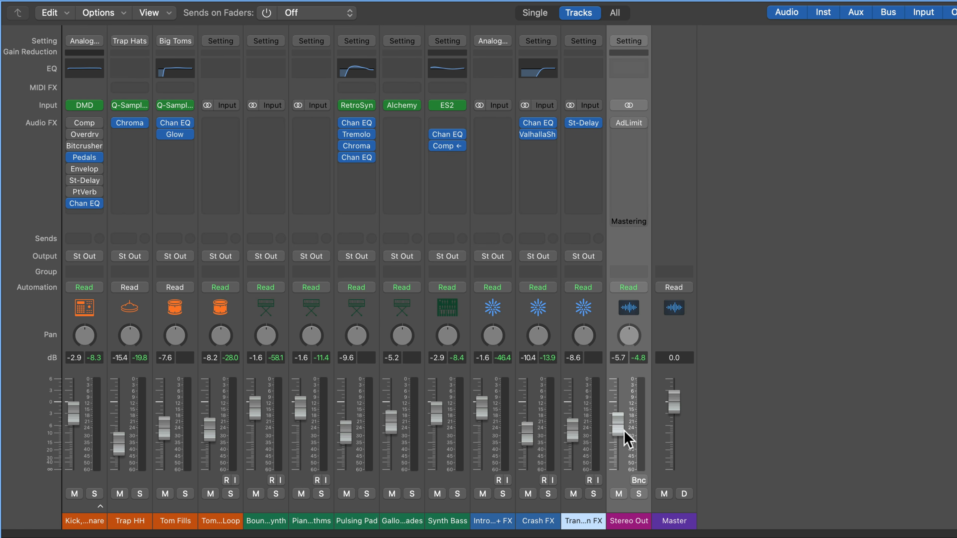
pyautogui.keyDown('alt'); pyautogui.click(620, 431); pyautogui.keyUp('alt')
pyautogui.click(744, 442)
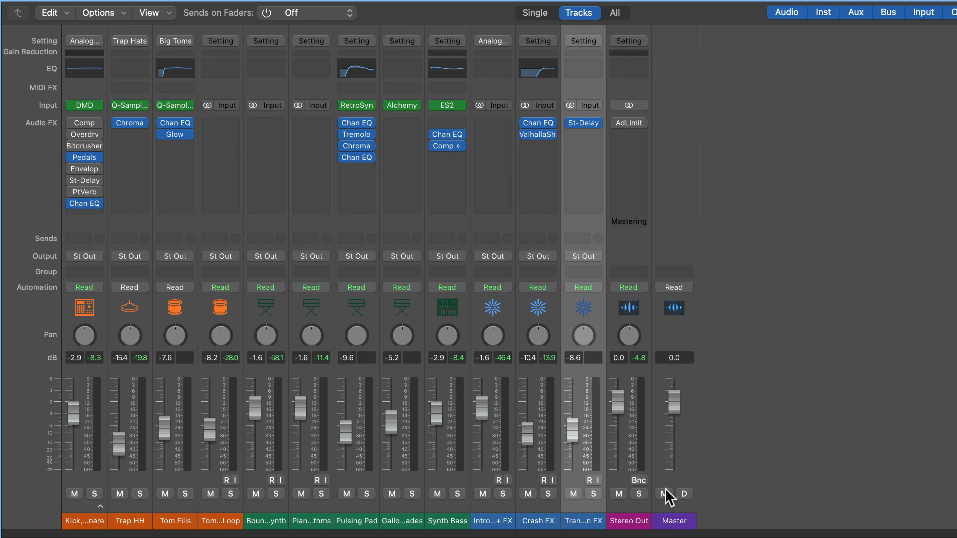
pyautogui.moveTo(637, 522); pyautogui.dragTo(666, 524)
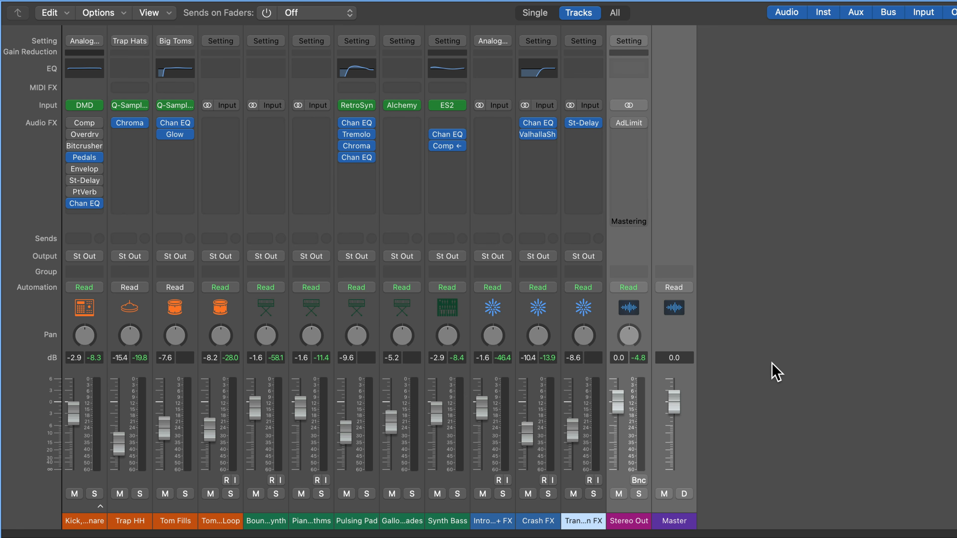
pyautogui.click(775, 373)
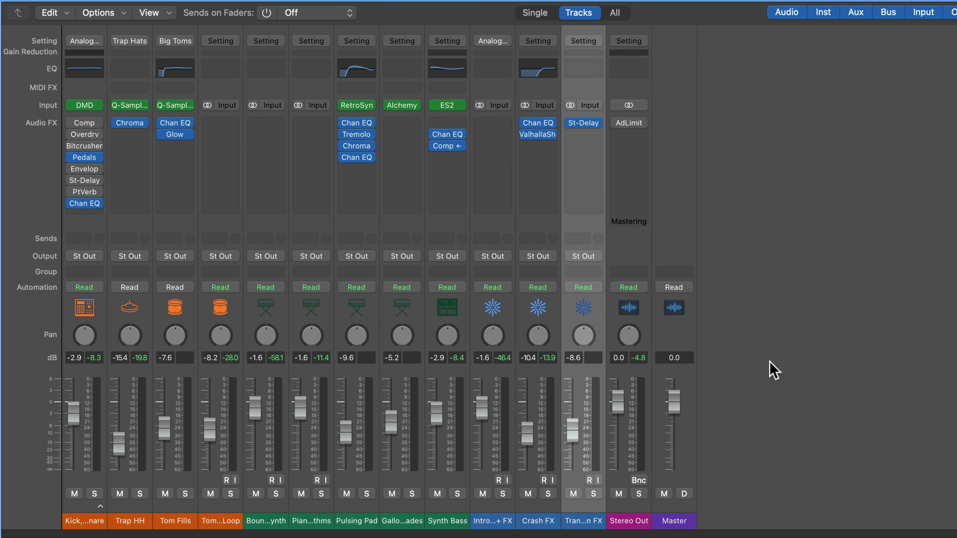
# Step: Select the Trap HH, Tom Fills, tom loop, Bouncing Ball Synth and Piano Rhythms channel strips one after another
pyautogui.click(691, 158)
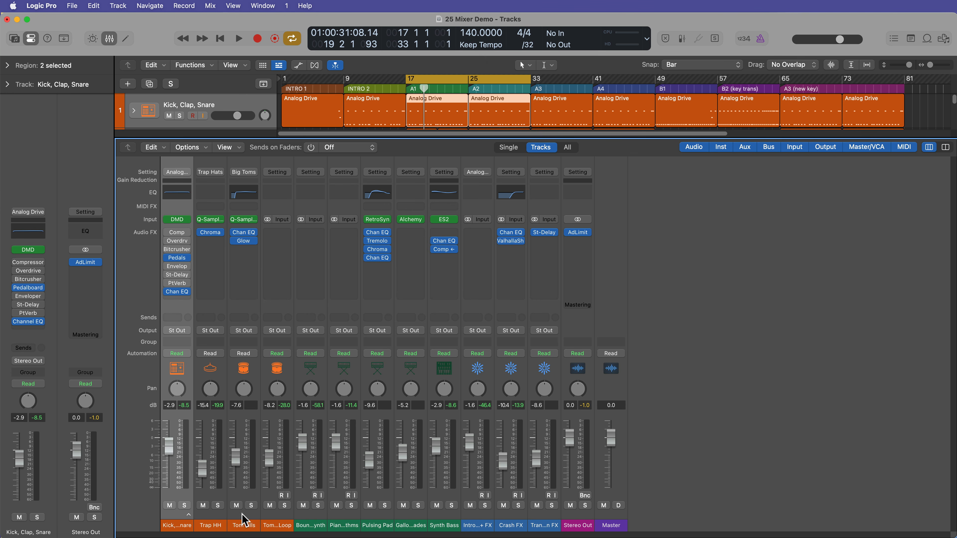
pyautogui.click(212, 526)
pyautogui.click(257, 524)
pyautogui.click(287, 525)
pyautogui.click(308, 526)
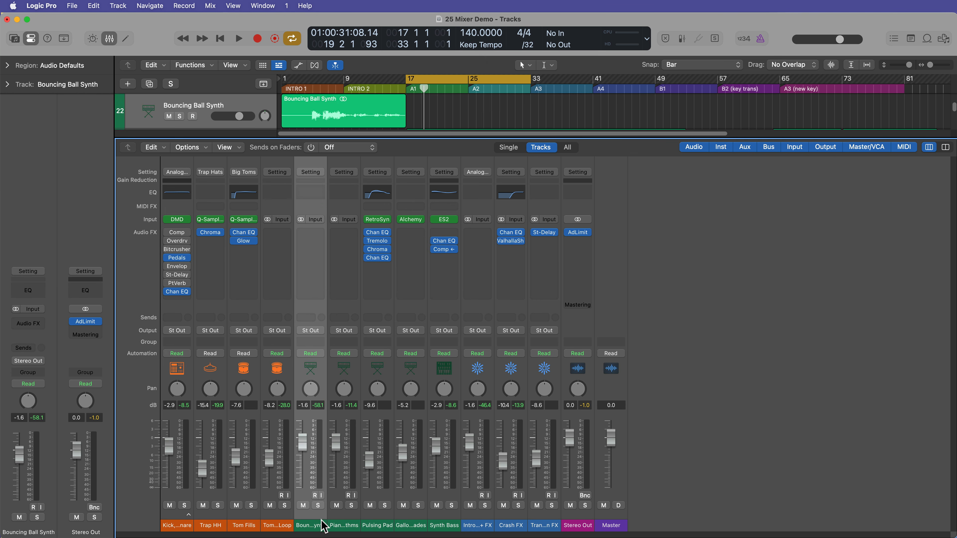
pyautogui.click(340, 525)
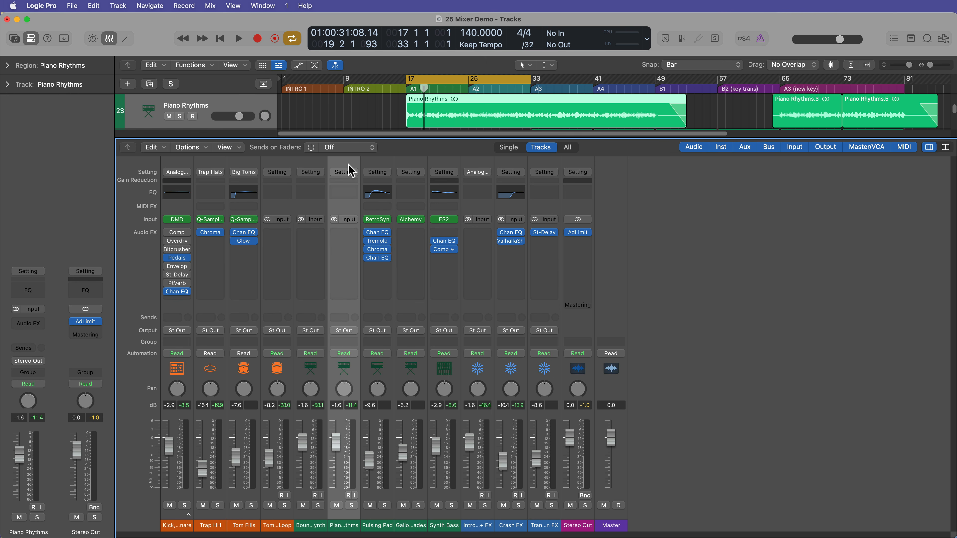
# Step: Move the channel strip selection back and forth through the neighbouring tracks, ending on Kick, Clap, Snare
pyautogui.press('Up')
pyautogui.press('Up')
pyautogui.press('Up')
pyautogui.press('Down')
pyautogui.press('Down')
pyautogui.press('Down')
pyautogui.press('Down')
pyautogui.press('Down')
pyautogui.press('Down')
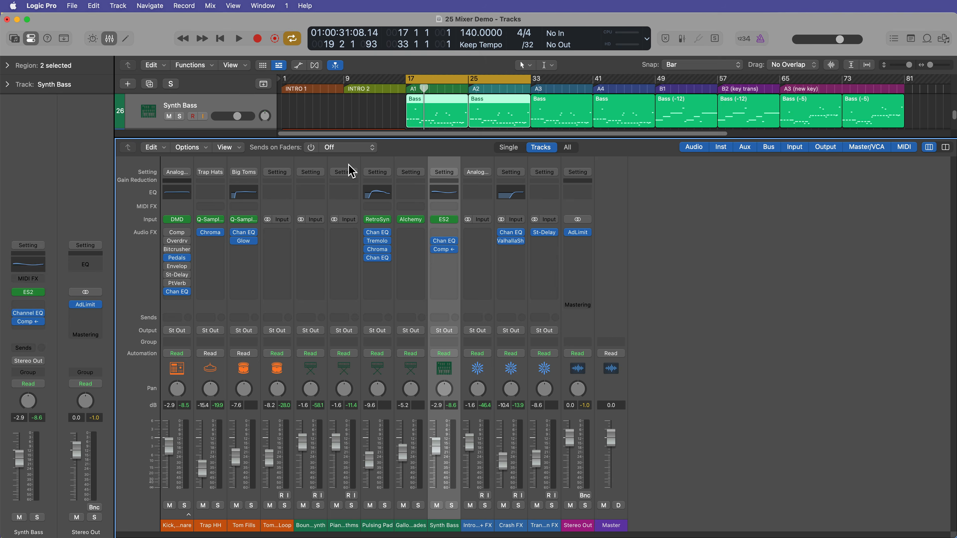
pyautogui.press('Down')
pyautogui.press('Up')
pyautogui.press('Up')
pyautogui.press('Up')
pyautogui.press('Up')
pyautogui.press('Up')
pyautogui.press('Up')
pyautogui.press('Up')
pyautogui.press('Up')
pyautogui.press('Up')
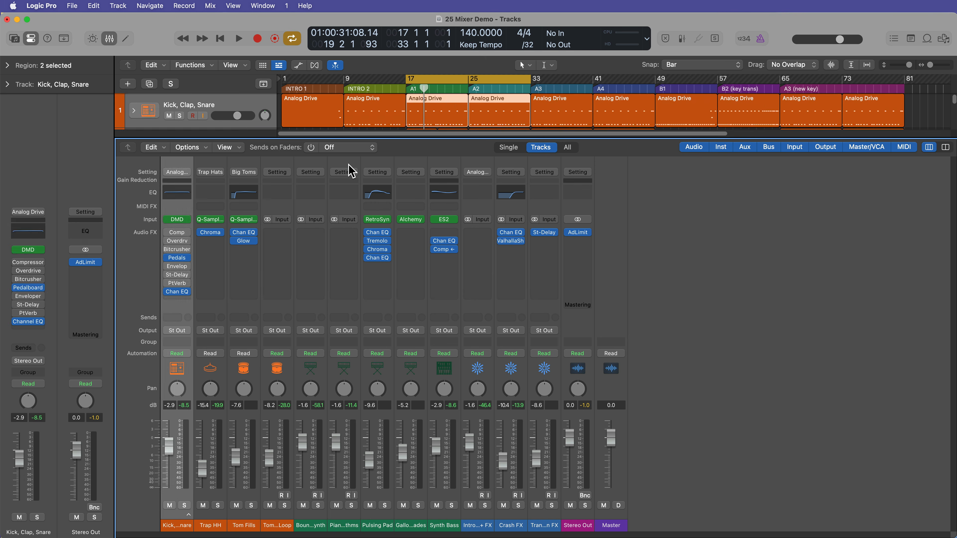
pyautogui.press('Down')
pyautogui.press('Down')
pyautogui.press('Down')
pyautogui.press('Down')
pyautogui.press('Up')
pyautogui.press('Up')
pyautogui.press('Up')
pyautogui.press('Up')
# Step: Select the four drum strips, raise their faders together by about 2.3 dB, and try panning them to +45 before recentering
pyautogui.keyDown('shift'); pyautogui.click(289, 526); pyautogui.keyUp('shift')
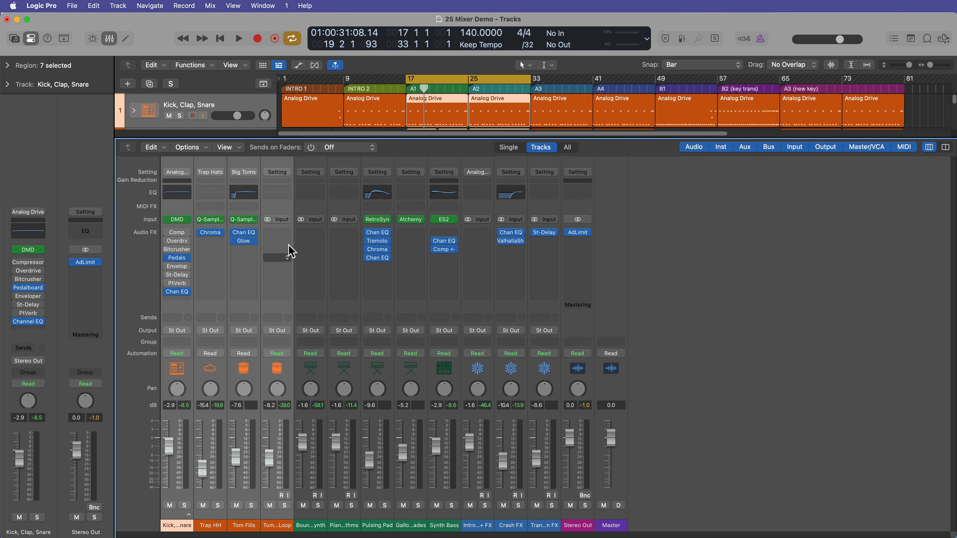
pyautogui.moveTo(268, 456); pyautogui.dragTo(268, 452)
pyautogui.moveTo(276, 390)
pyautogui.mouseDown()
pyautogui.moveTo(273, 424)
pyautogui.moveTo(282, 384)
pyautogui.mouseUp()
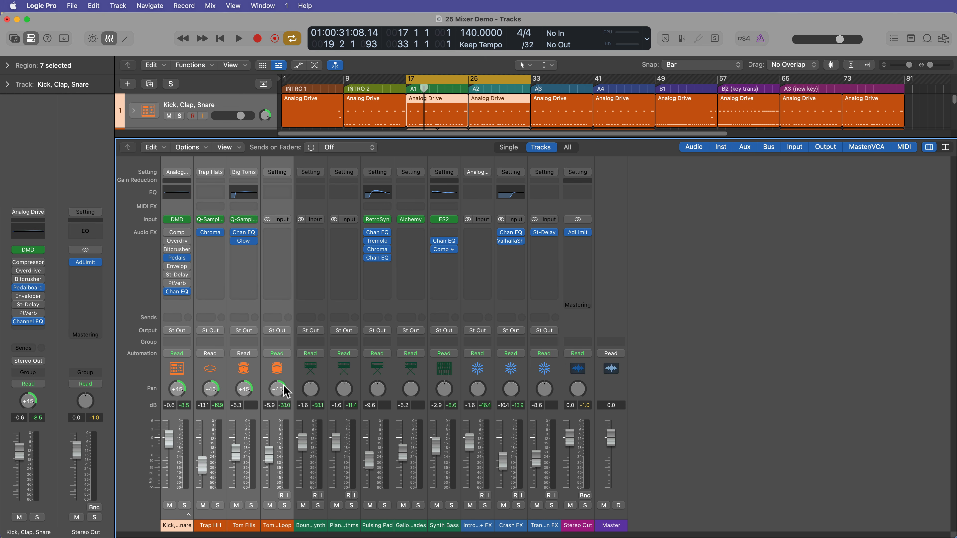
pyautogui.keyDown('alt'); pyautogui.click(278, 389); pyautogui.keyUp('alt')
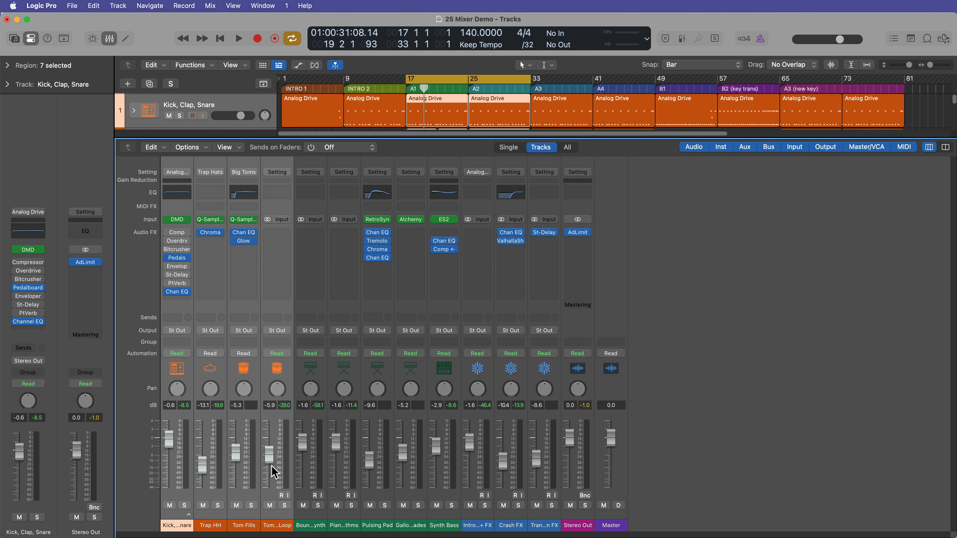
# Step: Try muting and soloing the four selected drum strips together, switching each mute and solo off again
pyautogui.press('m')
pyautogui.press('m')
pyautogui.press('s')
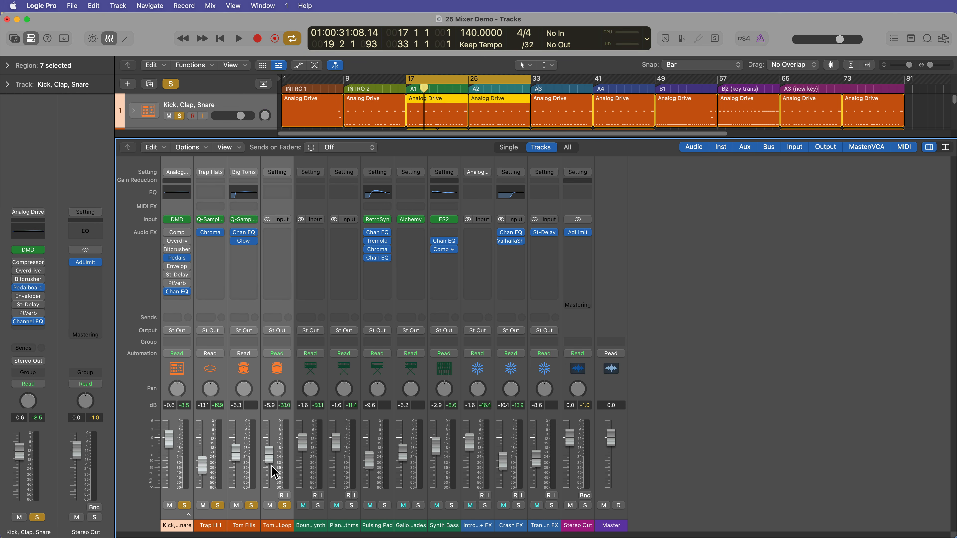
pyautogui.press('s')
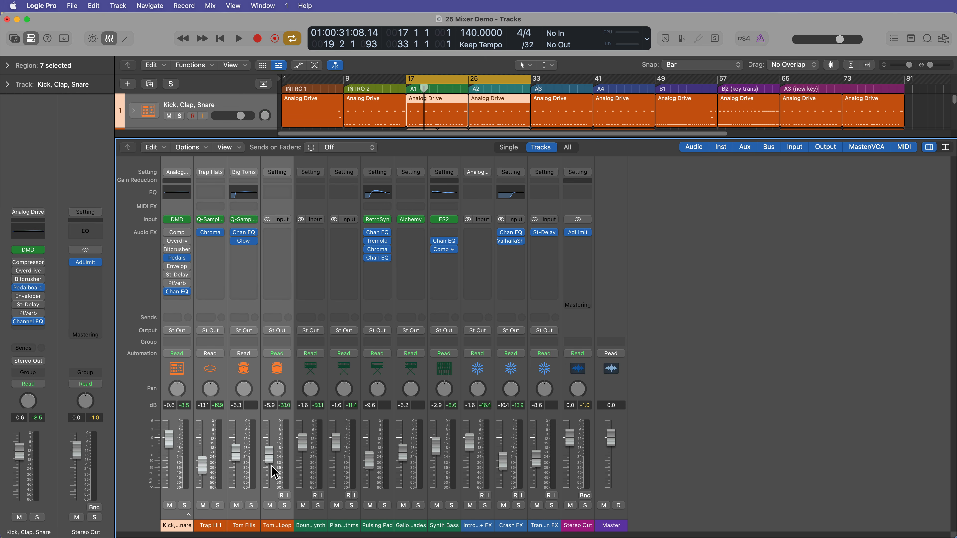
pyautogui.press('m')
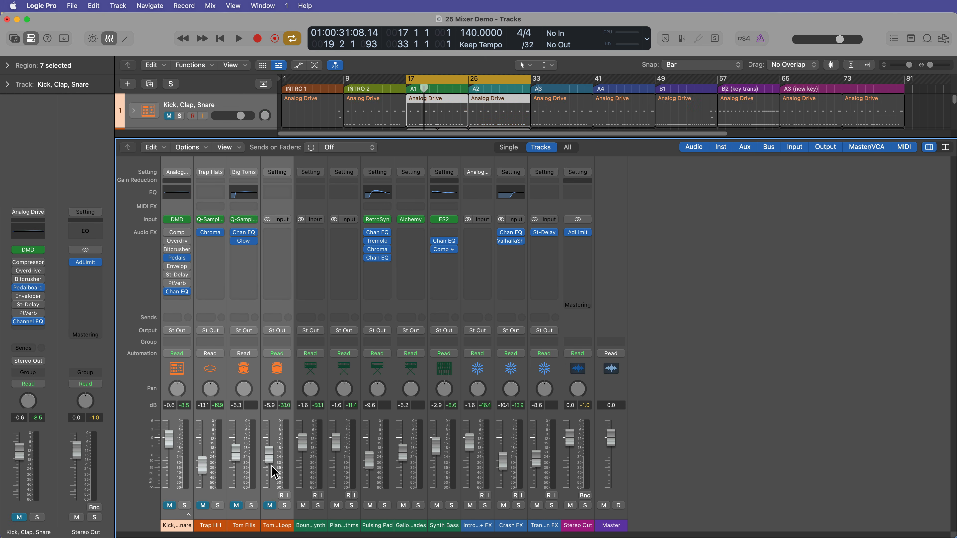
pyautogui.press('m')
pyautogui.press('s')
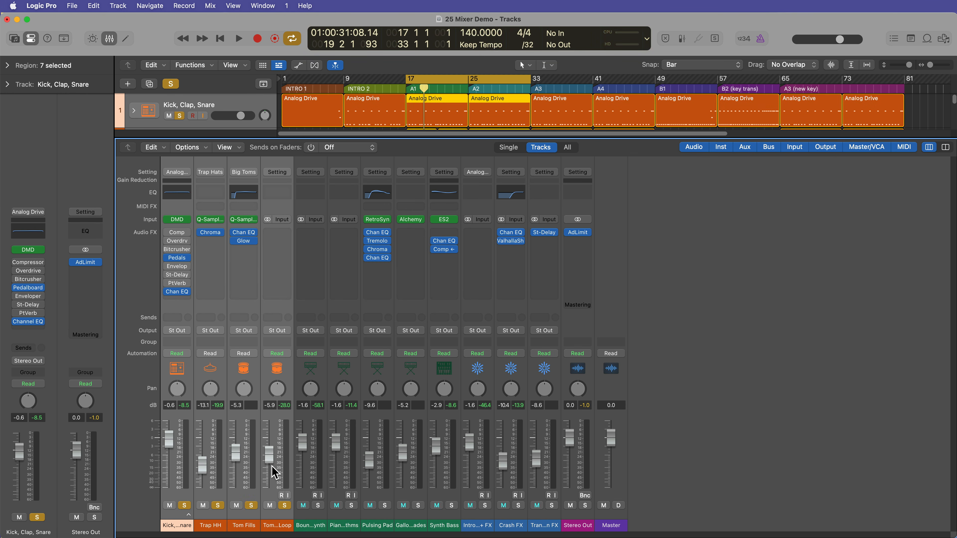
pyautogui.press('s')
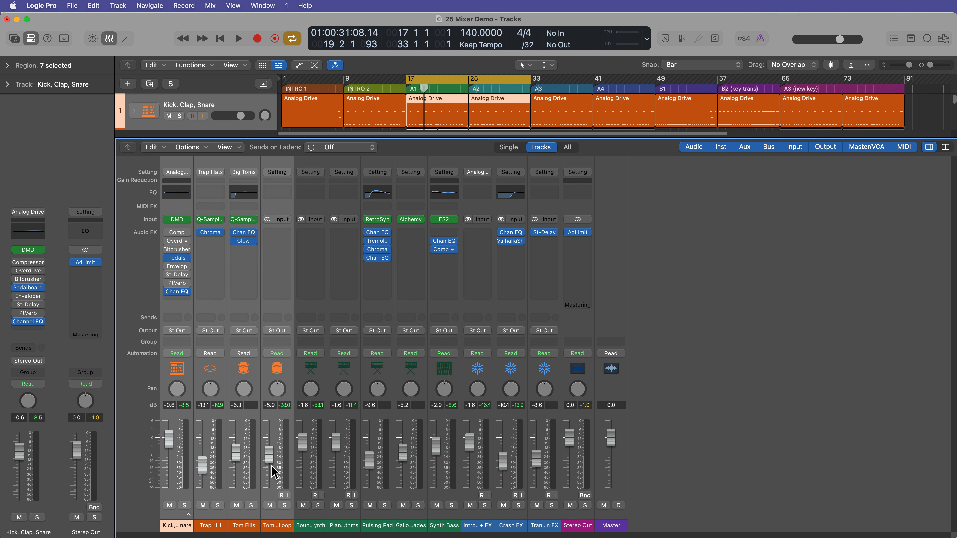
# Step: Solo the four drum strips, play the section, unsolo them during playback, and stop
pyautogui.press('s')
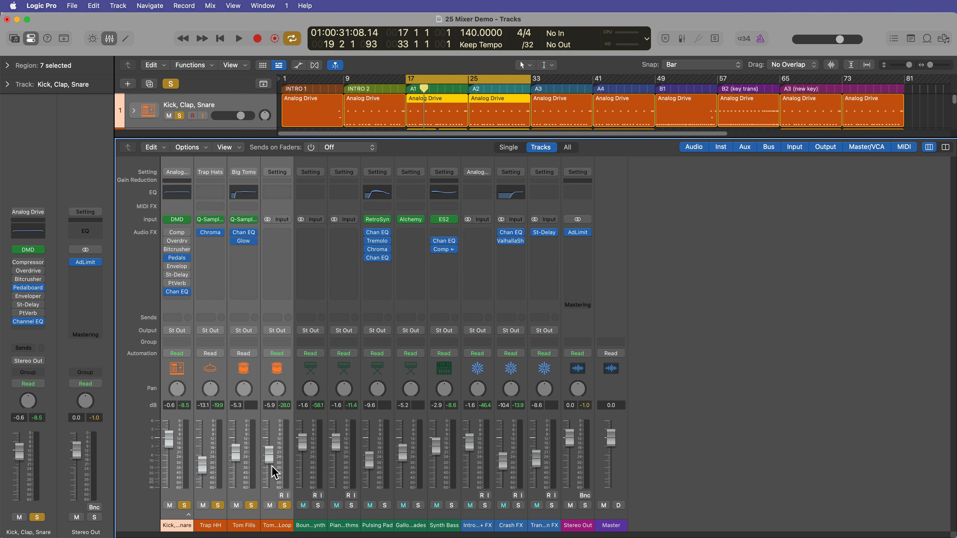
pyautogui.press('space')
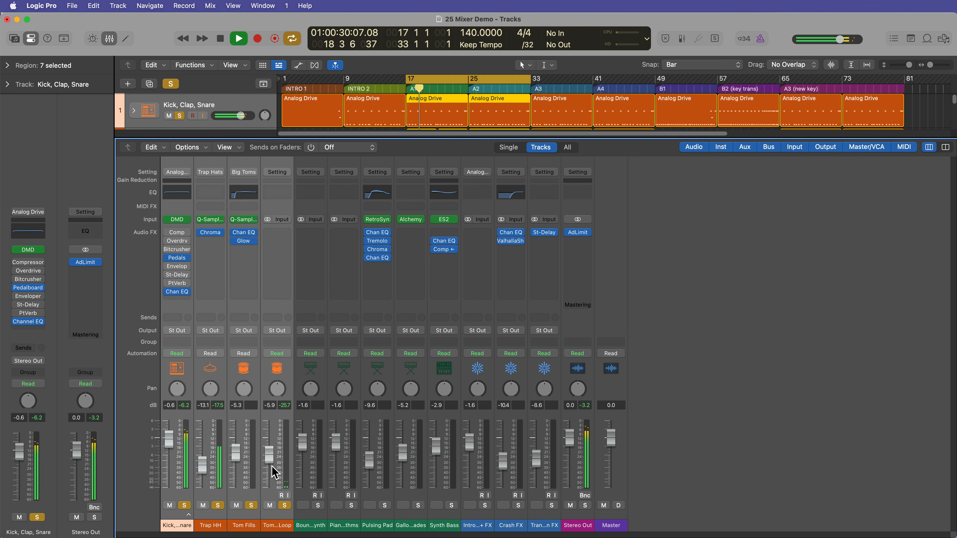
pyautogui.press('s')
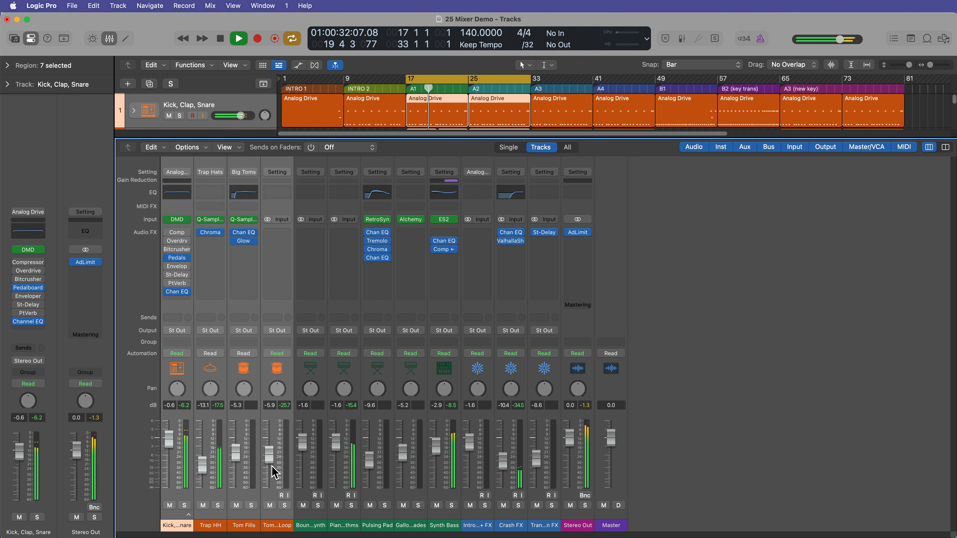
pyautogui.press('space')
# Step: Select the strips from Bouncing Ball Synth through Synth Bass, listen to them soloed, and end with the solo off and playback stopped
pyautogui.click(318, 524)
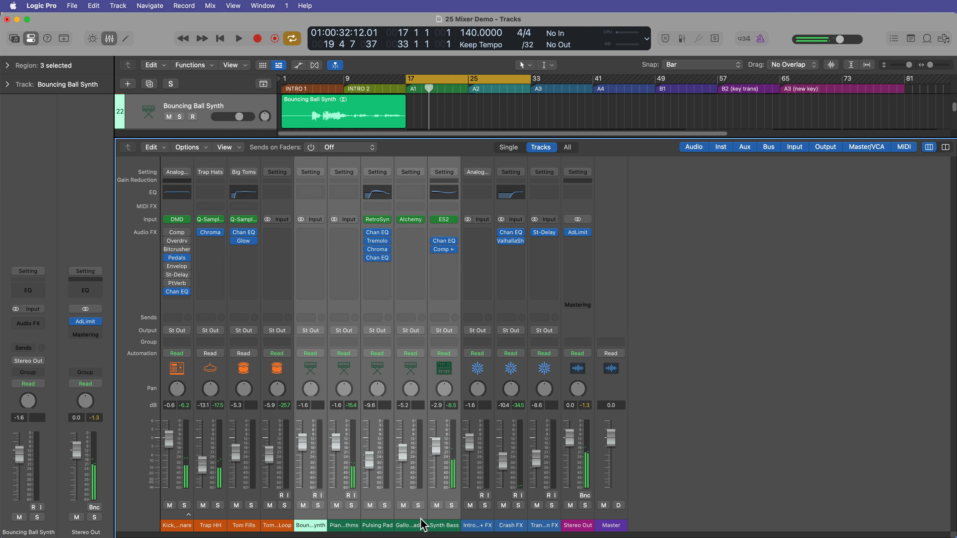
pyautogui.press('s')
pyautogui.press('space')
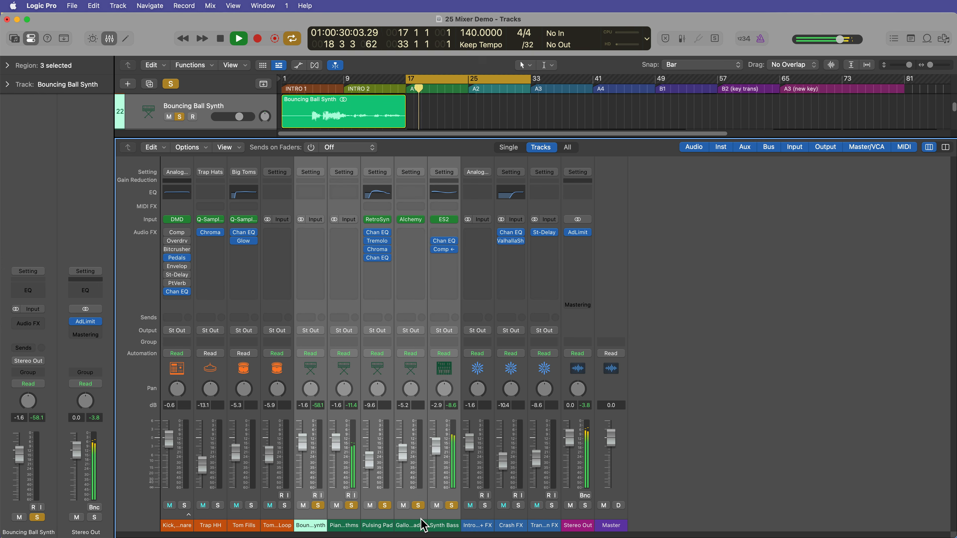
pyautogui.click(421, 522)
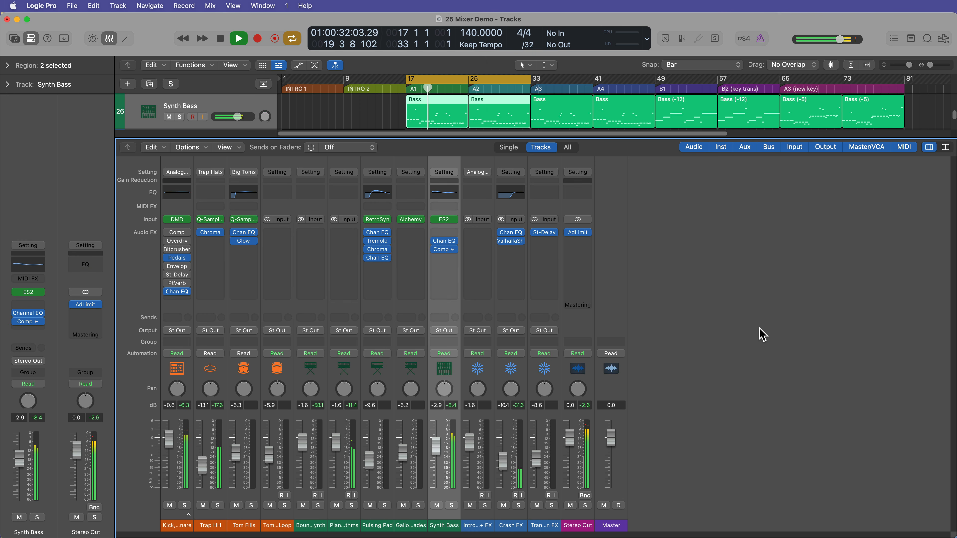
pyautogui.press('space')
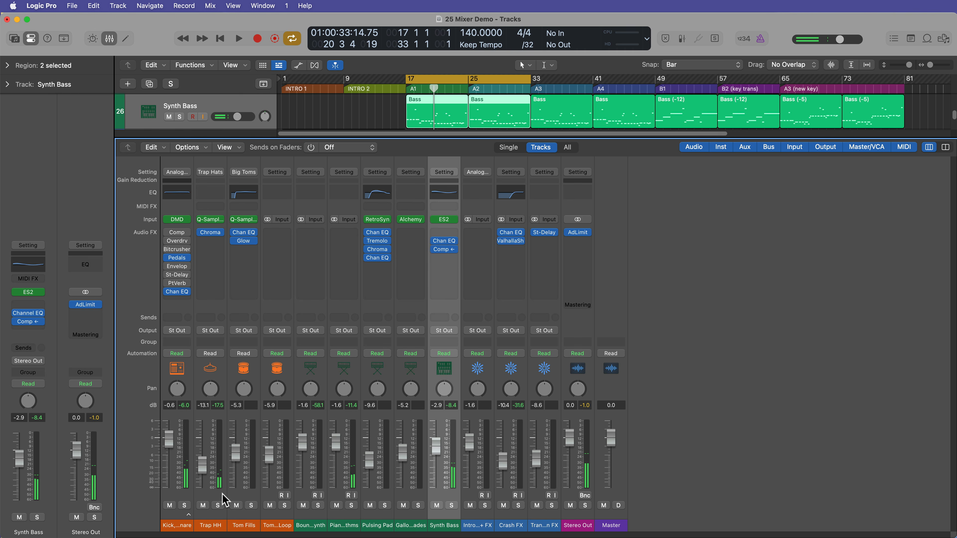
# Step: Select all track strips from Kick, Clap, Snare through Transition FX, and clear the multiple selection
pyautogui.moveTo(185, 530); pyautogui.dragTo(533, 524)
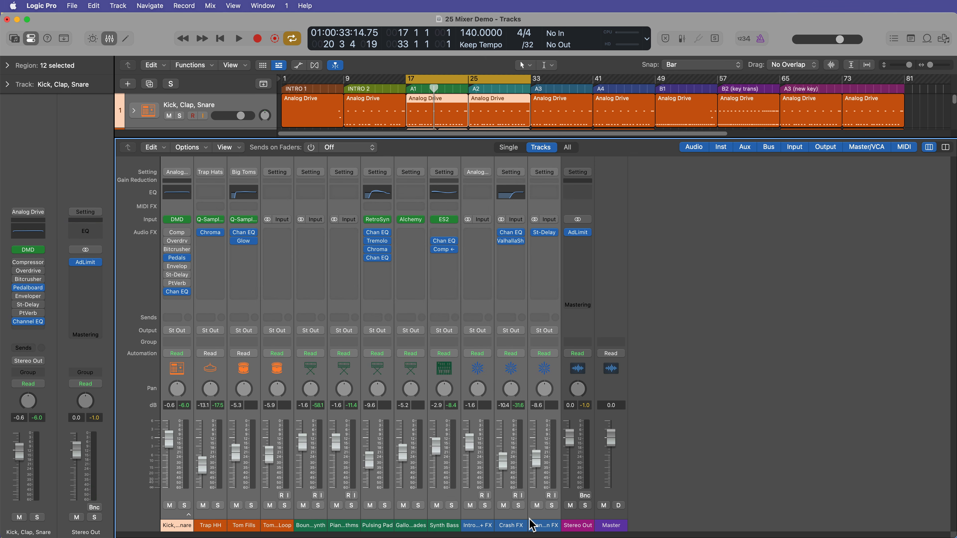
pyautogui.click(799, 374)
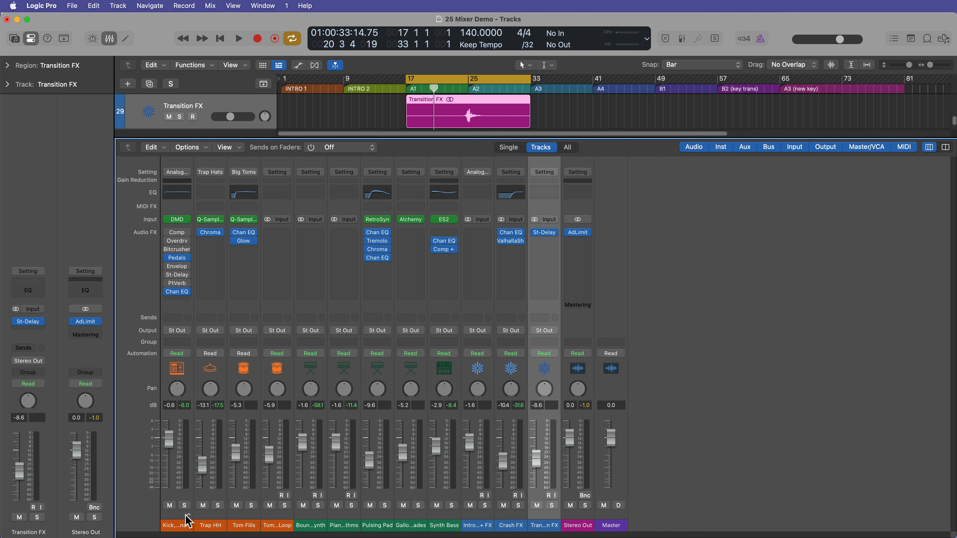
# Step: Try selecting every track strip from Kick, Clap, Snare to Transition FX in one sweep, clearing the selection again each time
pyautogui.moveTo(183, 525); pyautogui.dragTo(533, 515)
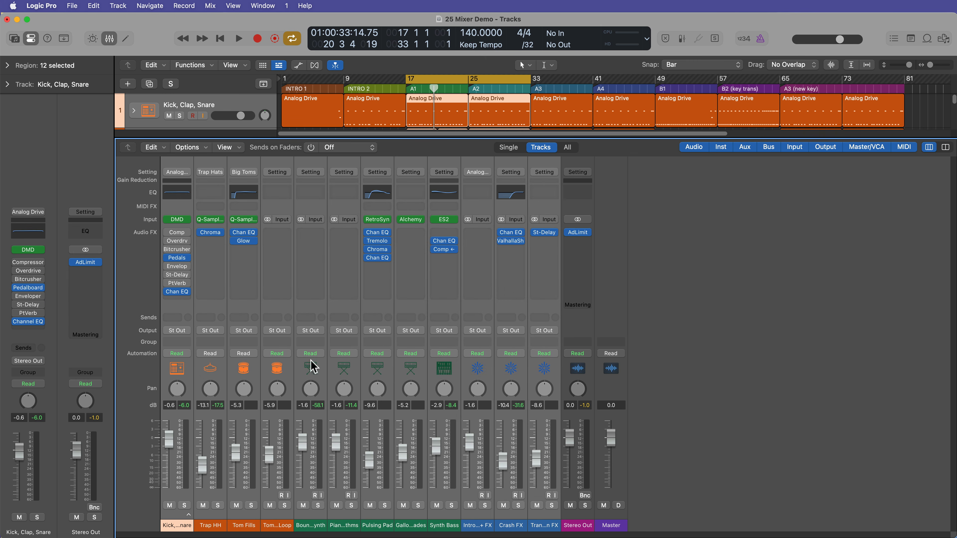
pyautogui.click(735, 311)
pyautogui.moveTo(180, 161); pyautogui.dragTo(538, 164)
pyautogui.click(559, 293)
pyautogui.moveTo(176, 305); pyautogui.dragTo(543, 311)
pyautogui.click(767, 303)
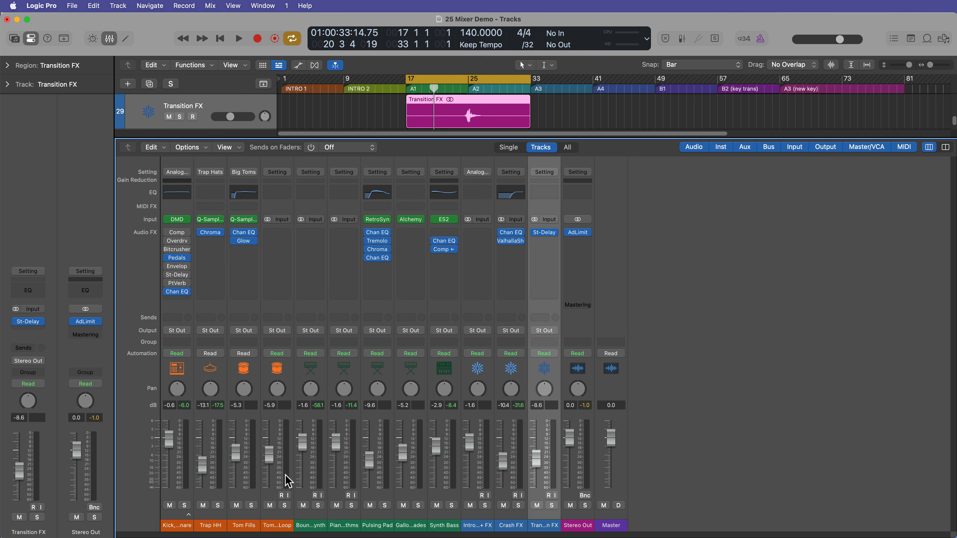
# Step: Select the non-adjacent Kick, Clap, Snare, Pulsing Pad and Synth Bass strips, and play the section with them soloed
pyautogui.click(183, 528)
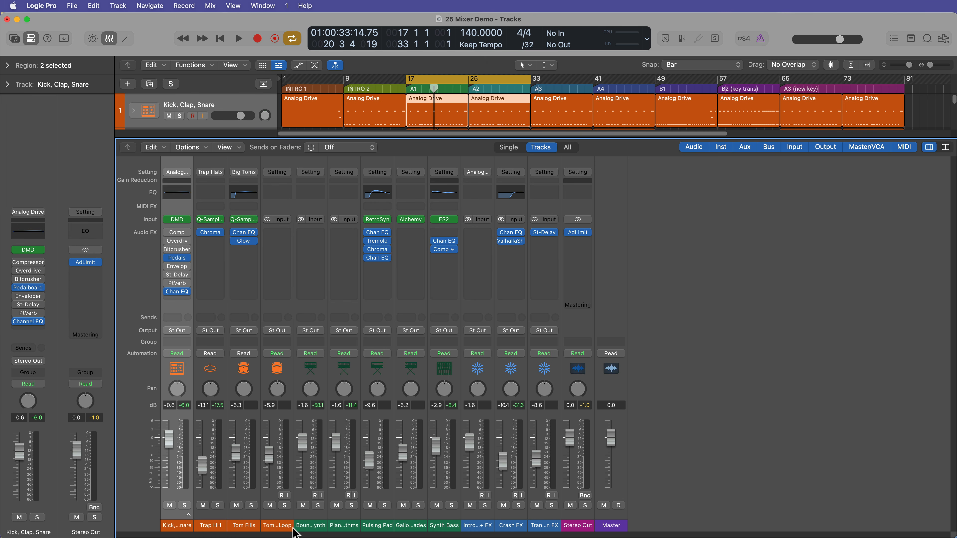
pyautogui.keyDown('shift'); pyautogui.click(375, 528); pyautogui.keyUp('shift')
pyautogui.keyDown('shift'); pyautogui.click(446, 525); pyautogui.keyUp('shift')
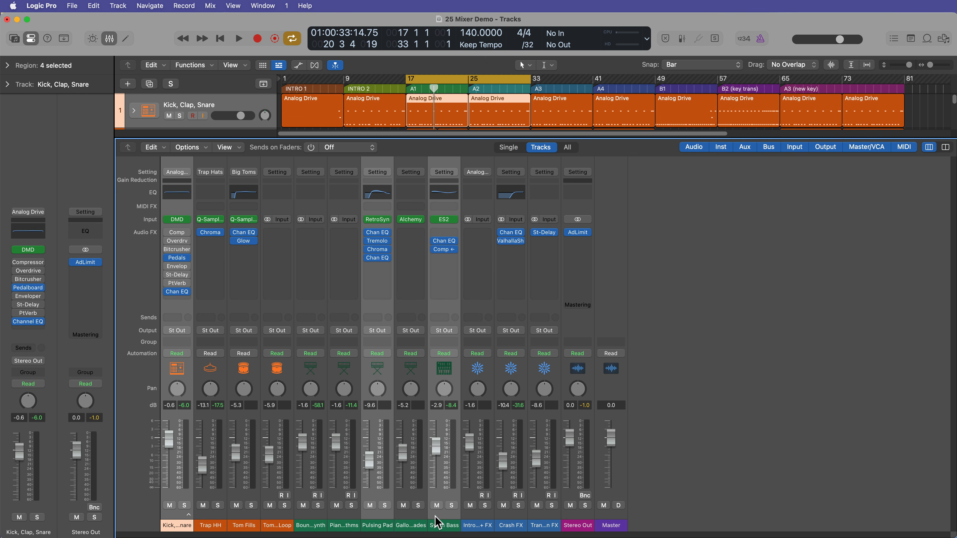
pyautogui.press('s')
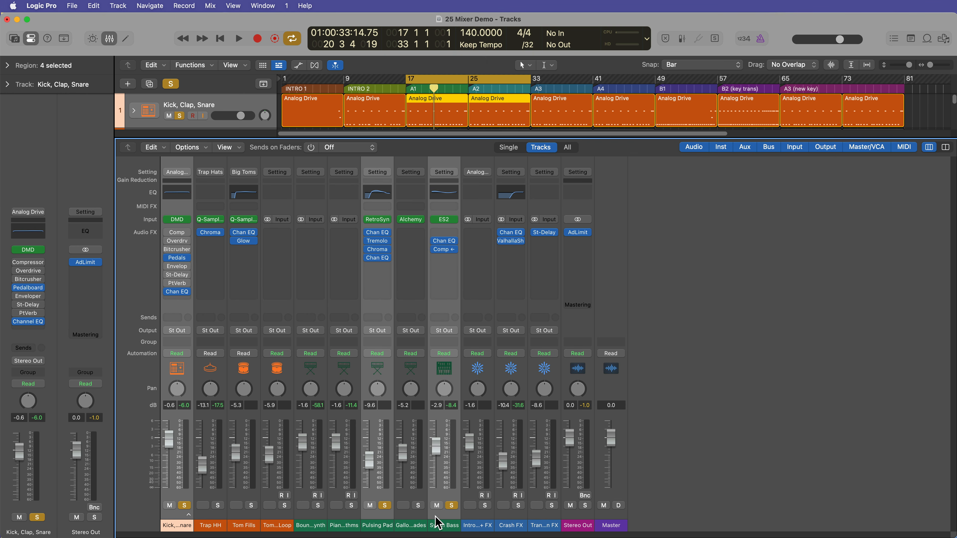
pyautogui.press('space')
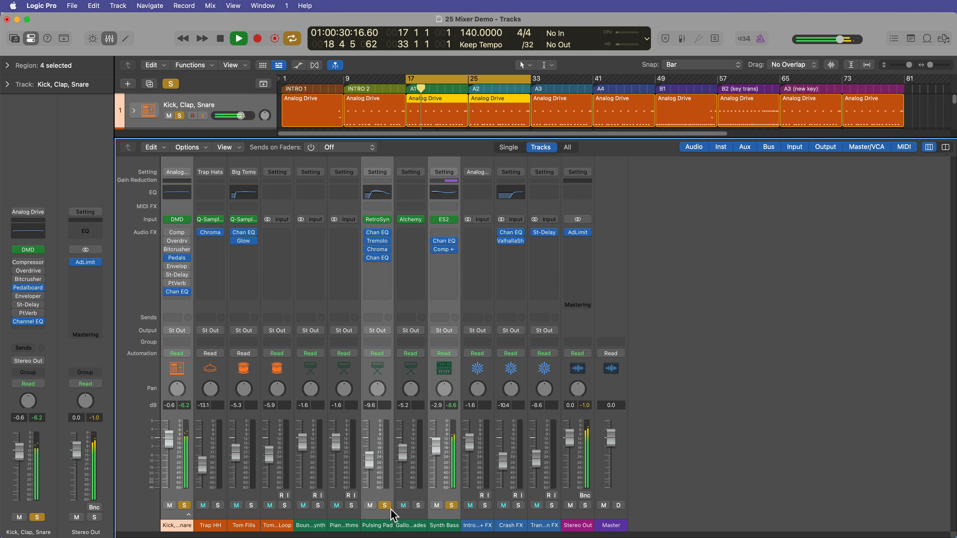
pyautogui.press('space')
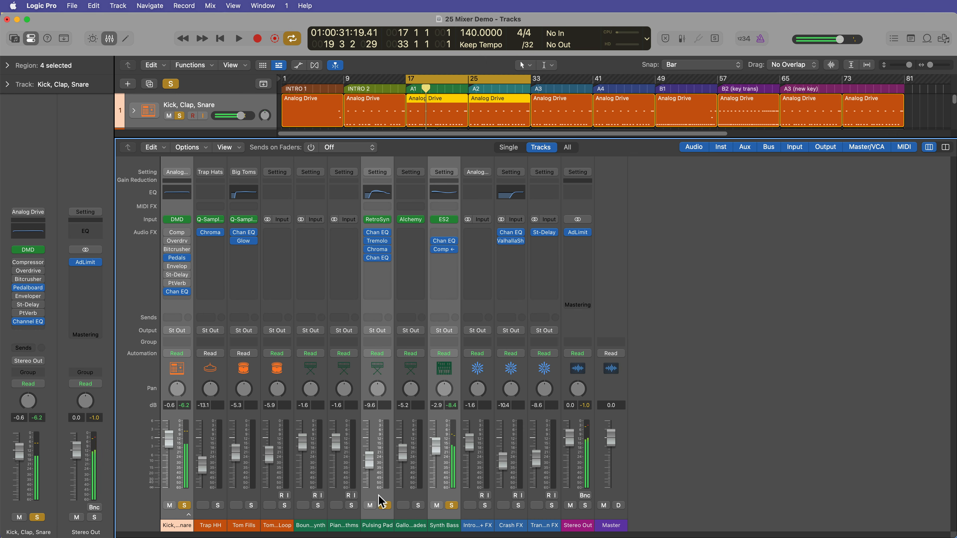
pyautogui.press('x')
pyautogui.press('x')
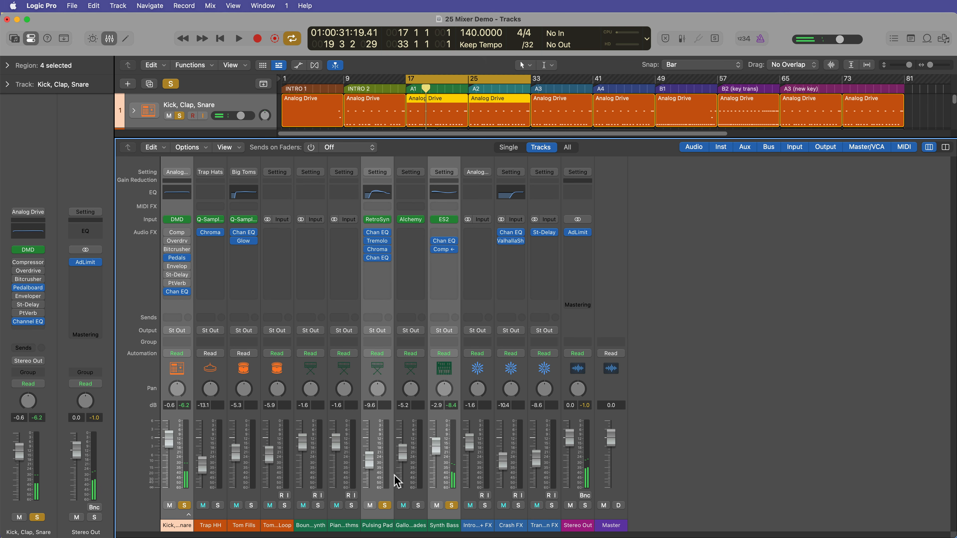
# Step: Select the Kick, Clap, Snare, Piano Rhythms and Synth Bass strips together and play the section with them soloed
pyautogui.click(349, 528)
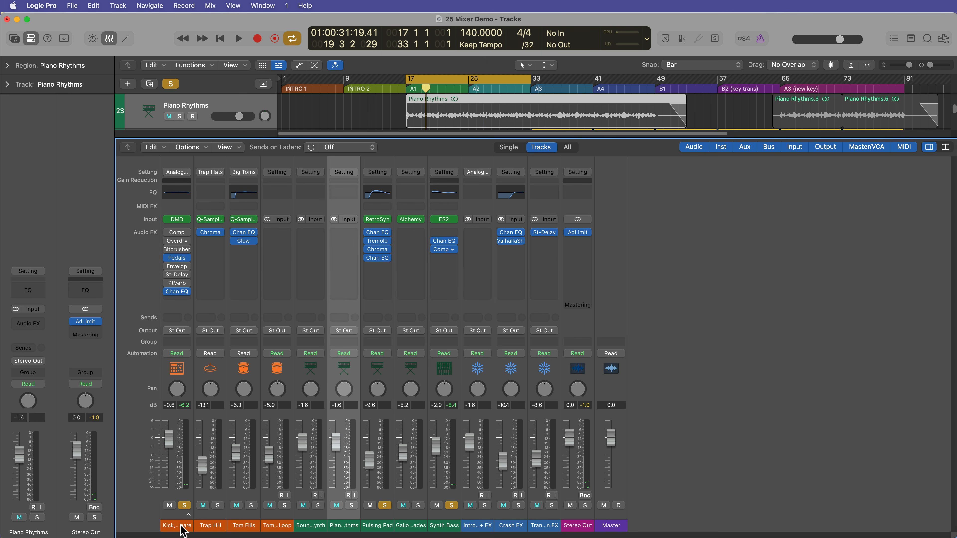
pyautogui.click(182, 525)
pyautogui.keyDown('shift'); pyautogui.click(343, 528); pyautogui.keyUp('shift')
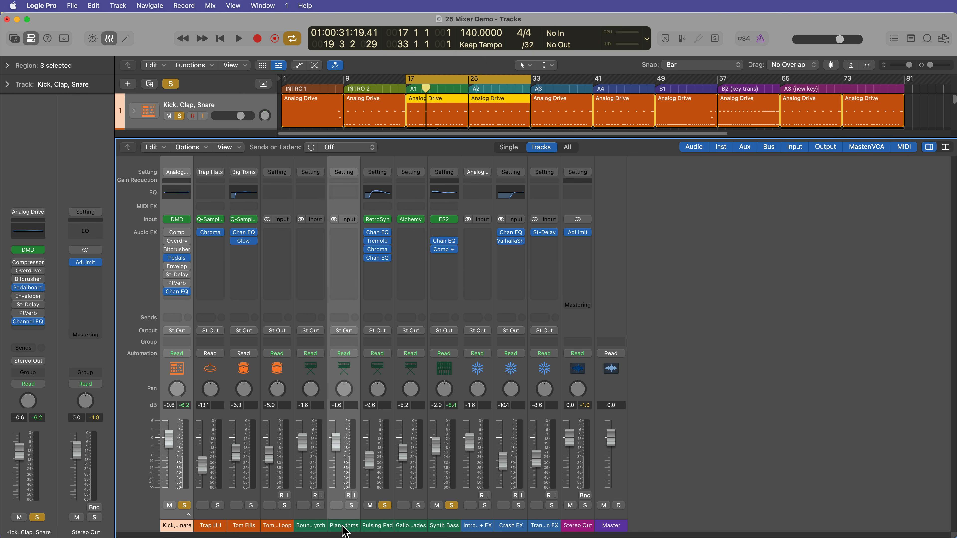
pyautogui.keyDown('shift'); pyautogui.click(454, 528); pyautogui.keyUp('shift')
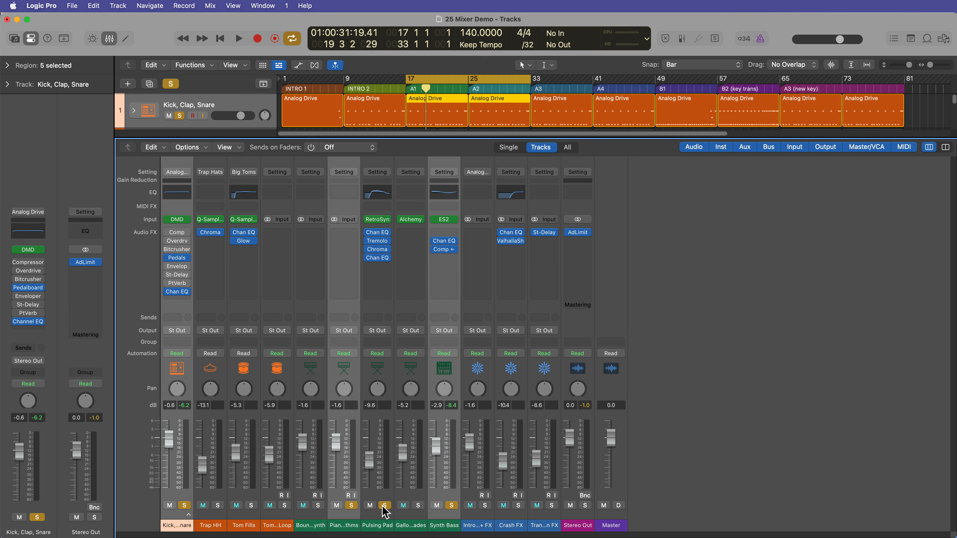
pyautogui.press('space')
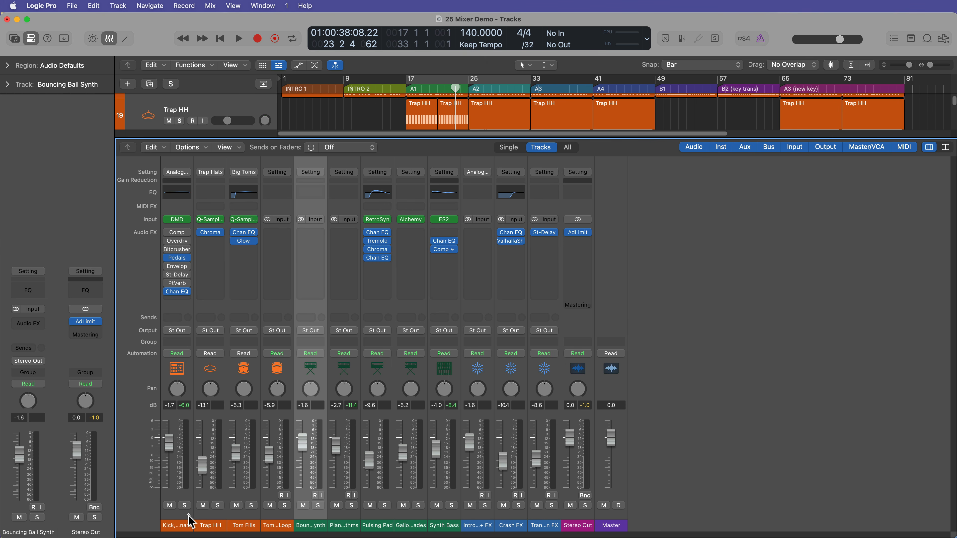
# Step: Select all track strips from Kick, Clap, Snare through Transition FX, and compare them with the tracks by briefly hiding the Mixer
pyautogui.click(180, 525)
pyautogui.moveTo(466, 525); pyautogui.dragTo(550, 525)
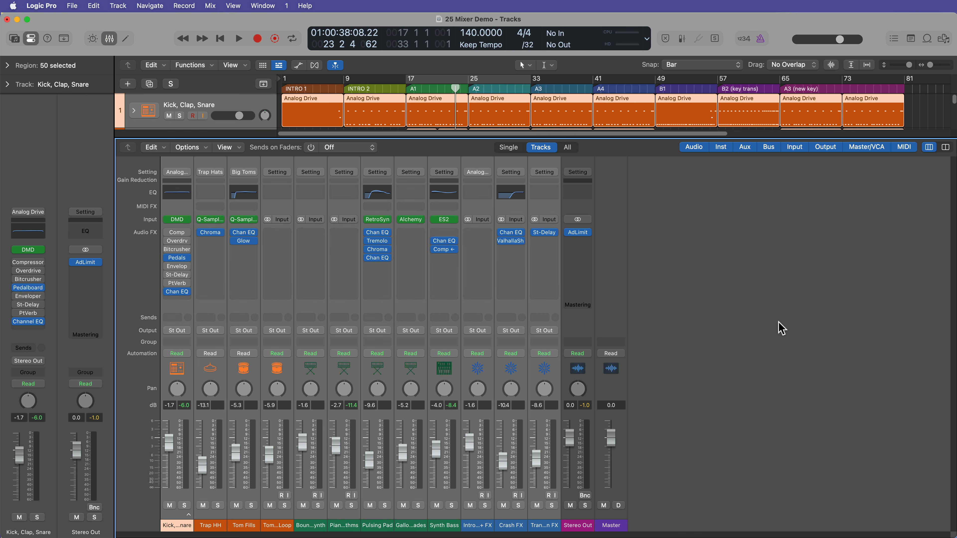
pyautogui.press('x')
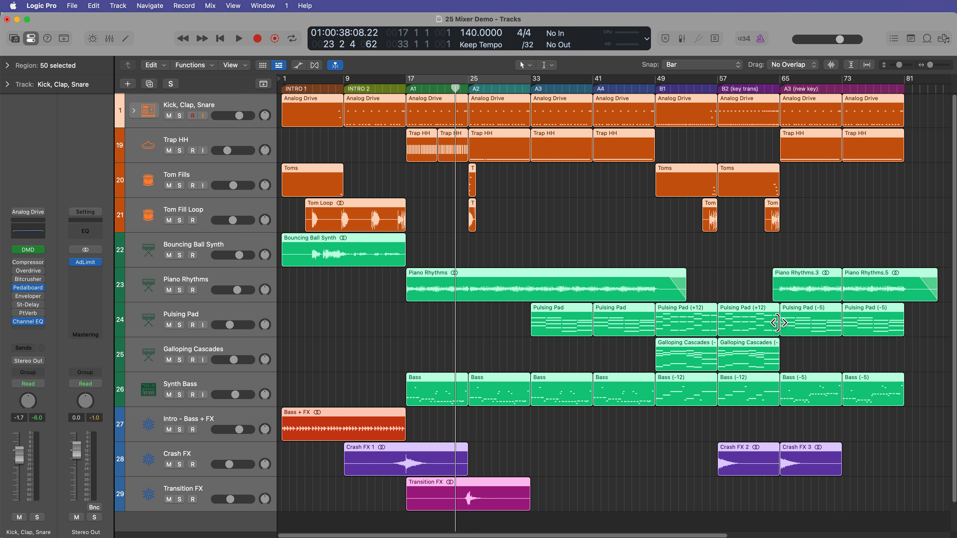
pyautogui.press('x')
# Step: Select the Stereo Out and Master strips, and briefly hide the Mixer to compare these outputs with the track list
pyautogui.click(578, 526)
pyautogui.click(609, 526)
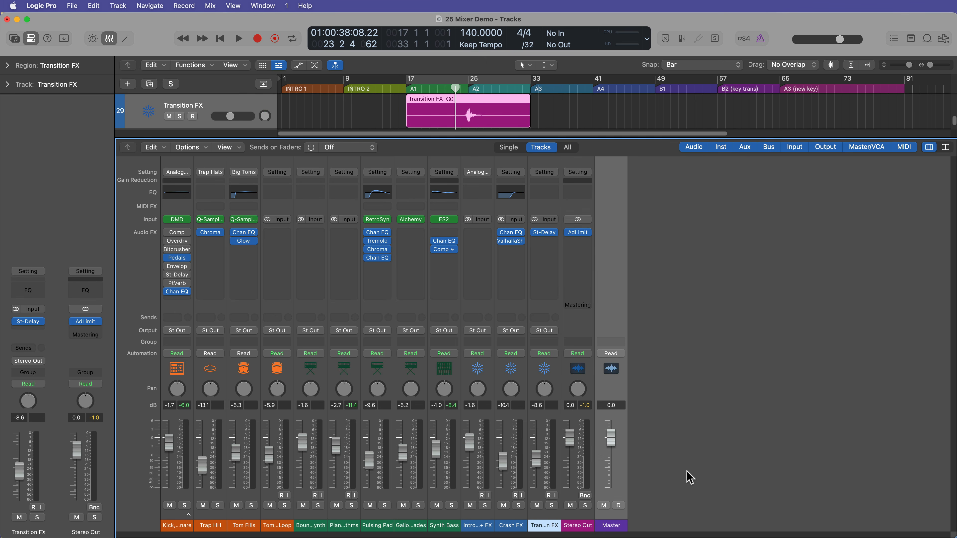
pyautogui.press('x')
pyautogui.press('x')
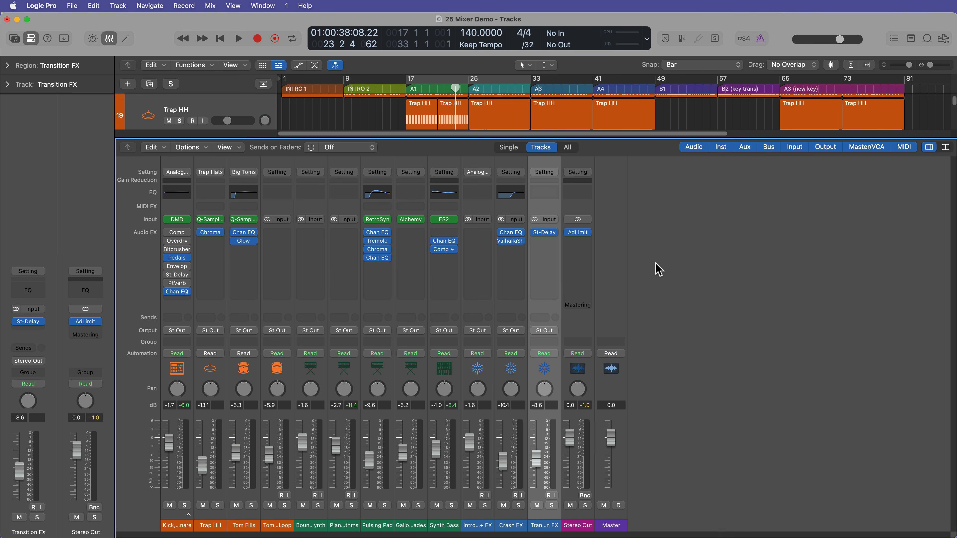
# Step: Select the Bouncing Ball Synth track, examine its signal path in the Mixer's Single view, and return to the Tracks view
pyautogui.press('x')
pyautogui.click(230, 218)
pyautogui.press('x')
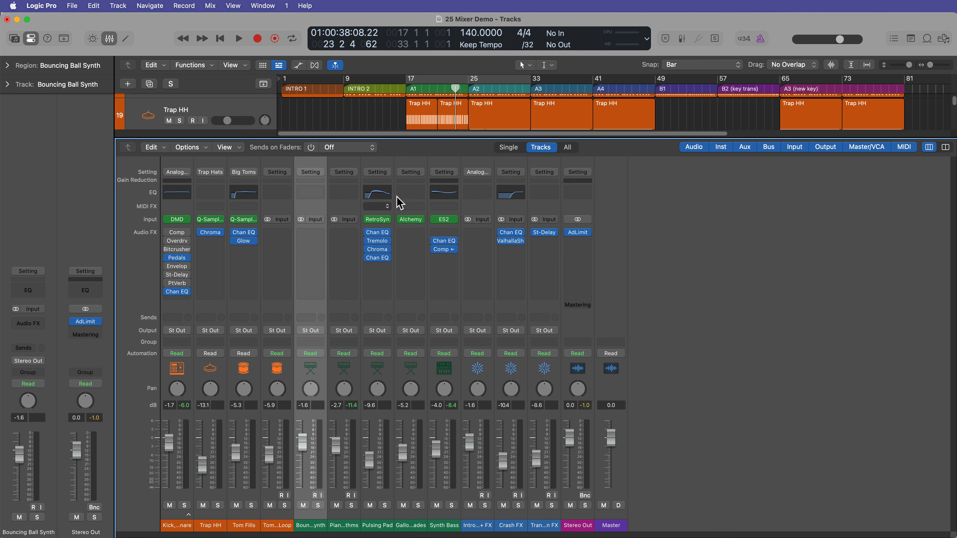
pyautogui.click(506, 151)
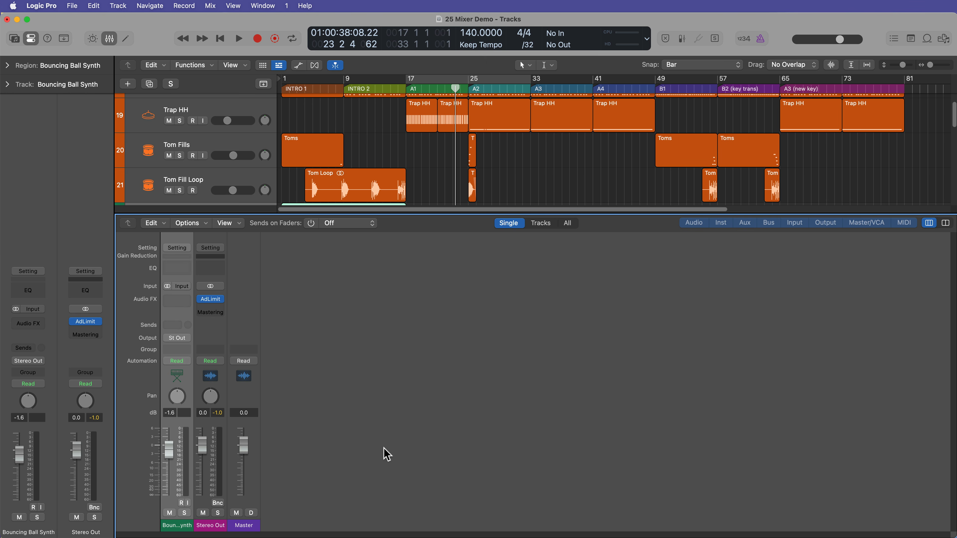
pyautogui.moveTo(206, 527); pyautogui.dragTo(235, 525)
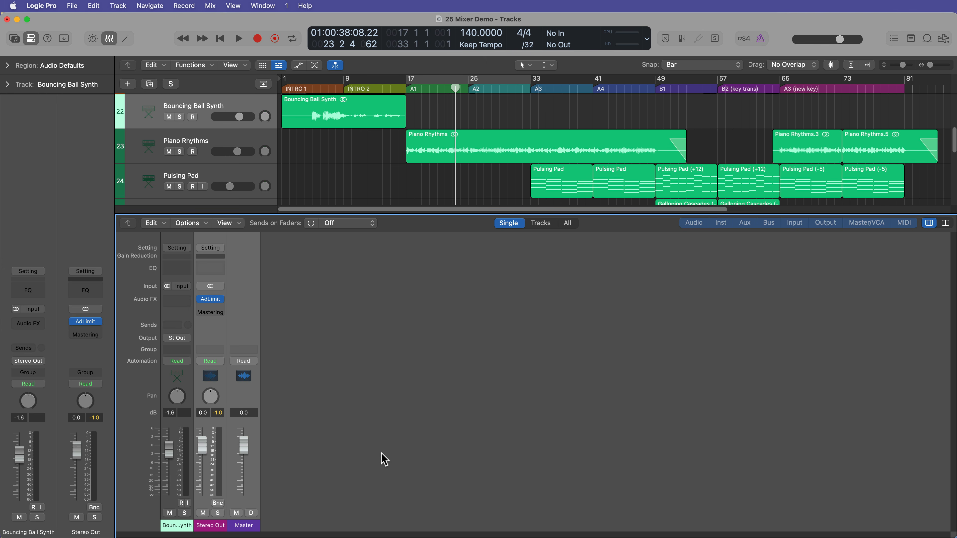
pyautogui.click(549, 225)
pyautogui.click(700, 275)
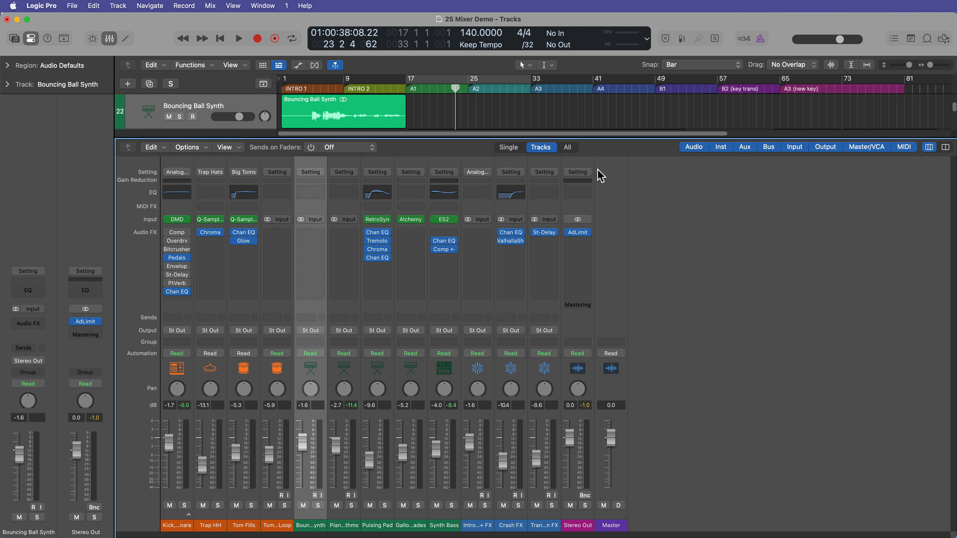
# Step: Look through every channel strip in the Mixer's All view, and return to the Tracks view
pyautogui.click(573, 150)
pyautogui.hscroll(-10, 531, 333)
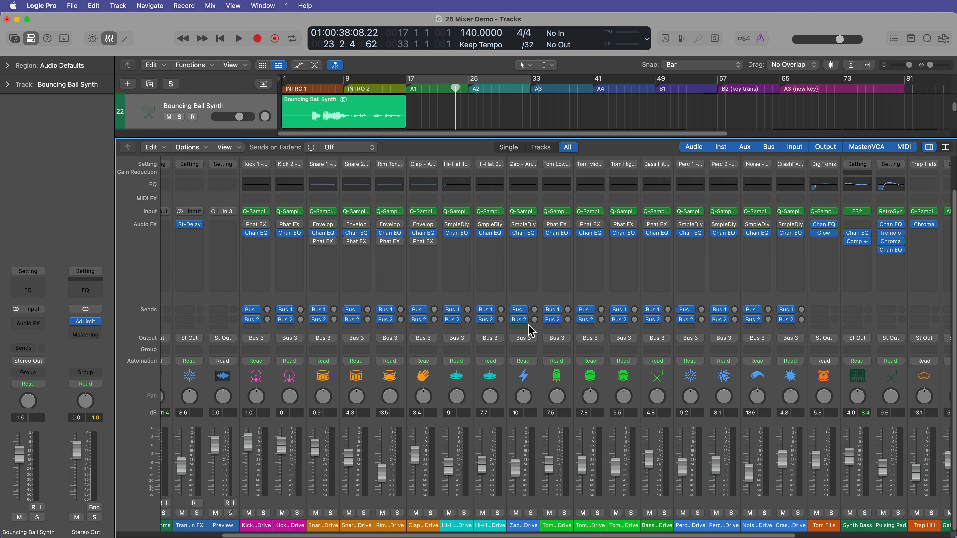
pyautogui.hscroll(10, 529, 323)
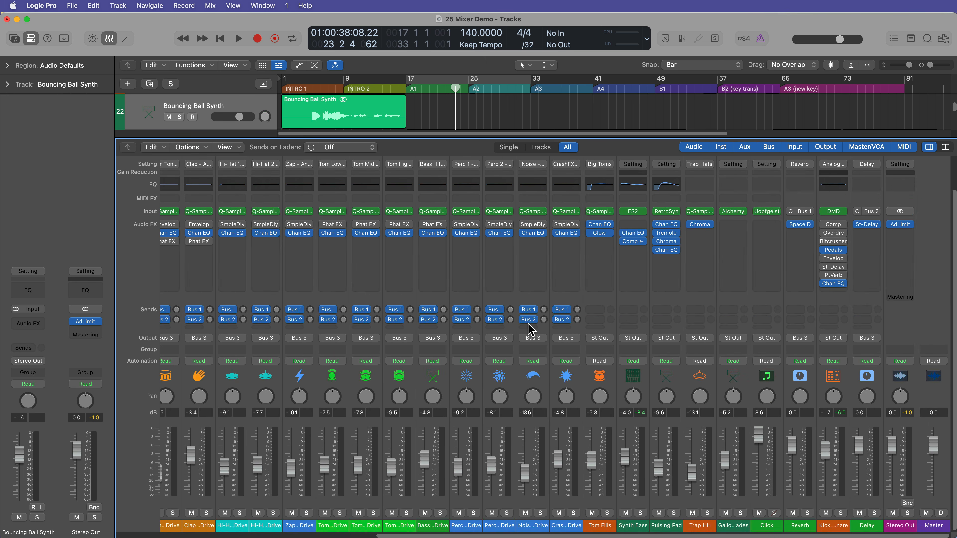
pyautogui.hscroll(-10, 529, 324)
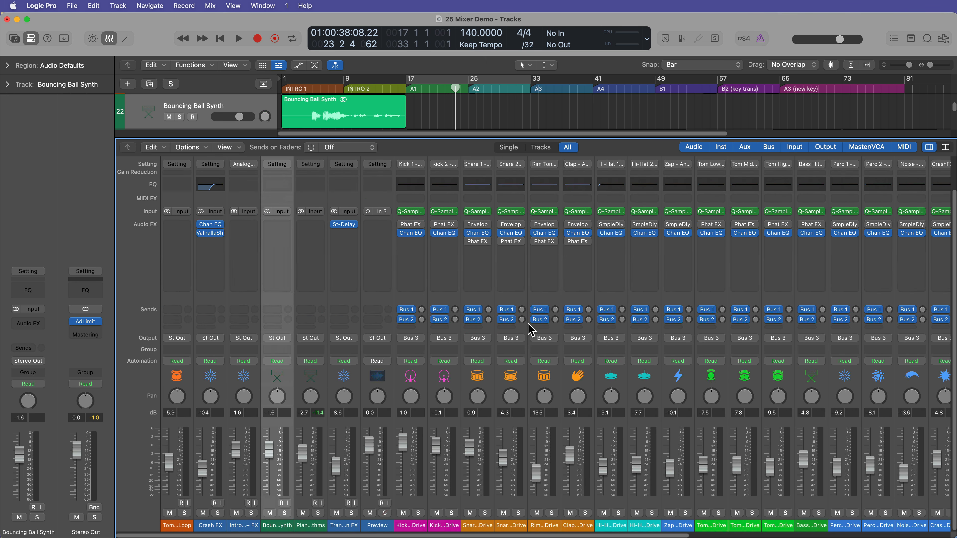
pyautogui.hscroll(10, 531, 330)
pyautogui.click(541, 147)
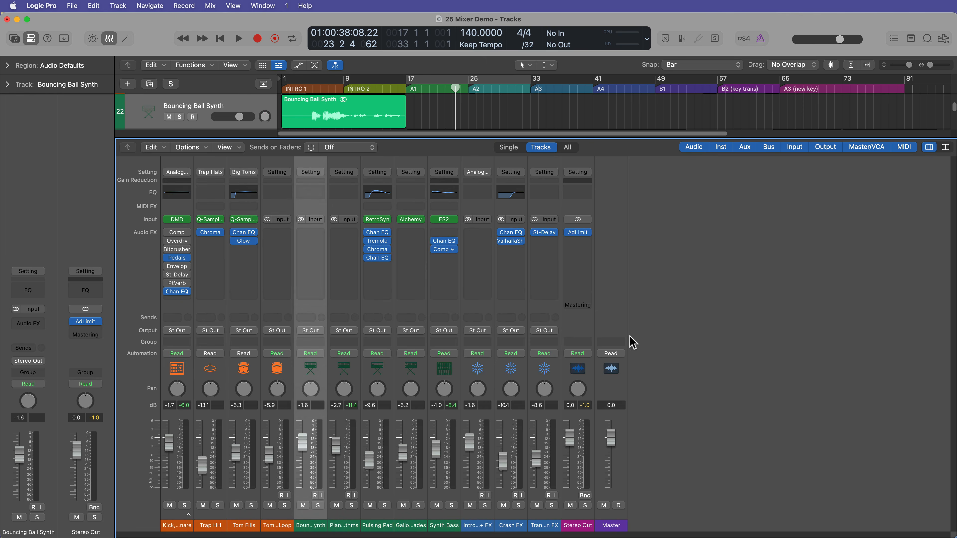
# Step: Hide the Mixer, and view the Kick, Clap, Snare track's Drum Machine Designer window before closing it
pyautogui.press('x')
pyautogui.scroll(1, 538, 210)
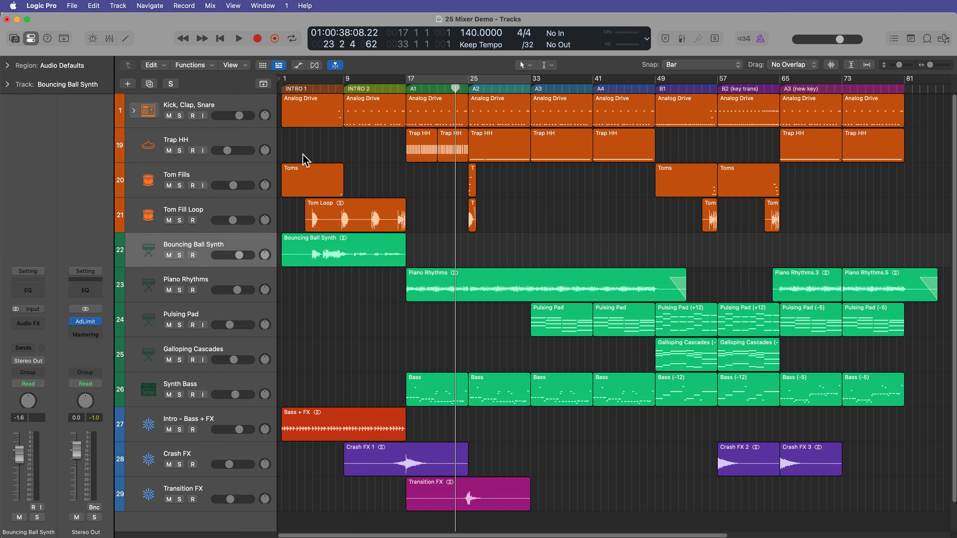
pyautogui.click(247, 106)
pyautogui.click(34, 251)
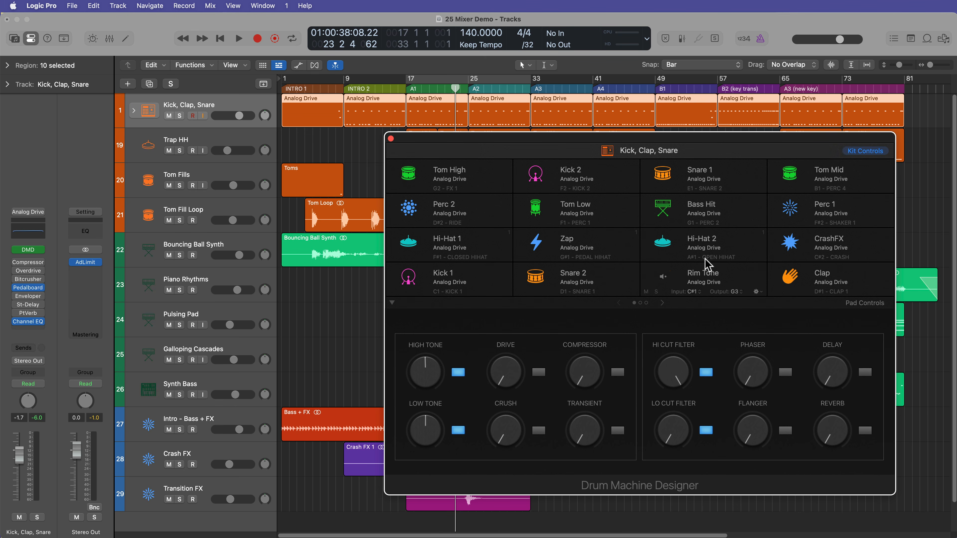
pyautogui.click(391, 139)
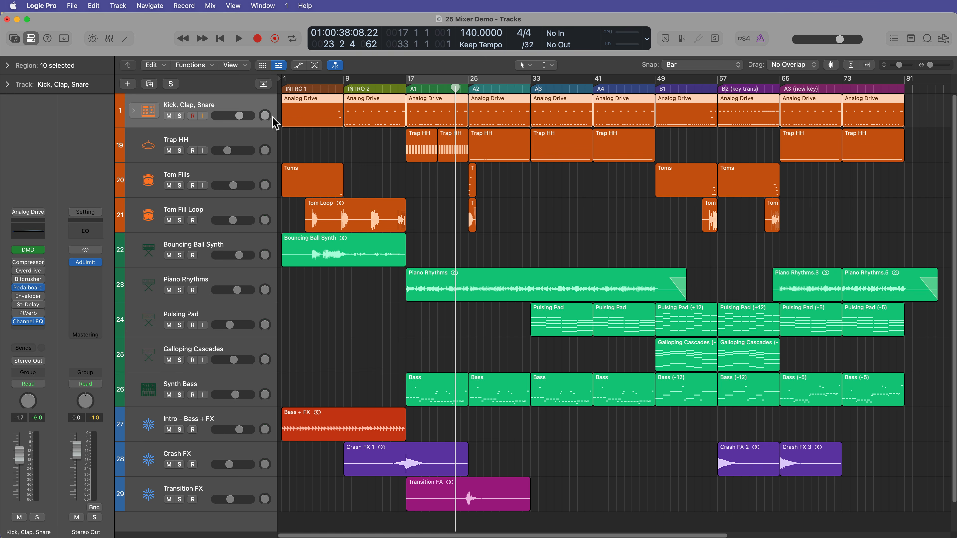
# Step: Expand the Kick, Clap, Snare track stack, inspect its subtracks from Kick 1 through Clap, and collapse the stack
pyautogui.click(134, 111)
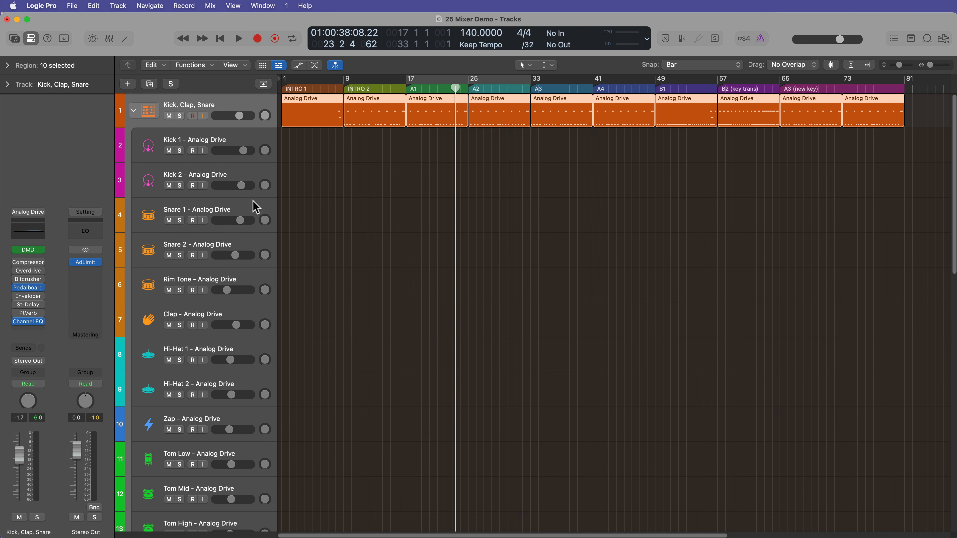
pyautogui.click(241, 143)
pyautogui.click(246, 177)
pyautogui.click(247, 212)
pyautogui.click(242, 260)
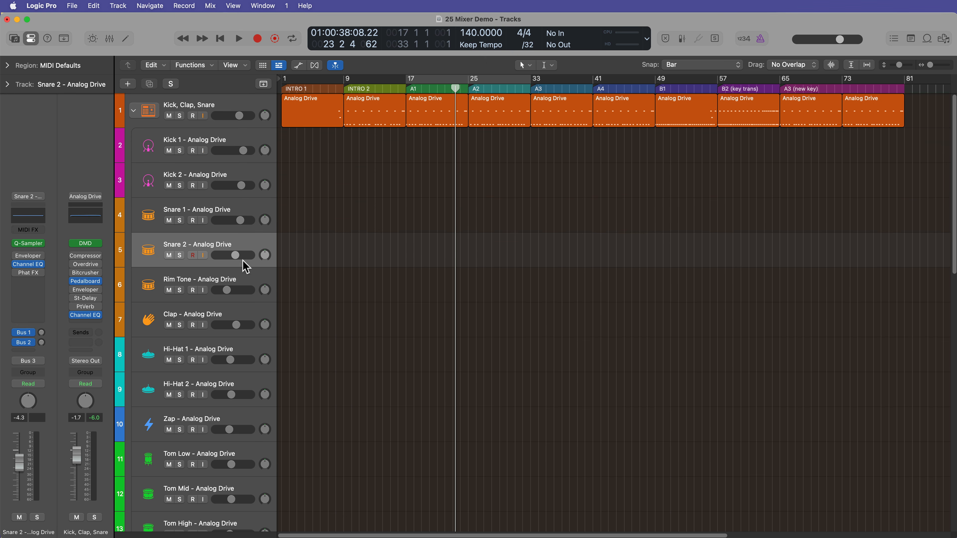
pyautogui.click(242, 285)
pyautogui.click(242, 319)
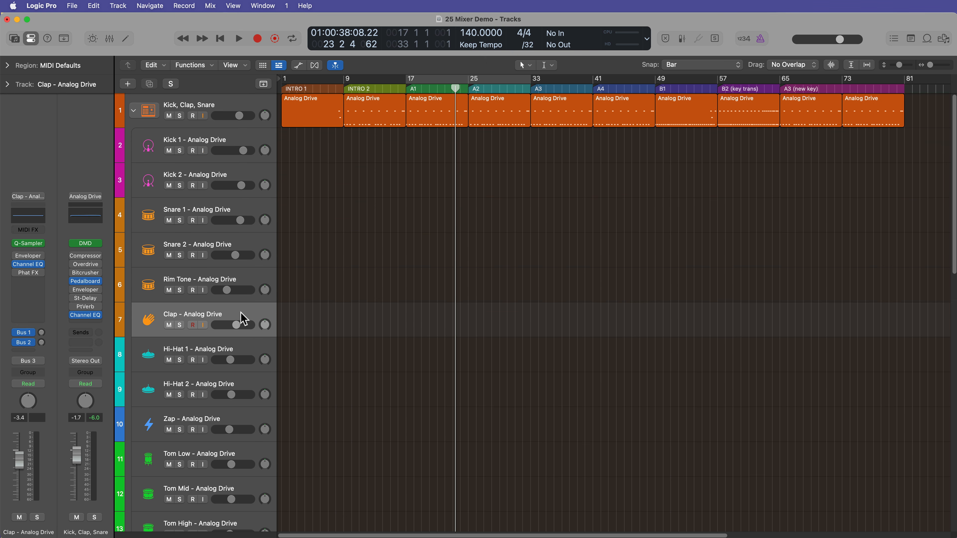
pyautogui.click(134, 110)
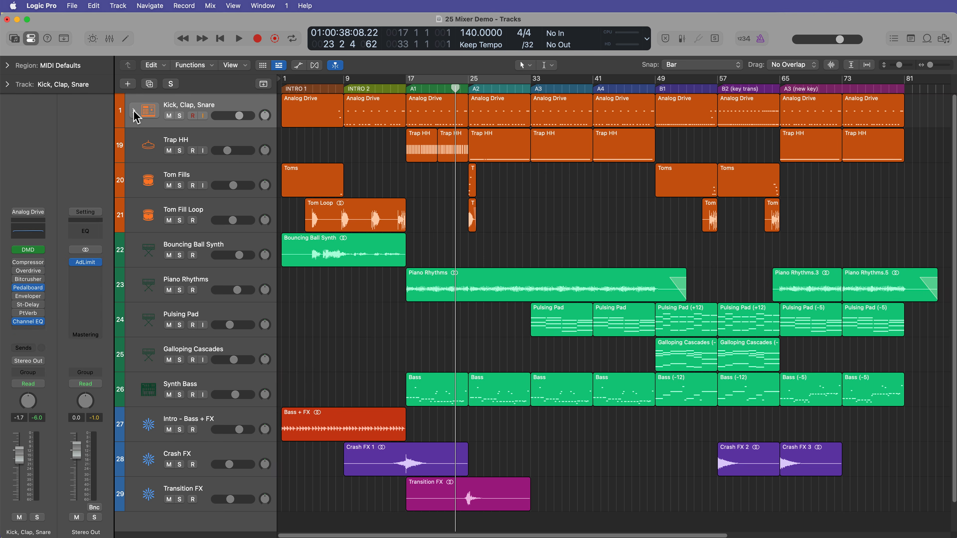
pyautogui.click(134, 111)
pyautogui.click(133, 110)
# Step: Show the Mixer, expand the Kick, Clap, Snare stack there, select its strips from Kick 1 through Reverb, and collapse the stack
pyautogui.press('x')
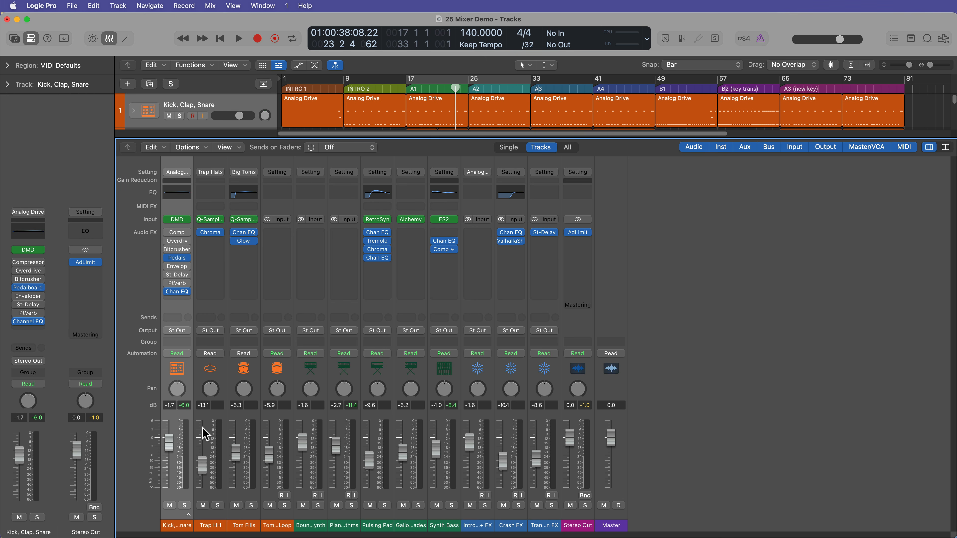
pyautogui.click(190, 515)
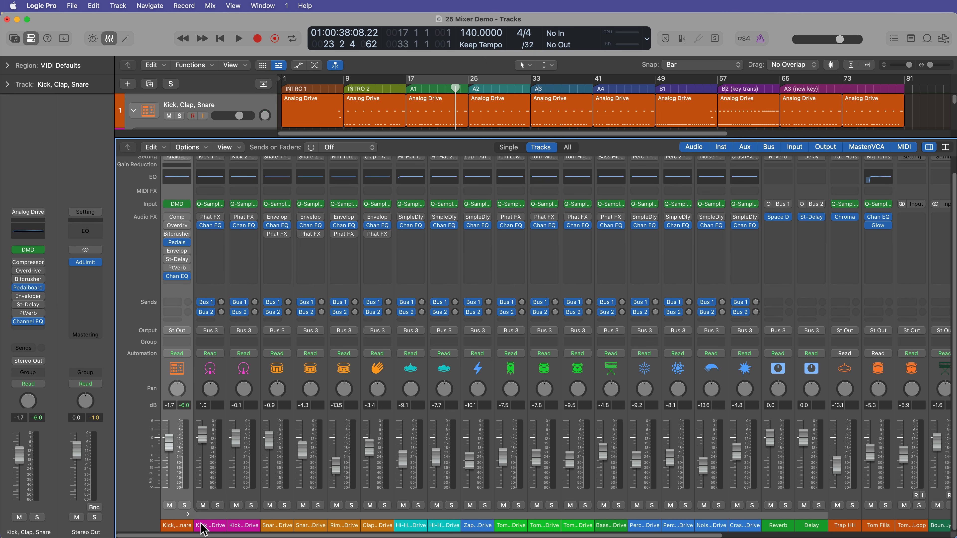
pyautogui.click(207, 526)
pyautogui.moveTo(495, 532); pyautogui.dragTo(790, 516)
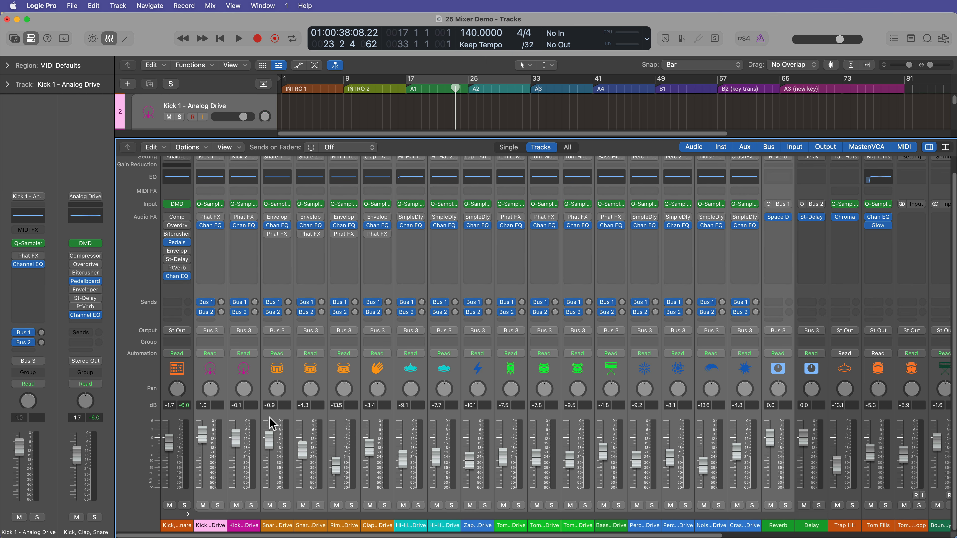
pyautogui.click(188, 514)
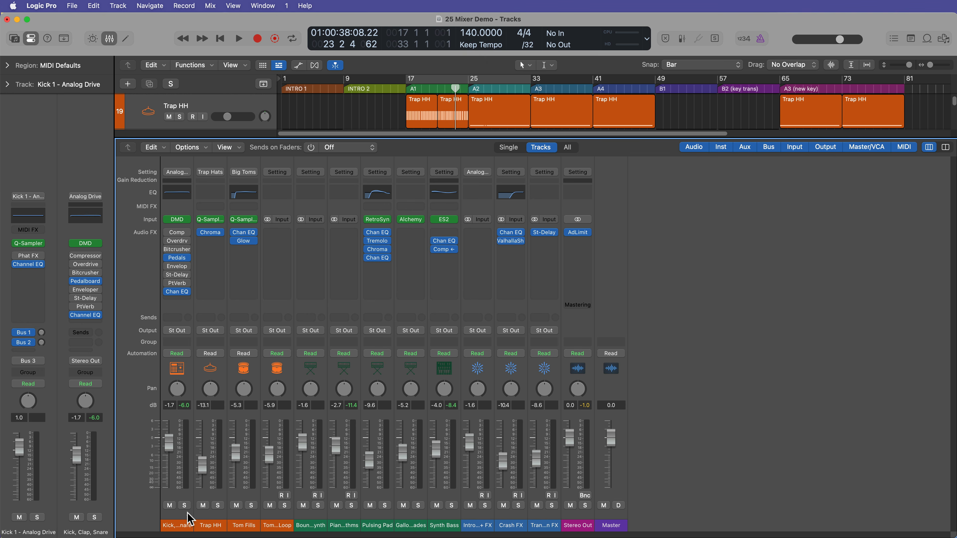
# Step: Look through the Mixer's All view as far as the Master strip, select the Click channel strip, and return to the Tracks view
pyautogui.click(568, 147)
pyautogui.hscroll(-10, 310, 482)
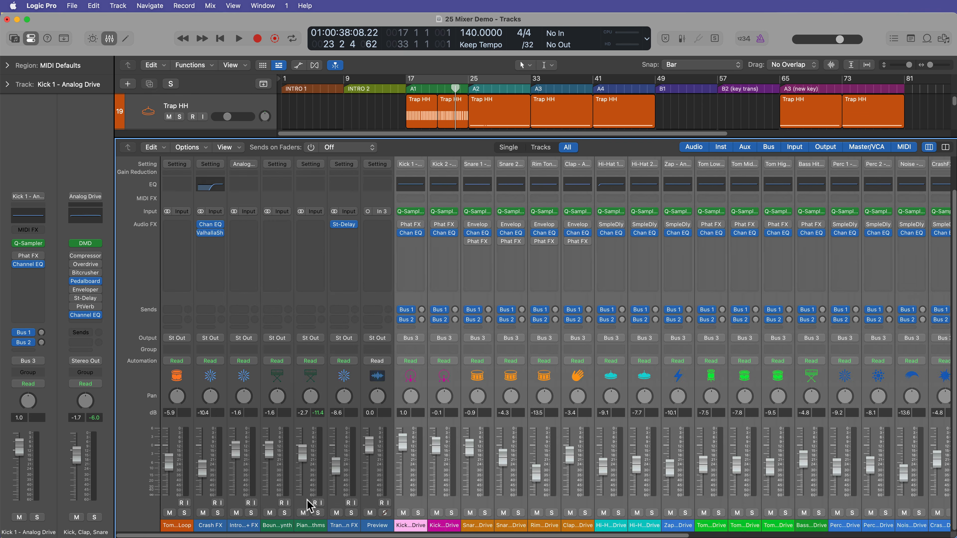
pyautogui.scroll(-2, 245, 479)
pyautogui.hscroll(6, 422, 481)
pyautogui.hscroll(4, 421, 482)
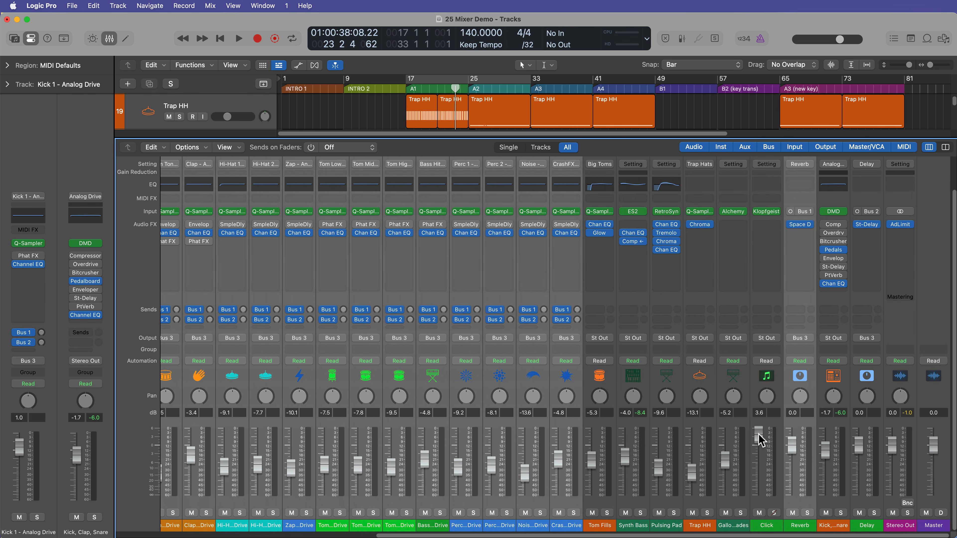
pyautogui.click(770, 526)
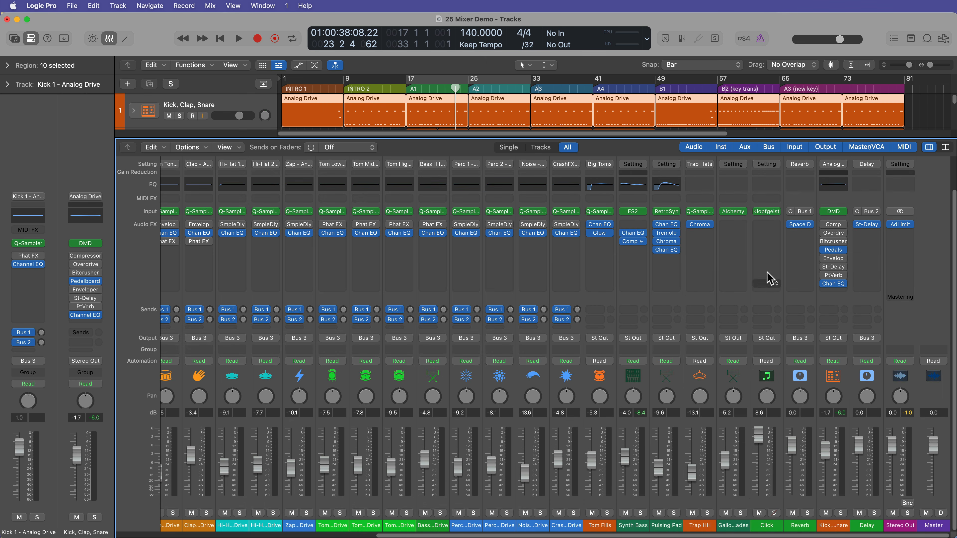
pyautogui.click(769, 305)
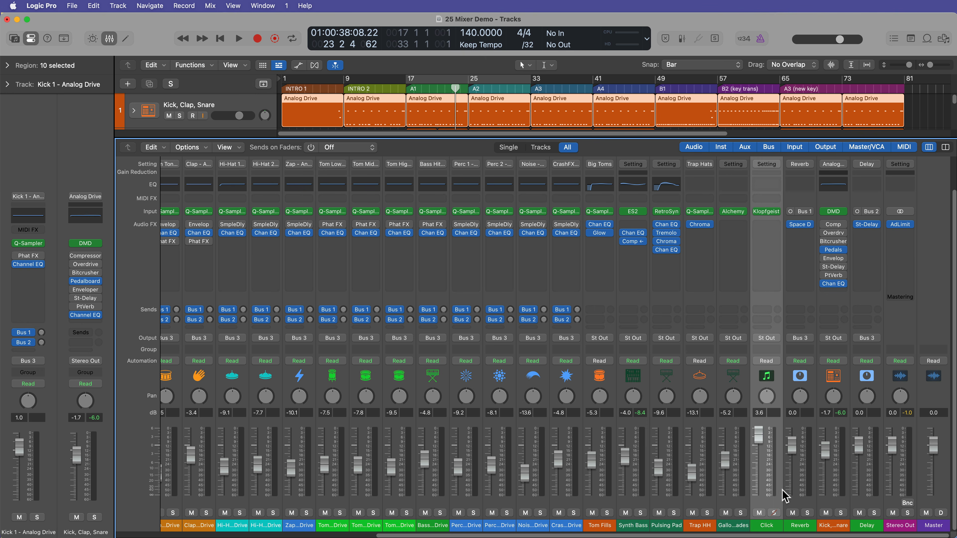
pyautogui.click(541, 148)
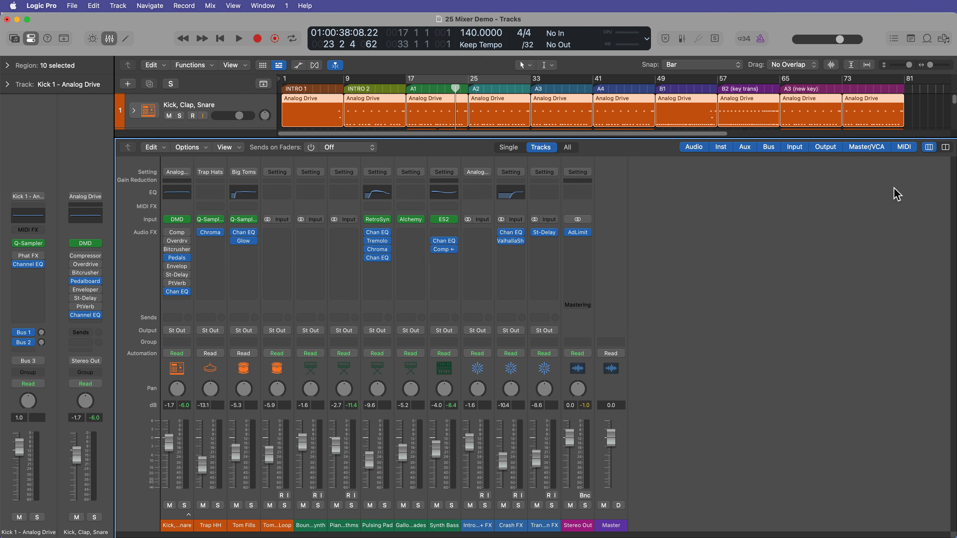
# Step: Hide and show again the instrument, output, Master/VCA and MIDI channel strip types in the Mixer
pyautogui.click(694, 148)
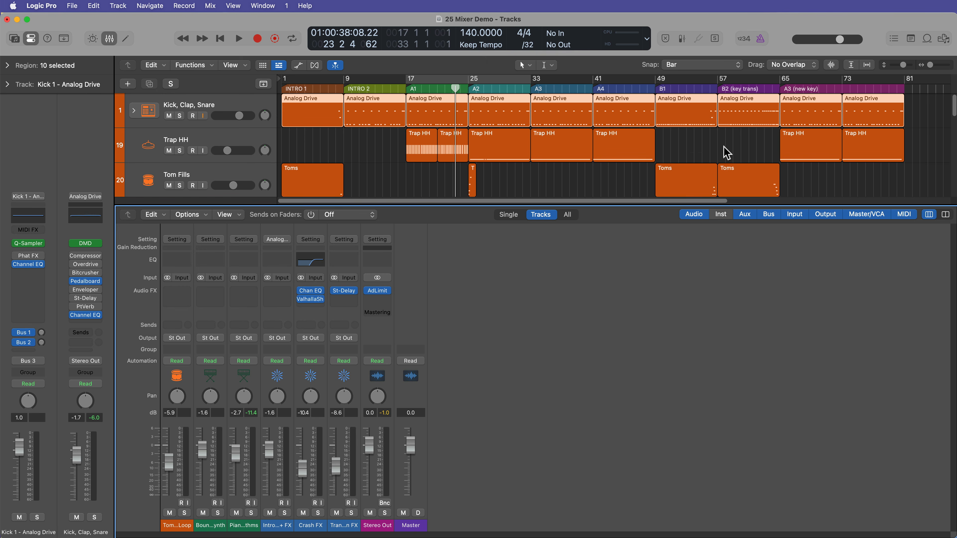
pyautogui.click(721, 214)
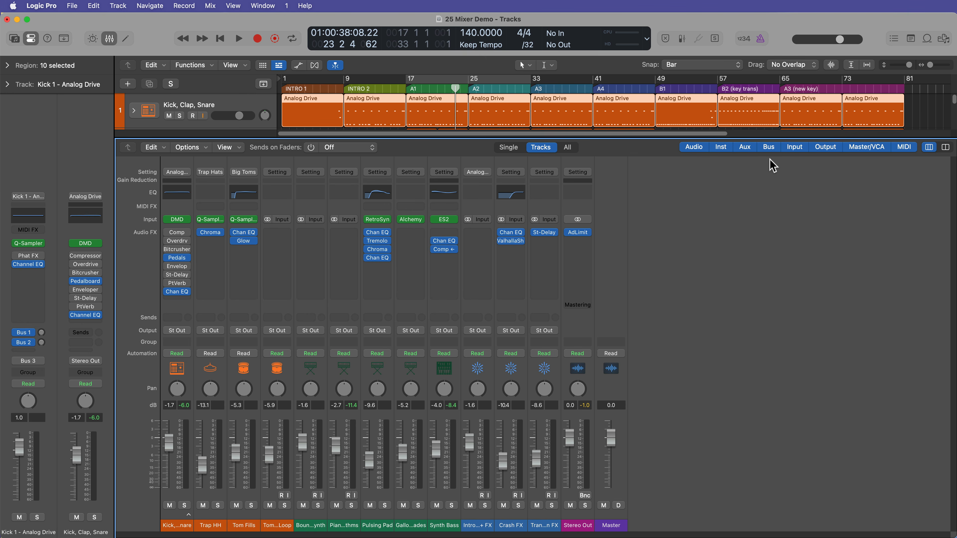
pyautogui.click(826, 150)
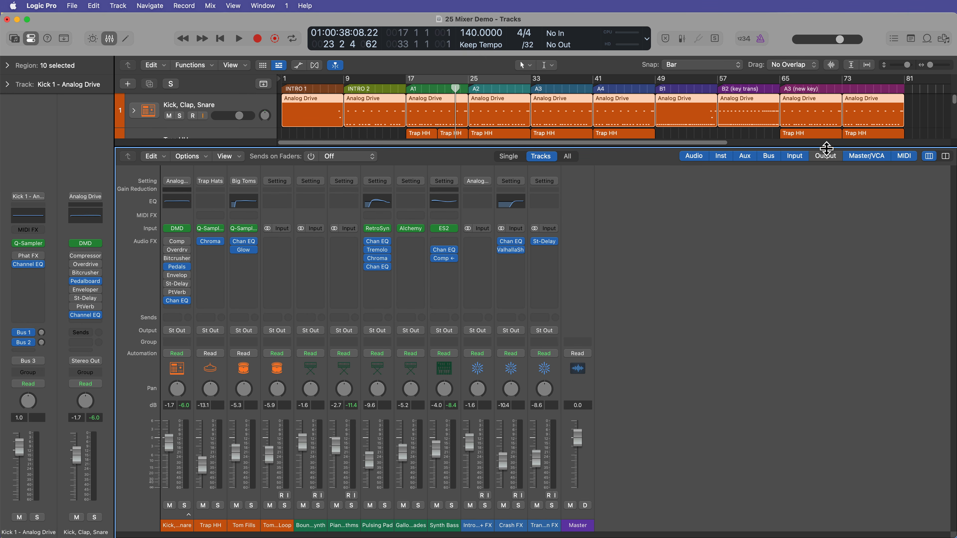
pyautogui.click(827, 158)
pyautogui.click(862, 148)
pyautogui.click(863, 148)
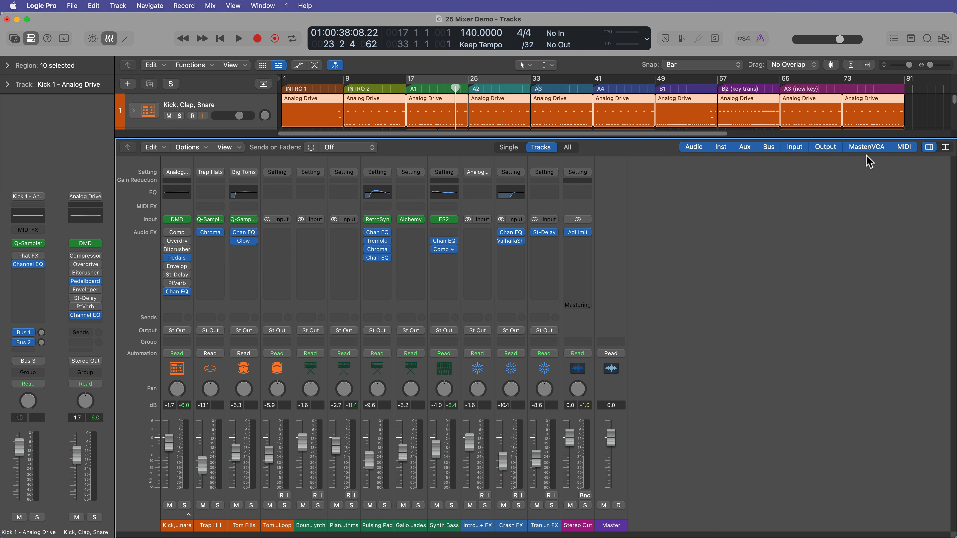
pyautogui.click(903, 150)
pyautogui.click(903, 148)
# Step: Switch the Mixer between wide and narrow channel strips twice, ending with narrow strips
pyautogui.click(944, 148)
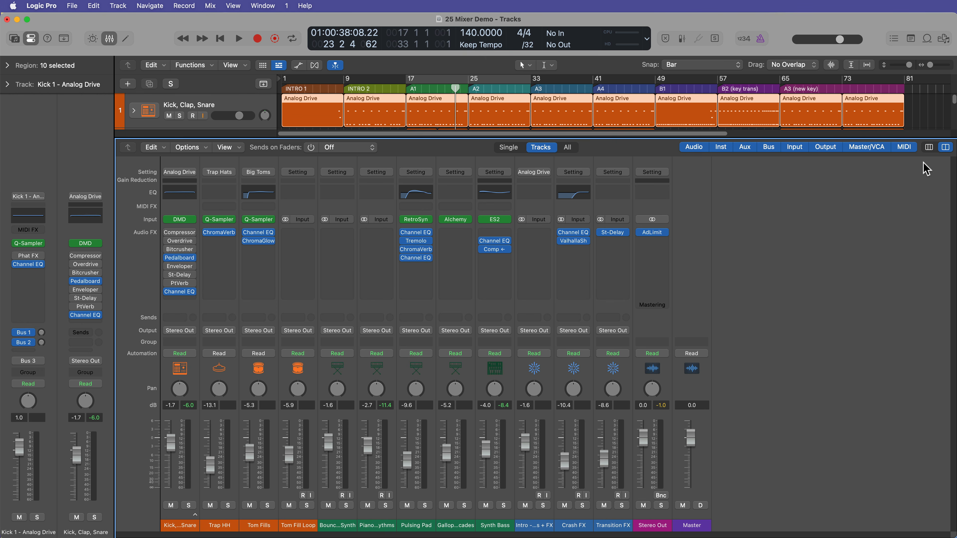
pyautogui.click(929, 148)
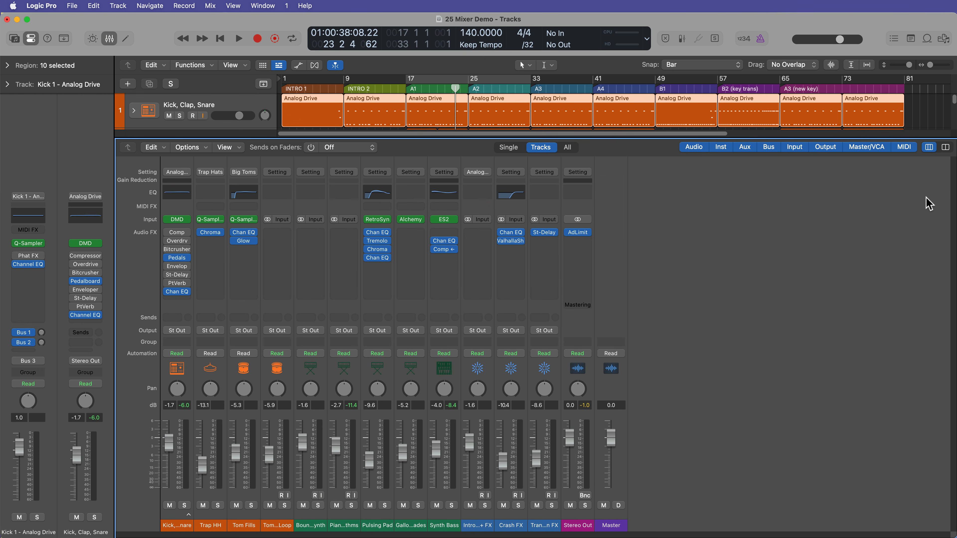
pyautogui.click(945, 147)
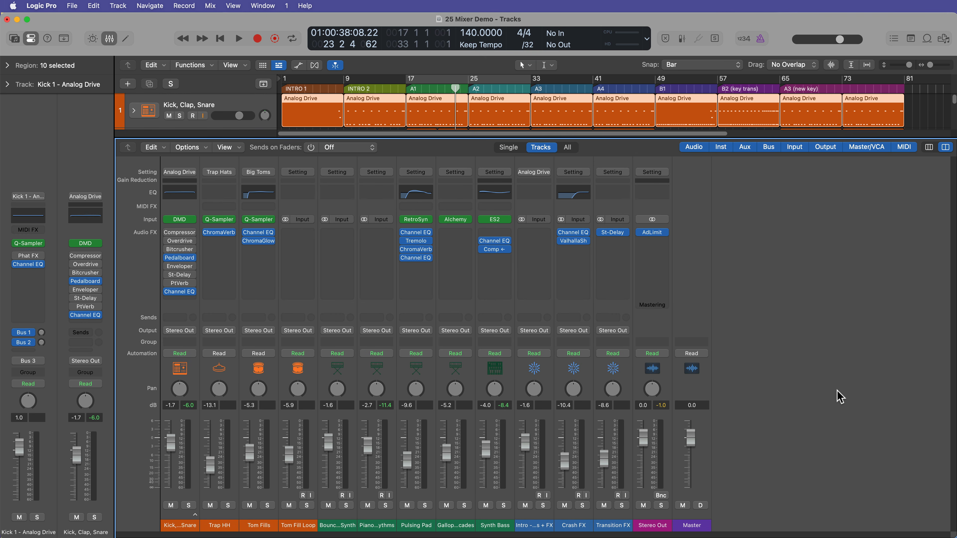
pyautogui.click(929, 148)
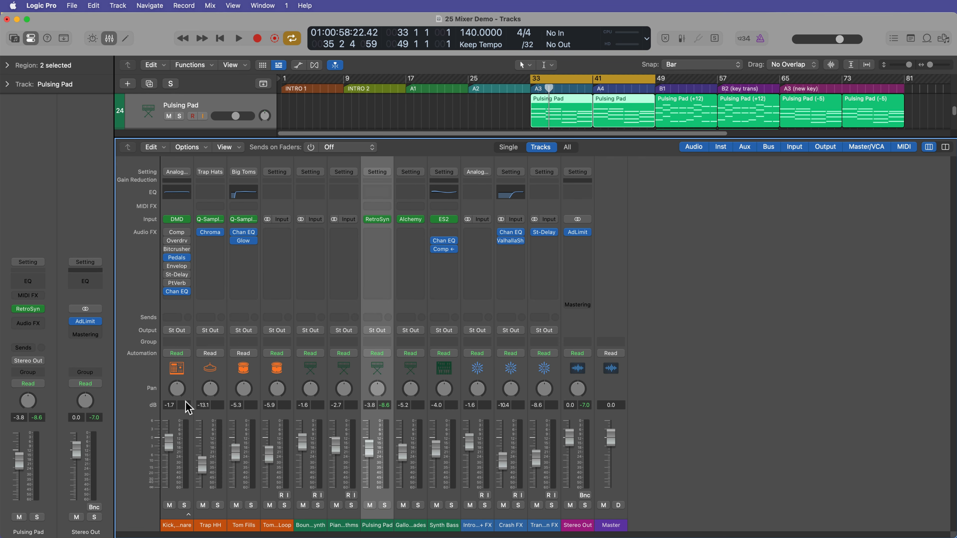
# Step: View the Channel Strip Components options for the Pulsing Pad strip and the Mixer's own view options
pyautogui.rightClick(386, 168)
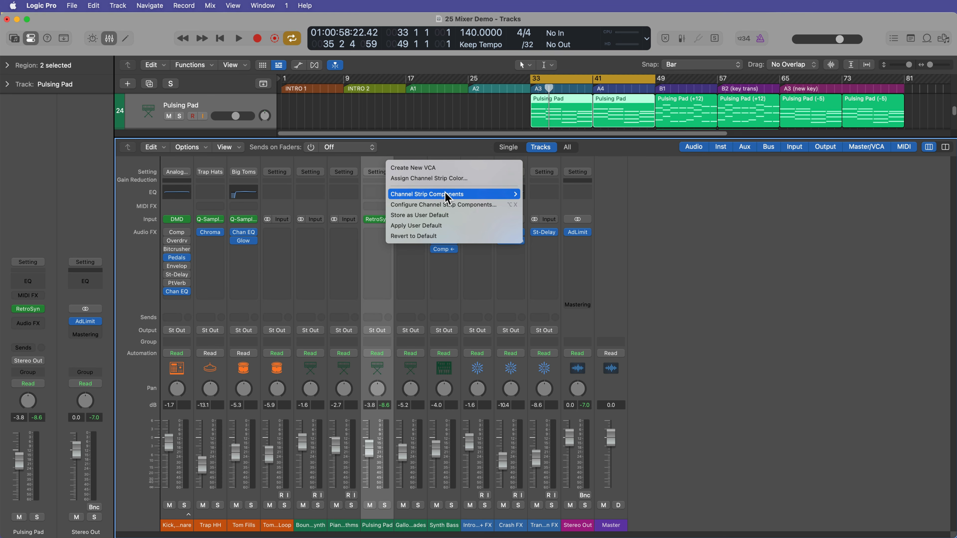
pyautogui.moveTo(446, 196)
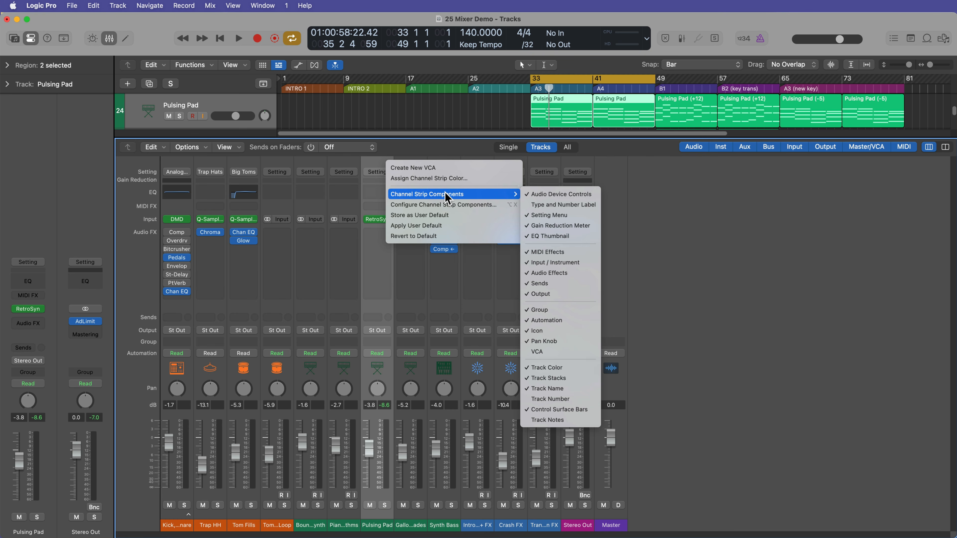
pyautogui.click(772, 205)
pyautogui.click(230, 148)
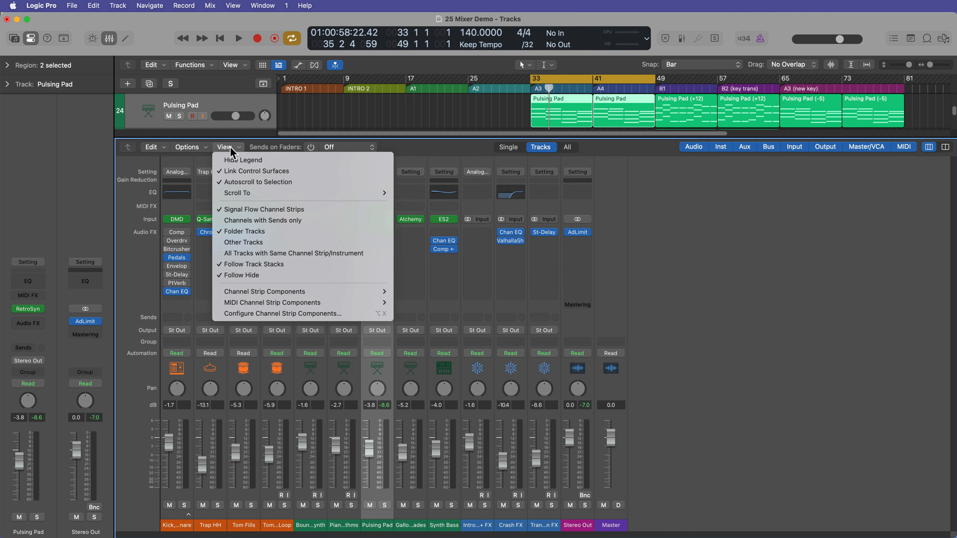
pyautogui.moveTo(286, 293)
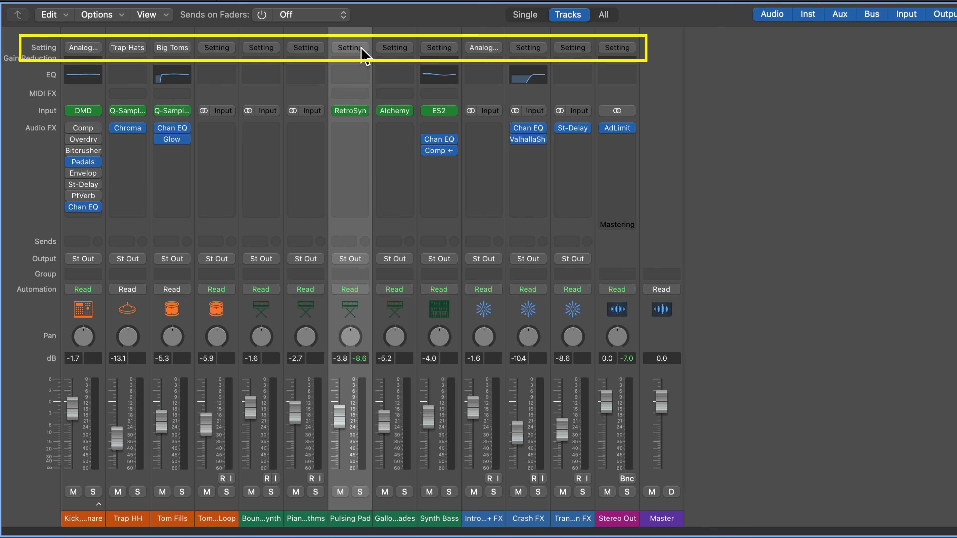
# Step: Solo the Tom Fills track, set the cycle range to its short region at bar 25, and play it
pyautogui.click(181, 506)
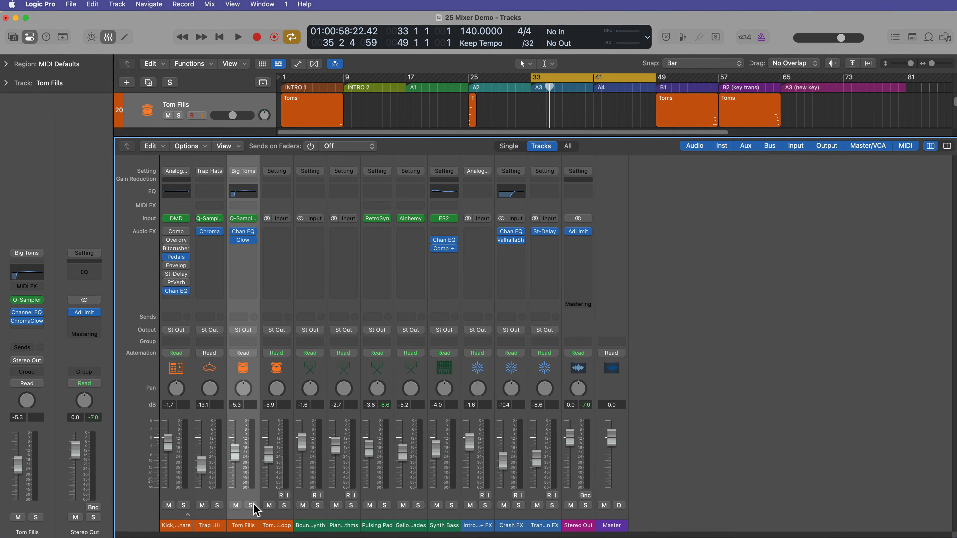
pyautogui.click(251, 505)
pyautogui.press('x')
pyautogui.click(466, 155)
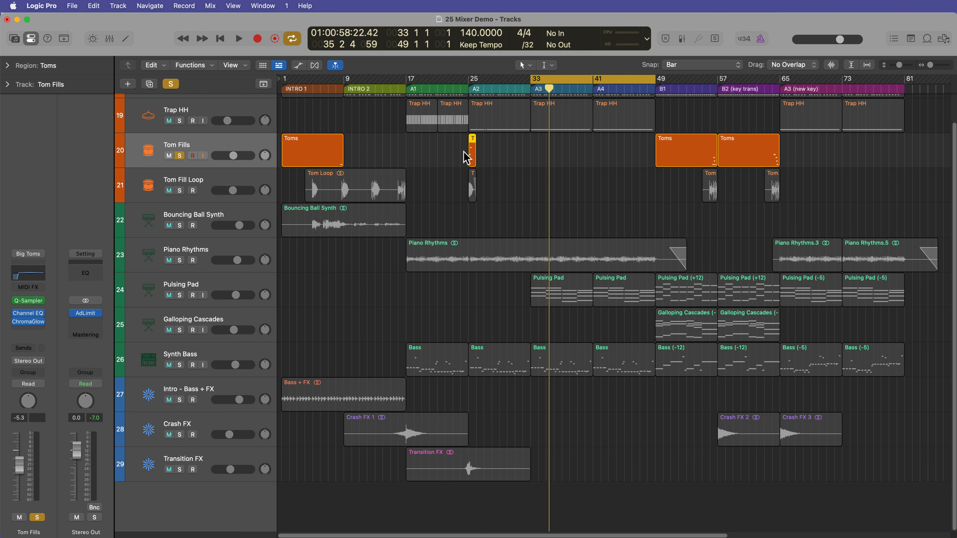
pyautogui.press('super+u')
pyautogui.press('space')
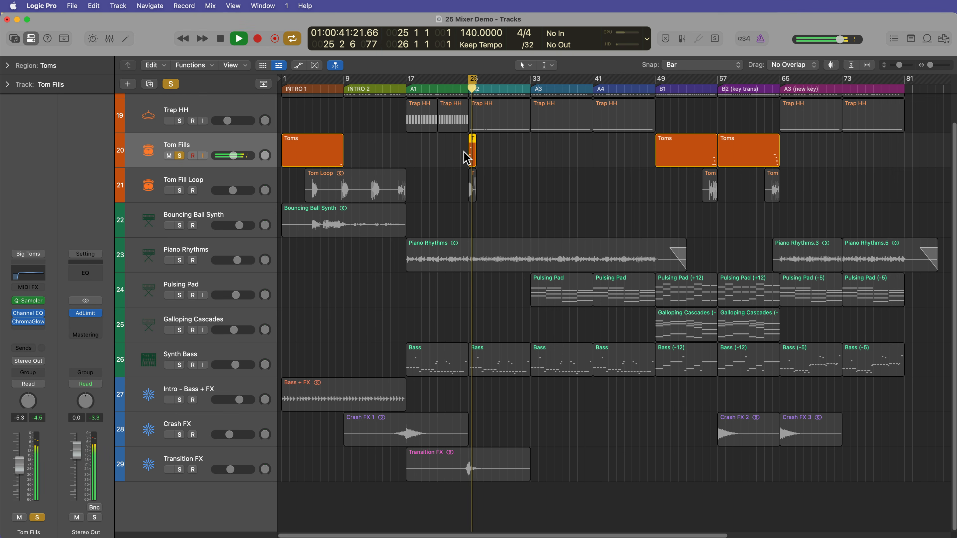
# Step: Show the Mixer and inspect the Tom Fills strip's Q-Sampler, Channel EQ and ChromaGlow plug-ins, moving the ChromaGlow window aside
pyautogui.press('x')
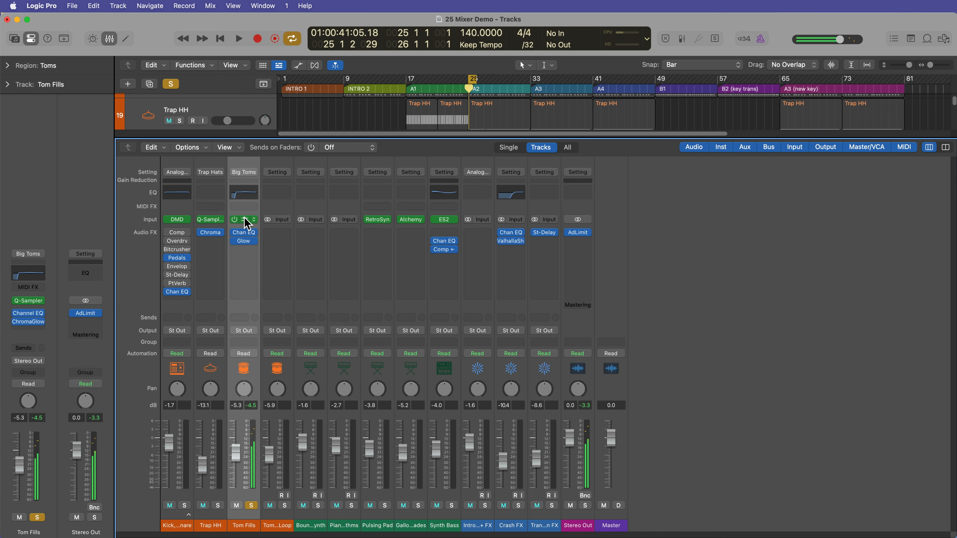
pyautogui.click(245, 219)
pyautogui.click(417, 108)
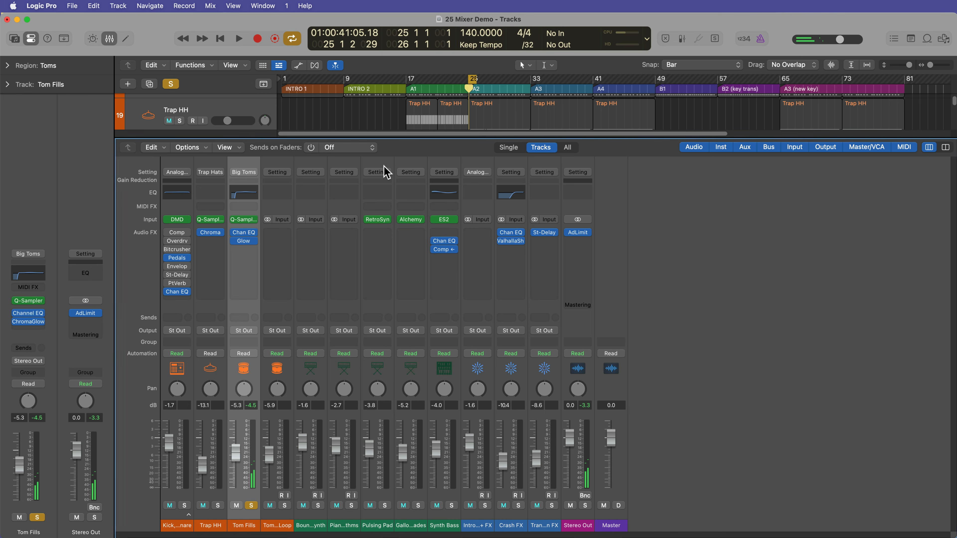
pyautogui.click(245, 234)
pyautogui.click(246, 234)
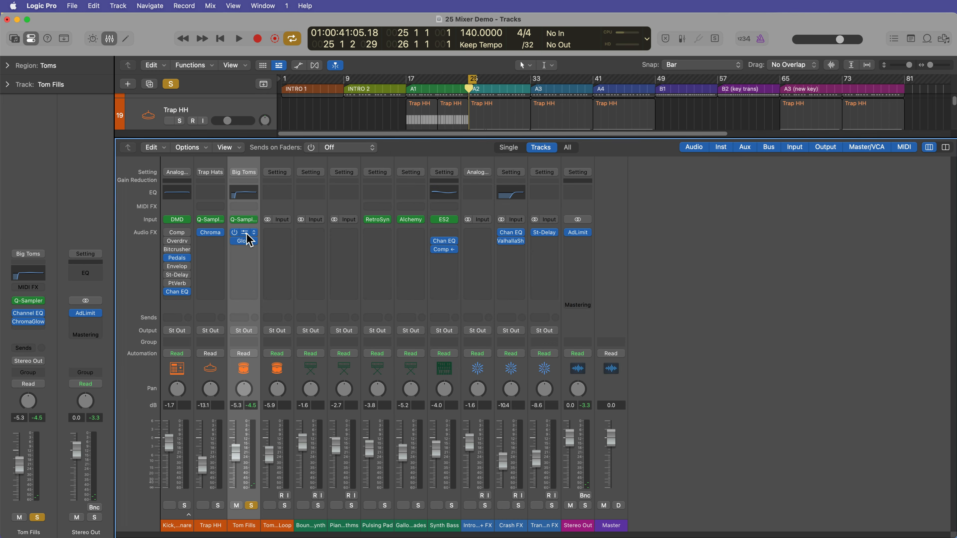
pyautogui.click(248, 242)
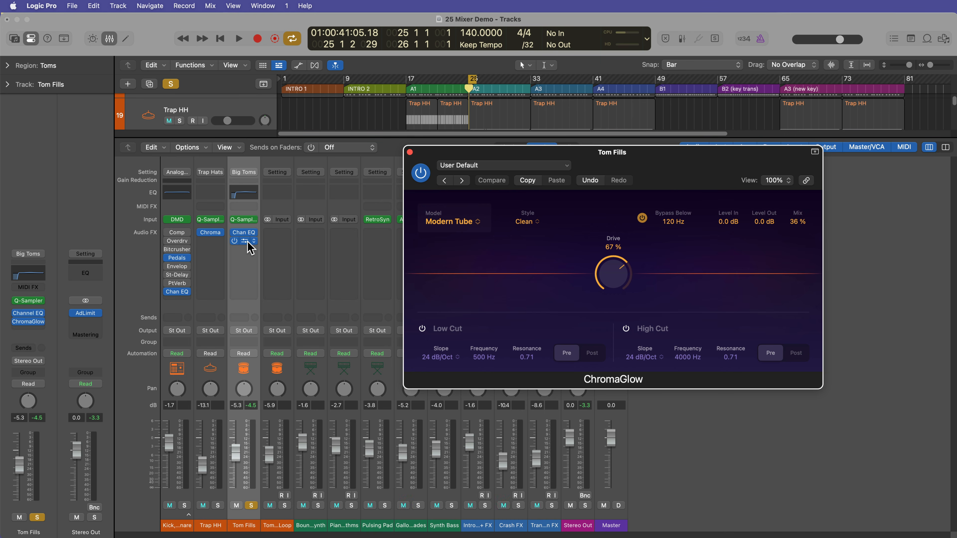
pyautogui.moveTo(582, 160); pyautogui.dragTo(661, 237)
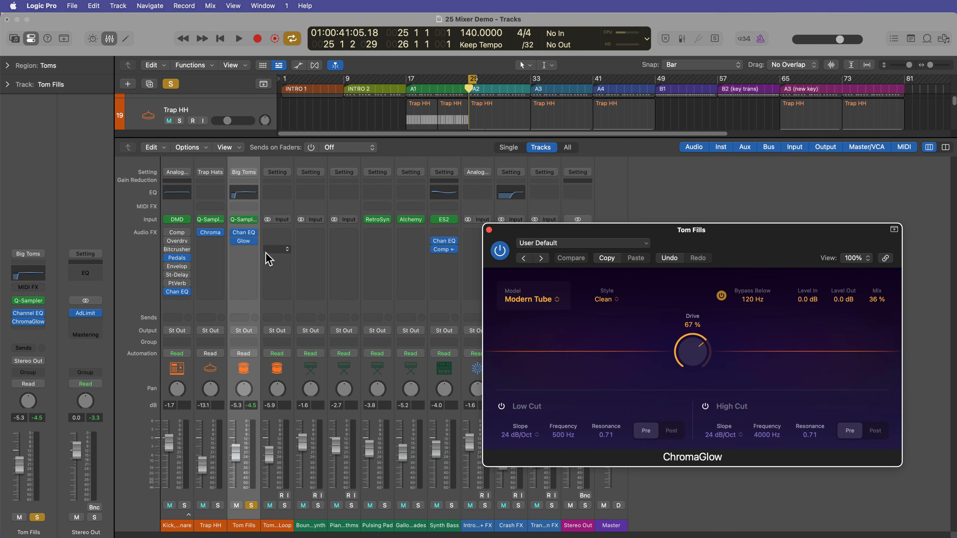
# Step: Insert a ChromaVerb reverb below ChromaGlow on the Tom Fills strip, and move its window clear of the strip
pyautogui.click(243, 249)
pyautogui.moveTo(272, 453)
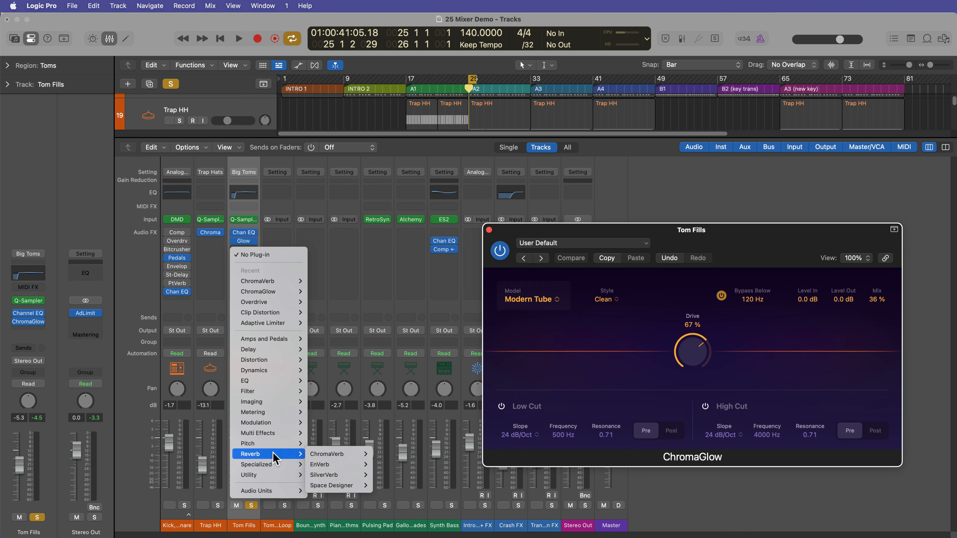
pyautogui.moveTo(313, 455)
pyautogui.click(384, 454)
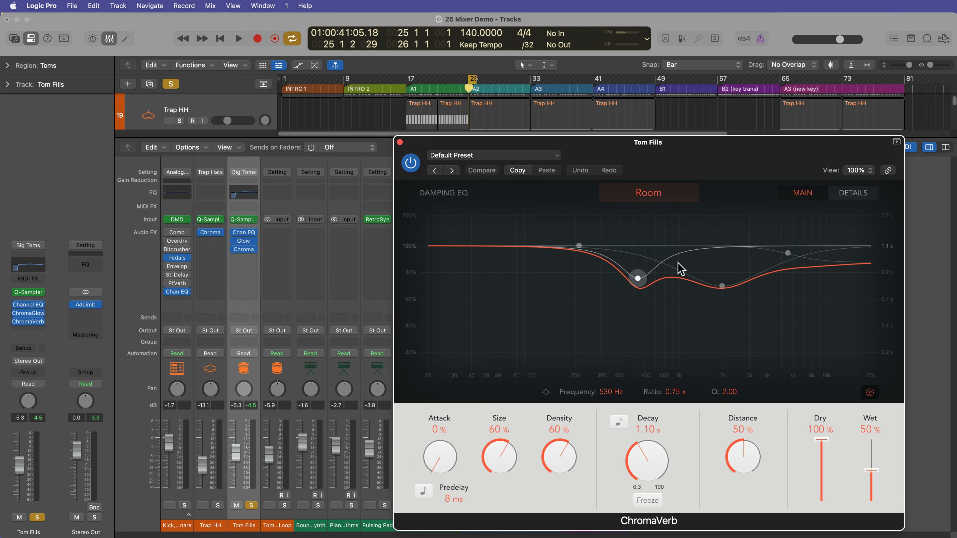
pyautogui.moveTo(718, 139); pyautogui.dragTo(727, 100)
# Step: Play the tom fill with ChromaVerb, close the ChromaVerb and ChromaGlow windows, and stop playback
pyautogui.press('space')
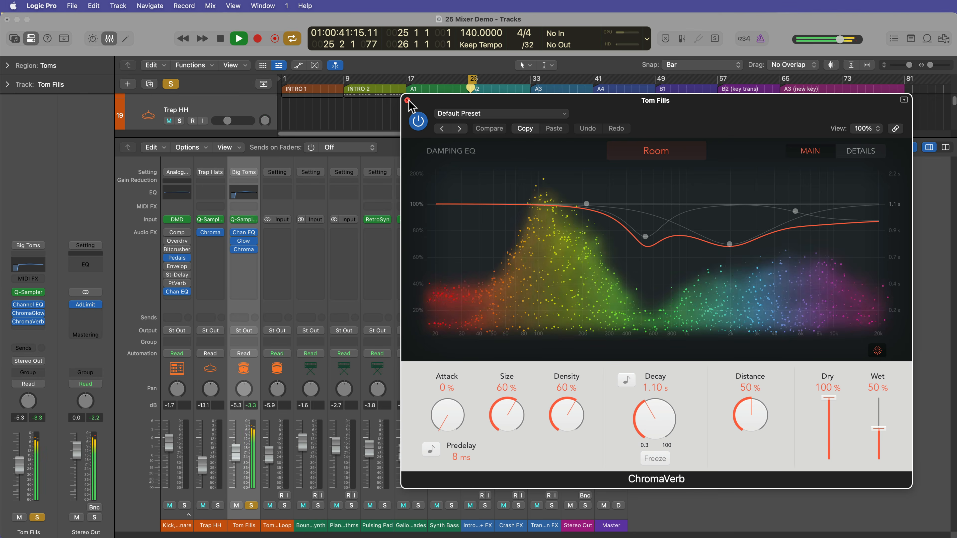
pyautogui.click(407, 100)
pyautogui.click(489, 229)
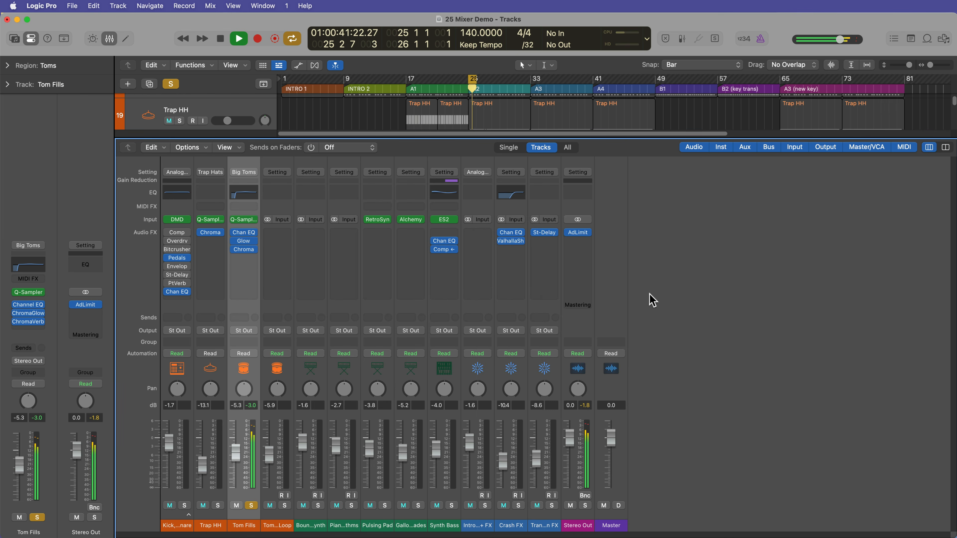
pyautogui.press('space')
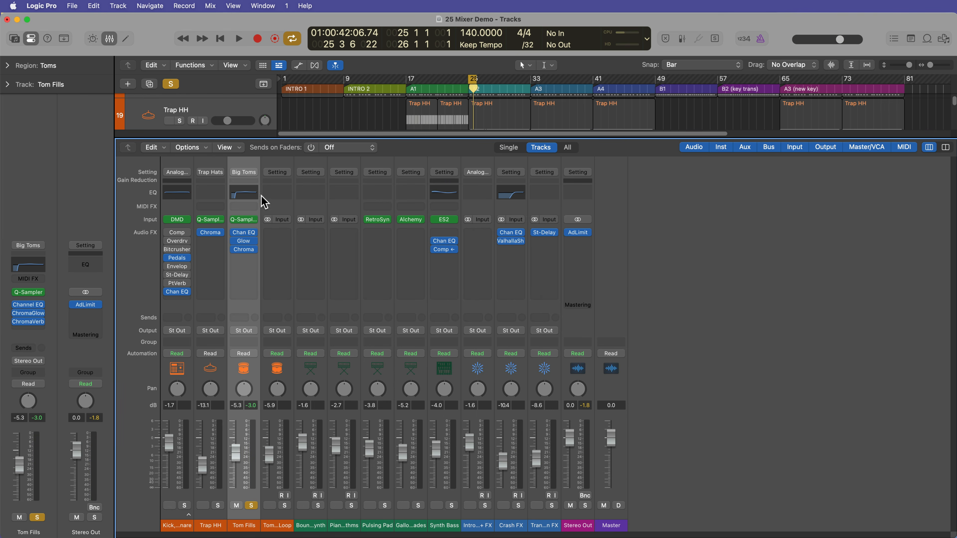
# Step: Save the Tom Fills strip's plug-in chain as a channel strip setting named "Big Tom 2"
pyautogui.click(251, 173)
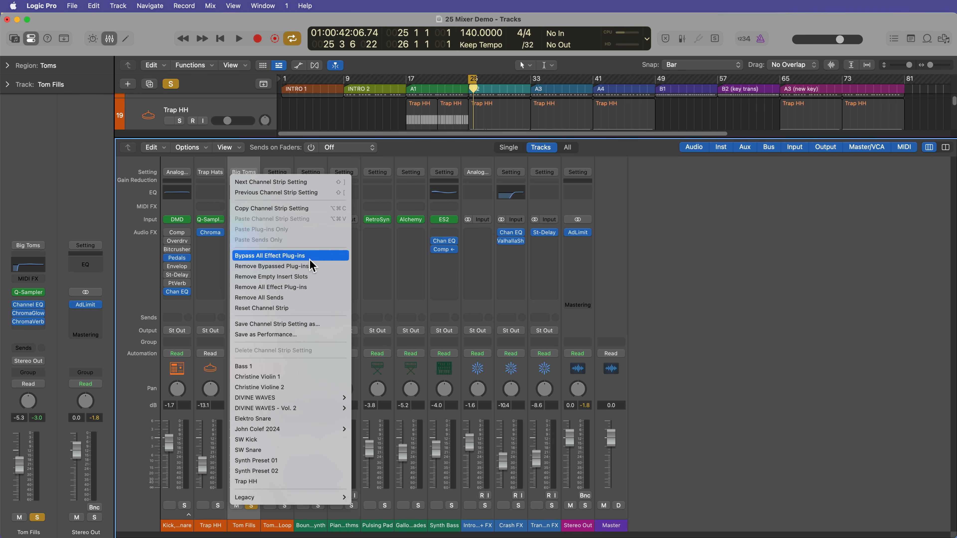
pyautogui.click(318, 330)
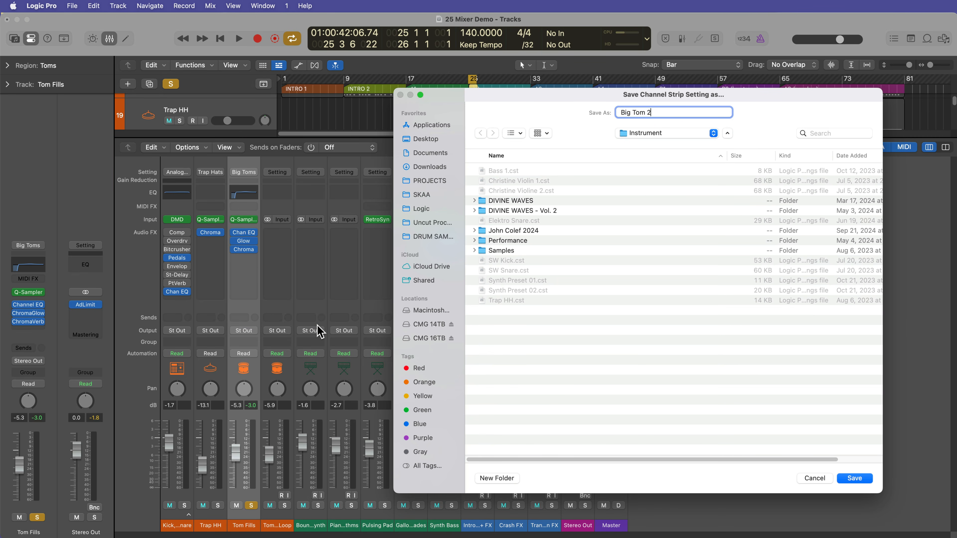
pyautogui.press('Return')
# Step: Check the Tom Fills strip's list of saved settings and reset the channel strip
pyautogui.click(247, 171)
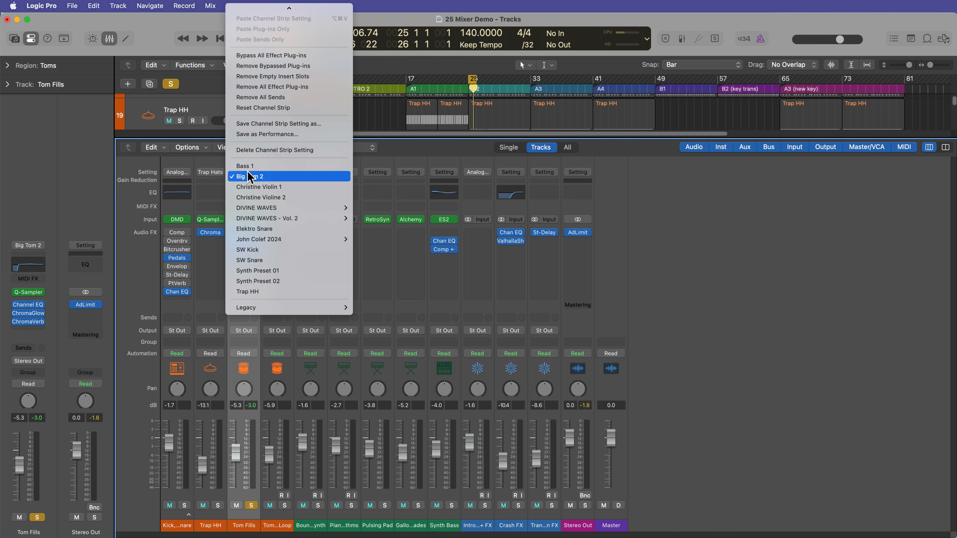
pyautogui.click(684, 246)
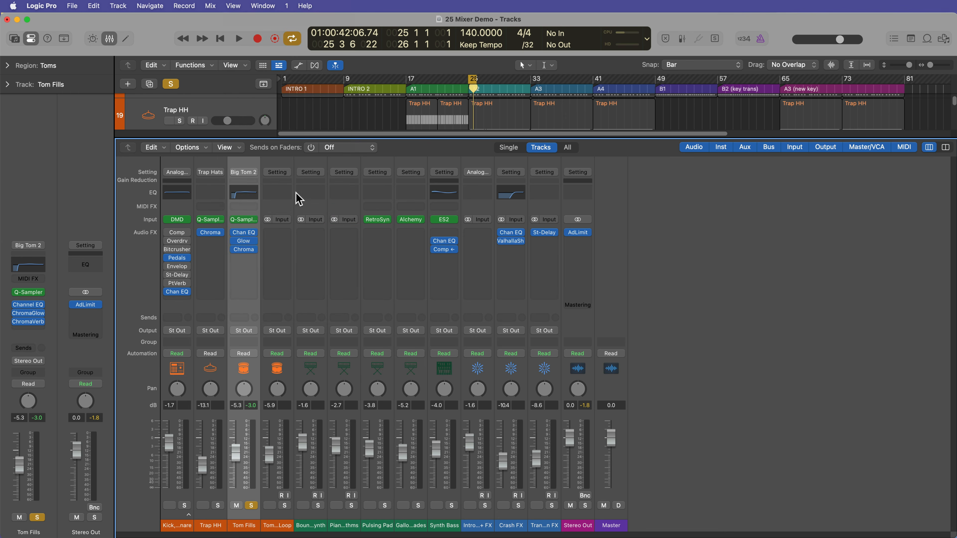
pyautogui.click(249, 173)
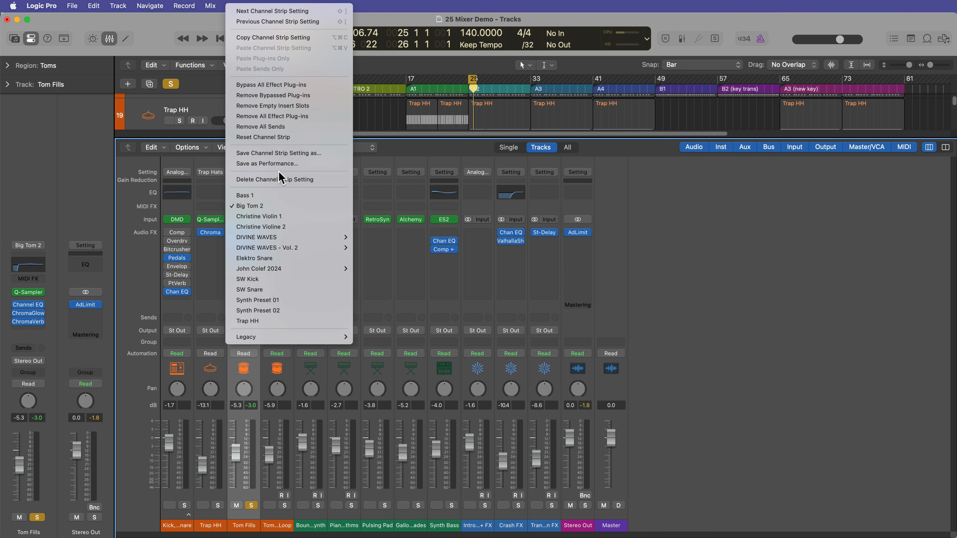
pyautogui.click(280, 137)
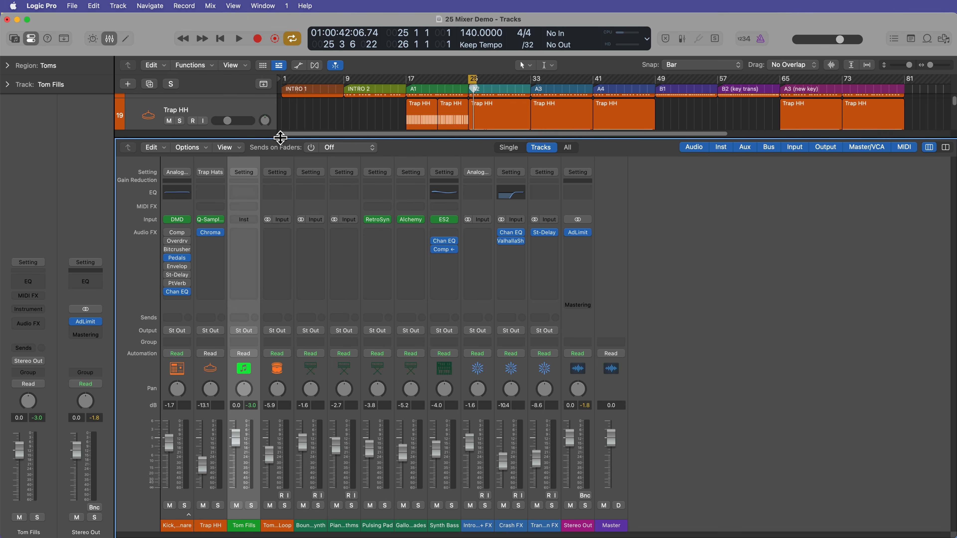
# Step: Solo the Tom Fills strip, play the fill with the empty strip, and stop playback
pyautogui.press('s')
pyautogui.press('space')
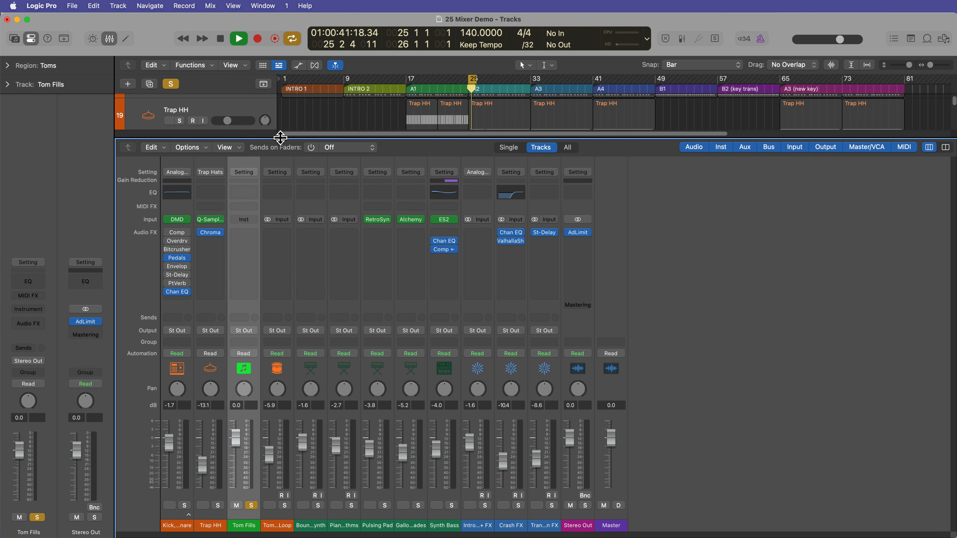
pyautogui.press('space')
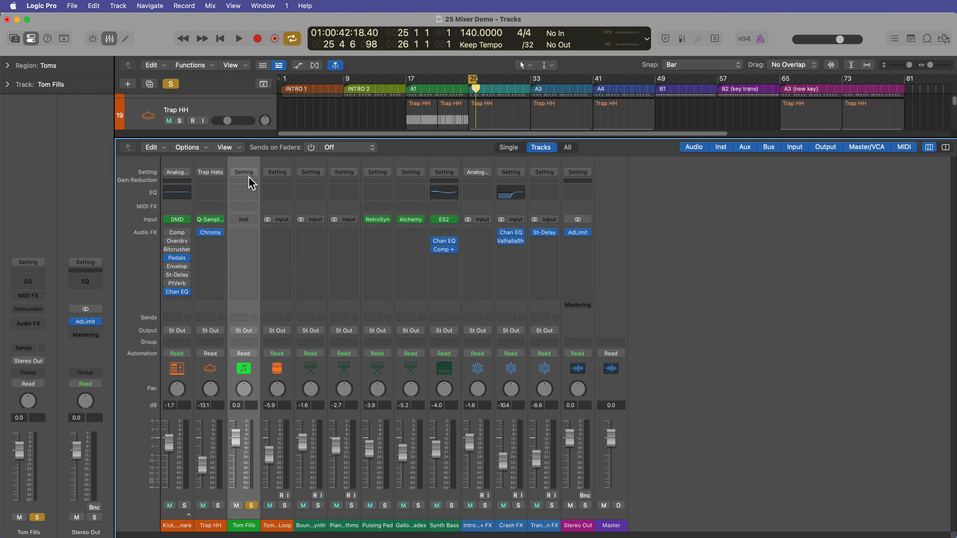
# Step: Load the Big Tom 2 setting on the Tom Fills strip and lower its fader to -8.4 dB during playback
pyautogui.click(244, 173)
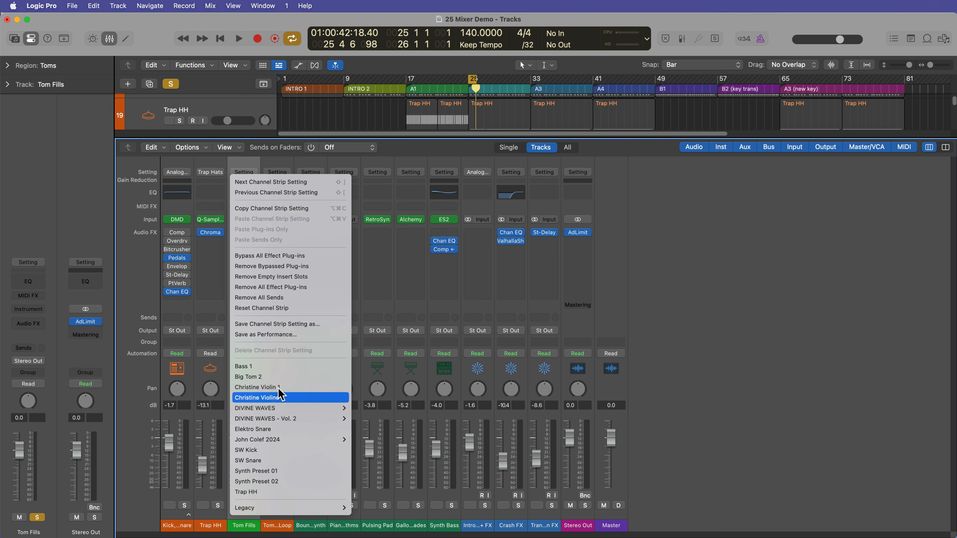
pyautogui.click(278, 377)
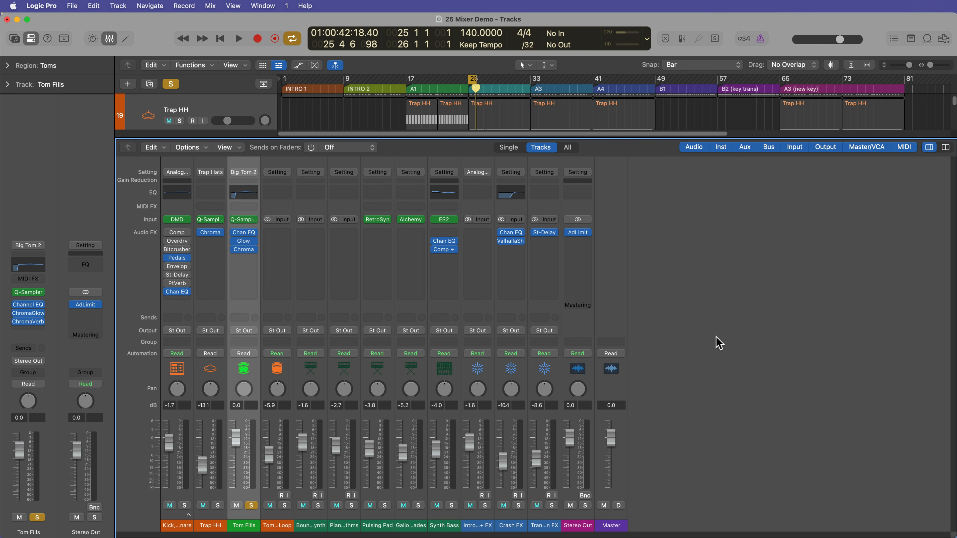
pyautogui.press('space')
pyautogui.moveTo(235, 442); pyautogui.dragTo(243, 467)
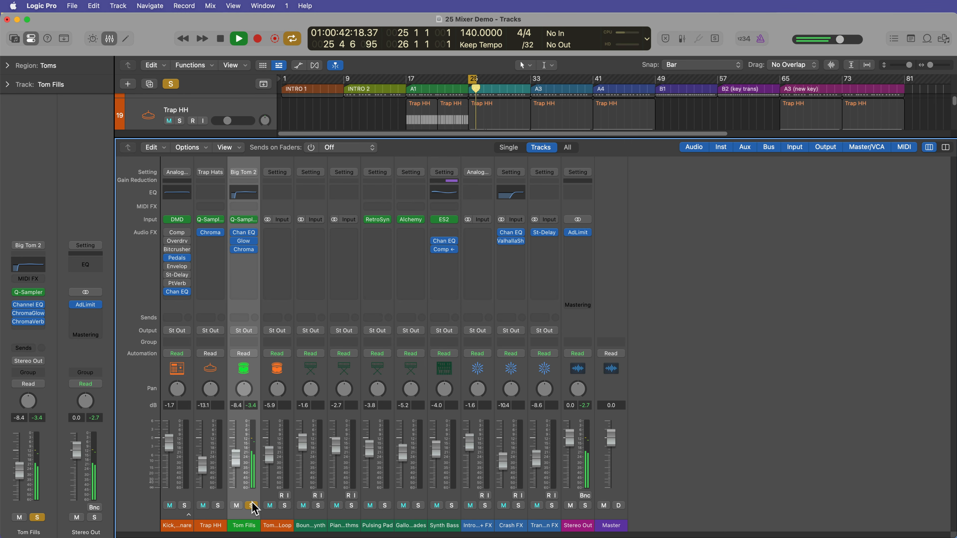
pyautogui.press('space')
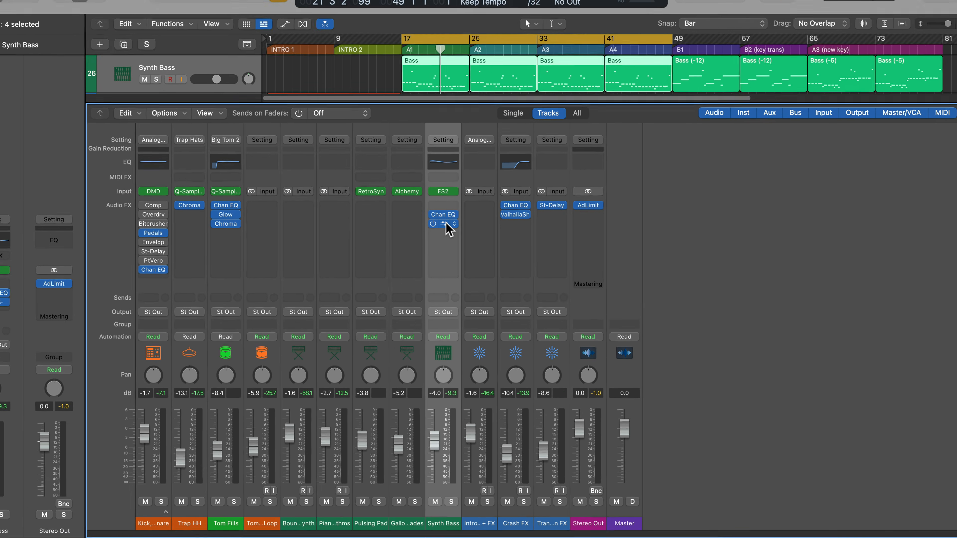
# Step: Open the Synth Bass strip's Compressor, hide the Inspector, and position the plug-in window clear of the strip
pyautogui.click(441, 150)
pyautogui.moveTo(750, 160); pyautogui.dragTo(762, 116)
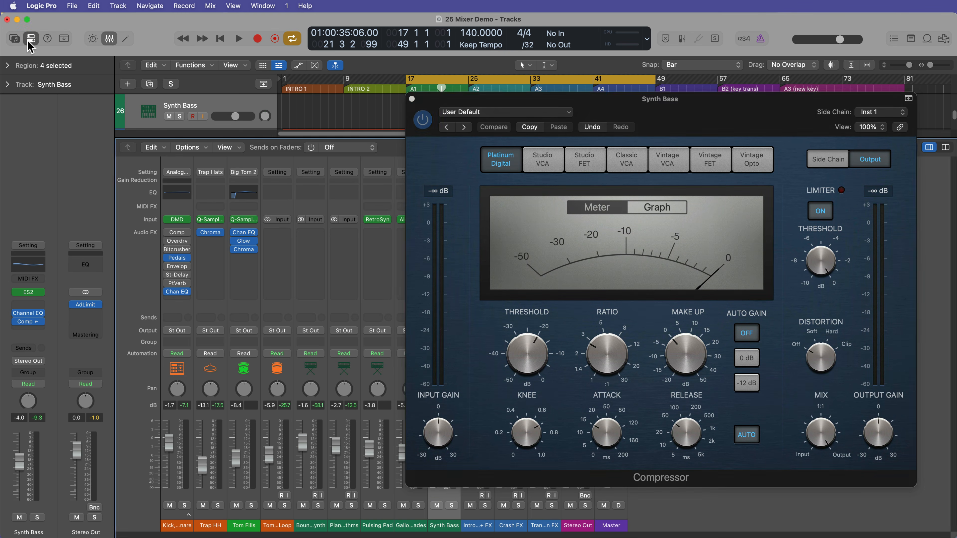
pyautogui.click(15, 39)
pyautogui.moveTo(695, 110); pyautogui.dragTo(710, 133)
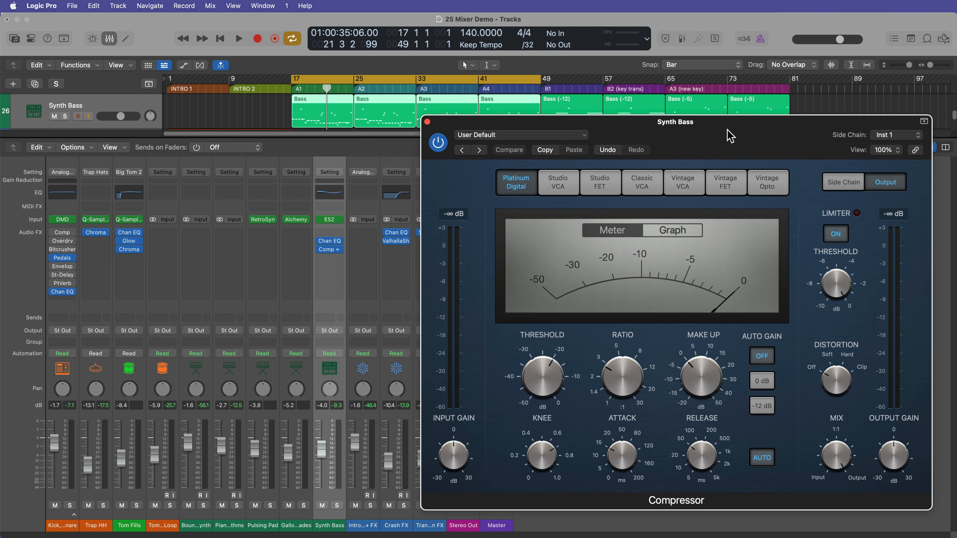
# Step: Play the song and compare the strip's gain reduction meter with the Compressor's Meter and Graph displays
pyautogui.press('space')
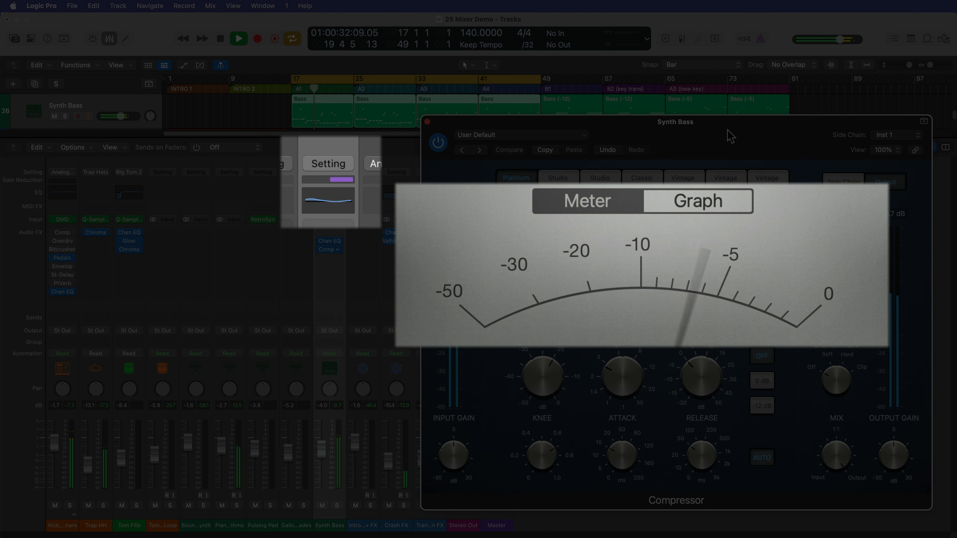
pyautogui.click(718, 211)
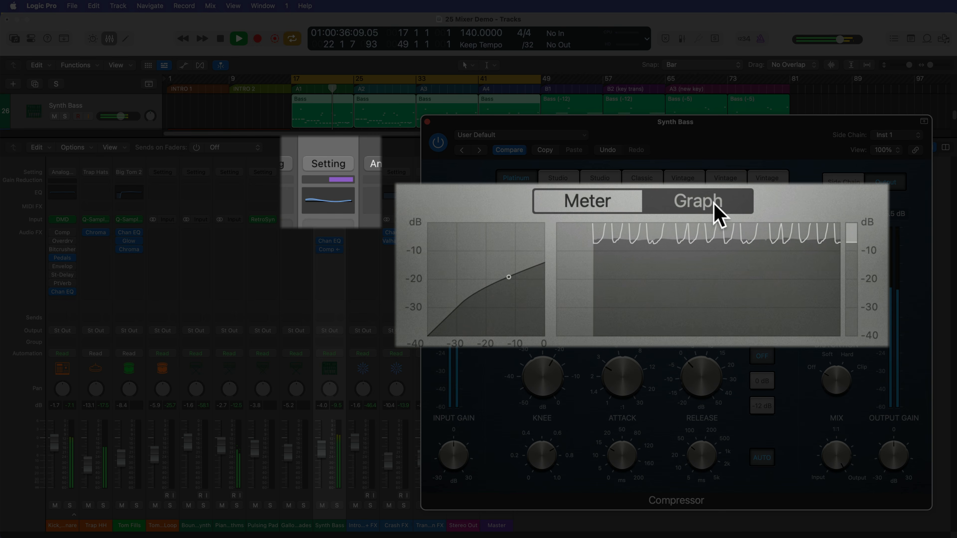
pyautogui.click(618, 212)
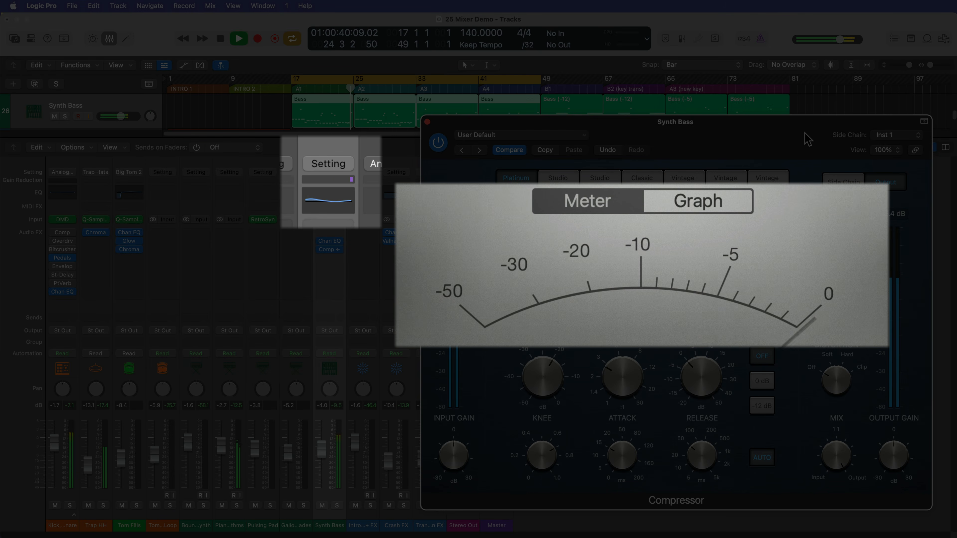
pyautogui.press('space')
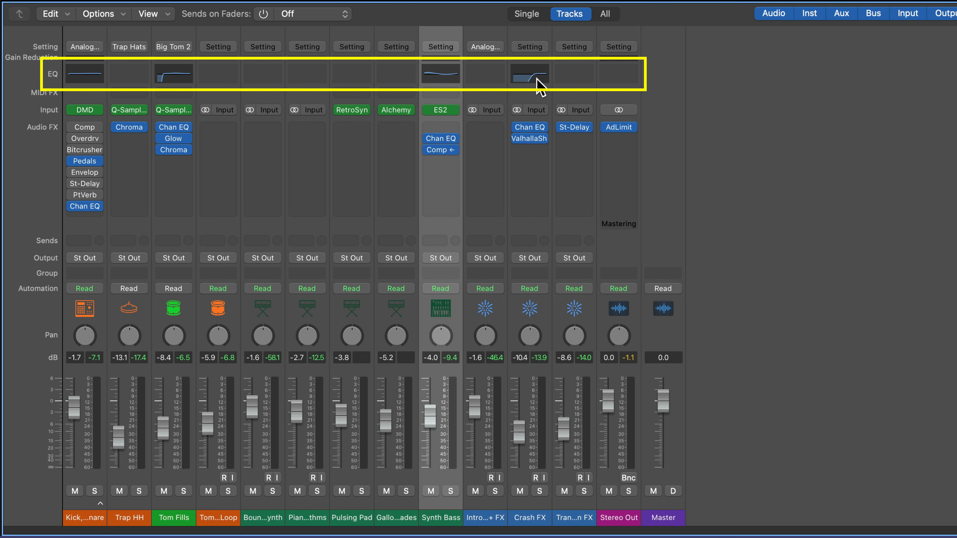
# Step: Open the Synth Bass strip's Channel EQ, compare its curve with the strip's EQ thumbnail, and close it
pyautogui.click(440, 139)
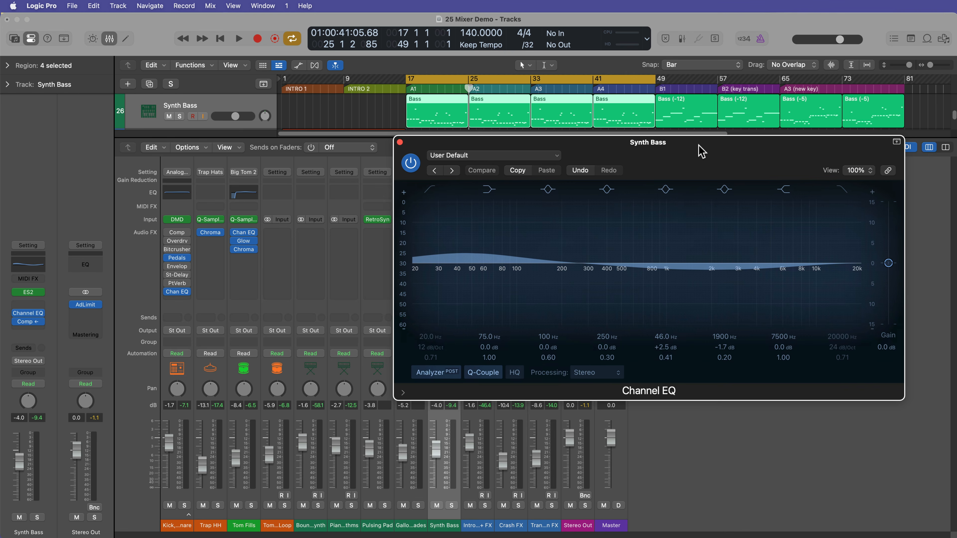
pyautogui.moveTo(701, 151); pyautogui.dragTo(725, 262)
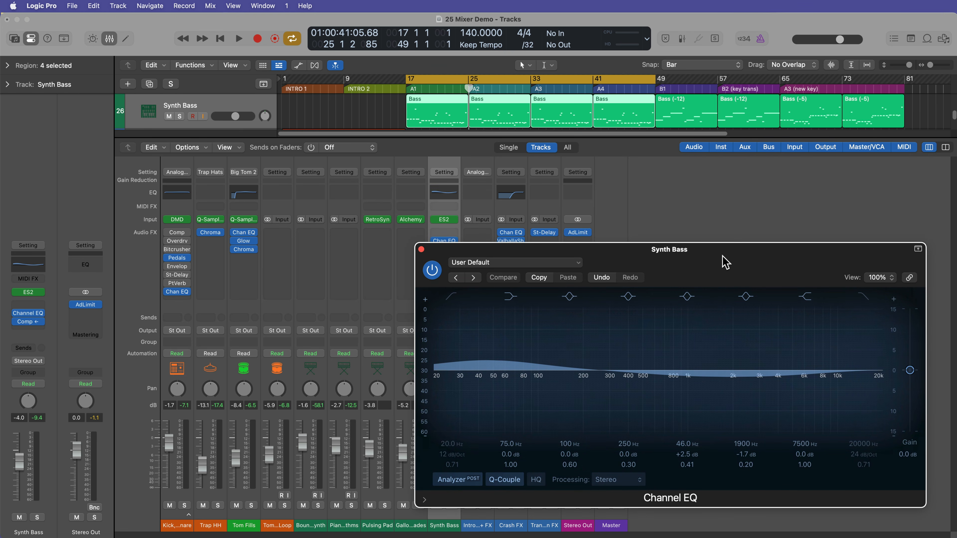
pyautogui.moveTo(444, 221)
pyautogui.click(421, 250)
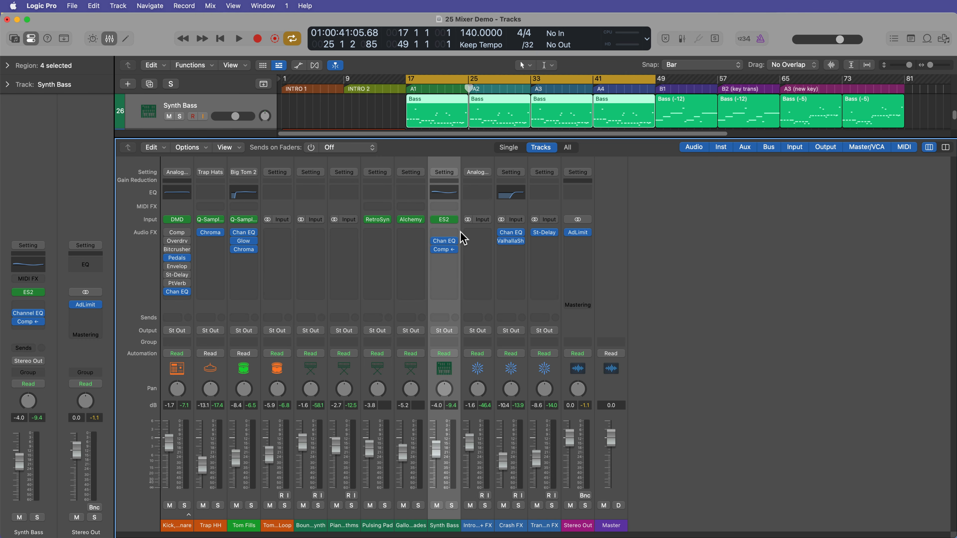
# Step: Hide the Mixer to select and solo the Piano Rhythms track, and show the Mixer again
pyautogui.press('x')
pyautogui.scroll(2, 602, 335)
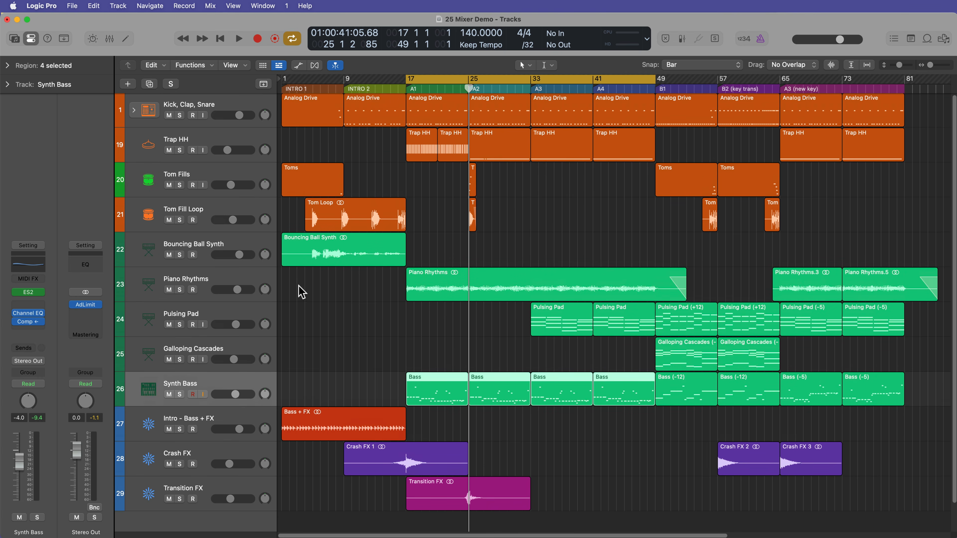
pyautogui.click(250, 286)
pyautogui.press('s')
pyautogui.press('x')
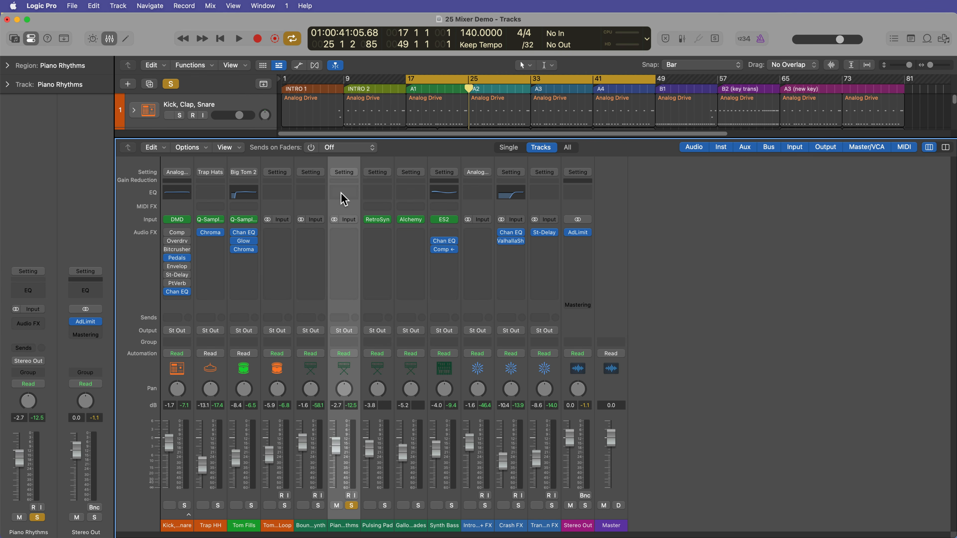
# Step: Add a Channel EQ to the Piano Rhythms strip and boost its green band by 3.9 dB at 2240 Hz during playback
pyautogui.click(344, 199)
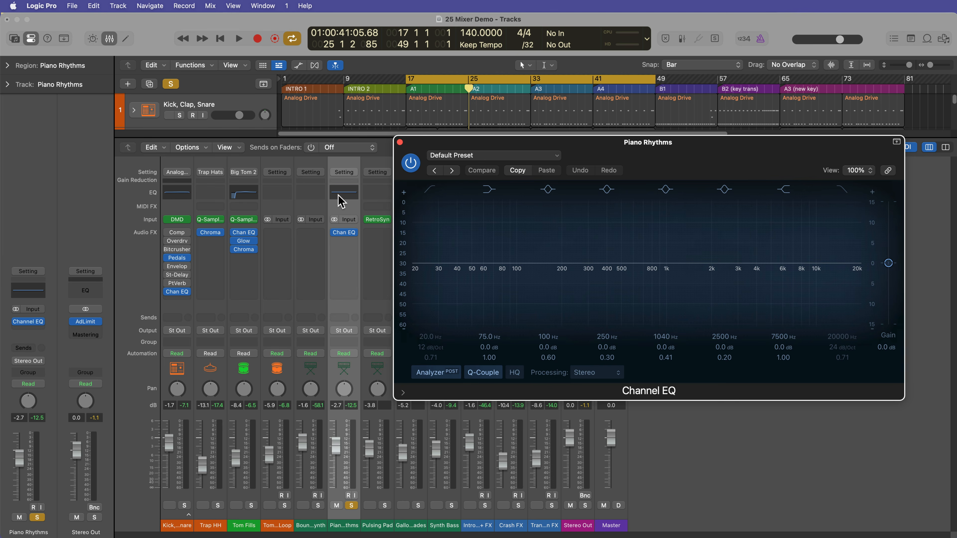
pyautogui.moveTo(637, 156); pyautogui.dragTo(674, 248)
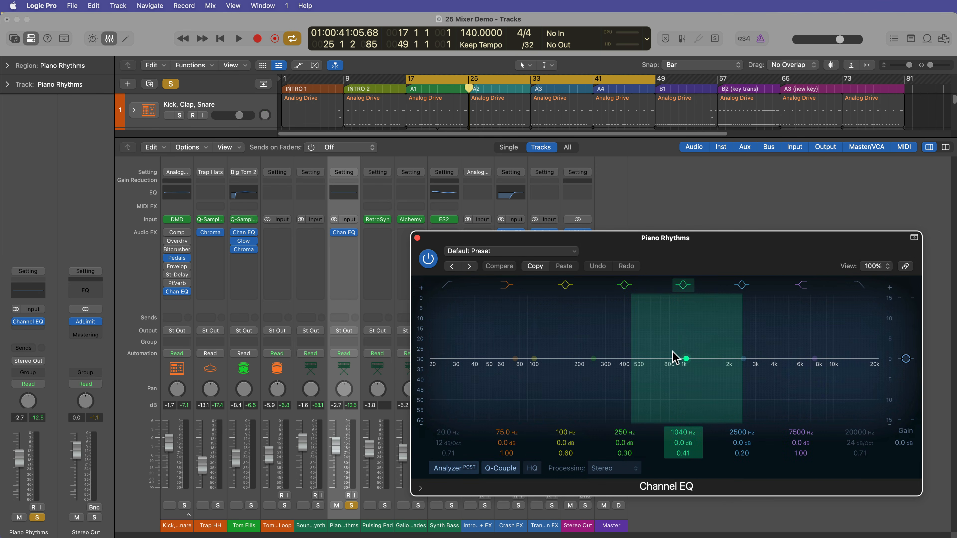
pyautogui.press('space')
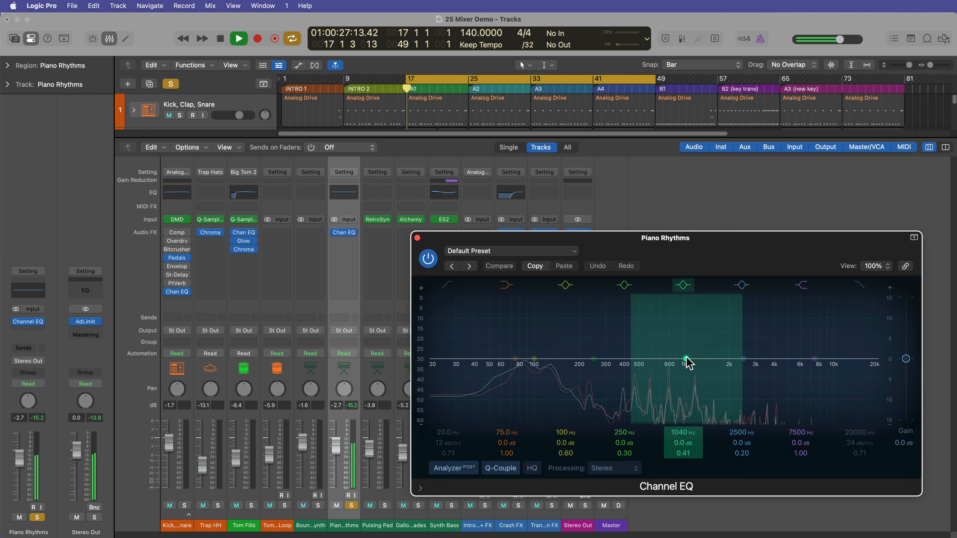
pyautogui.moveTo(686, 360); pyautogui.dragTo(736, 343)
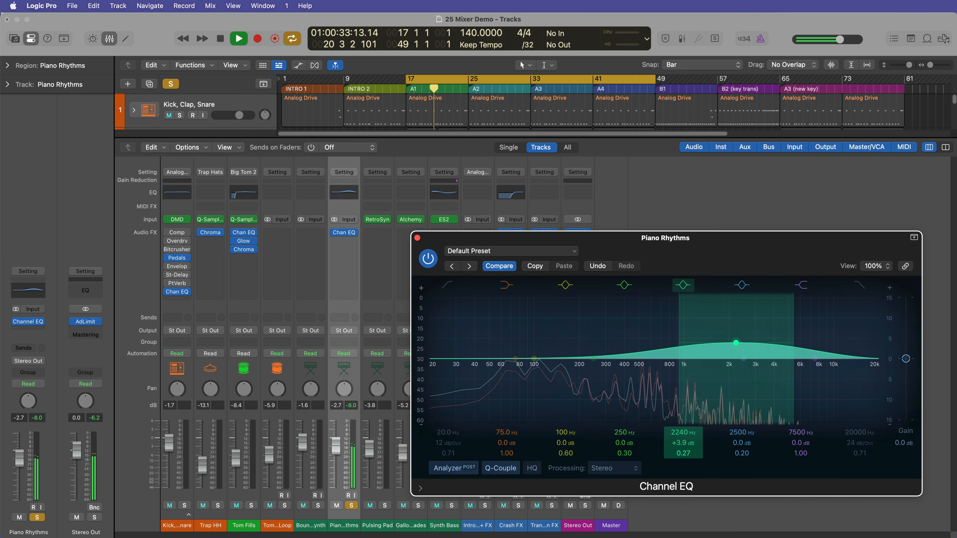
# Step: Enable the Piano Rhythms EQ's low cut at 59 Hz with an 18 dB/Oct slope, and stop playback
pyautogui.click(448, 285)
pyautogui.moveTo(430, 371); pyautogui.dragTo(497, 370)
pyautogui.moveTo(453, 434); pyautogui.dragTo(453, 432)
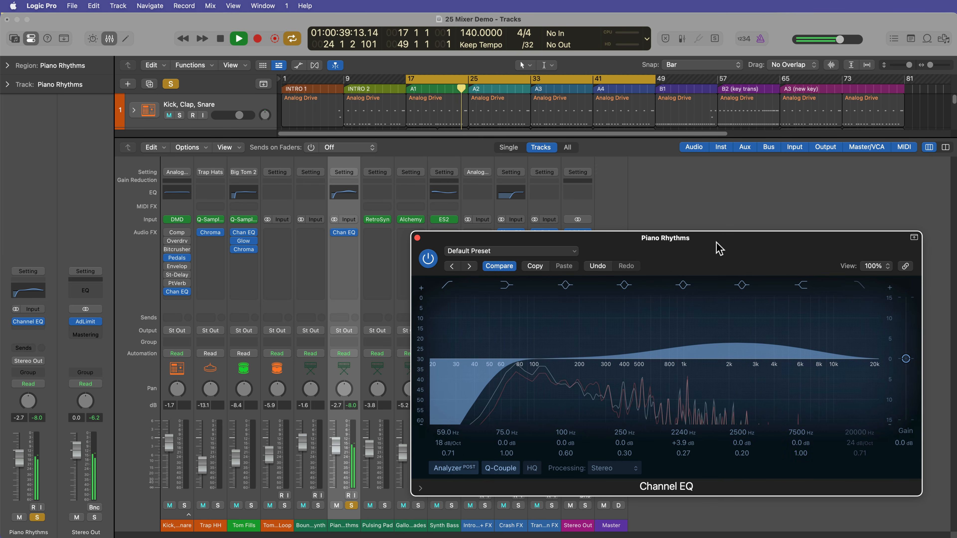
pyautogui.press('space')
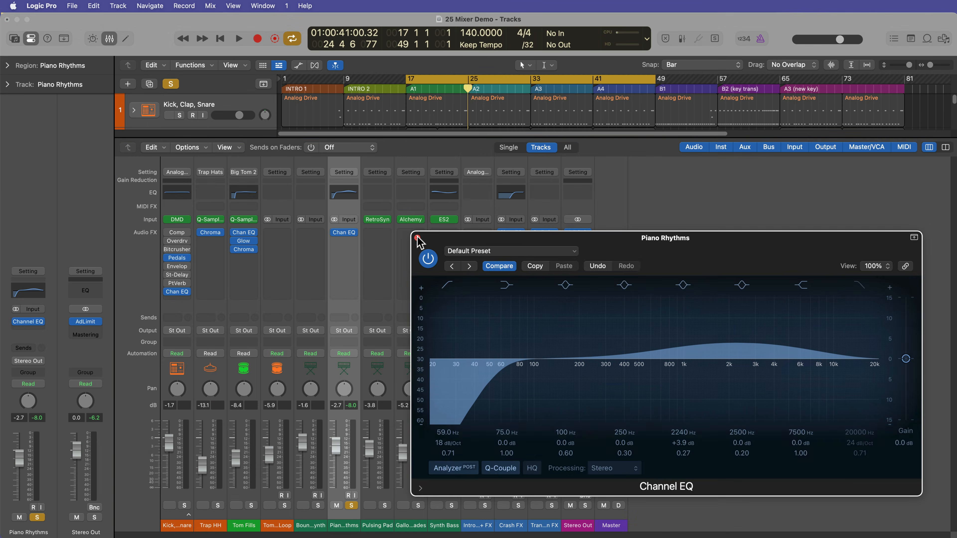
# Step: Close the Piano Rhythms EQ window, reopen it from the strip's EQ thumbnail, and close it again
pyautogui.click(416, 238)
pyautogui.click(348, 197)
pyautogui.click(417, 237)
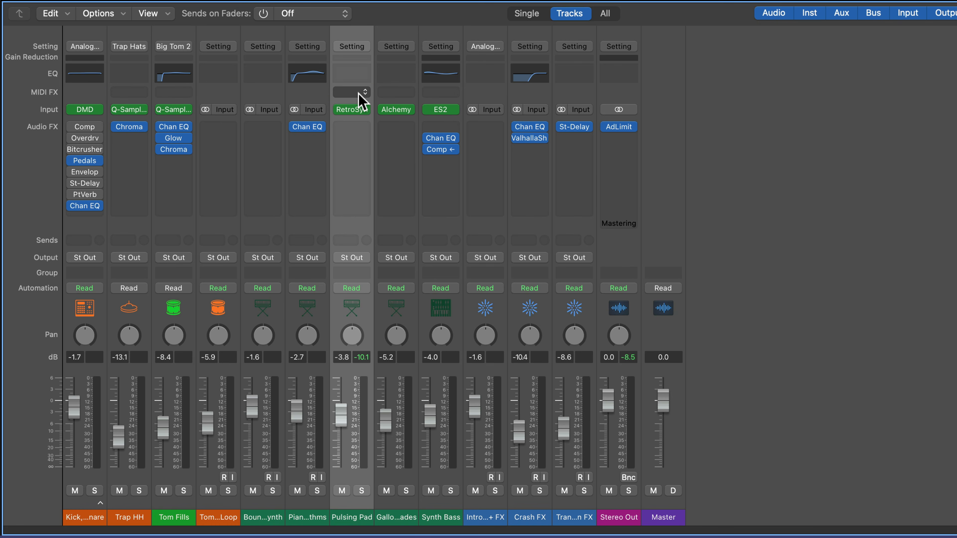
# Step: Play the soloed Pulsing Pad strip, insert an Arpeggiator MIDI effect on it, and move its window clear of the strip
pyautogui.hotkey('ctrl', 's')
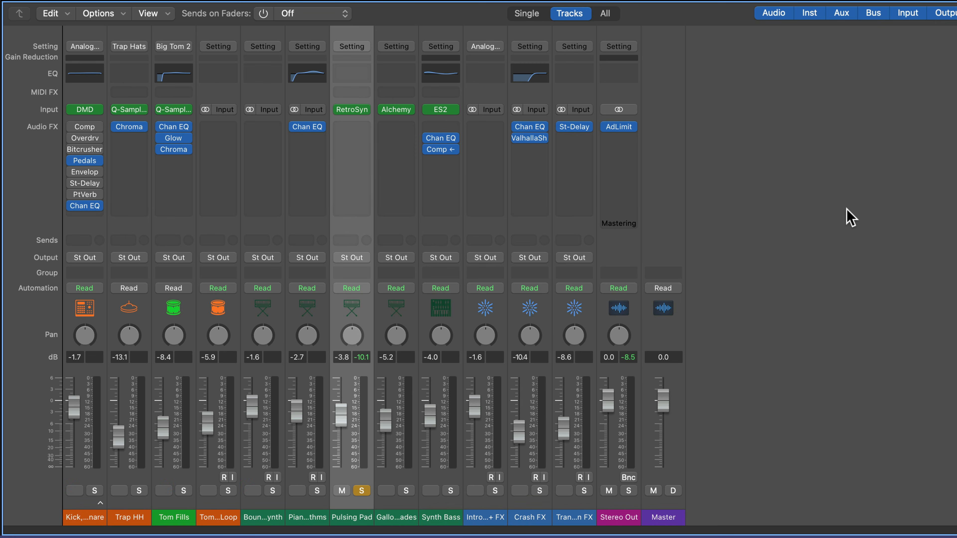
pyautogui.press('space')
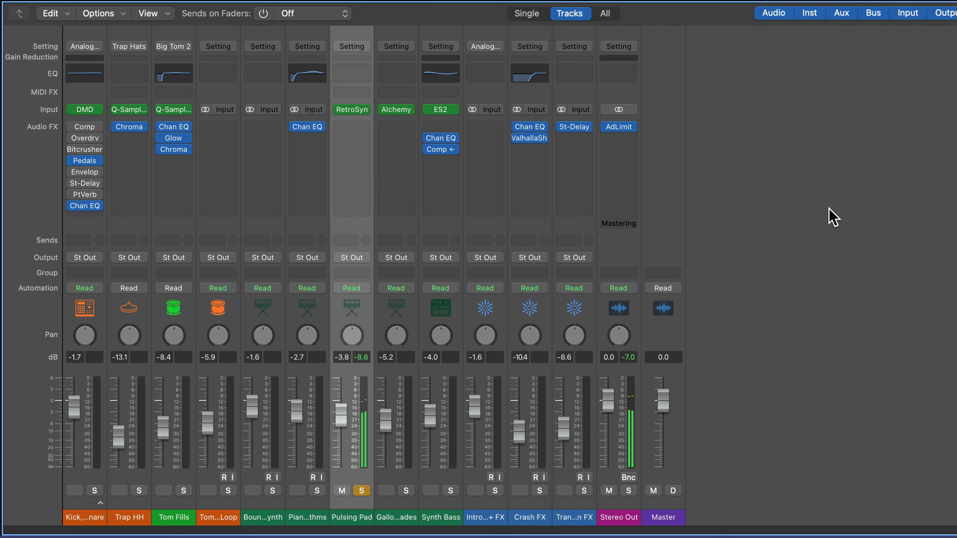
pyautogui.click(366, 93)
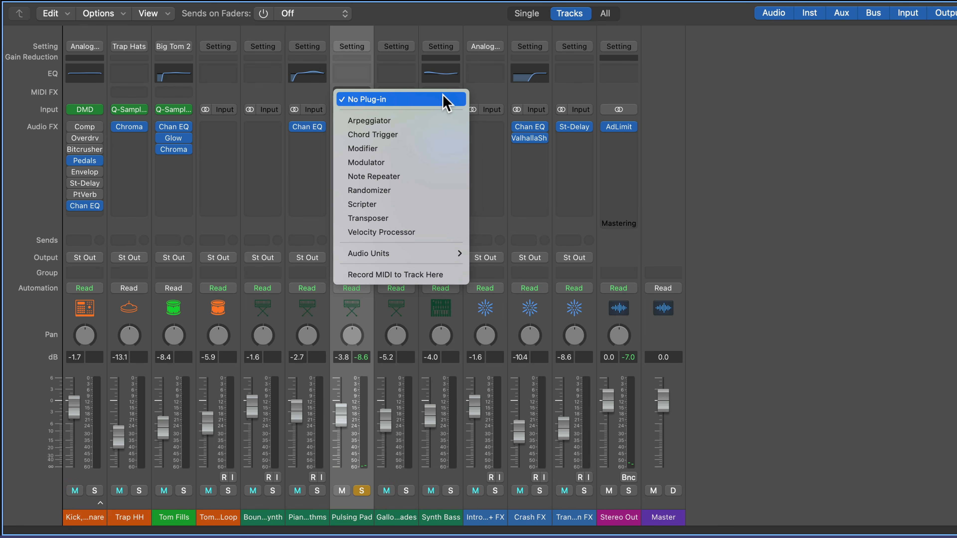
pyautogui.click(438, 120)
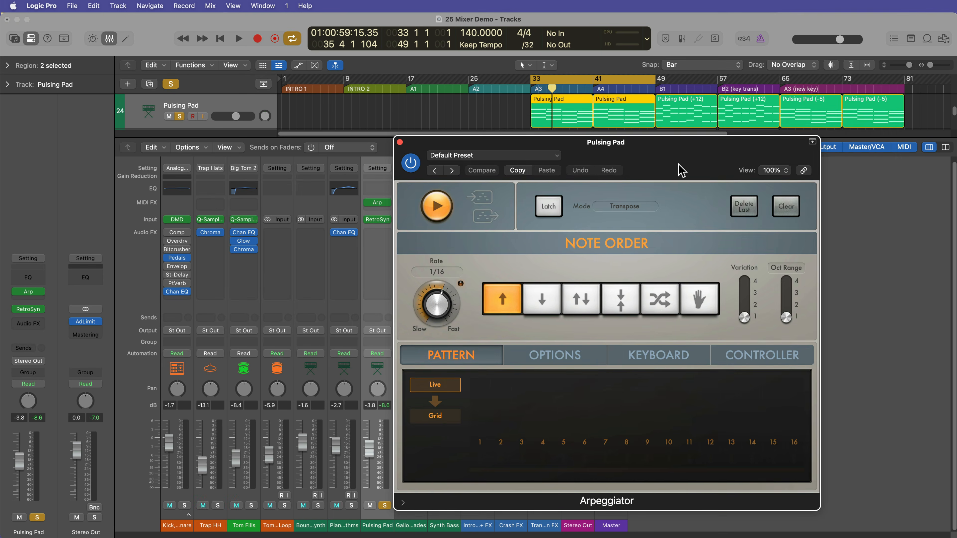
pyautogui.moveTo(684, 148); pyautogui.dragTo(771, 131)
# Step: Load the Arpeggiator's app preset "Classic Cycle 01" and play the Pulsing Pad with it
pyautogui.click(625, 140)
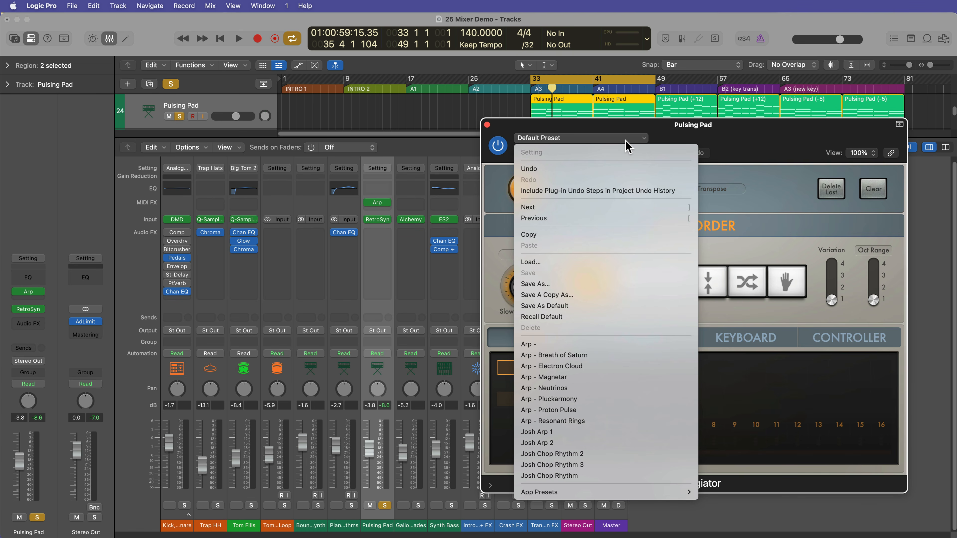
pyautogui.moveTo(641, 492)
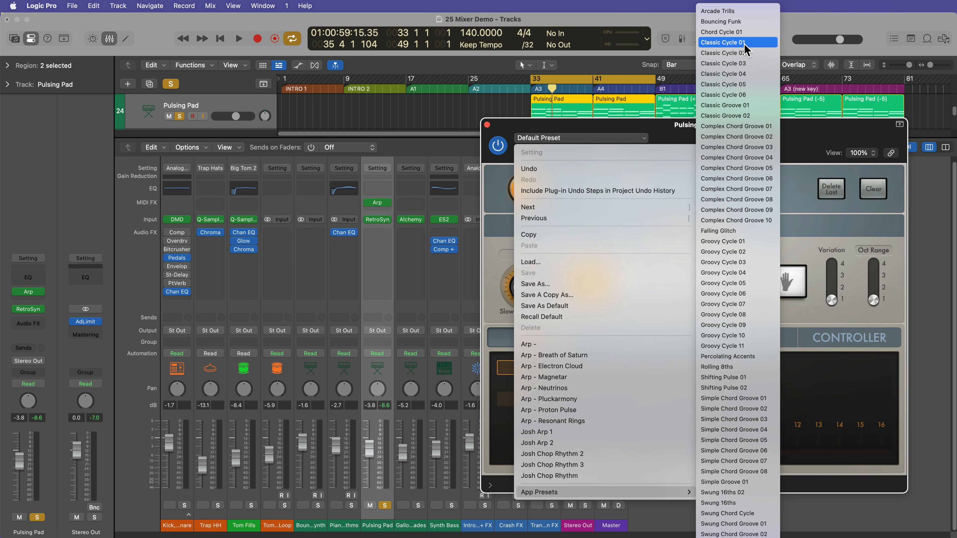
pyautogui.click(744, 43)
pyautogui.press('space')
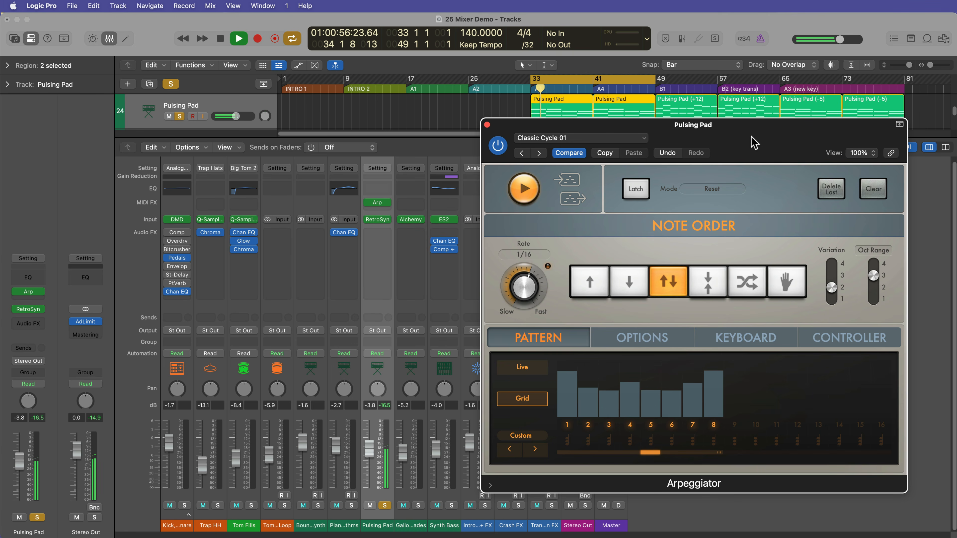
# Step: Unsolo the Pulsing Pad to hear its arpeggio in the full mix, and remove the Arpeggiator once playback is stopped
pyautogui.hotkey('ctrl', 's')
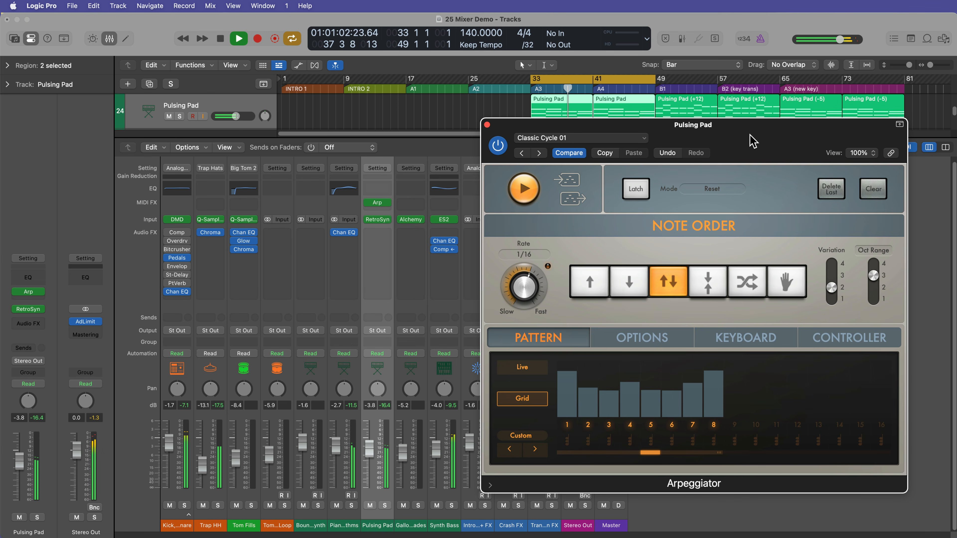
pyautogui.press('space')
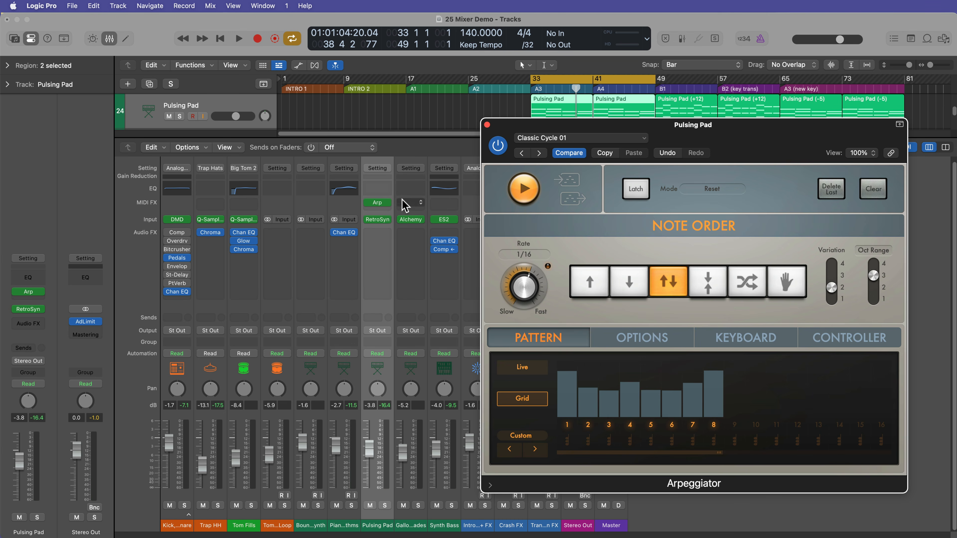
pyautogui.click(388, 203)
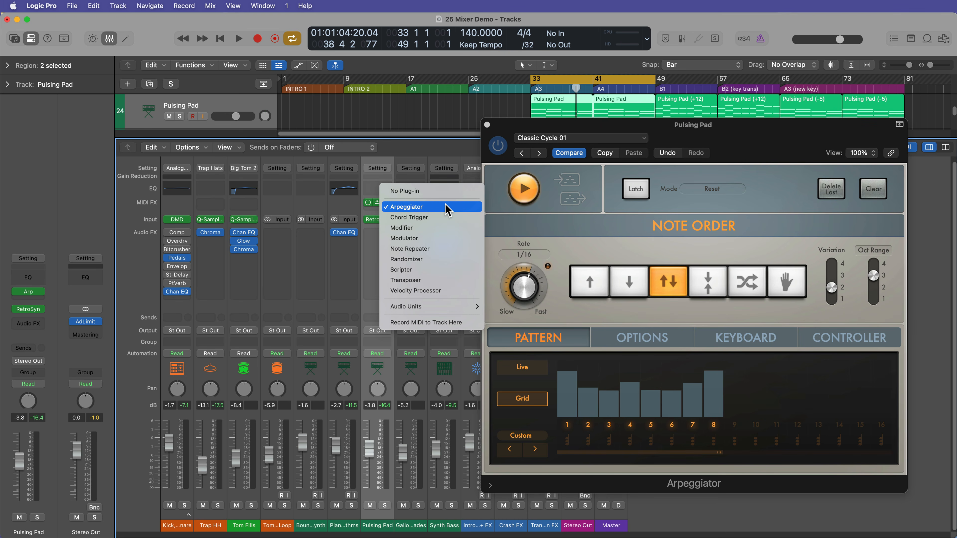
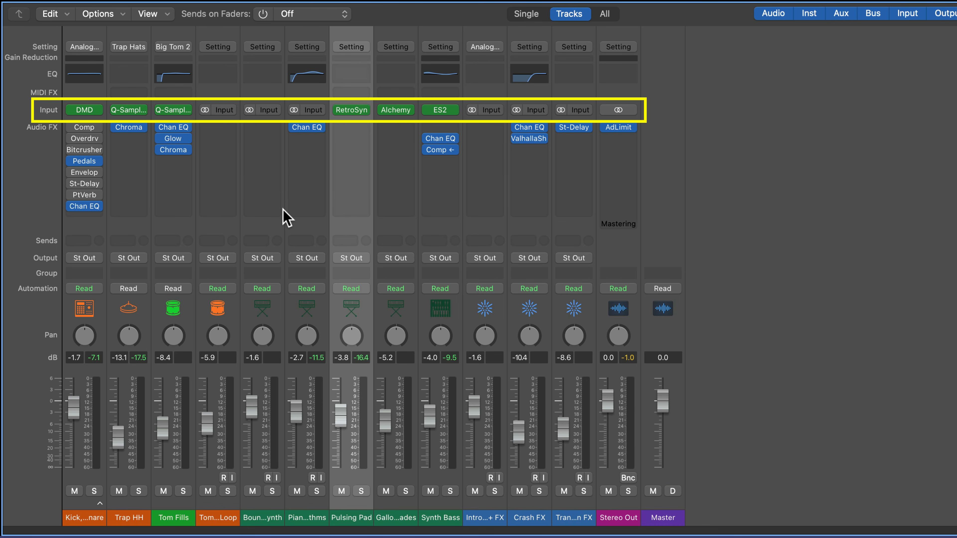
# Step: Open and close the Pulsing Pad strip's Retro Synth window, and toggle the instrument's bypass in its input slot
pyautogui.click(351, 111)
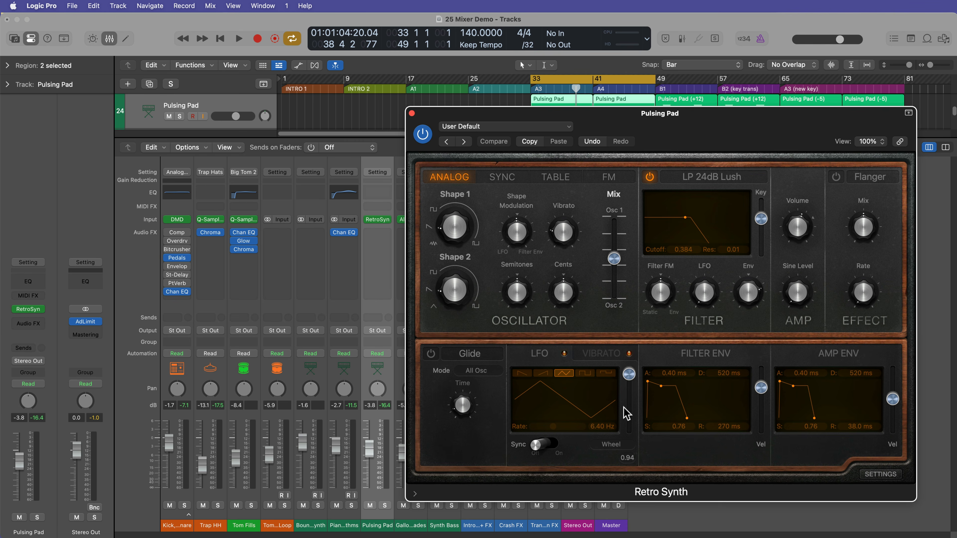
pyautogui.click(412, 115)
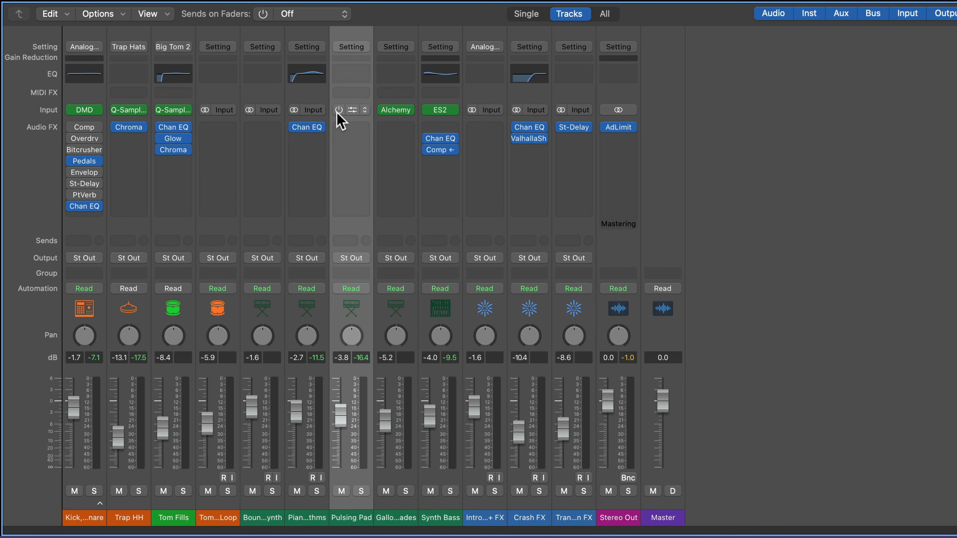
pyautogui.click(338, 111)
# Step: Replace the Pulsing Pad strip's Retro Synth with the Alchemy instrument in stereo
pyautogui.click(365, 110)
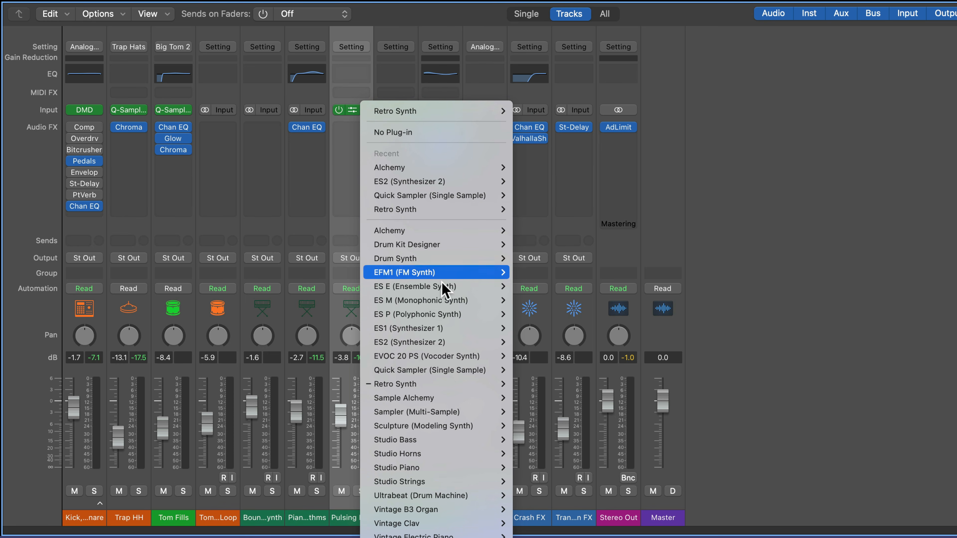
pyautogui.moveTo(429, 233)
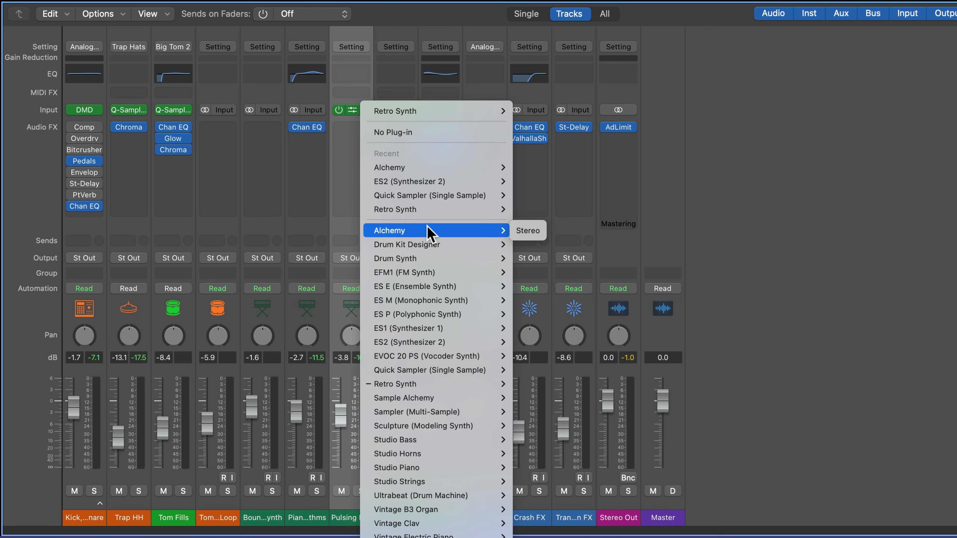
pyautogui.click(528, 231)
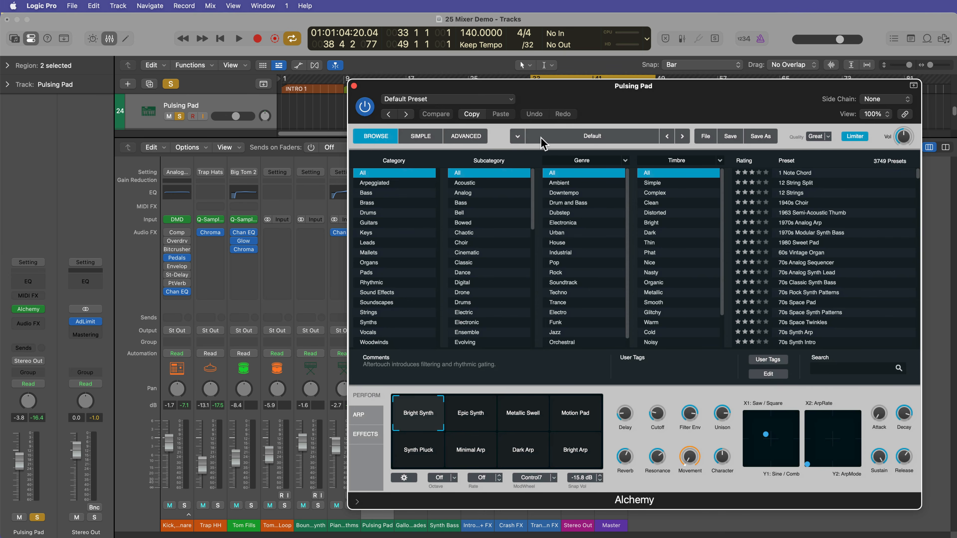
# Step: Load Alchemy's Arpeggiated preset "Aquatic Ghosts", play the soloed Pulsing Pad with it, and close the Alchemy window
pyautogui.click(498, 100)
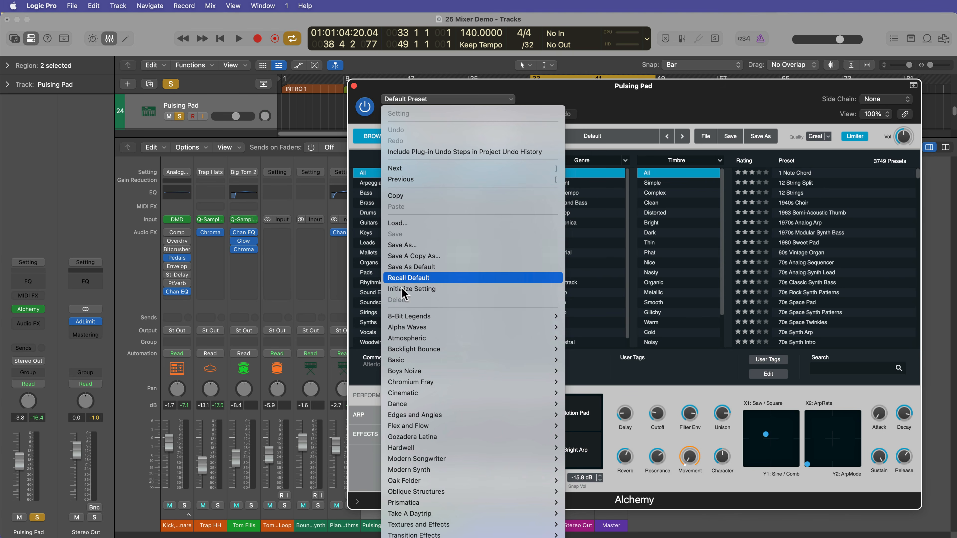
pyautogui.moveTo(425, 372)
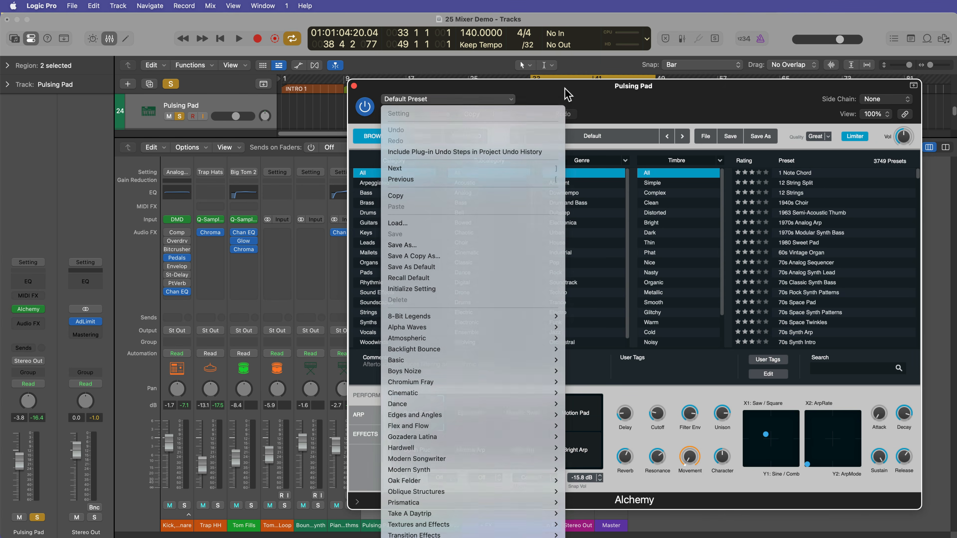
pyautogui.click(566, 89)
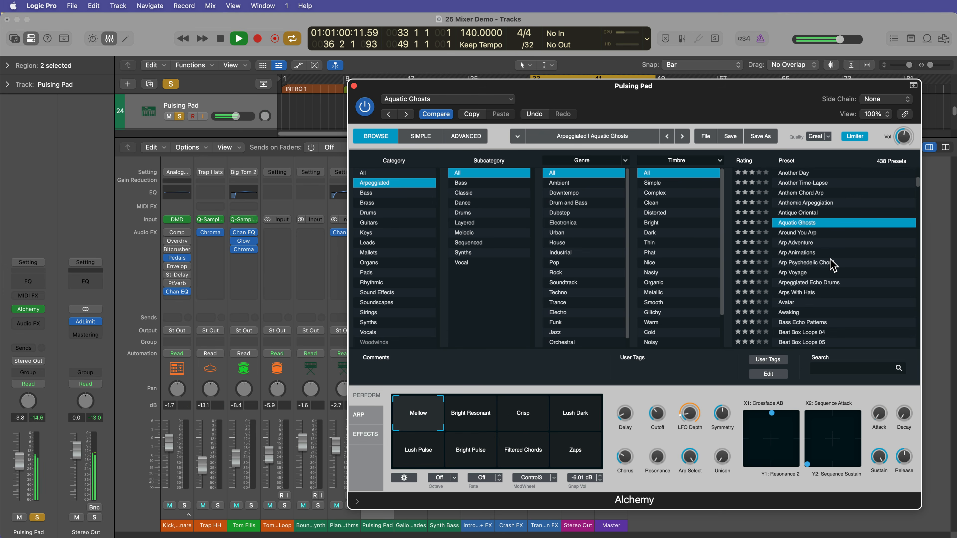
pyautogui.click(354, 85)
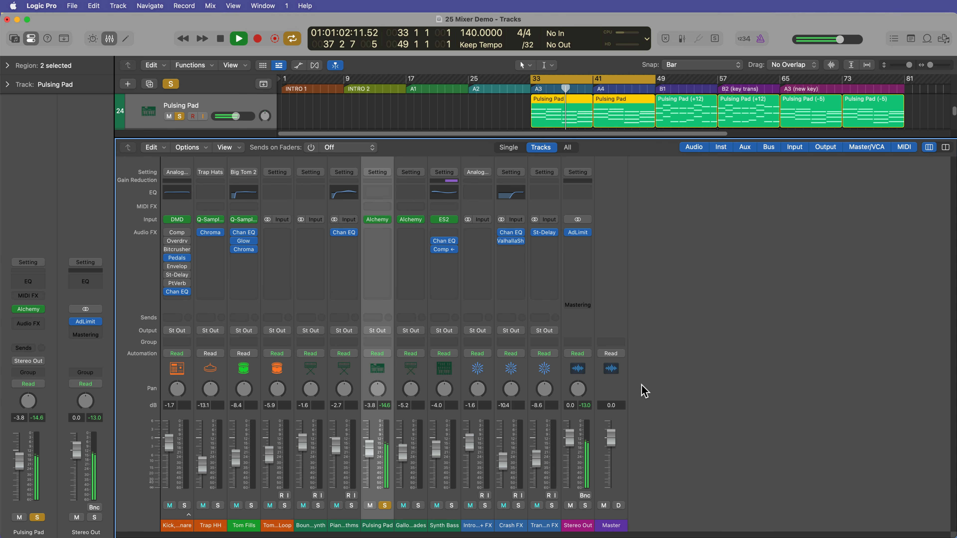
# Step: Raise the Pulsing Pad fader to -1.1 dB, compare the strip soloed and in the full mix, and close Alchemy's window after stopping playback
pyautogui.moveTo(369, 448); pyautogui.dragTo(369, 440)
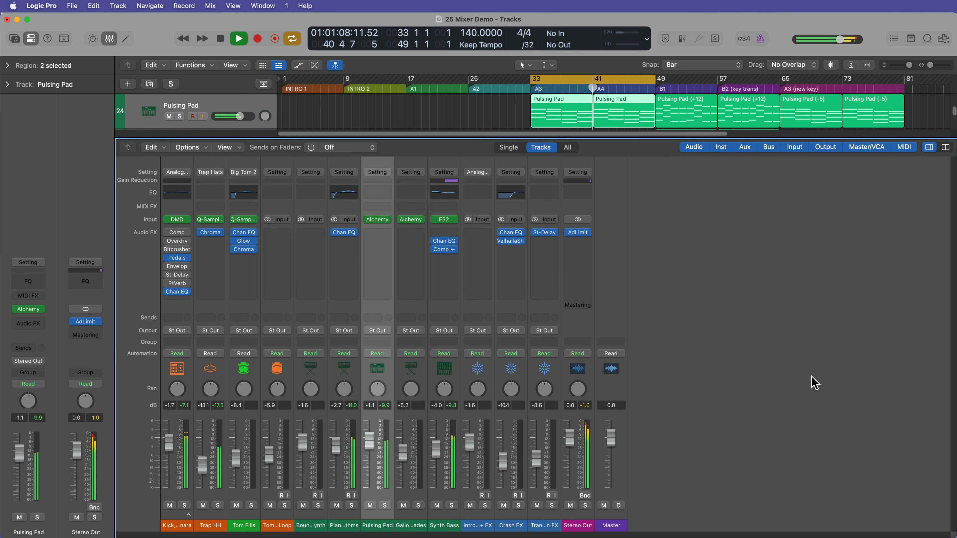
pyautogui.press('s')
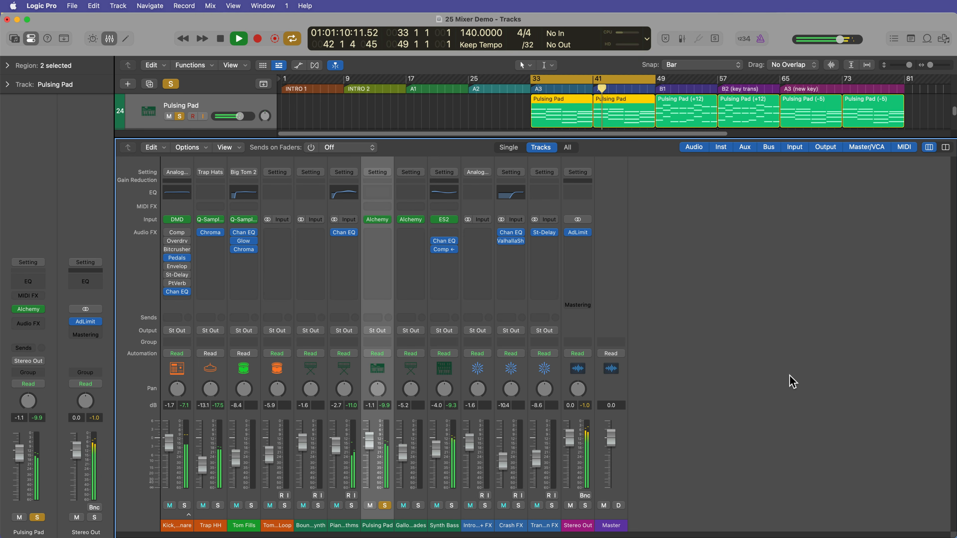
pyautogui.press('space')
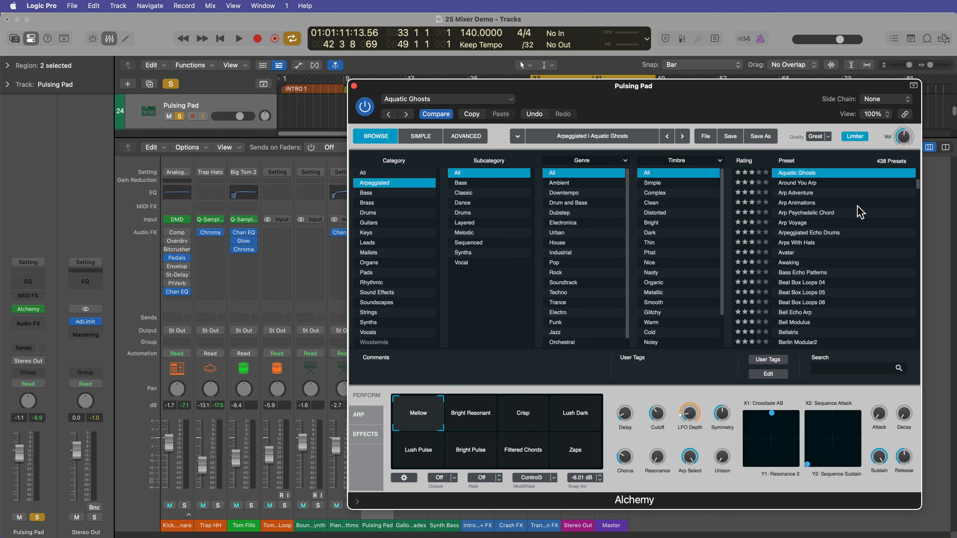
pyautogui.click(353, 86)
pyautogui.keyDown('alt'); pyautogui.click(355, 110); pyautogui.keyUp('alt')
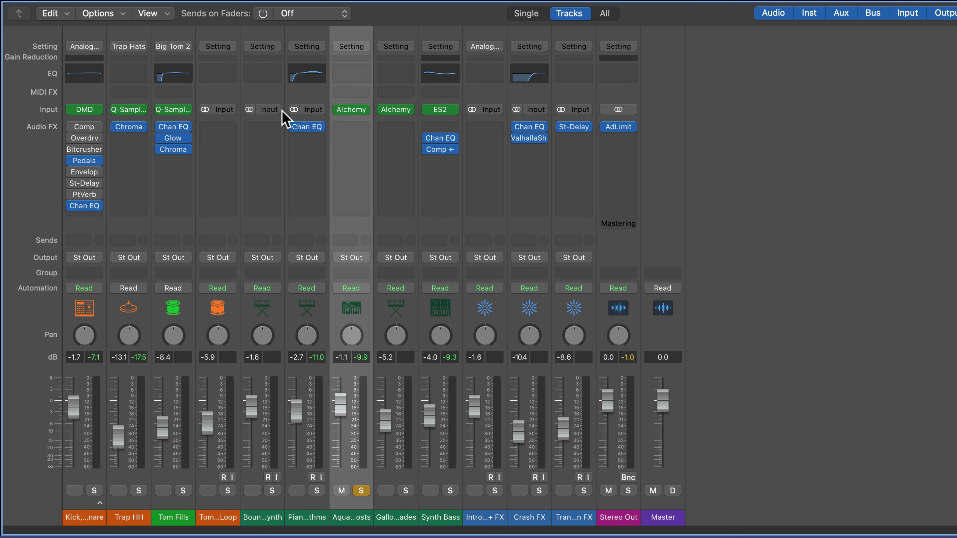
# Step: Select the Tom Fill Loop strip and view the stereo input pairs available in its input slot
pyautogui.click(221, 511)
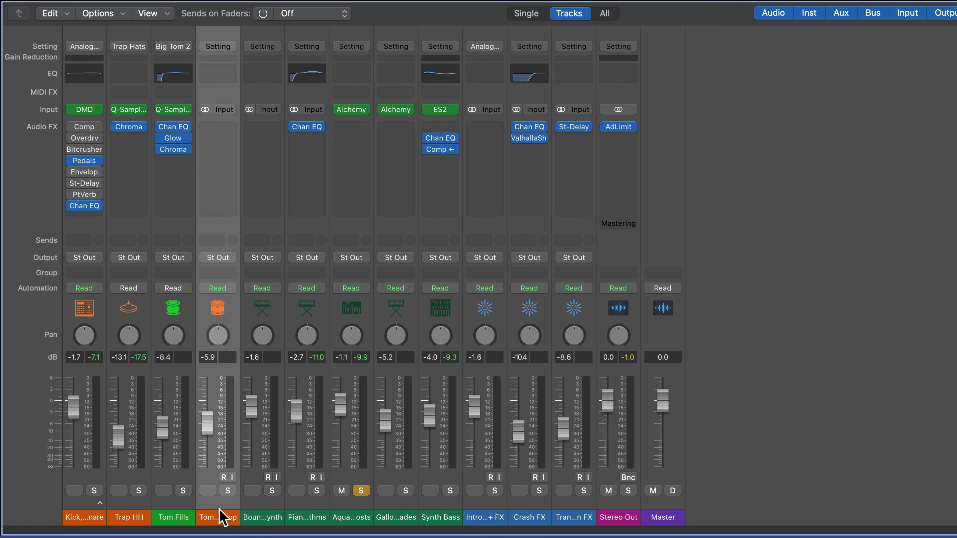
pyautogui.click(223, 110)
pyautogui.moveTo(241, 124)
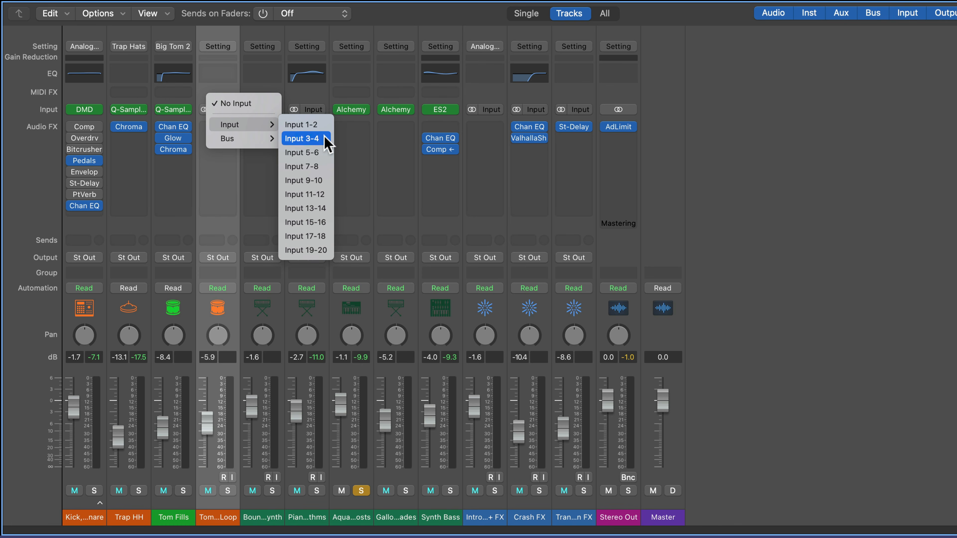
pyautogui.click(802, 178)
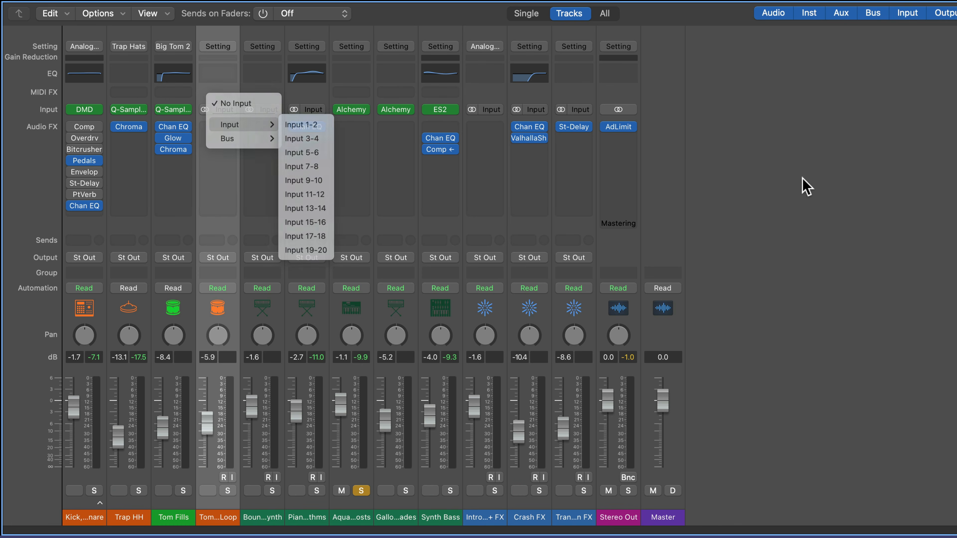
# Step: Switch the Tom Fill Loop strip's input format to mono, view its single-input choices, and switch it back to stereo
pyautogui.click(206, 110)
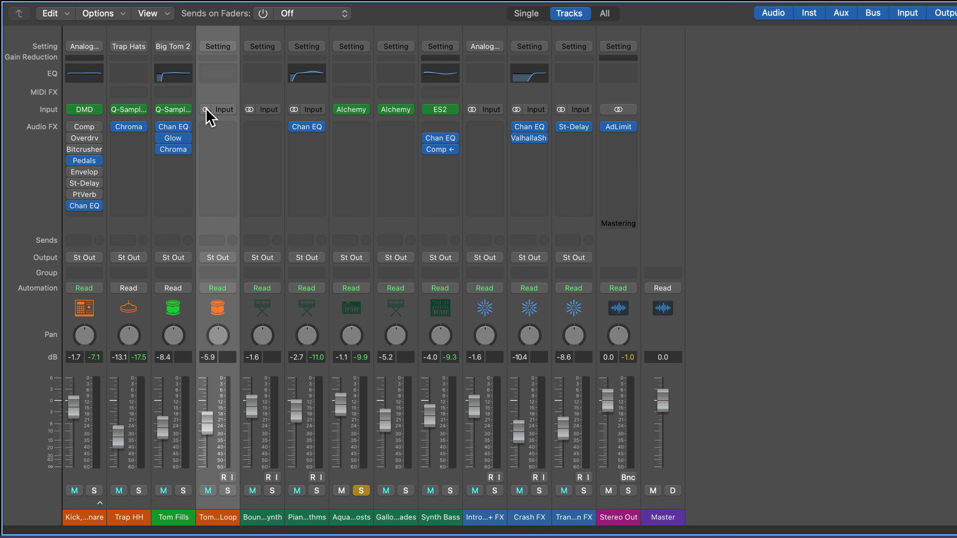
pyautogui.click(221, 109)
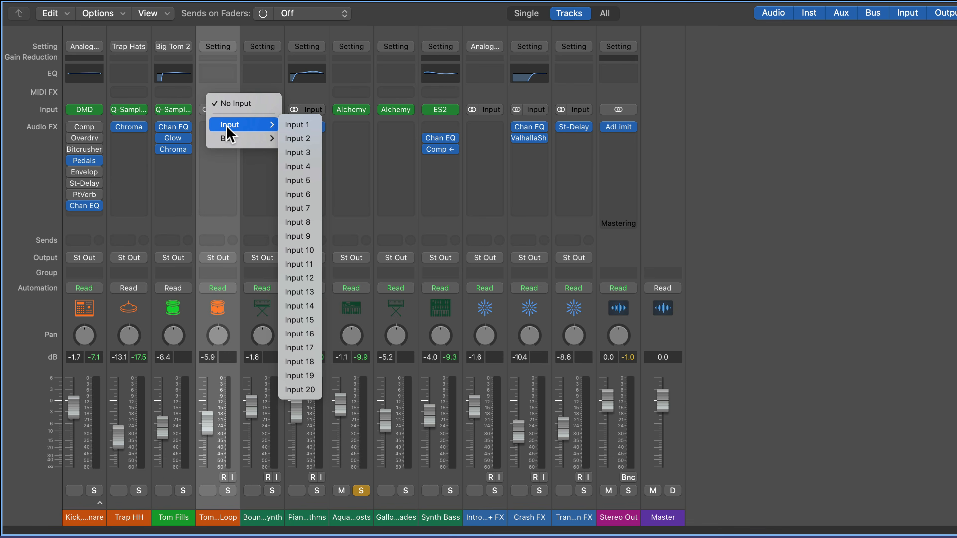
pyautogui.click(804, 148)
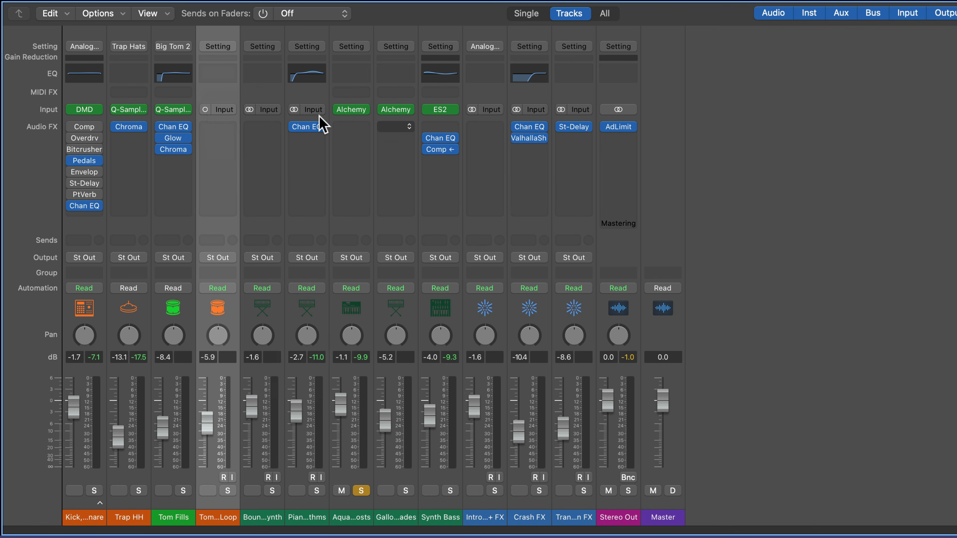
pyautogui.click(206, 108)
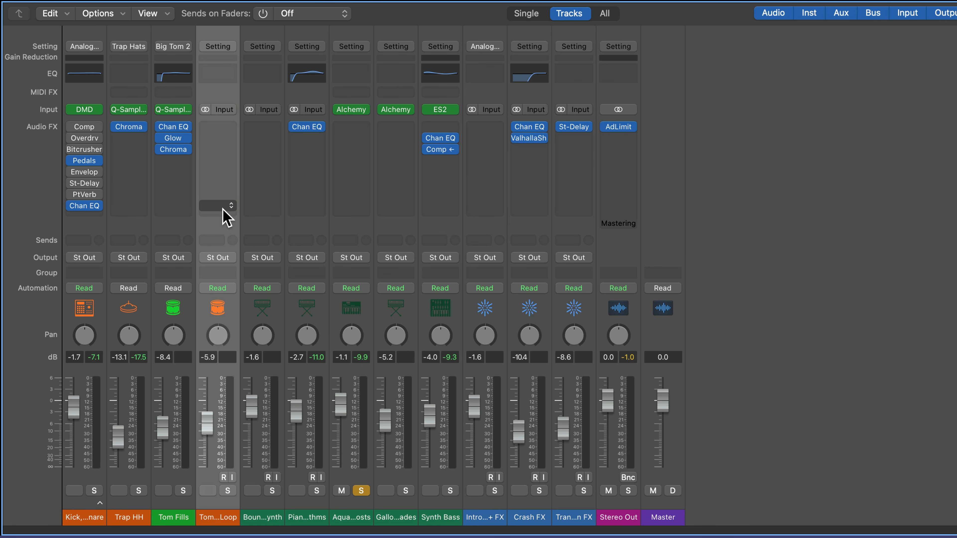
# Step: Browse the audio effect categories, insert a Channel EQ in the Aquatic Ghosts strip's first effect slot, and move its window lower
pyautogui.click(356, 127)
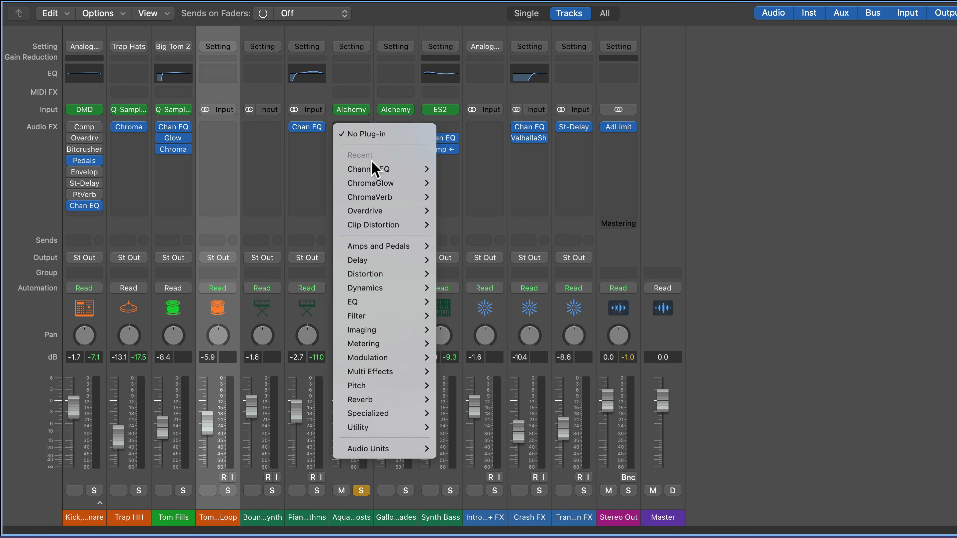
pyautogui.moveTo(374, 168)
pyautogui.click(779, 176)
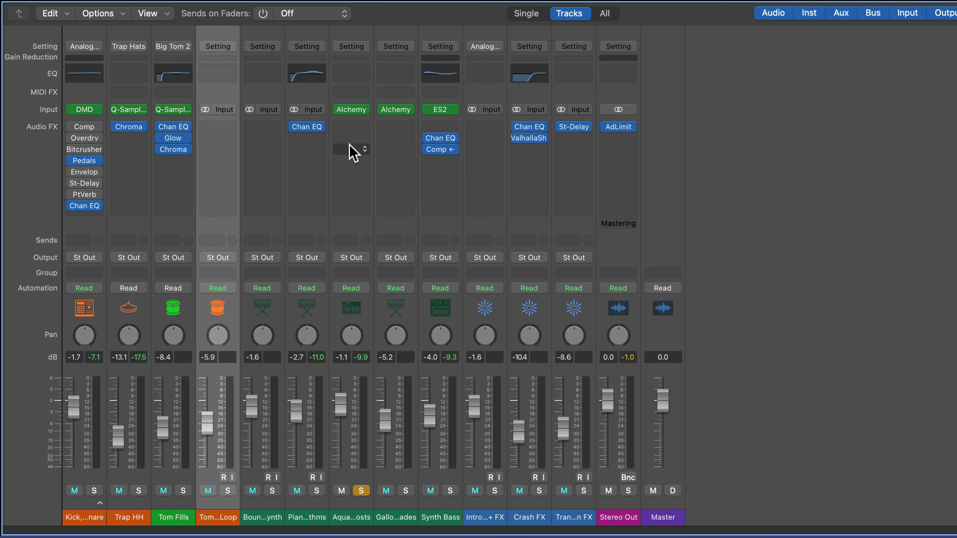
pyautogui.click(350, 128)
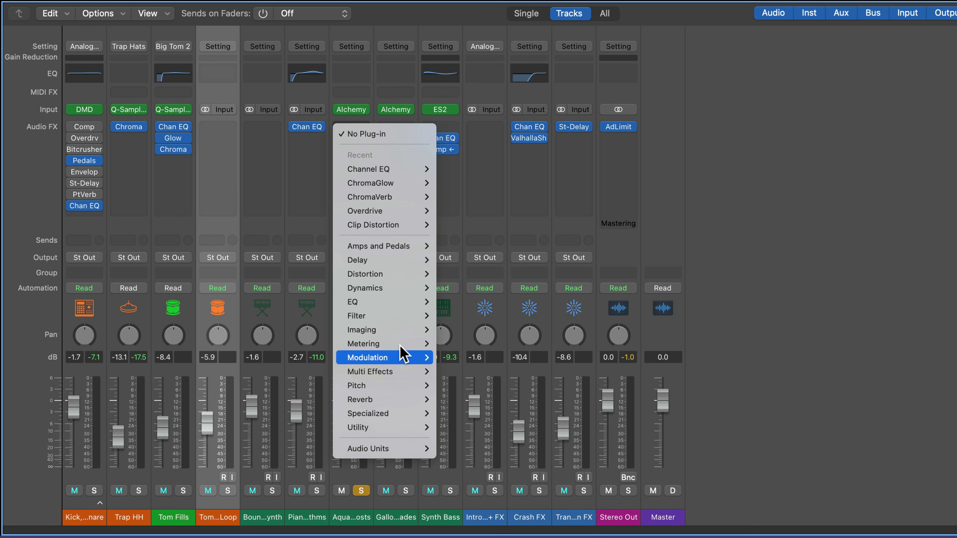
pyautogui.moveTo(403, 248)
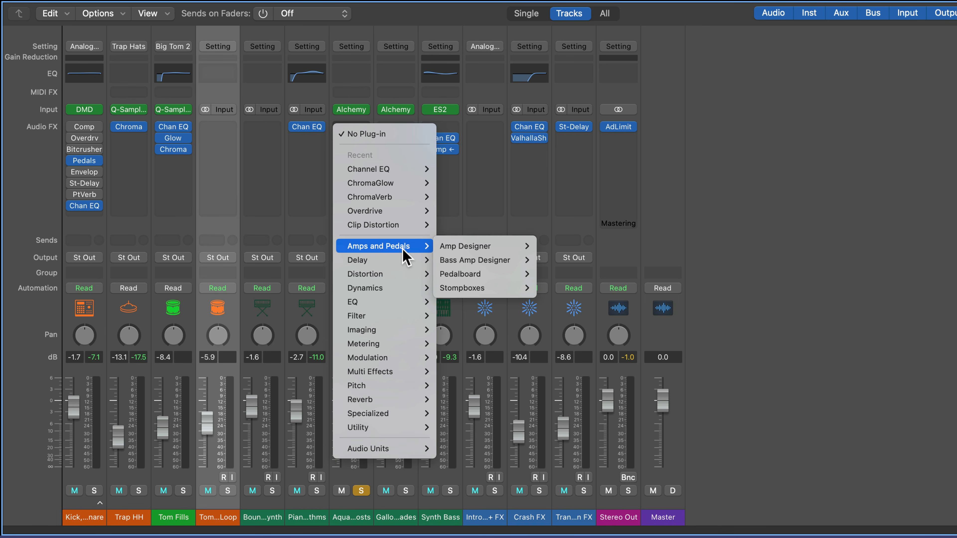
pyautogui.moveTo(389, 225)
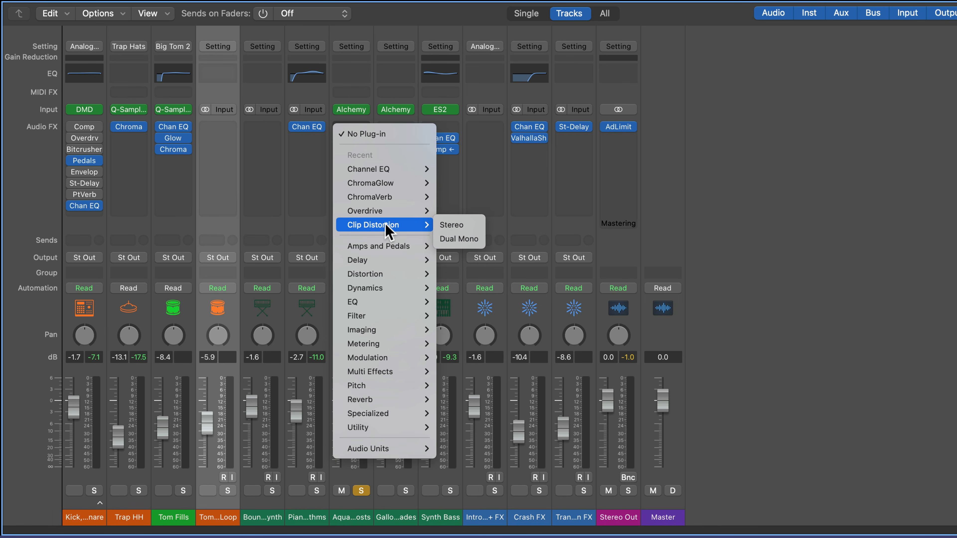
pyautogui.moveTo(378, 306)
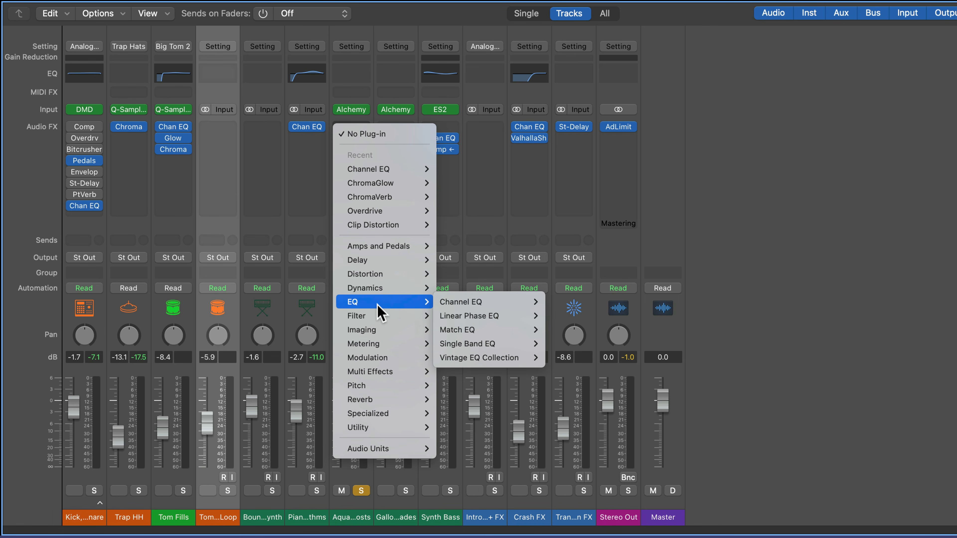
pyautogui.moveTo(497, 305)
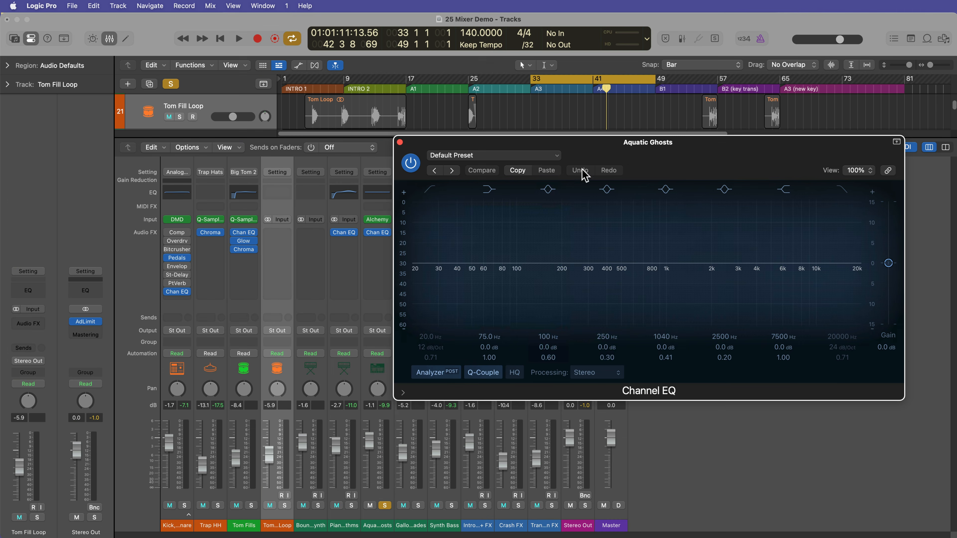
pyautogui.moveTo(625, 151); pyautogui.dragTo(639, 220)
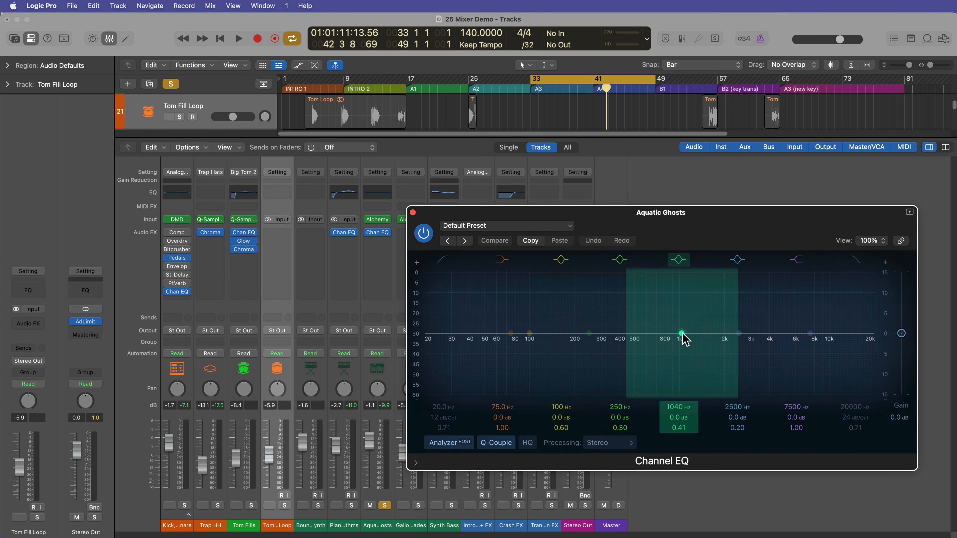
# Step: During playback, boost the Channel EQ by 6.2 dB at 1290 Hz and raise the high shelf by 2.7 dB at 8650 Hz
pyautogui.press('space')
pyautogui.moveTo(683, 333); pyautogui.dragTo(697, 308)
pyautogui.moveTo(821, 332); pyautogui.dragTo(818, 327)
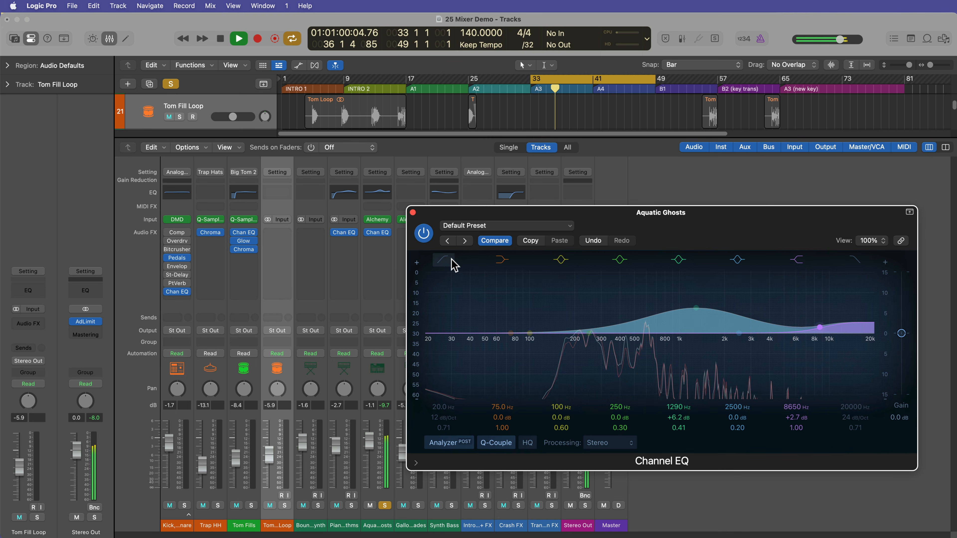
# Step: Add a low cut to the Aquatic Ghosts Channel EQ, raise its cutoff frequency, and close the window and stop playback
pyautogui.moveTo(453, 395); pyautogui.dragTo(527, 394)
pyautogui.click(413, 213)
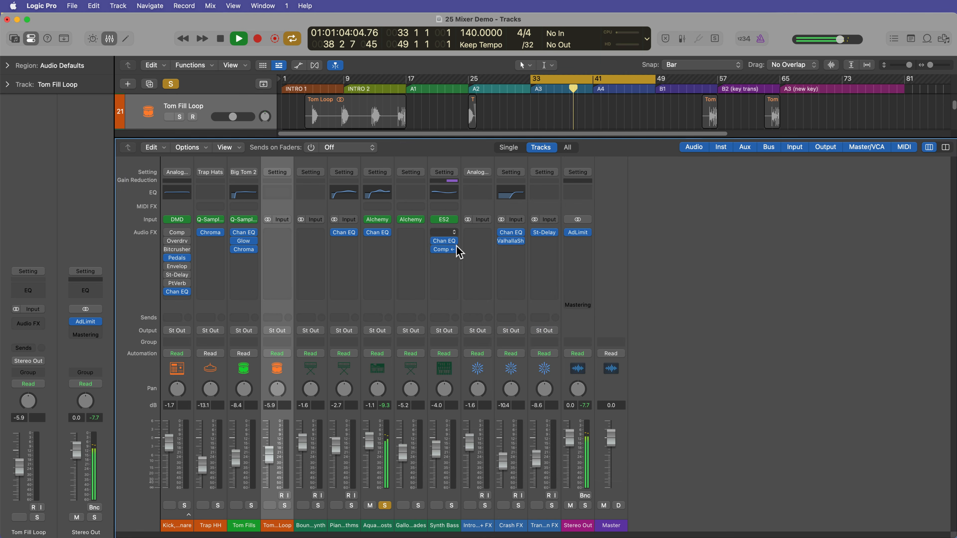
pyautogui.press('space')
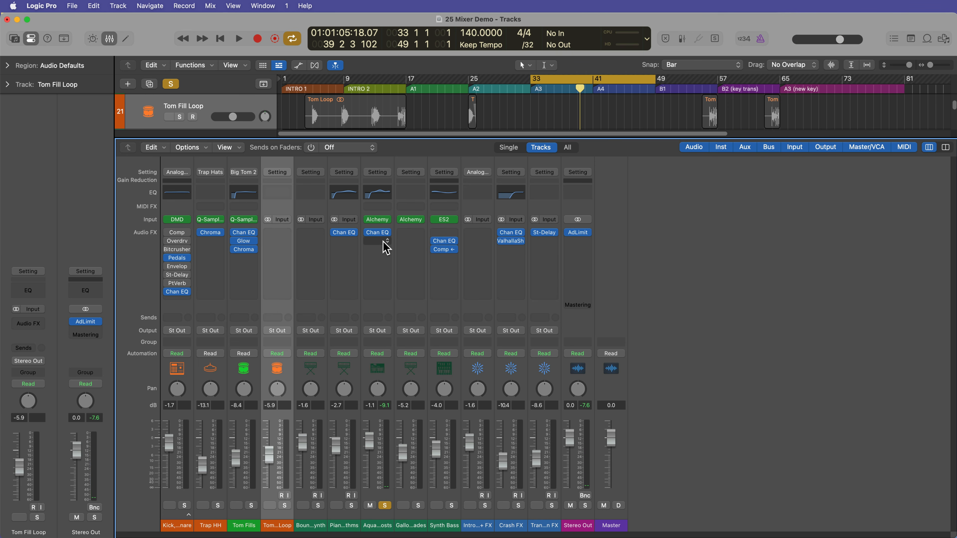
# Step: Insert a stereo ChromaVerb in the Aquatic Ghosts strip's second effect slot and set its room type to Synth Hall
pyautogui.click(384, 242)
pyautogui.moveTo(414, 447)
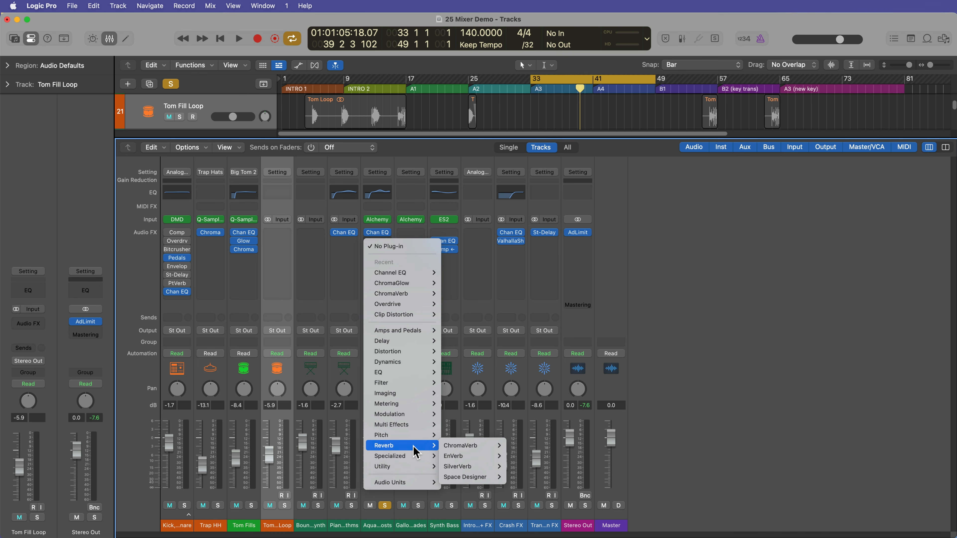
pyautogui.moveTo(487, 450)
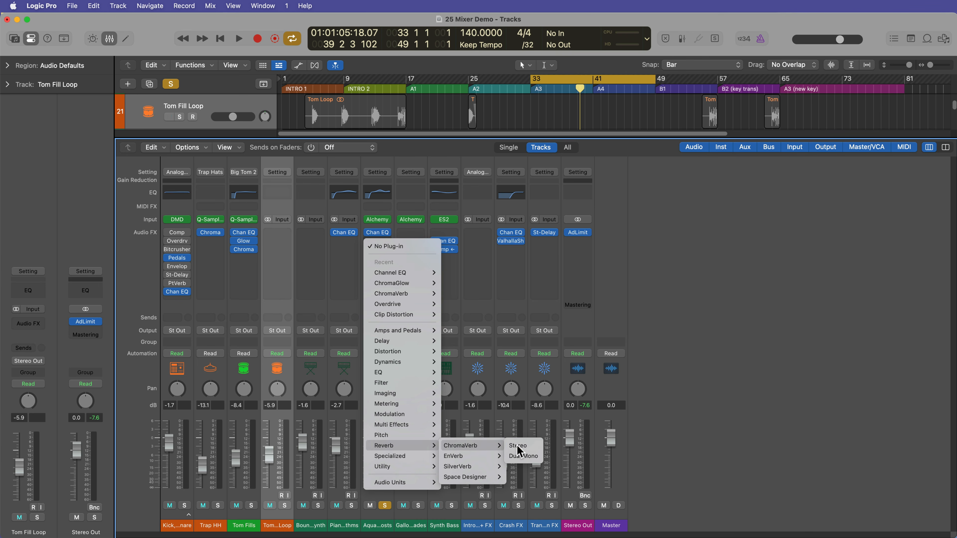
pyautogui.click(519, 447)
pyautogui.click(665, 145)
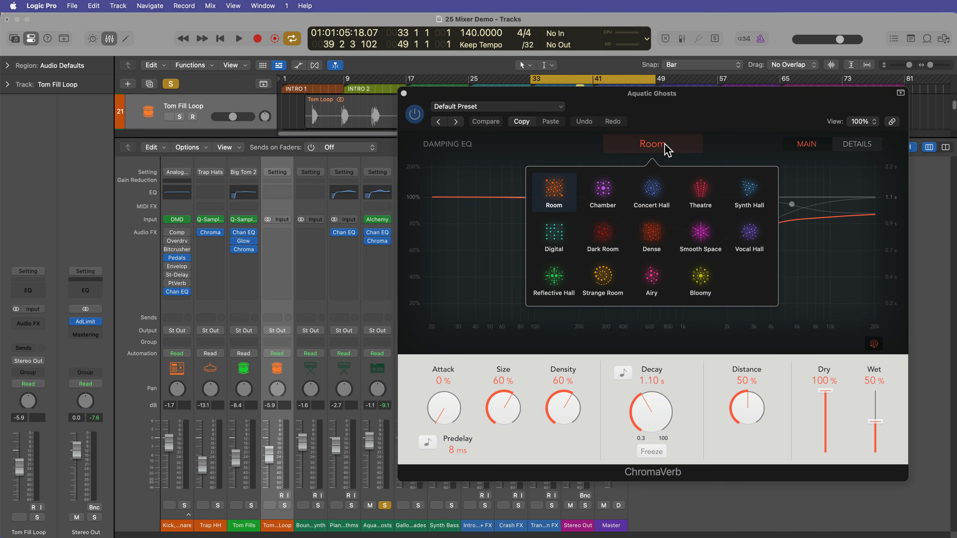
pyautogui.click(749, 194)
# Step: During playback, set ChromaVerb's Dry level to 87% and Wet level to 68%, and stop playback and close its window
pyautogui.click(757, 106)
pyautogui.press('space')
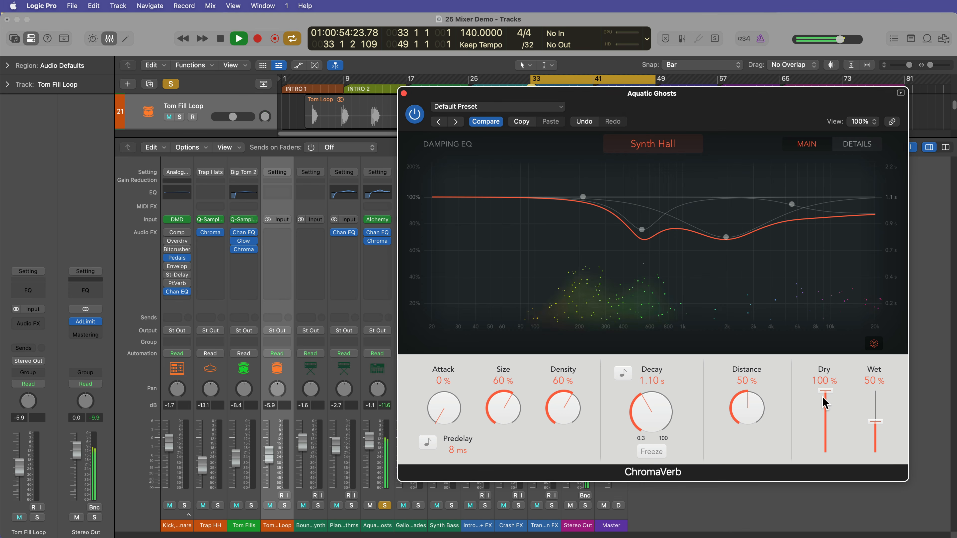
pyautogui.moveTo(825, 392); pyautogui.dragTo(826, 401)
pyautogui.moveTo(873, 426); pyautogui.dragTo(834, 405)
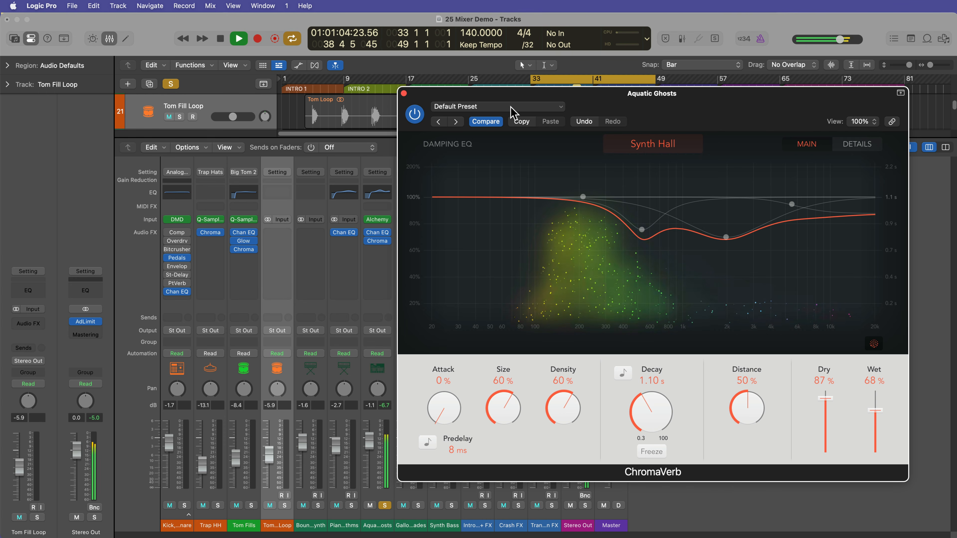
pyautogui.press('space')
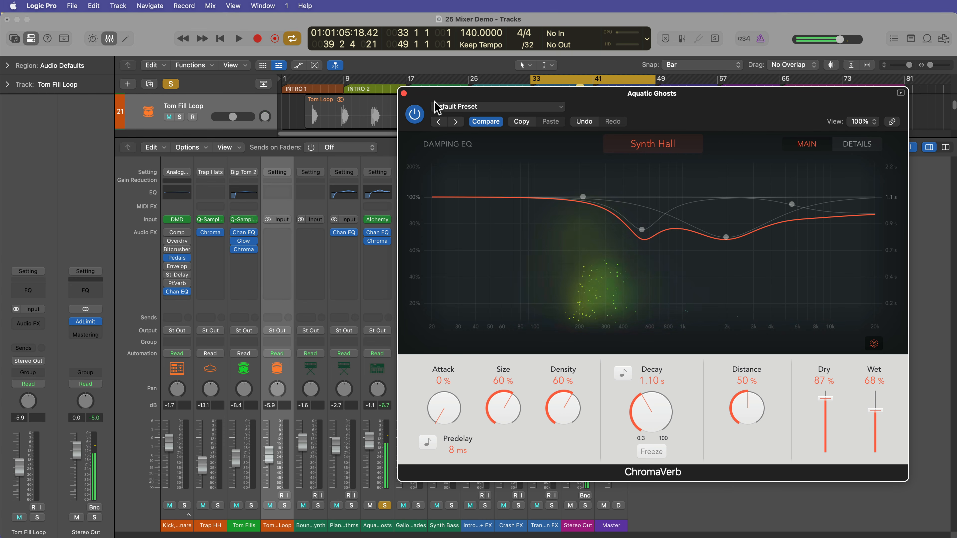
pyautogui.click(403, 93)
# Step: Replace ChromaVerb on the Aquatic Ghosts strip with the stereo Native Instruments Replika Audio Unit and move its window clear of the strips
pyautogui.moveTo(389, 240)
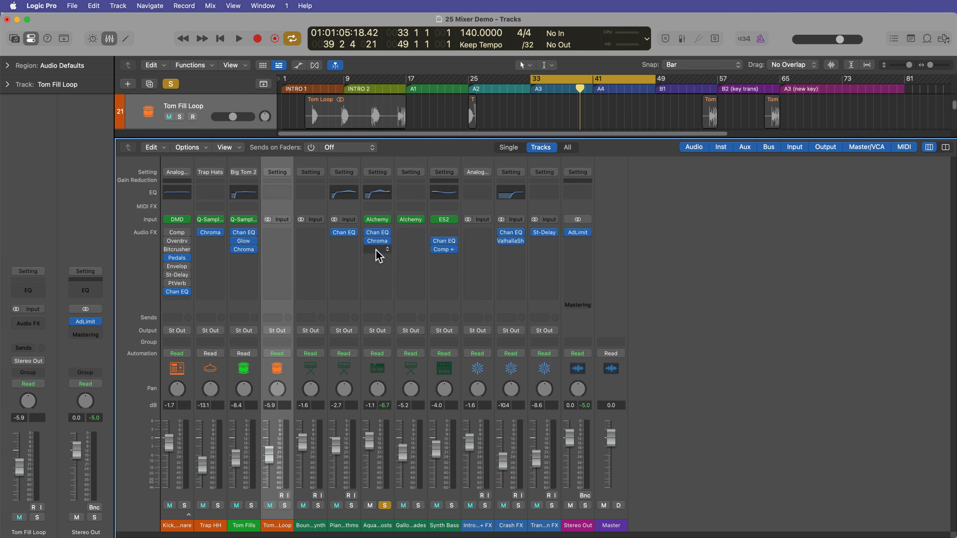
pyautogui.click(387, 241)
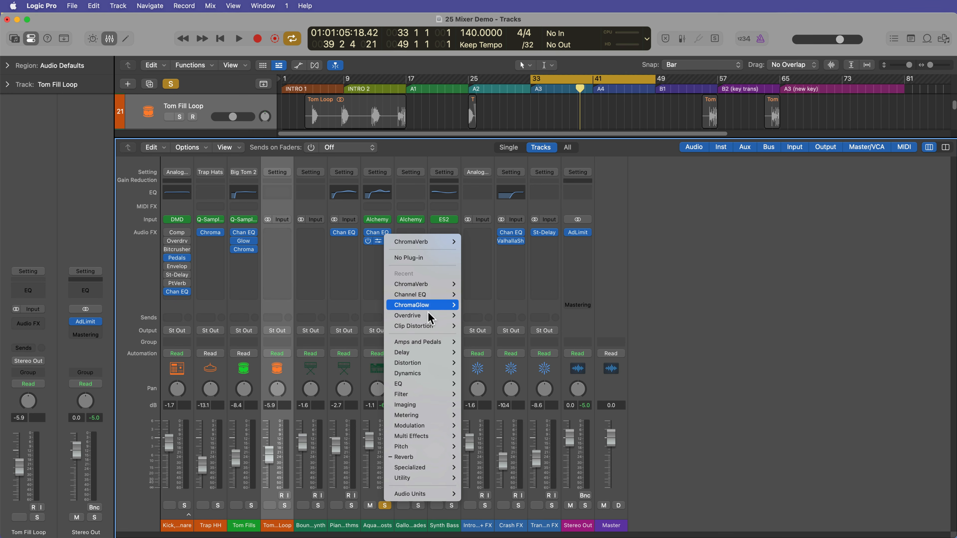
pyautogui.moveTo(440, 497)
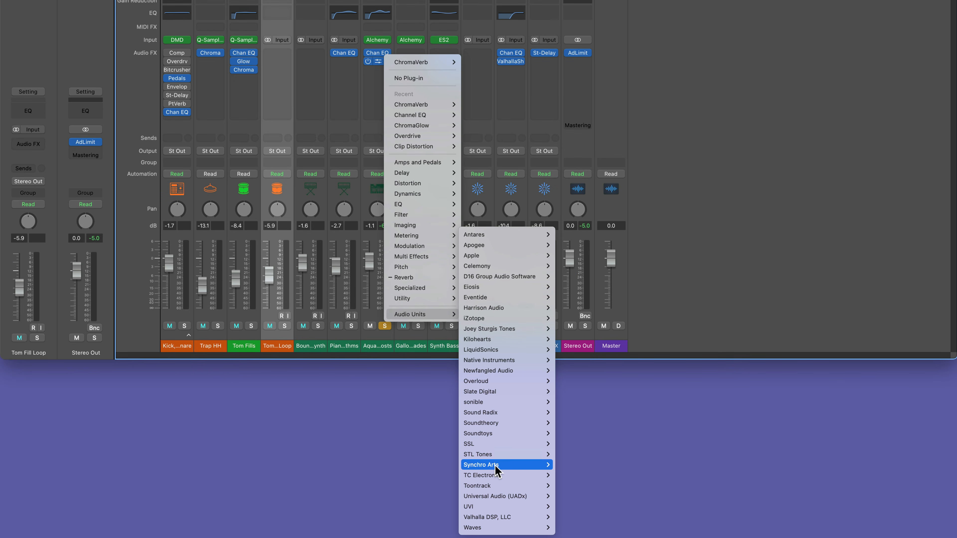
pyautogui.moveTo(494, 494)
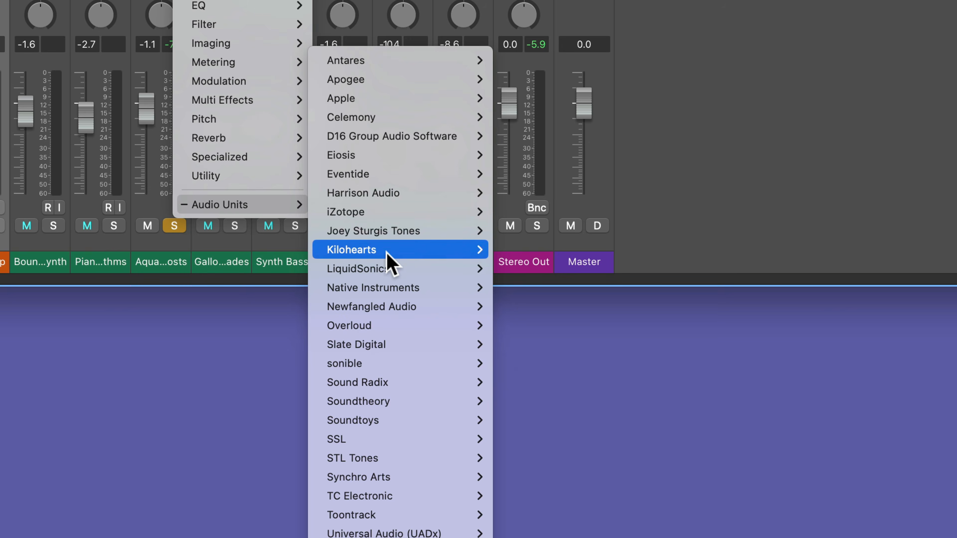
pyautogui.moveTo(499, 362)
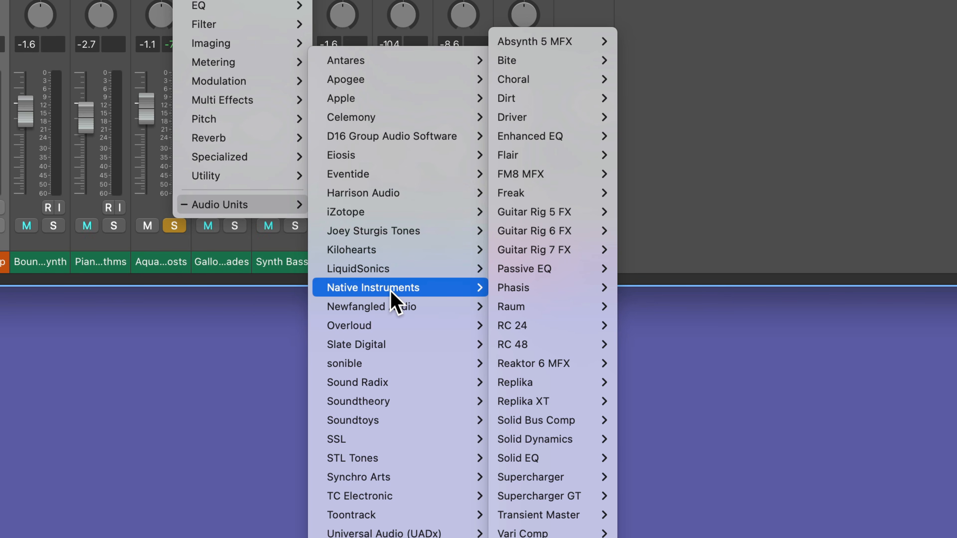
pyautogui.moveTo(578, 381)
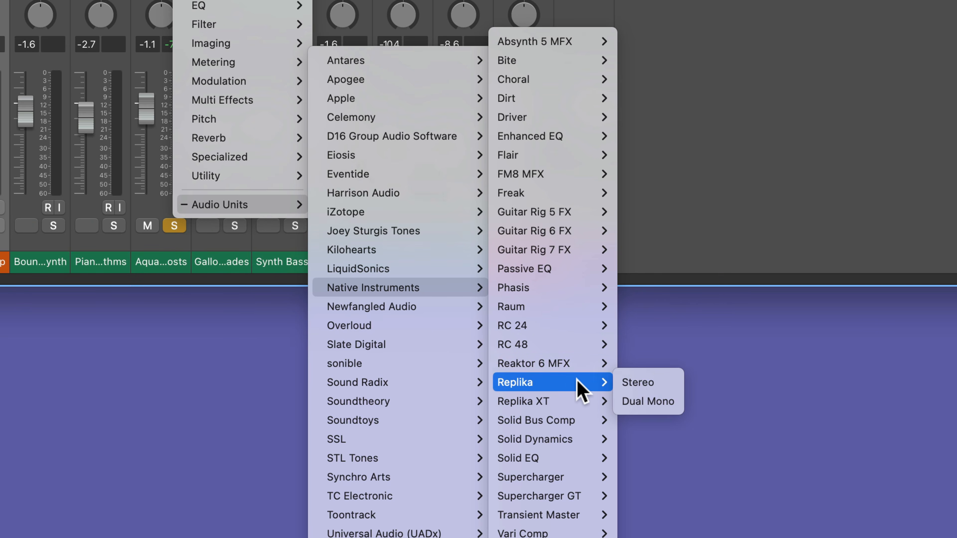
pyautogui.click(639, 385)
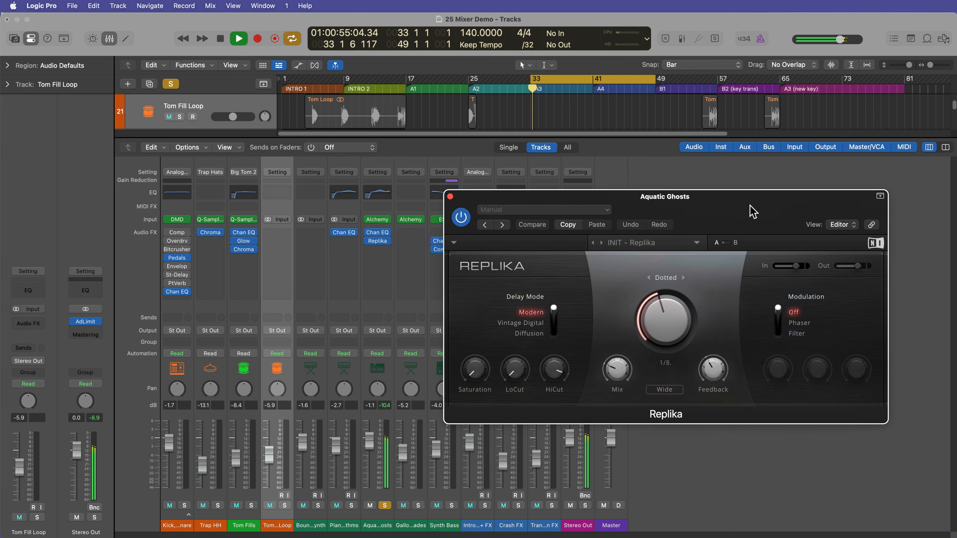
pyautogui.moveTo(752, 211); pyautogui.dragTo(770, 262)
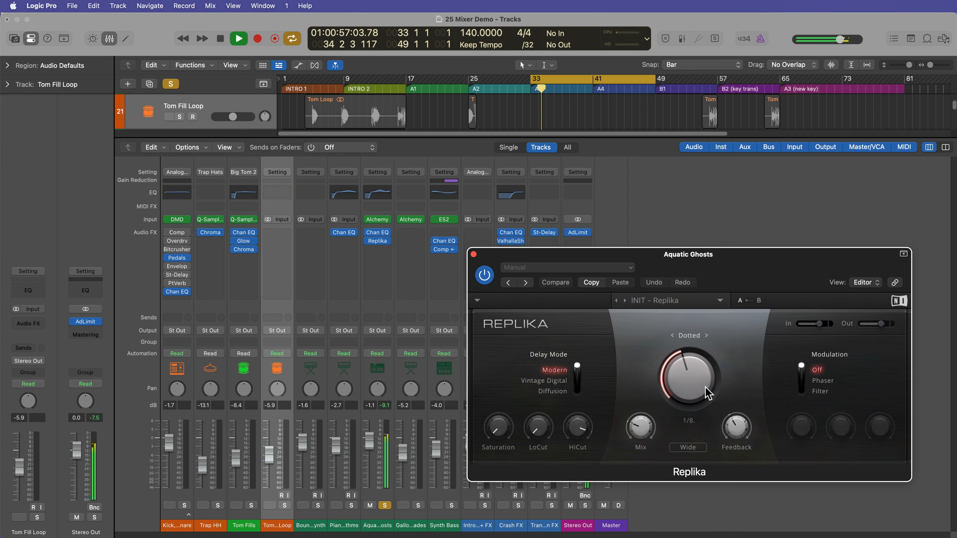
# Step: During playback, lower Replika's high cut, set its mix to 80% / 20% and feedback to 33%, and raise the saturation
pyautogui.moveTo(578, 428); pyautogui.dragTo(584, 466)
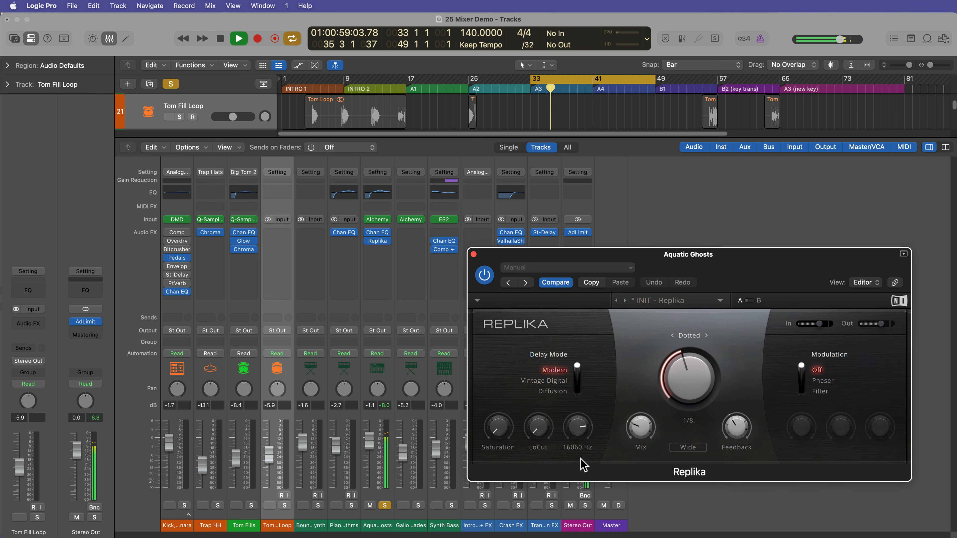
pyautogui.moveTo(640, 428); pyautogui.dragTo(636, 454)
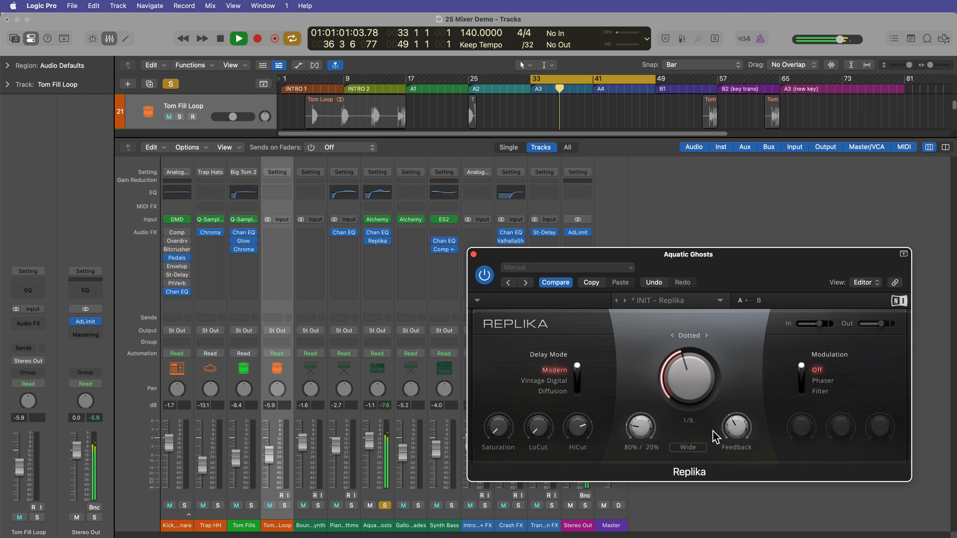
pyautogui.moveTo(736, 428); pyautogui.dragTo(739, 455)
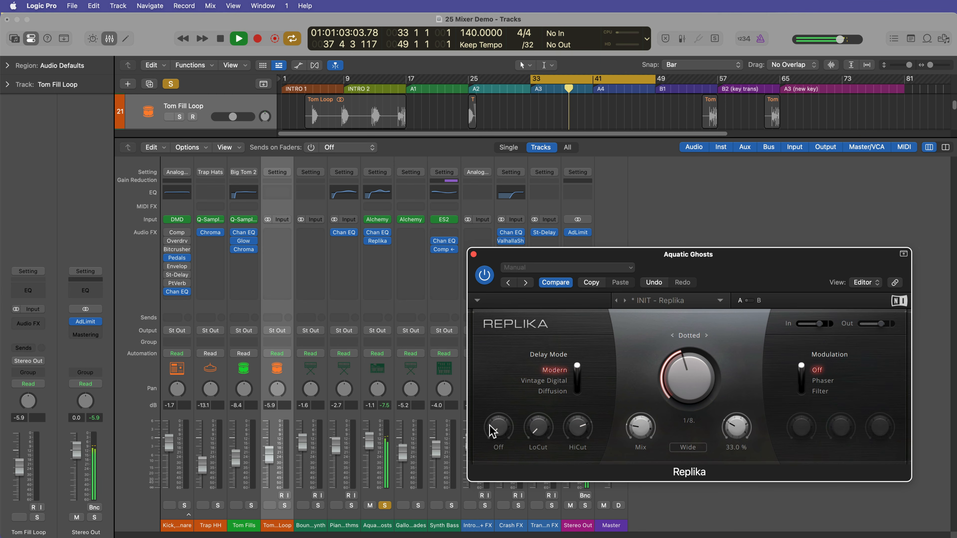
pyautogui.moveTo(491, 431); pyautogui.dragTo(524, 364)
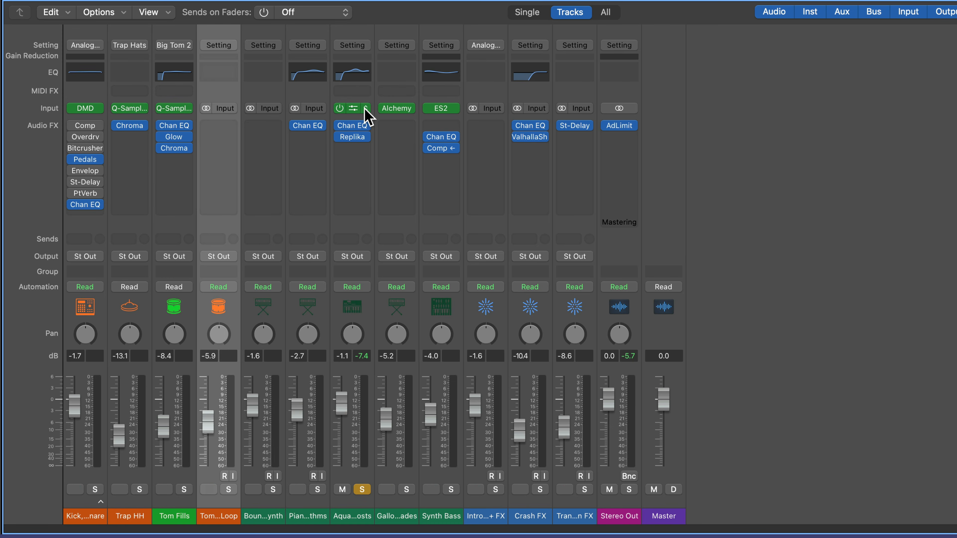
# Step: Replace the Aquatic Ghosts strip's Alchemy instrument with Sonic Academy's stereo ANA 2, reset the strip's peak reading and stop playback
pyautogui.click(365, 110)
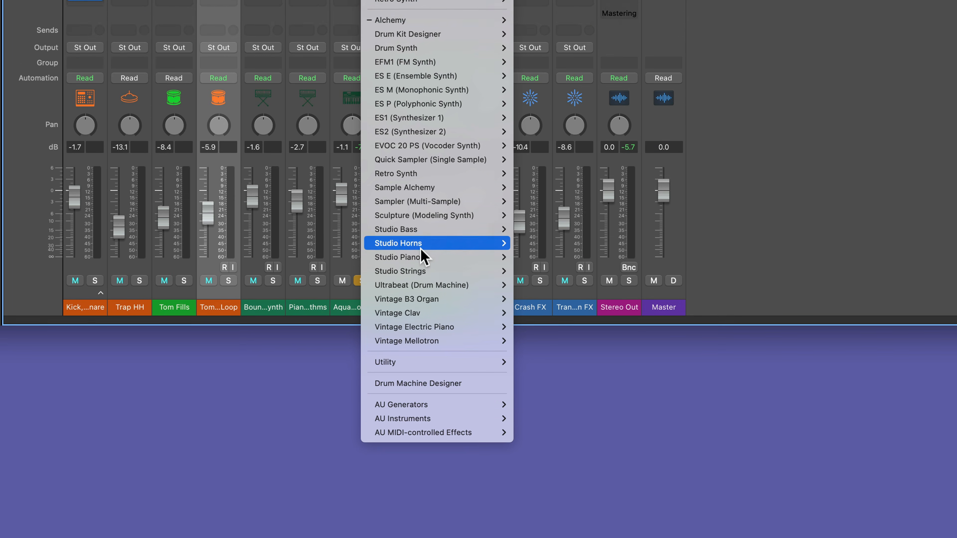
pyautogui.moveTo(433, 394)
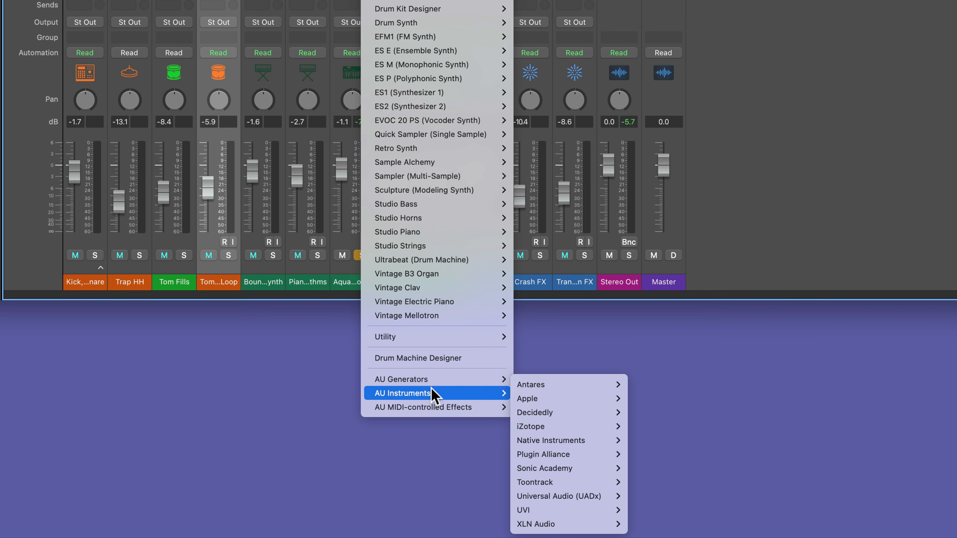
pyautogui.moveTo(559, 444)
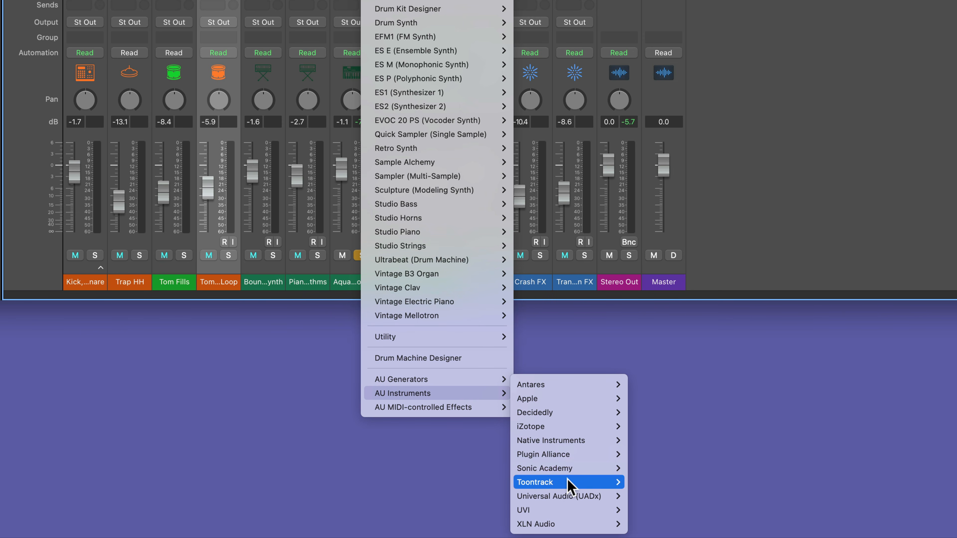
pyautogui.moveTo(567, 471)
pyautogui.moveTo(671, 476)
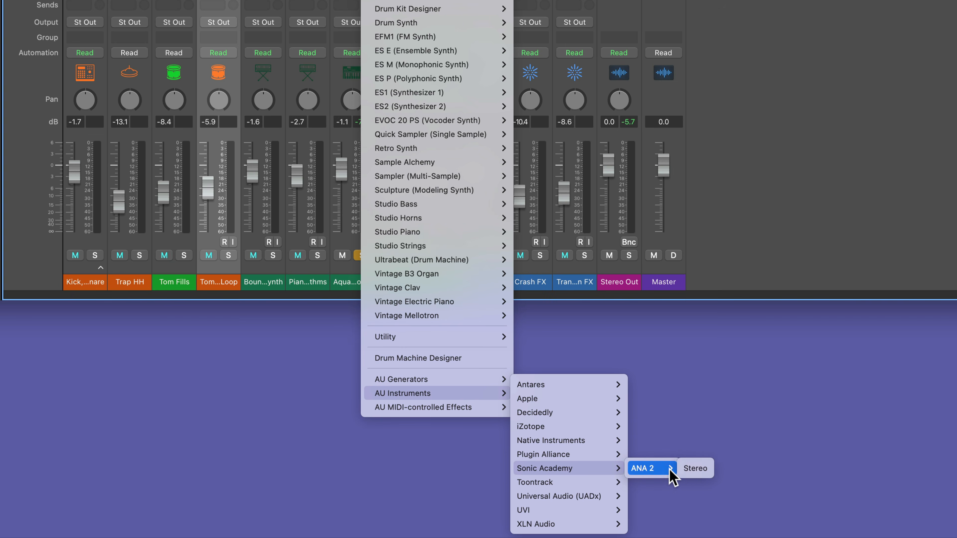
pyautogui.click(701, 469)
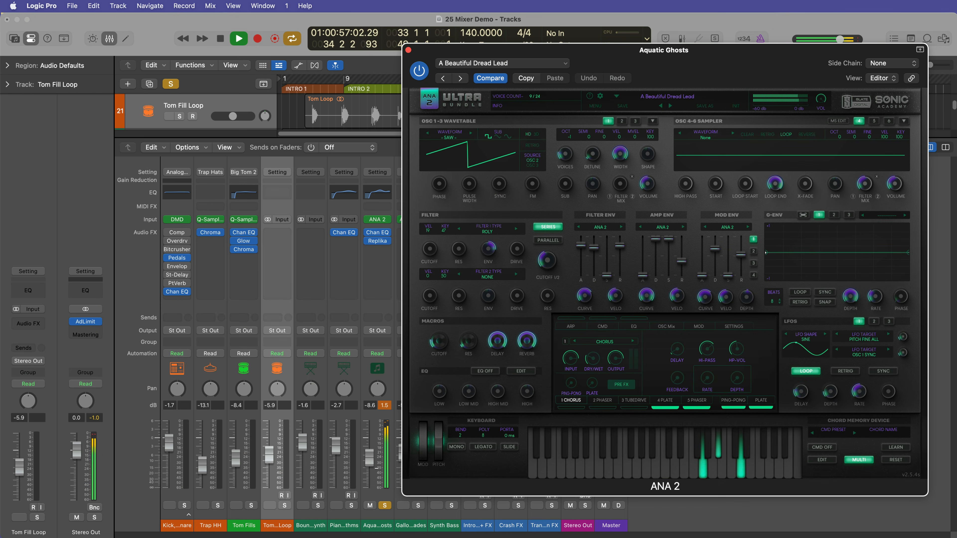
pyautogui.click(383, 408)
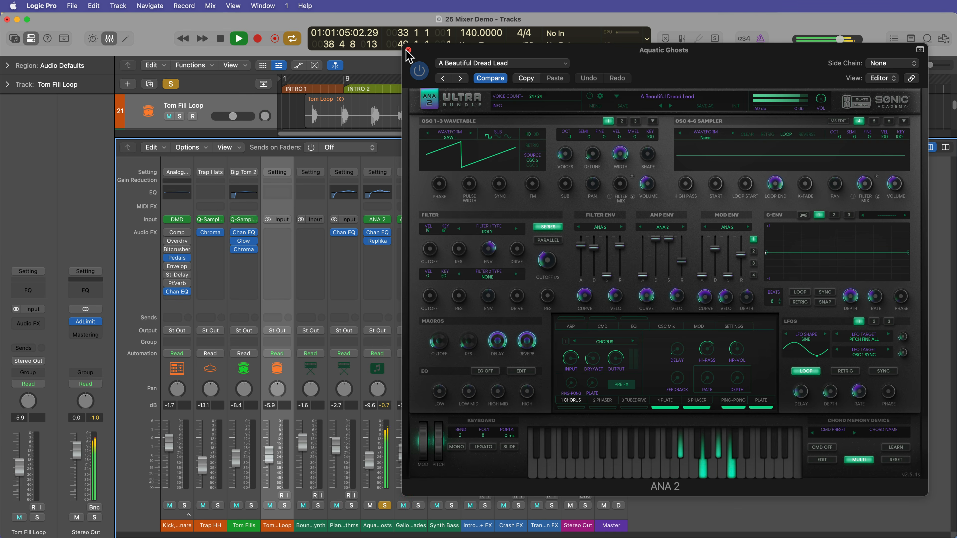
pyautogui.press('space')
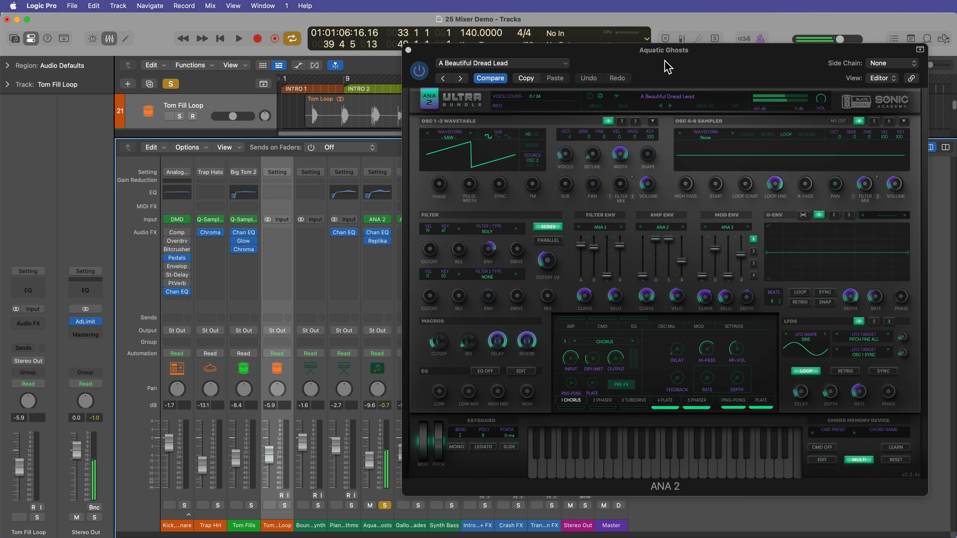
# Step: Look through ANA 2's AU presets and open the preset browser inside the plug-in
pyautogui.click(559, 64)
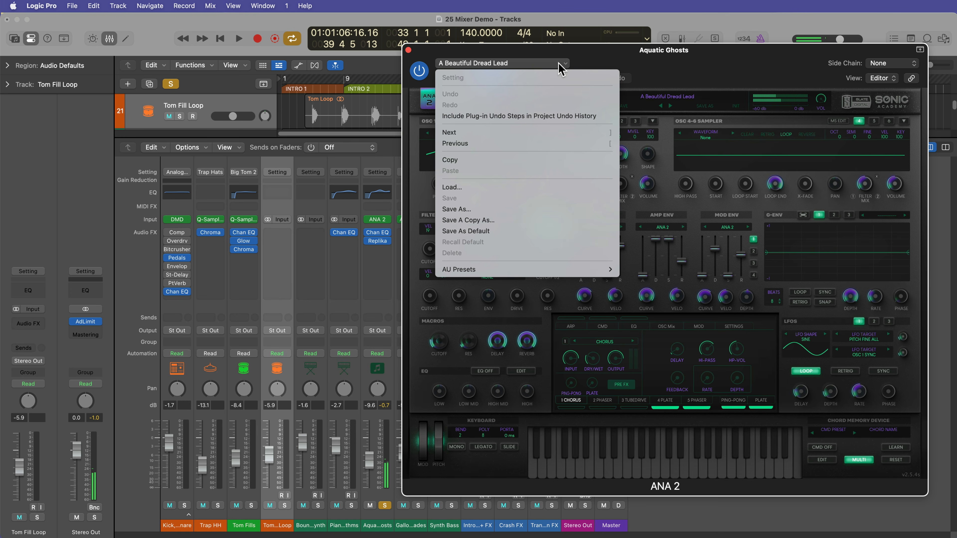
pyautogui.moveTo(541, 270)
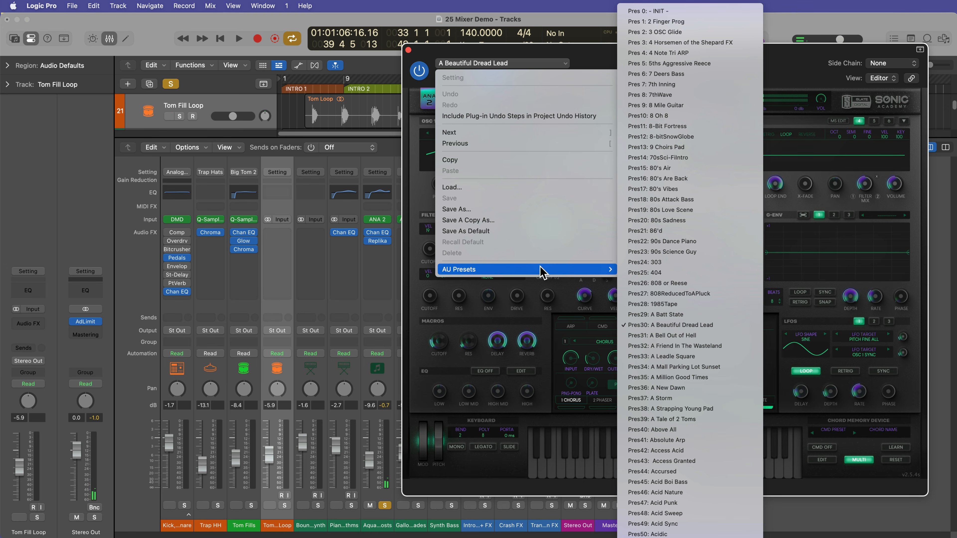
pyautogui.click(592, 58)
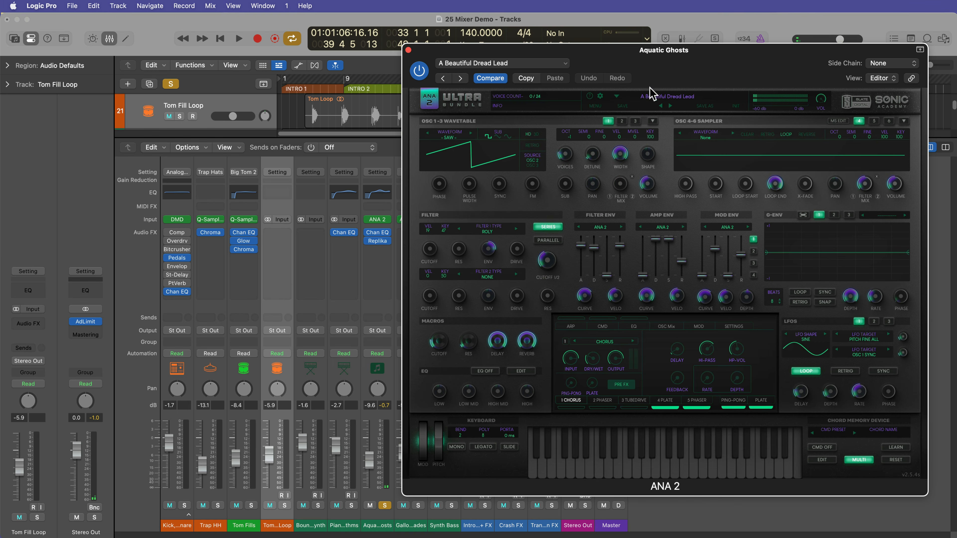
pyautogui.click(661, 99)
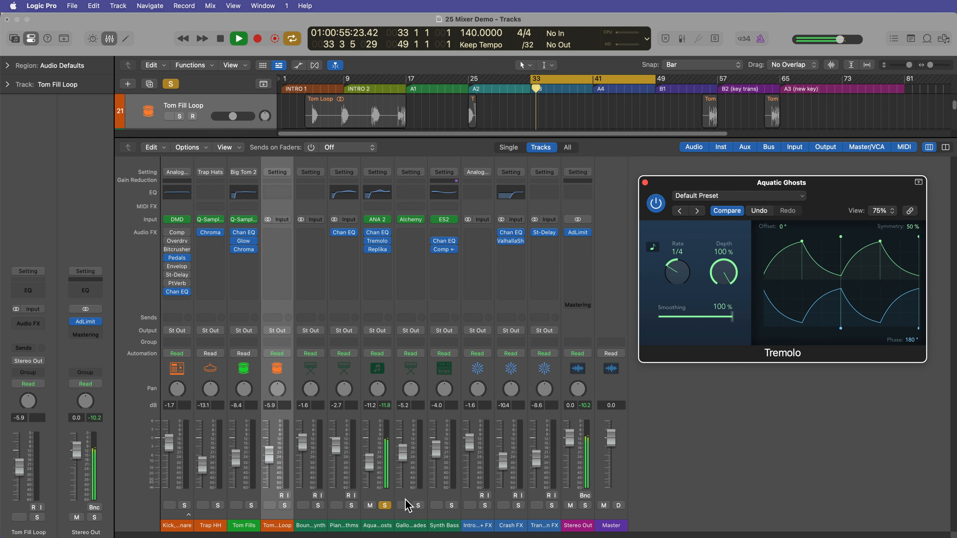
# Step: Take the Aquatic Ghosts strip out of solo during playback, and close its Tremolo window and stop playback
pyautogui.click(384, 505)
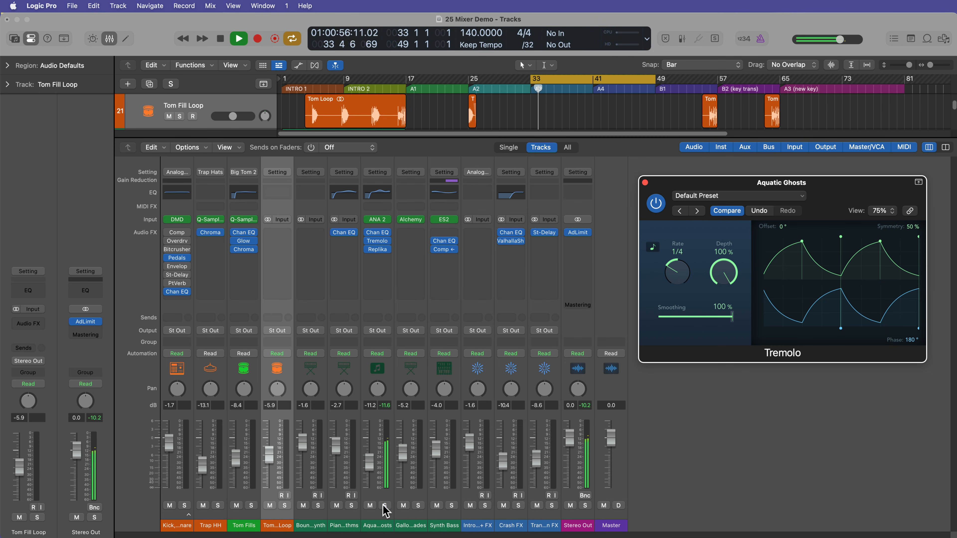
pyautogui.click(644, 182)
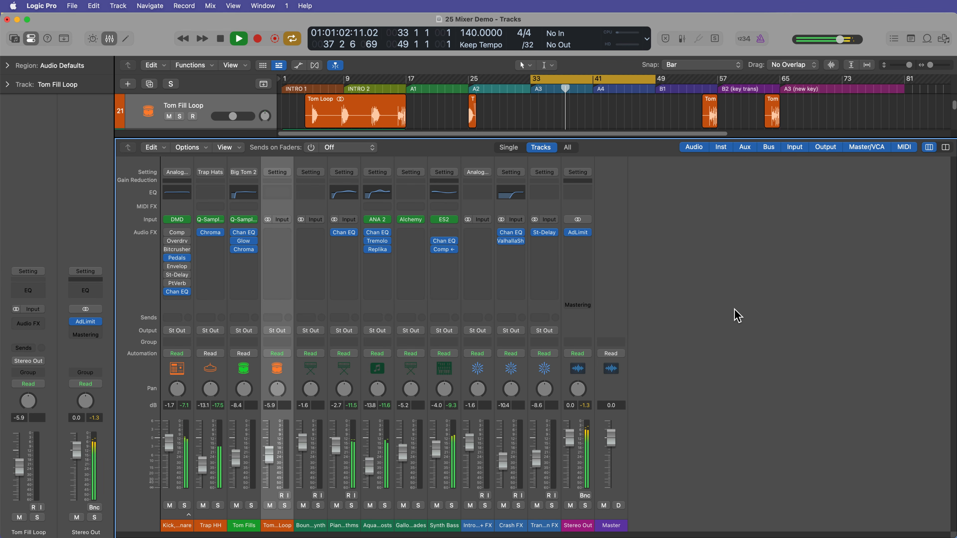
pyautogui.press('space')
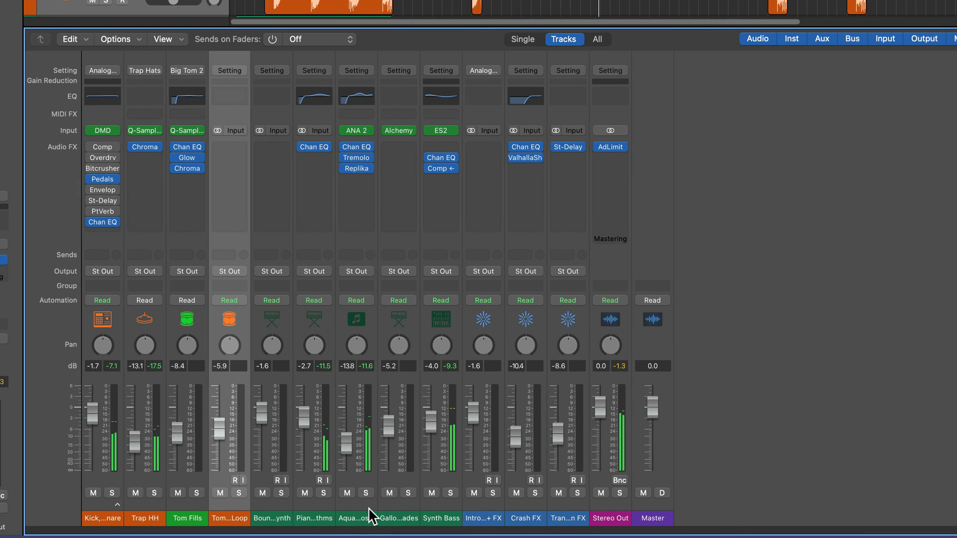
# Step: Select the Aquatic Ghosts strip, bypass its Channel EQ, Tremolo and Replika together, and turn all three back on
pyautogui.click(386, 527)
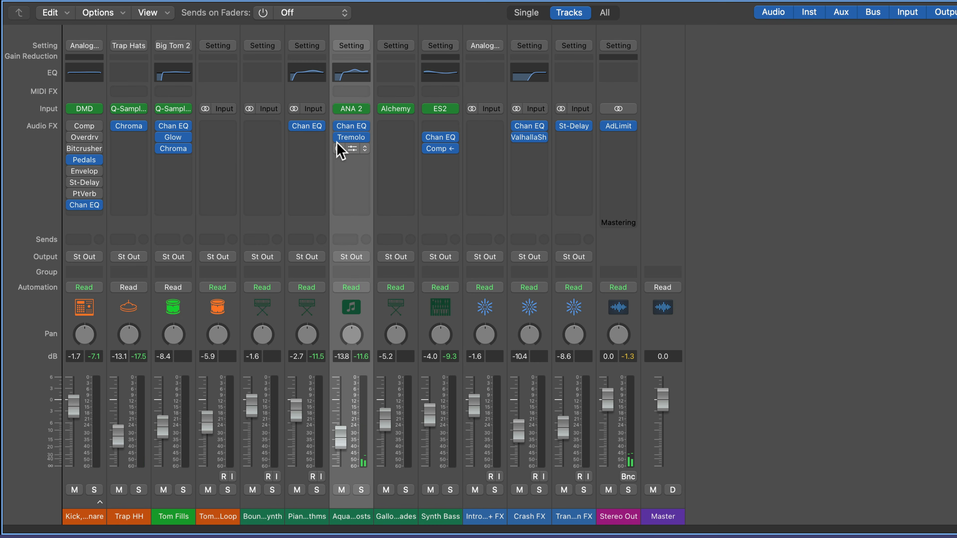
pyautogui.click(336, 124)
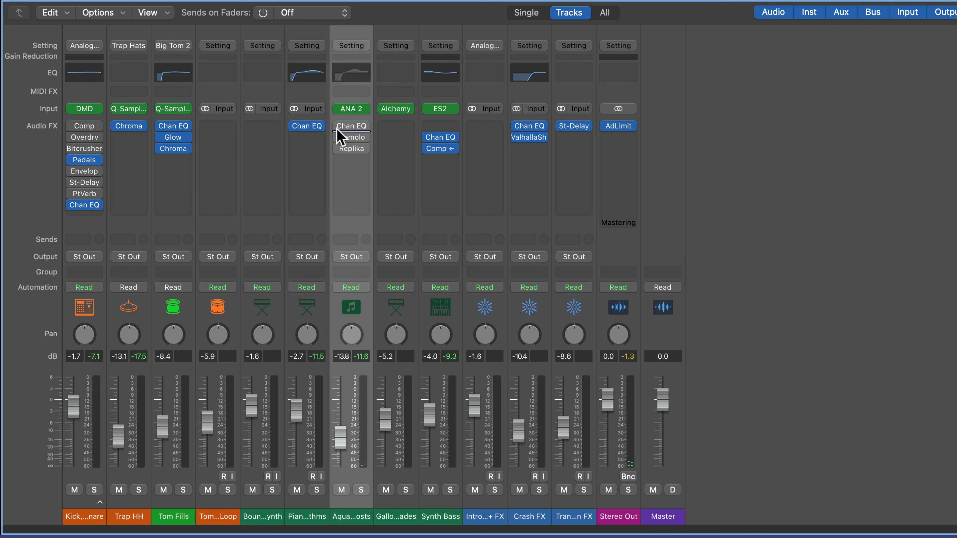
pyautogui.click(338, 126)
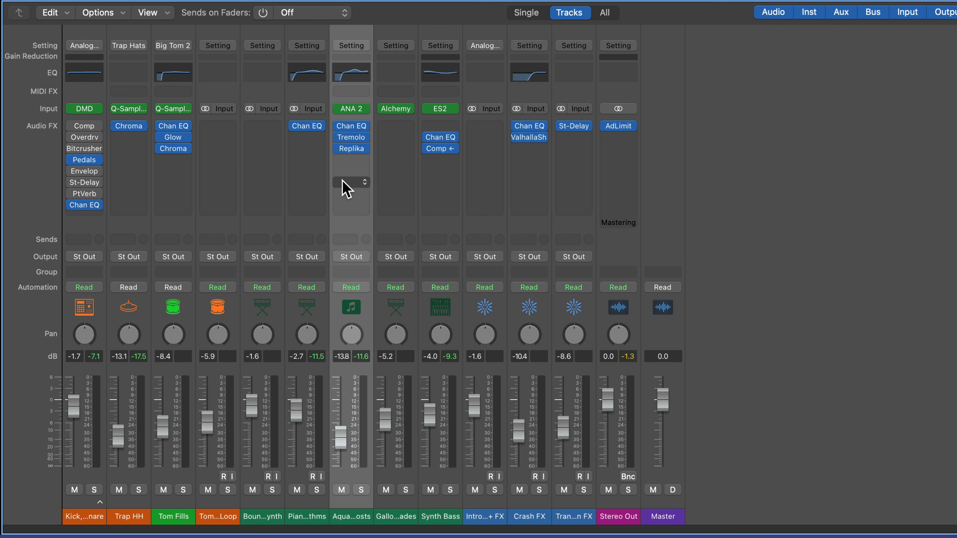
# Step: Open and close the Replika window on the Aquatic Ghosts strip, and look through that slot's plug-in choices
pyautogui.click(353, 150)
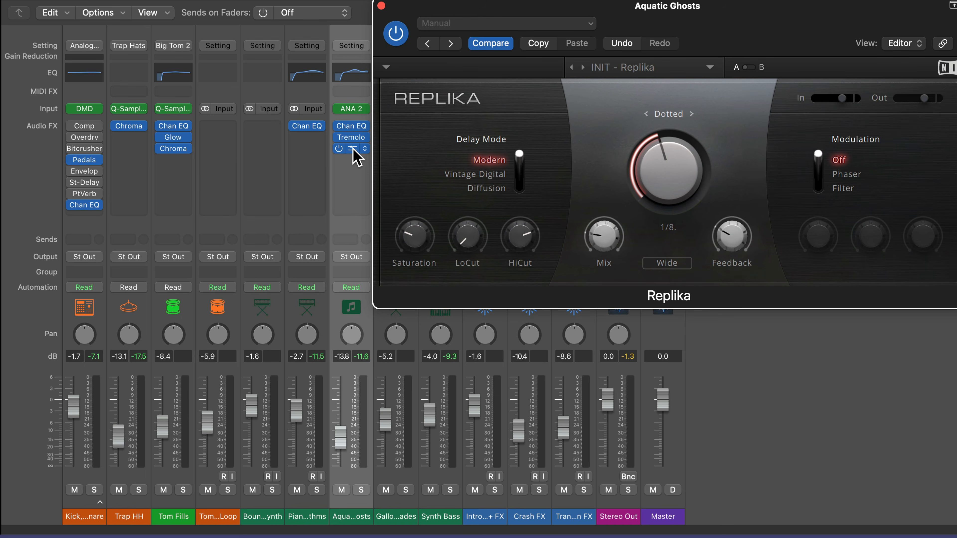
pyautogui.click(353, 150)
pyautogui.click(363, 150)
pyautogui.moveTo(410, 157)
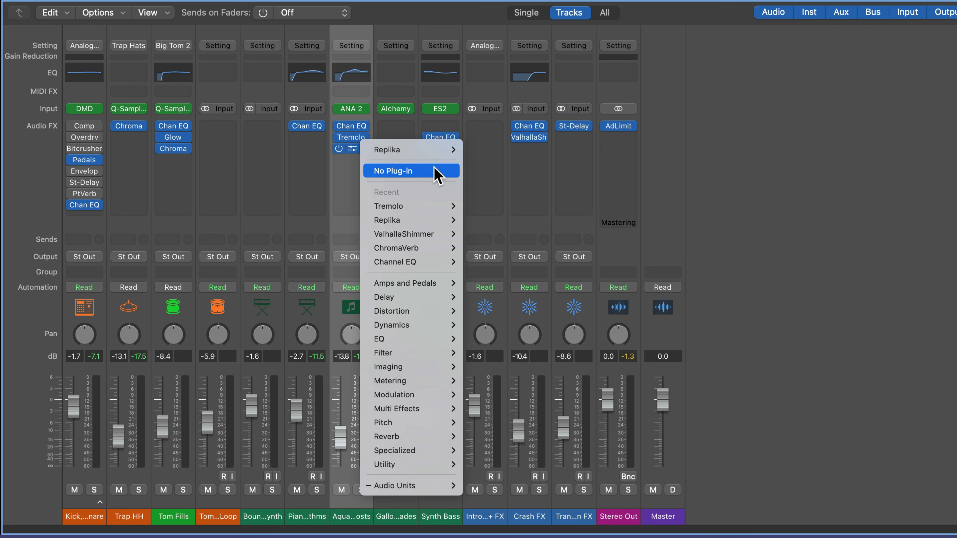
pyautogui.click(354, 149)
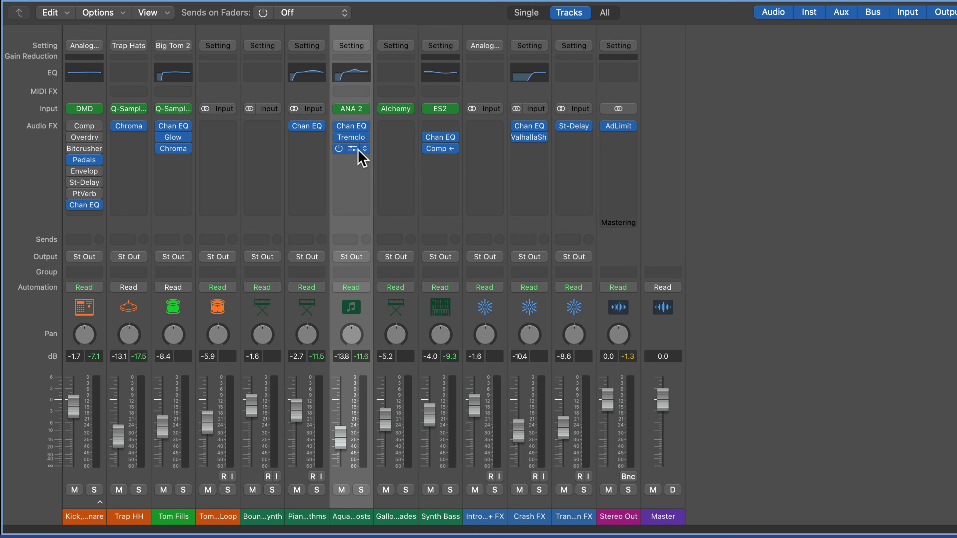
# Step: Copy Aquatic Ghosts' Tremolo to the three strips before it, then select all four strips, bypass their Tremolos together and turn them back on
pyautogui.moveTo(354, 138); pyautogui.dragTo(229, 141)
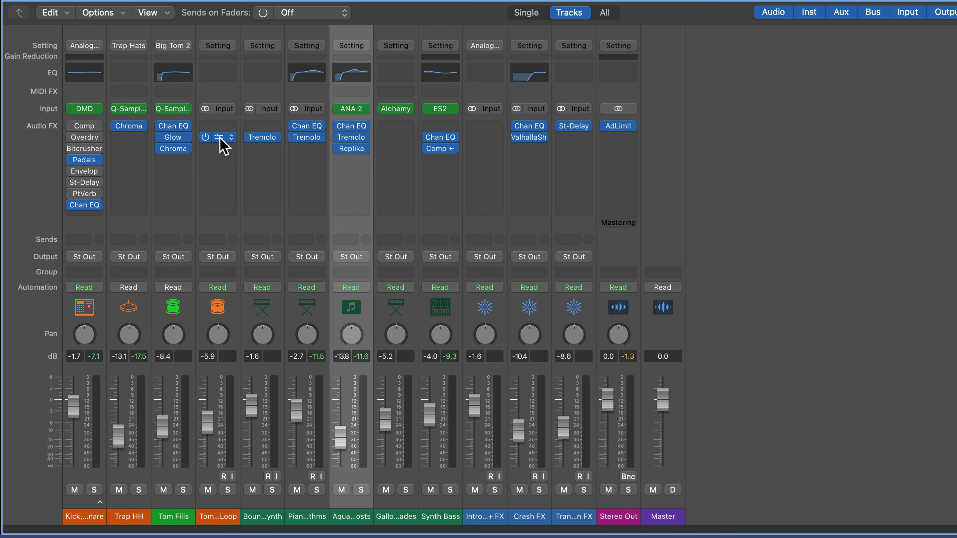
pyautogui.moveTo(222, 509); pyautogui.dragTo(345, 512)
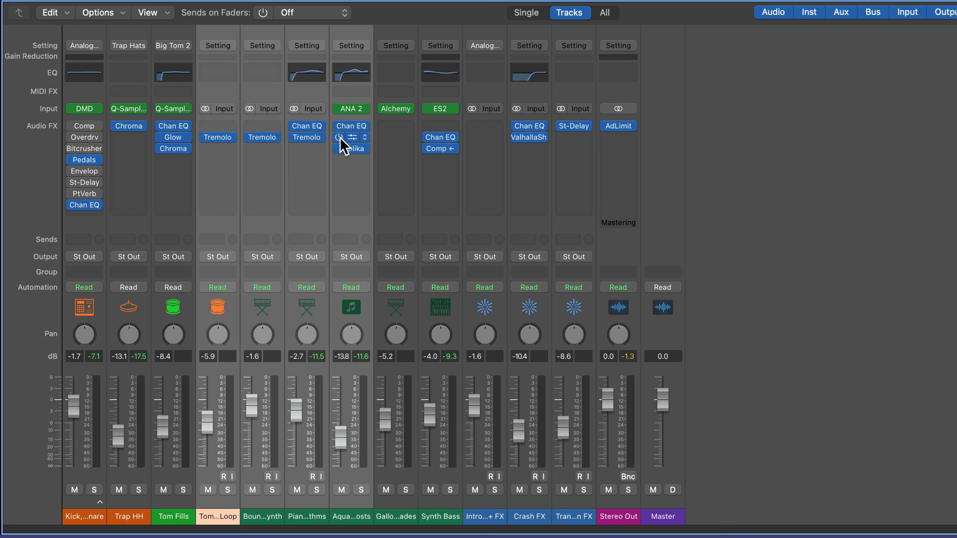
pyautogui.click(339, 138)
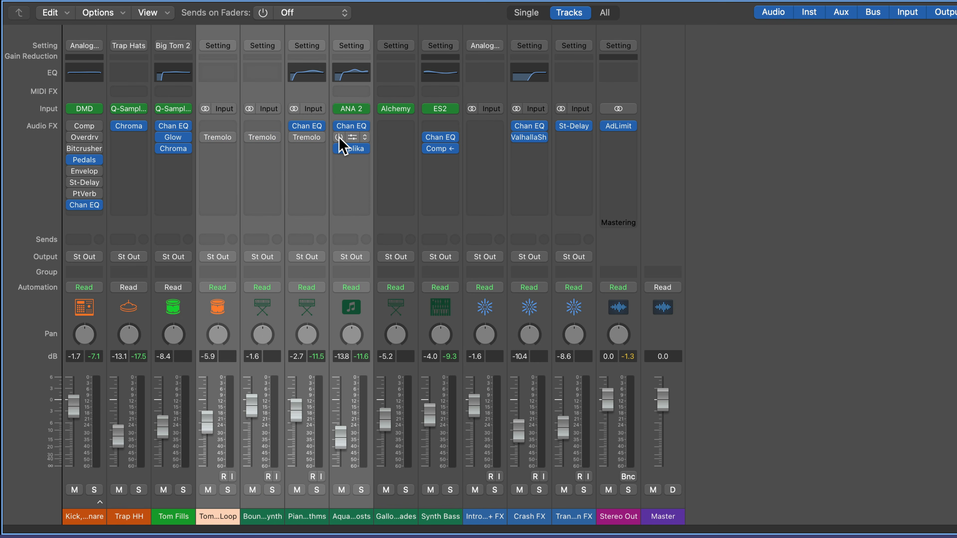
pyautogui.click(339, 138)
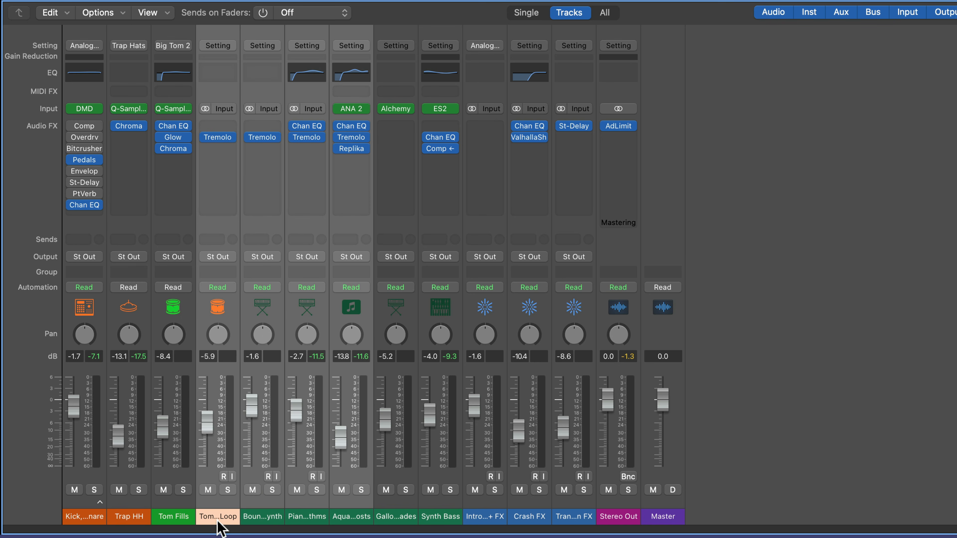
# Step: Select the three strips before Aquatic Ghosts and remove the copied Tremolo from all of them at once
pyautogui.moveTo(220, 526); pyautogui.dragTo(305, 517)
pyautogui.click(321, 138)
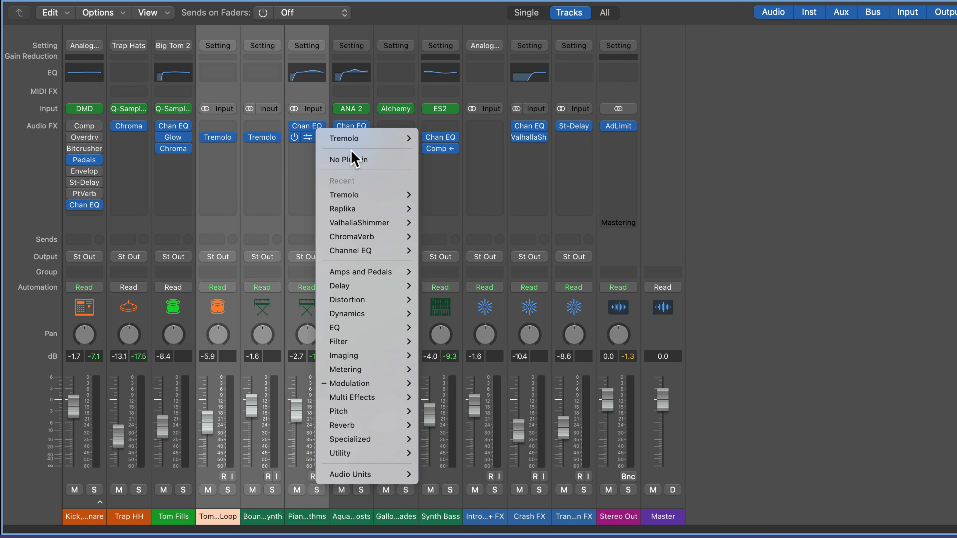
pyautogui.click(342, 158)
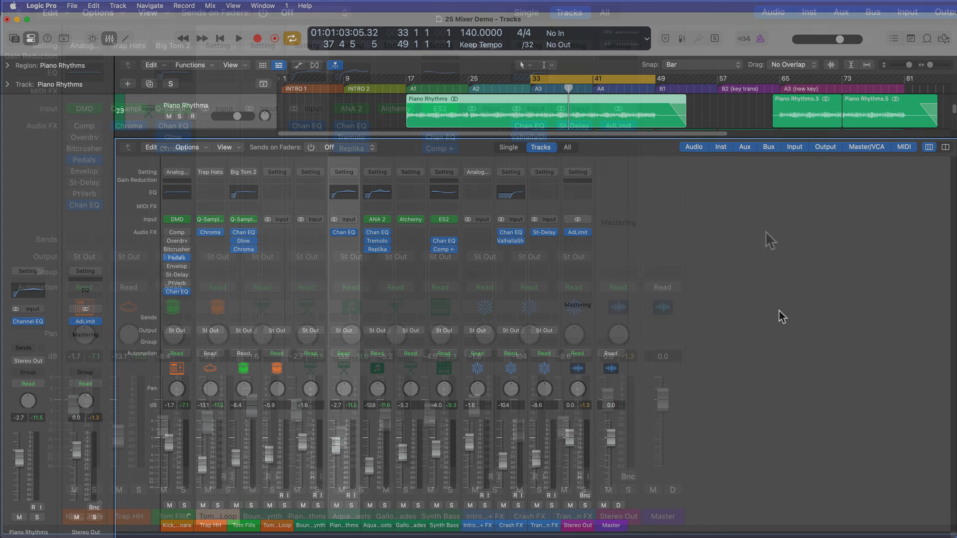
# Step: Insert a second Channel EQ on the Piano Rhythms strip, move and close its window, and remove the plug-in again
pyautogui.click(343, 241)
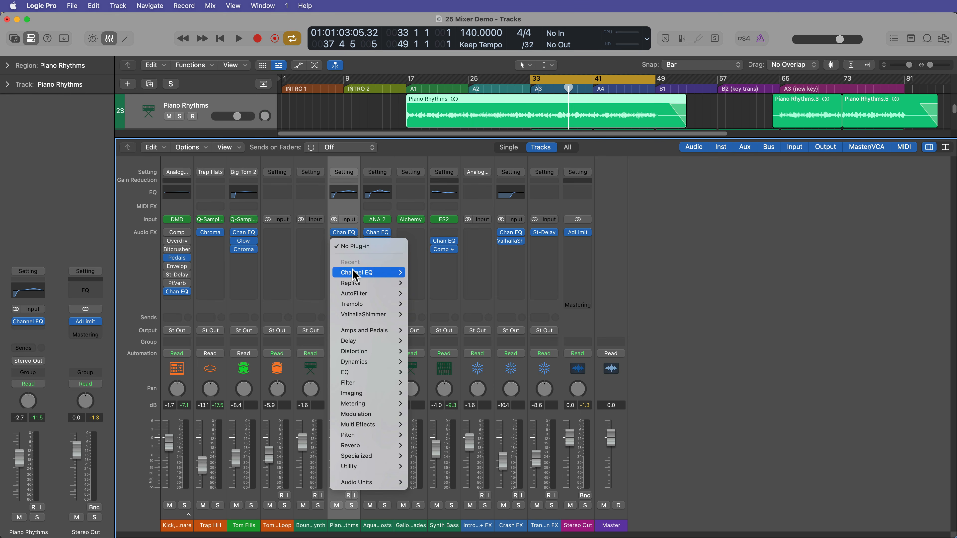
pyautogui.click(419, 272)
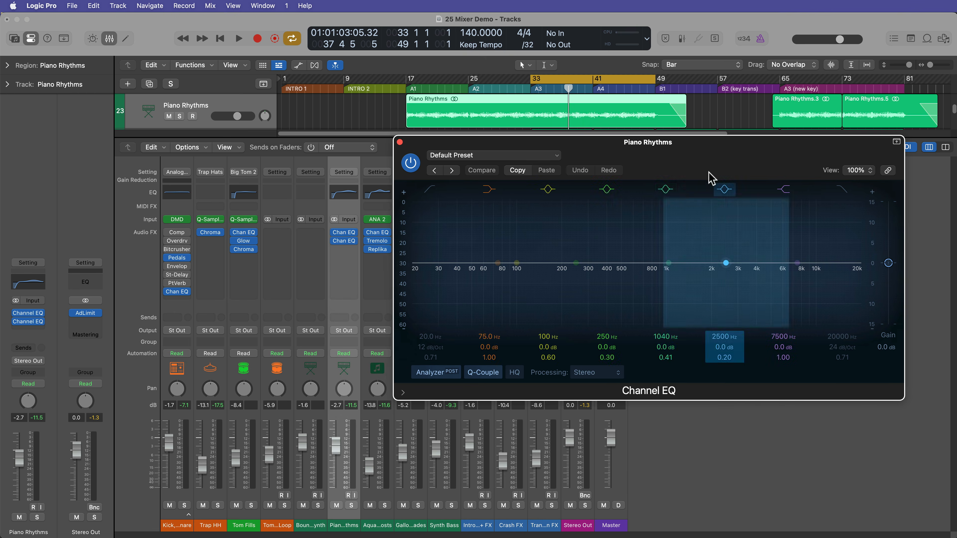
pyautogui.moveTo(727, 145); pyautogui.dragTo(729, 248)
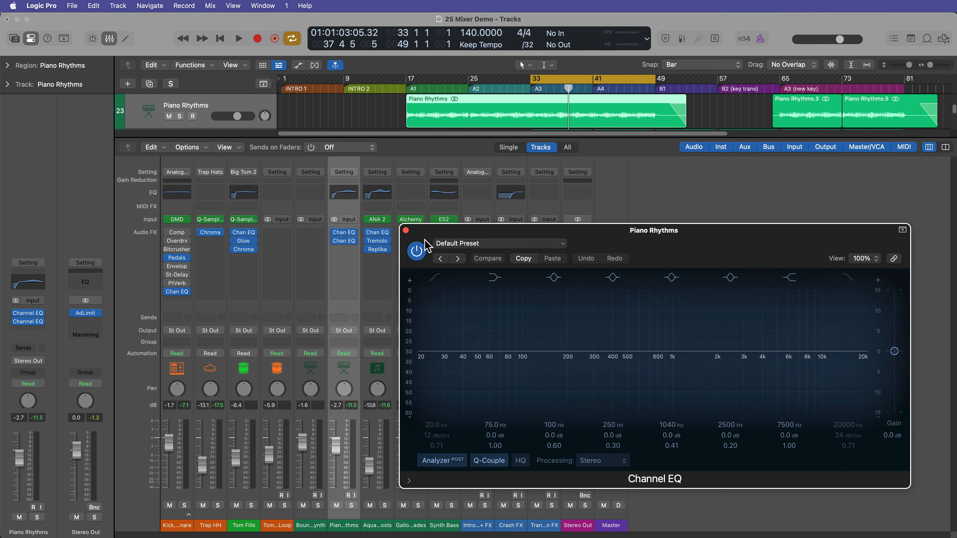
pyautogui.click(406, 231)
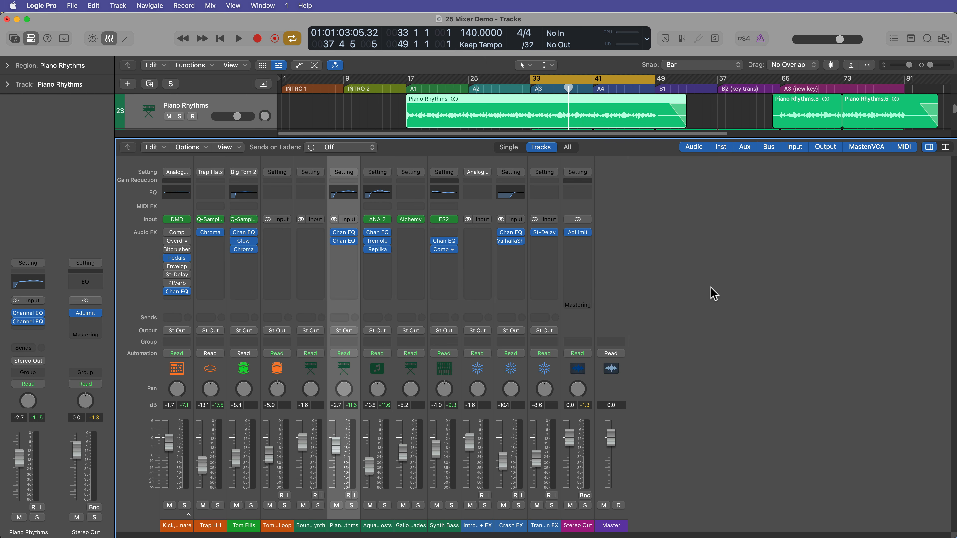
pyautogui.click(354, 241)
pyautogui.click(358, 252)
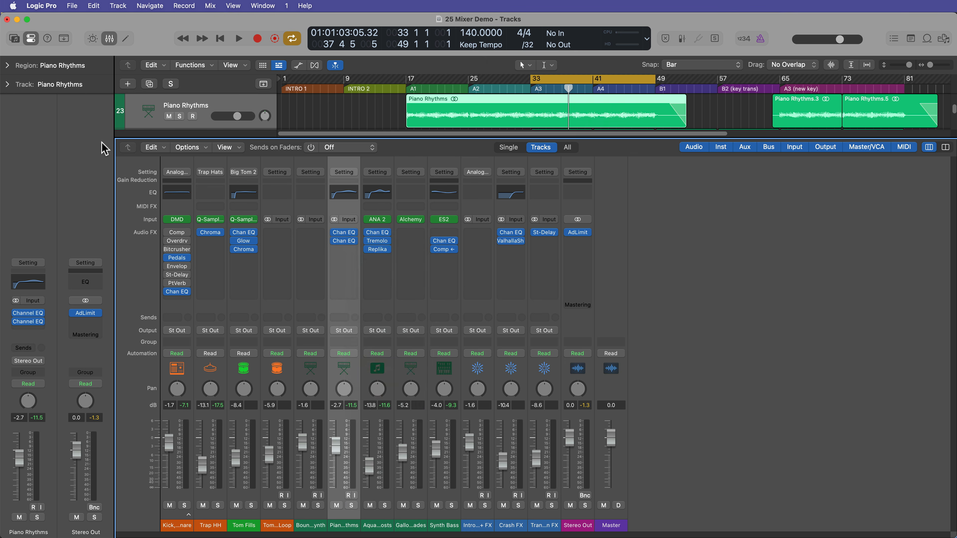
# Step: Turn off opening the plug-in window on insertion in the Mixer section of the View settings
pyautogui.click(49, 6)
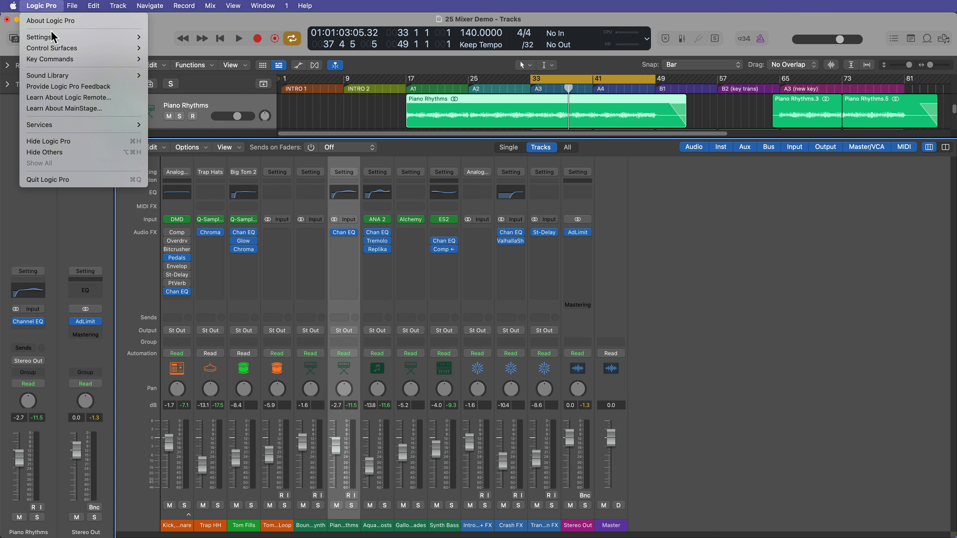
pyautogui.moveTo(55, 38)
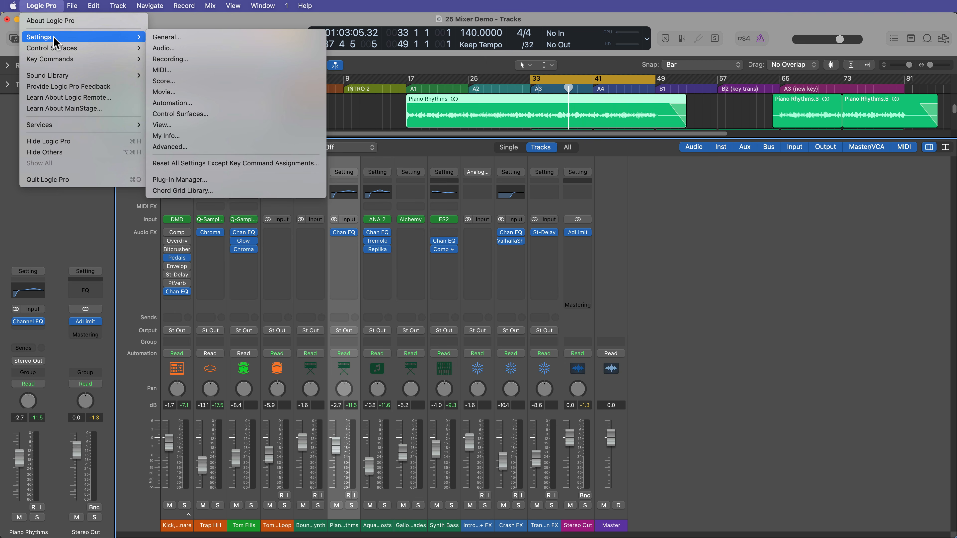
pyautogui.click(196, 126)
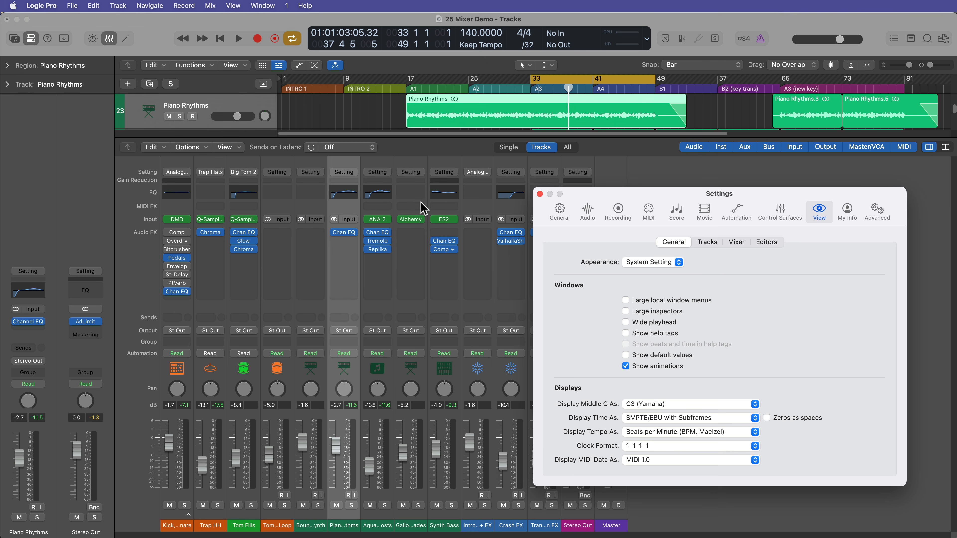
pyautogui.click(736, 241)
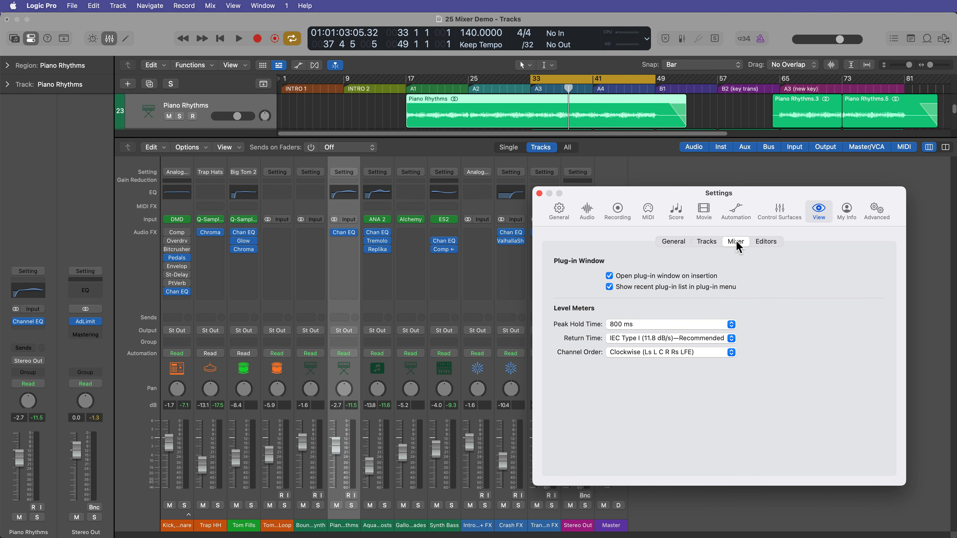
pyautogui.click(626, 277)
# Step: Insert a second Channel EQ on the Piano Rhythms strip, open and close its window manually, and remove it
pyautogui.click(344, 241)
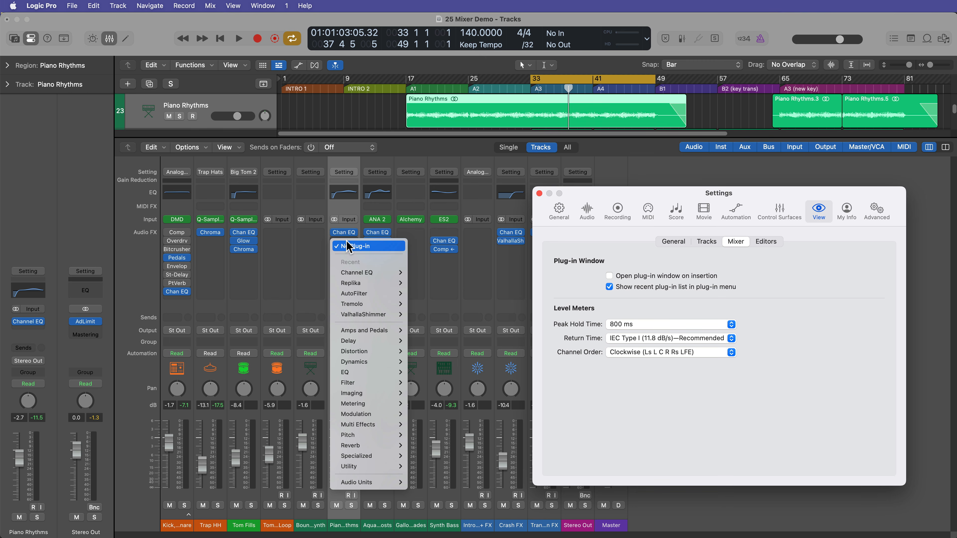
pyautogui.click(419, 273)
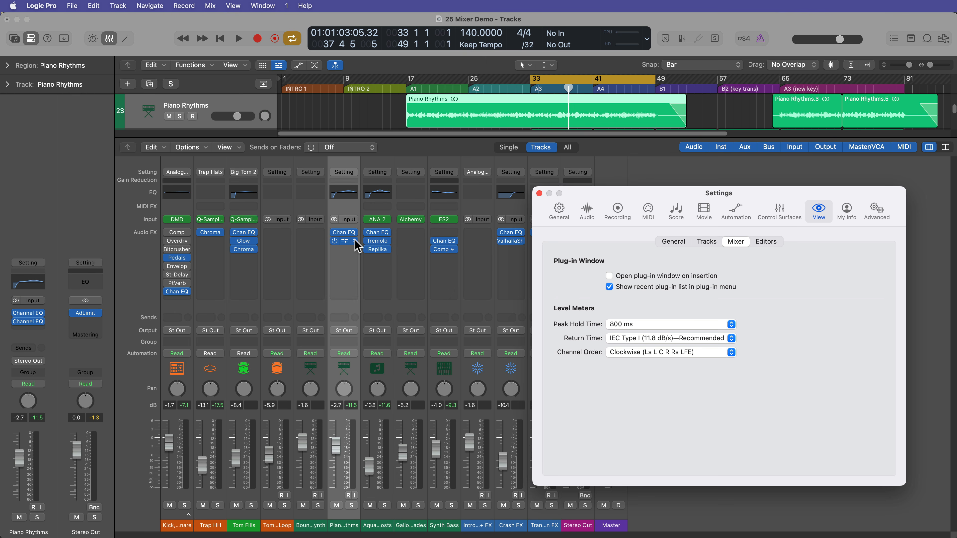
pyautogui.click(344, 241)
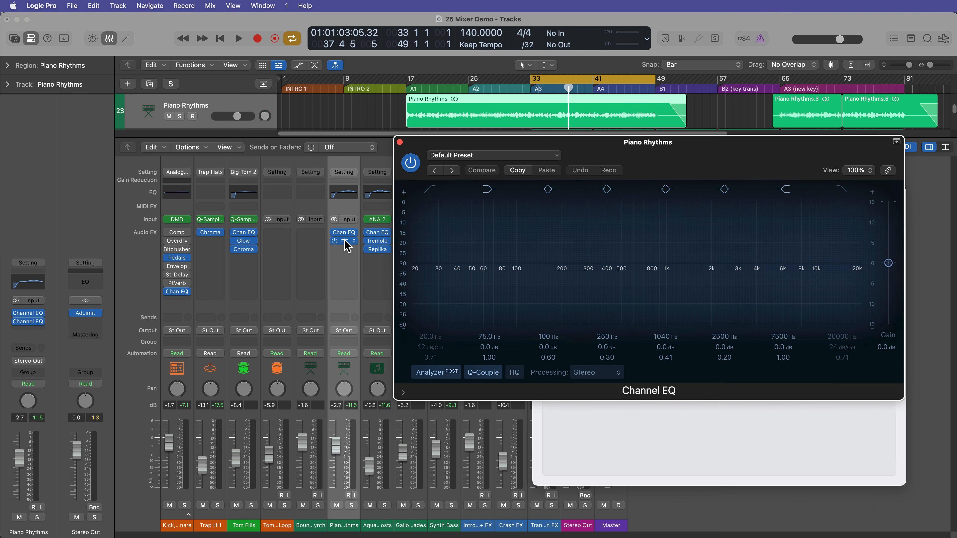
pyautogui.click(344, 242)
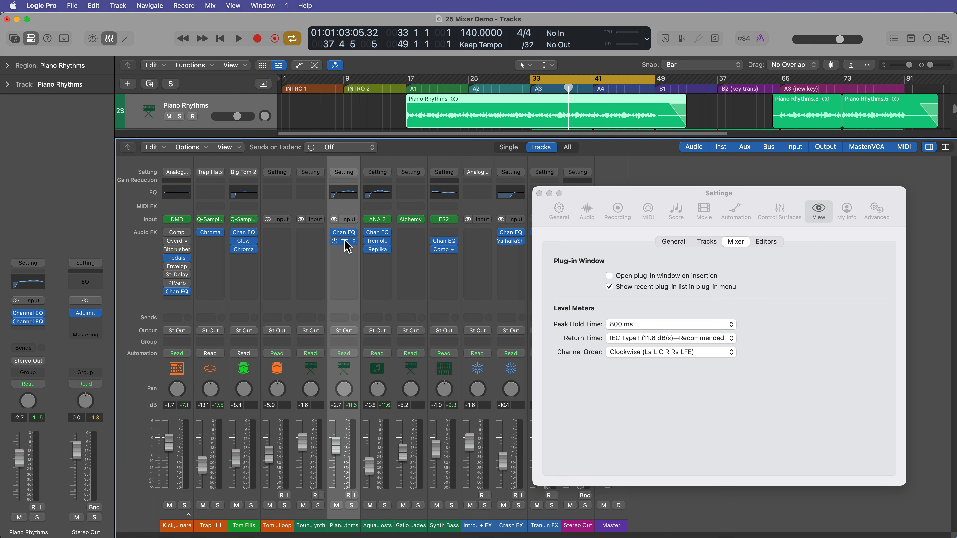
pyautogui.click(354, 242)
pyautogui.click(578, 290)
# Step: Re-enable opening plug-in windows on insertion, and view the recent plug-ins for Piano Rhythms' Channel EQ and Aquatic Ghosts' ANA 2 slots
pyautogui.click(631, 276)
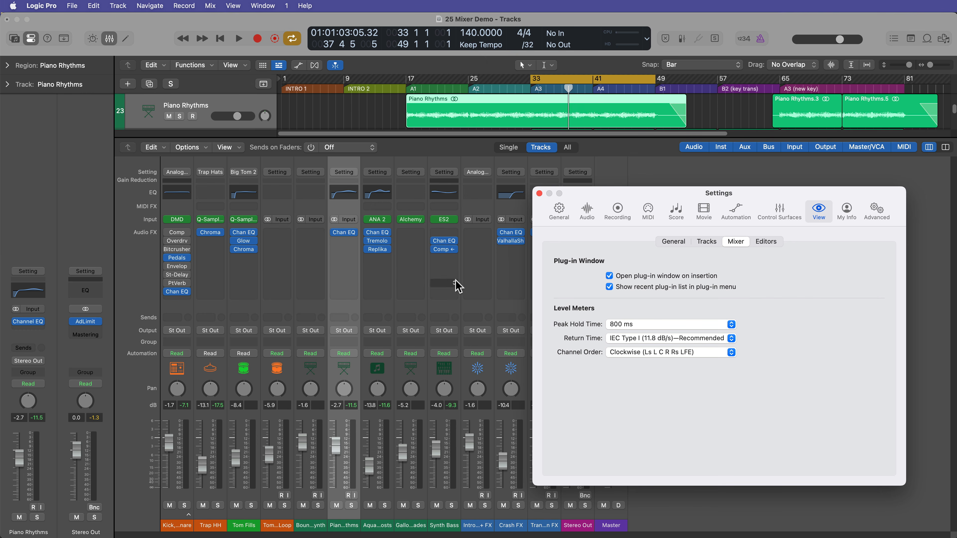
pyautogui.click(355, 232)
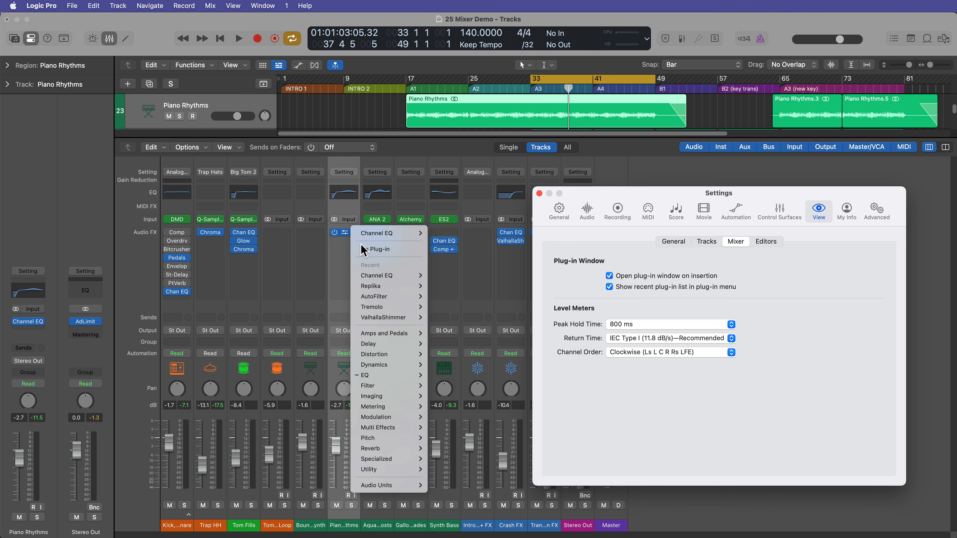
pyautogui.moveTo(398, 288)
pyautogui.click(400, 192)
pyautogui.click(388, 220)
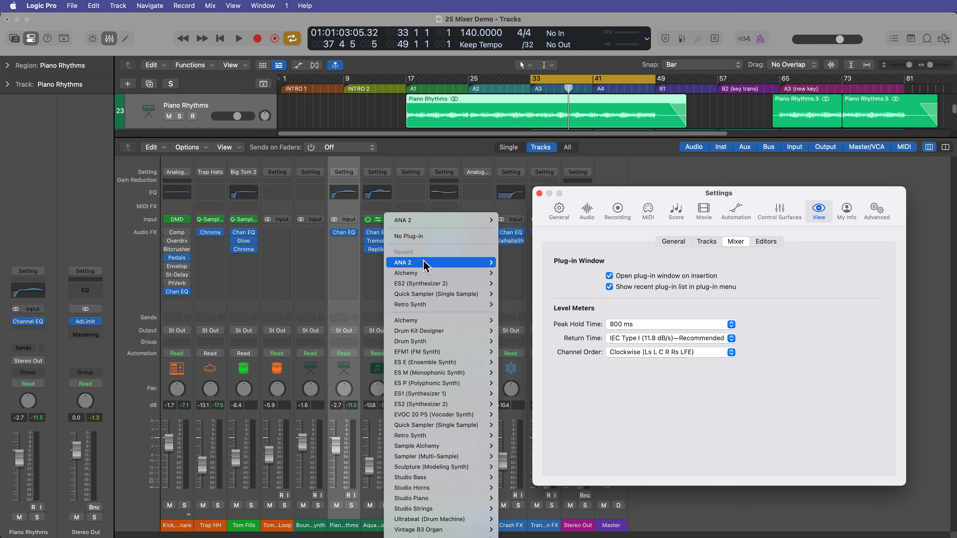
pyautogui.moveTo(419, 261)
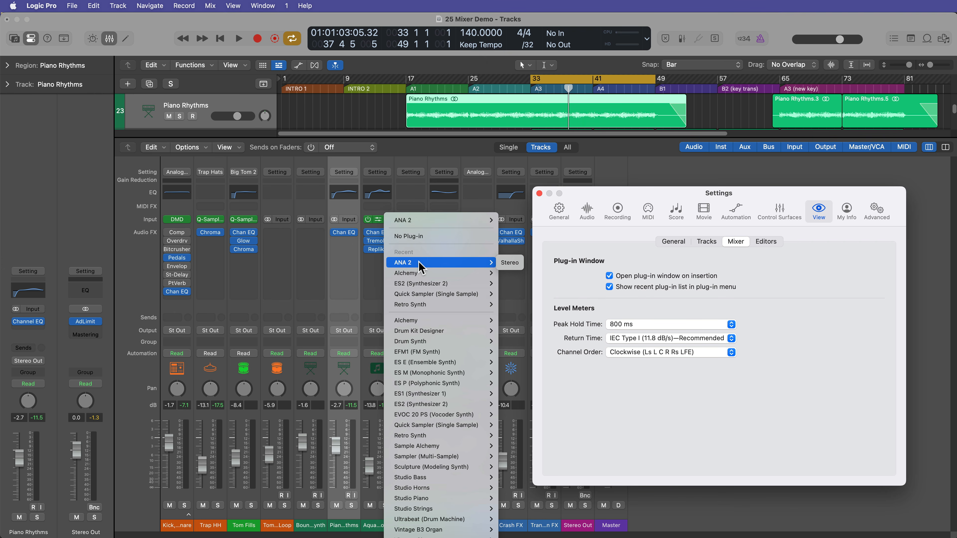
pyautogui.click(810, 284)
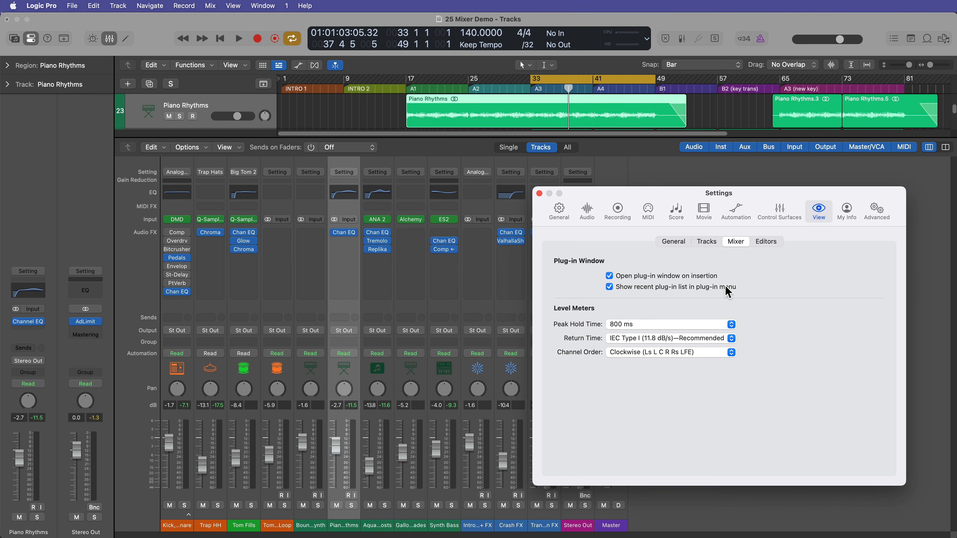
# Step: Turn off the recent plug-in list, check the ANA 2 slot's plug-in choices, turn the list back on and close the settings
pyautogui.click(726, 287)
pyautogui.click(388, 220)
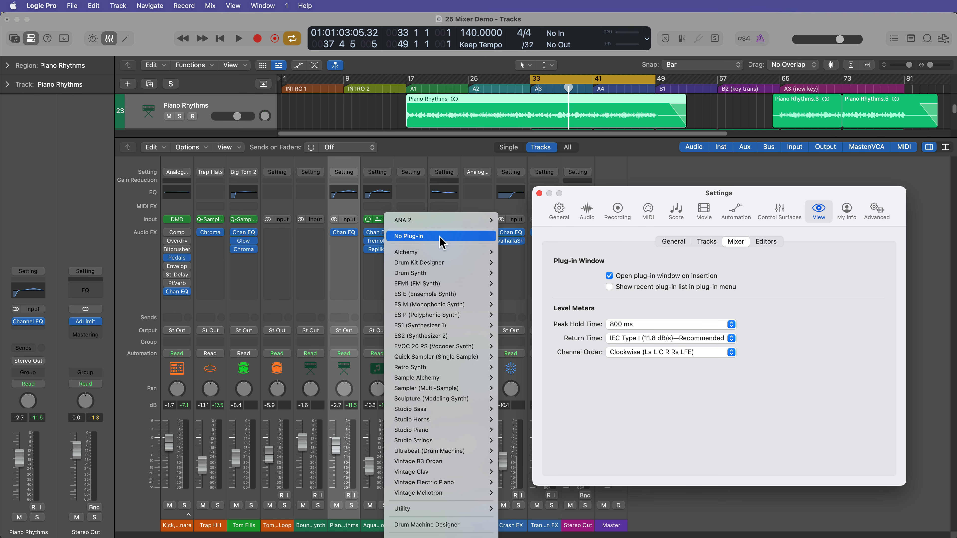
pyautogui.click(781, 293)
pyautogui.click(717, 287)
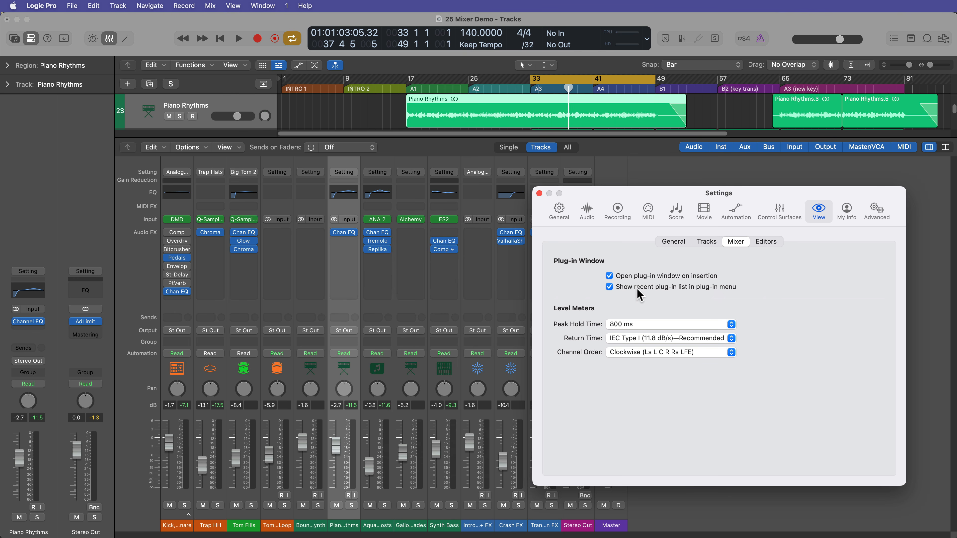
pyautogui.click(539, 194)
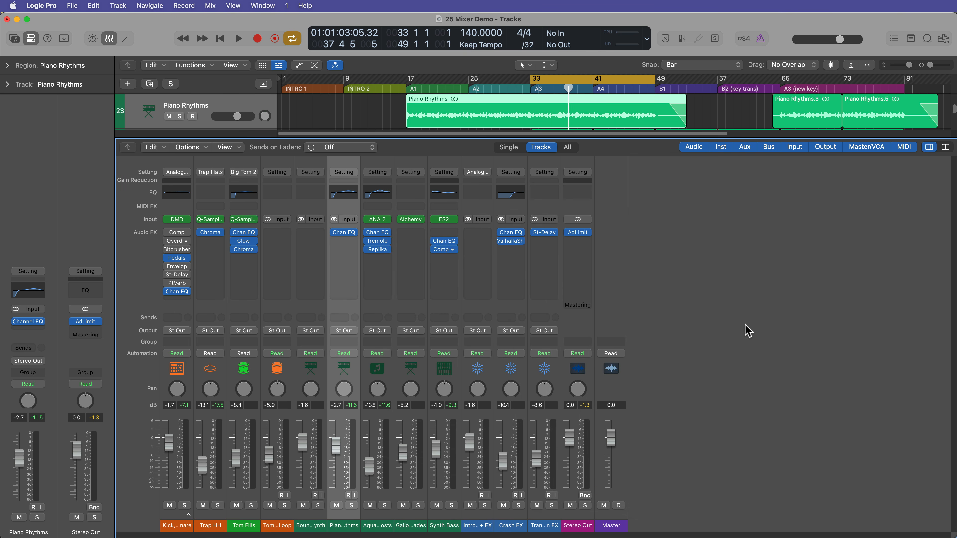
# Step: Look through the plug-in categories and Audio Units offered for the Piano Rhythms strip's Channel EQ slot
pyautogui.click(356, 232)
pyautogui.moveTo(375, 365)
pyautogui.moveTo(381, 487)
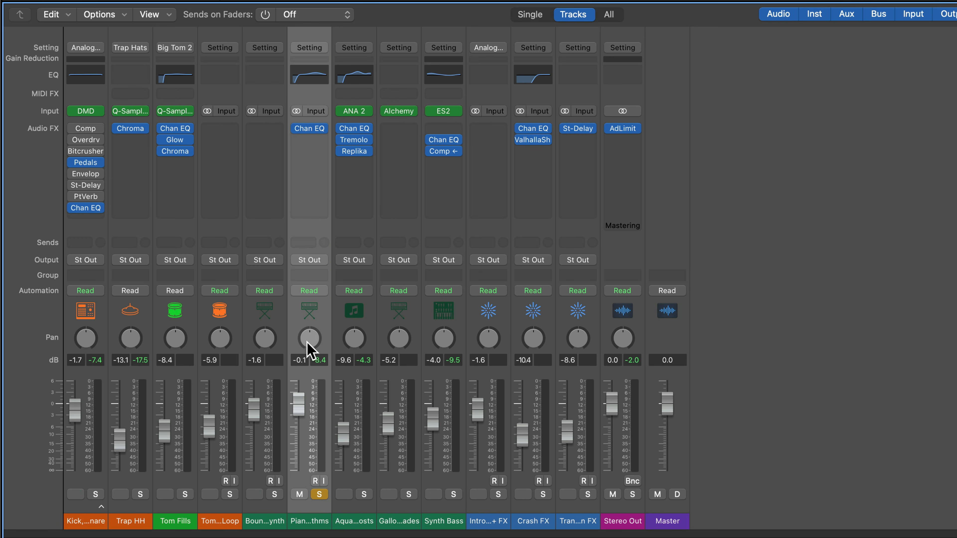
# Step: Pan the soloed Piano Rhythms strip to the left and then to the right during playback
pyautogui.moveTo(307, 342); pyautogui.dragTo(314, 380)
pyautogui.press('space')
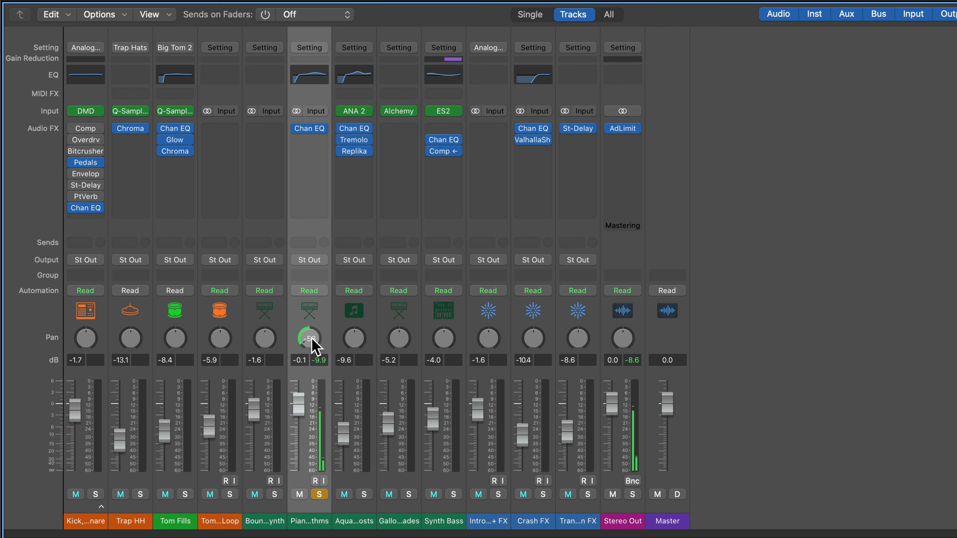
pyautogui.moveTo(312, 340); pyautogui.dragTo(312, 300)
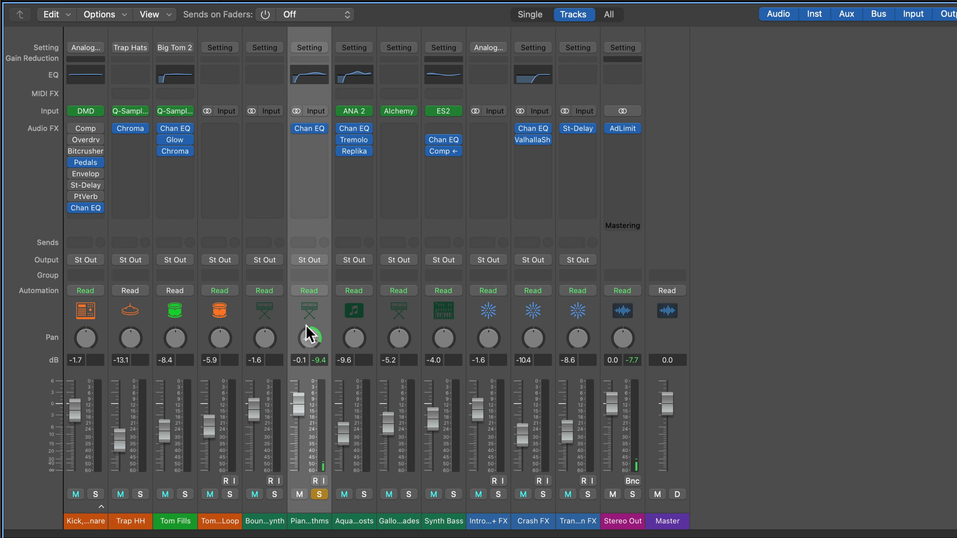
# Step: Reset the Piano Rhythms strip's pan to centre, and then pan it left to -64
pyautogui.keyDown('alt'); pyautogui.click(311, 339); pyautogui.keyUp('alt')
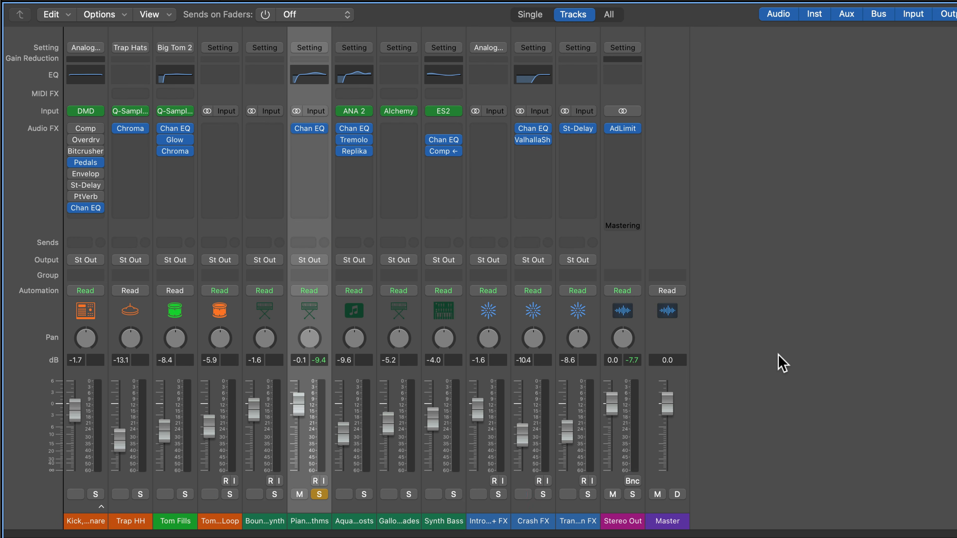
pyautogui.moveTo(311, 341); pyautogui.dragTo(306, 386)
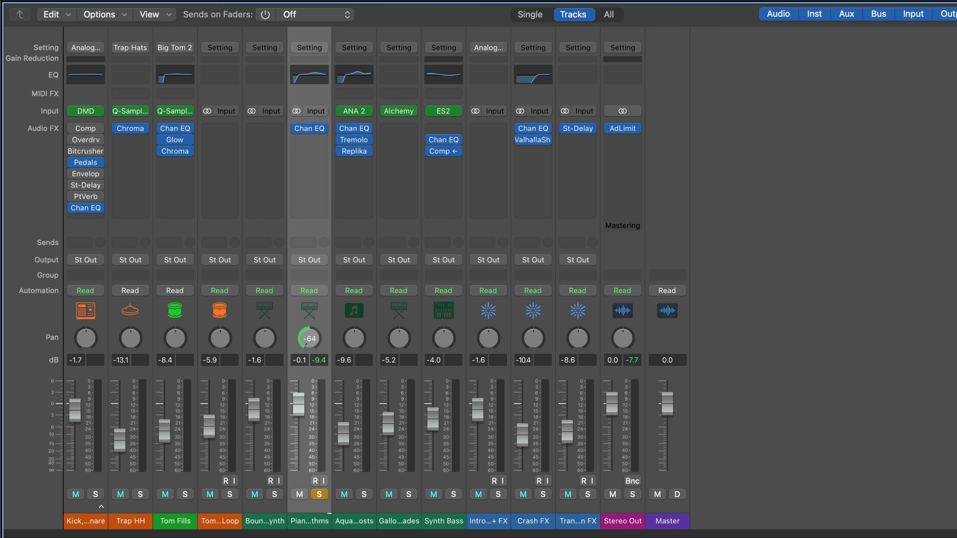
# Step: Pan the Piano Rhythms strip to +63, then reset it to centre and keep Balance as its pan mode
pyautogui.moveTo(309, 343); pyautogui.dragTo(309, 313)
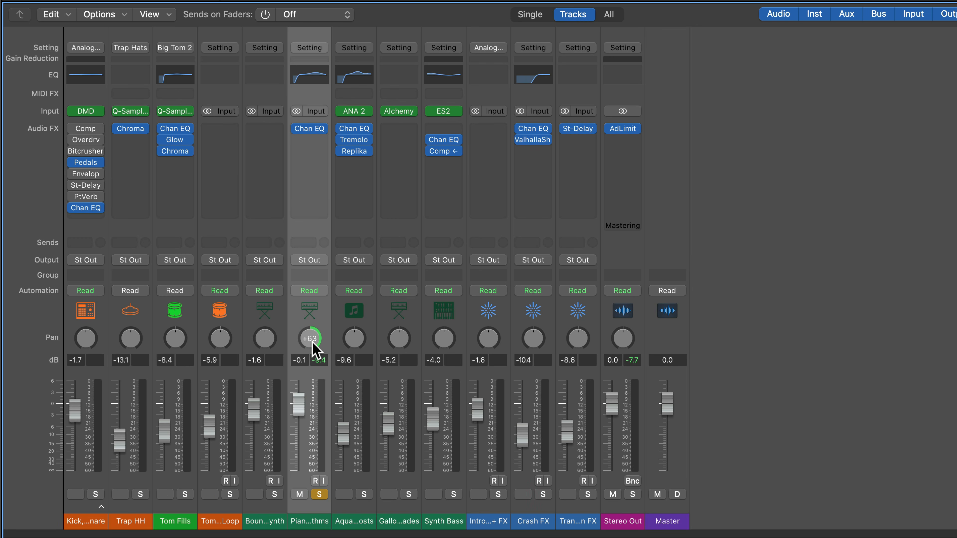
pyautogui.keyDown('alt'); pyautogui.click(311, 342); pyautogui.keyUp('alt')
pyautogui.moveTo(311, 338); pyautogui.dragTo(311, 340)
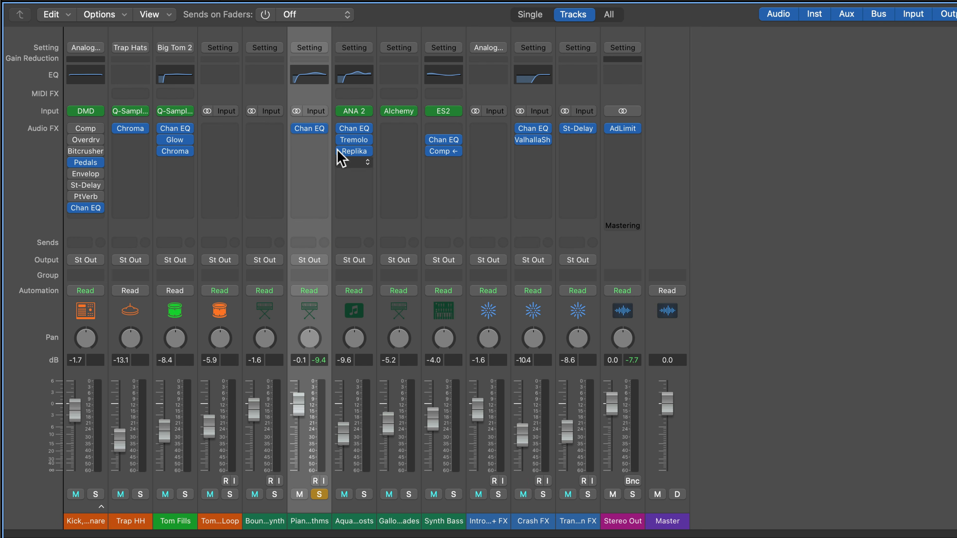
pyautogui.rightClick(312, 339)
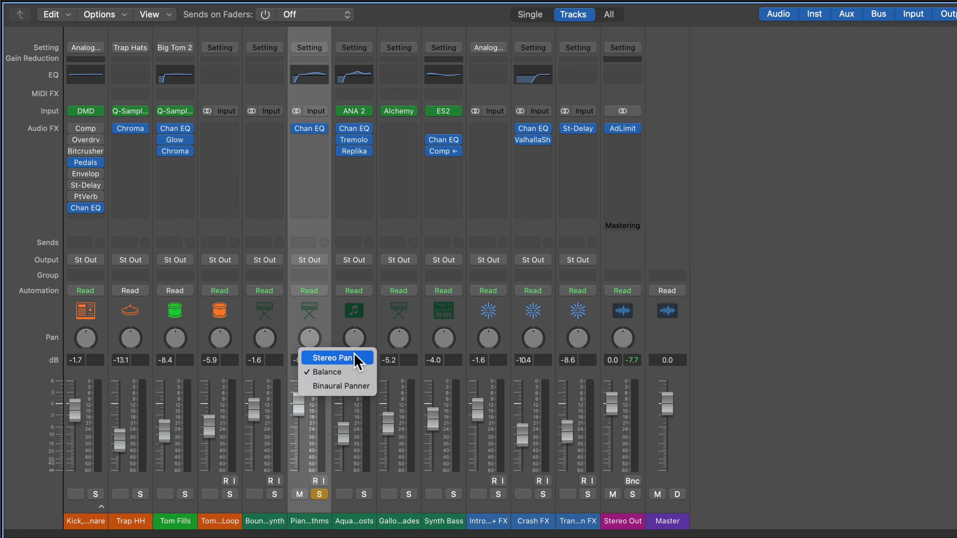
pyautogui.click(357, 371)
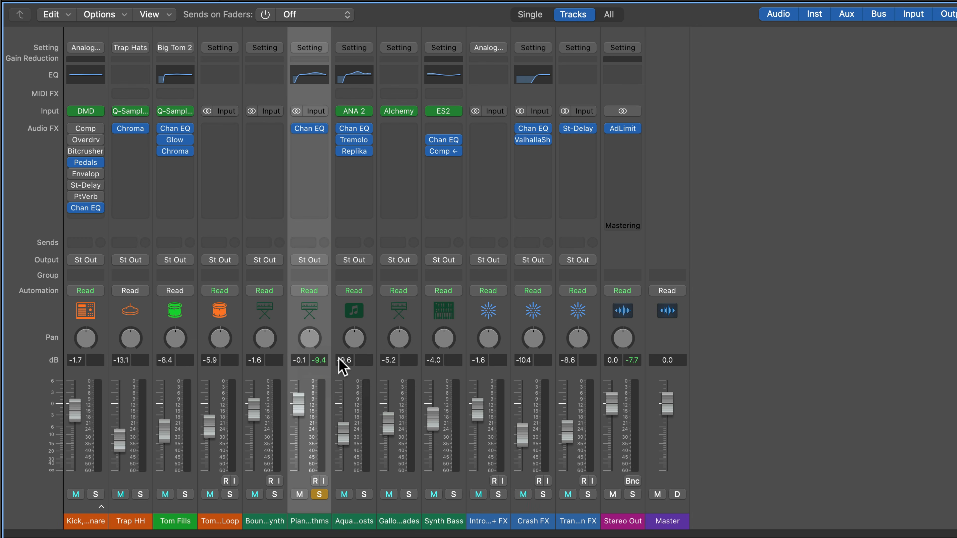
# Step: Swing the Piano Rhythms strip's balance from -64 to +63 during playback, and then return it to centre
pyautogui.moveTo(312, 337); pyautogui.dragTo(313, 337)
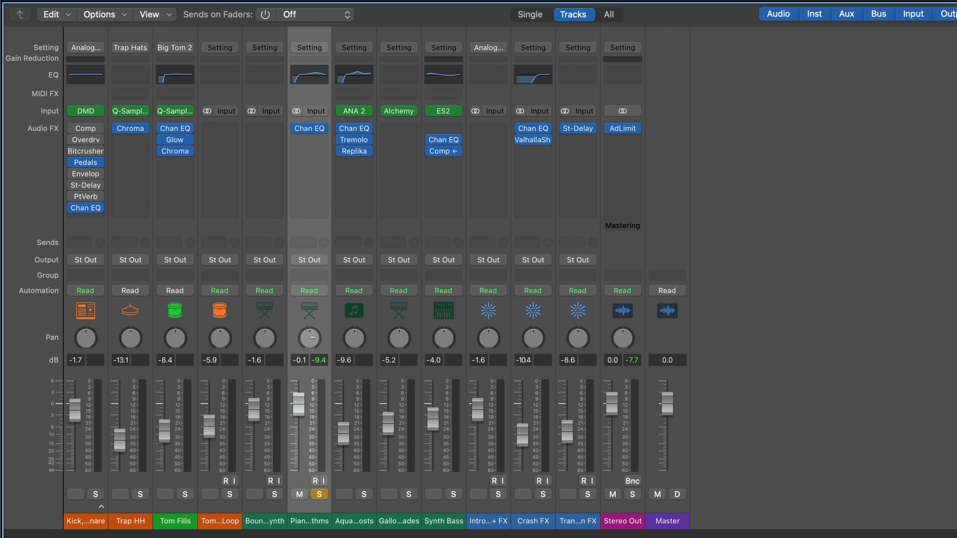
pyautogui.moveTo(311, 381); pyautogui.dragTo(312, 392)
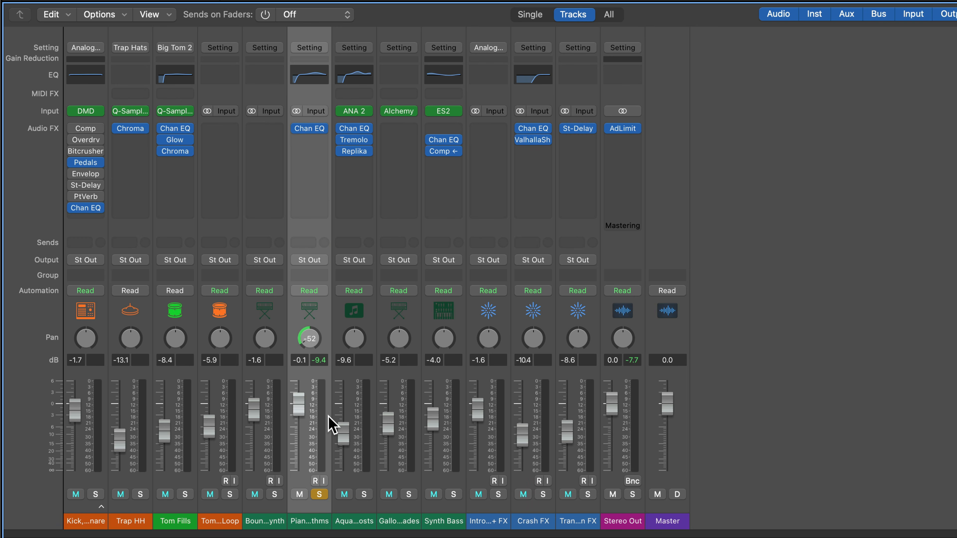
pyautogui.press('space')
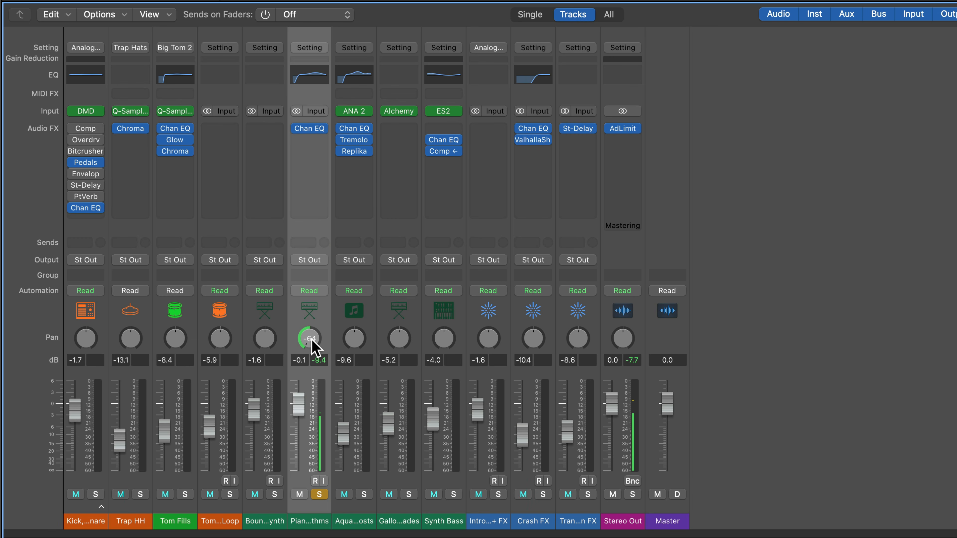
pyautogui.moveTo(311, 340); pyautogui.dragTo(312, 277)
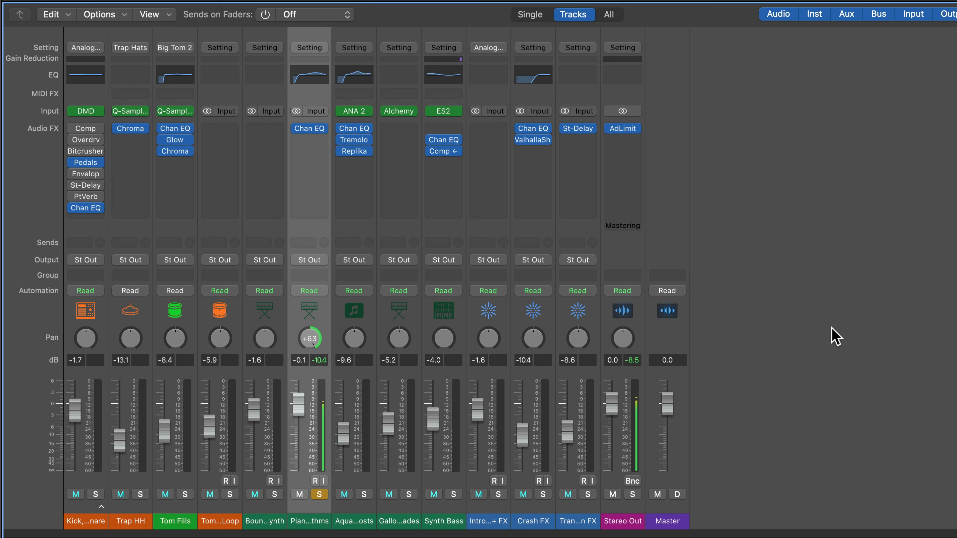
pyautogui.moveTo(316, 341); pyautogui.dragTo(312, 348)
pyautogui.keyDown('alt'); pyautogui.click(311, 344); pyautogui.keyUp('alt')
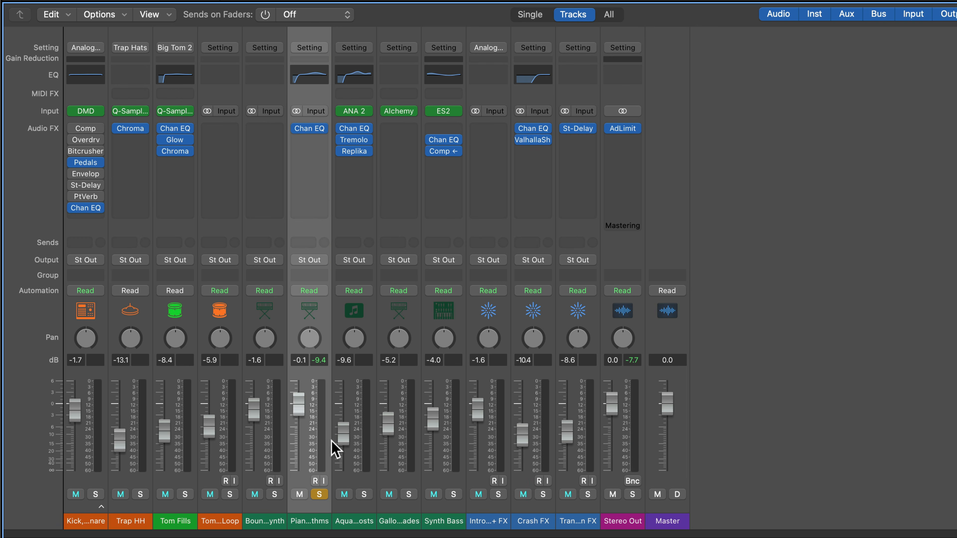
# Step: Switch the Piano Rhythms strip's pan mode to Stereo Pan
pyautogui.moveTo(310, 338); pyautogui.dragTo(310, 353)
pyautogui.moveTo(310, 338); pyautogui.dragTo(310, 318)
pyautogui.rightClick(310, 339)
pyautogui.click(368, 358)
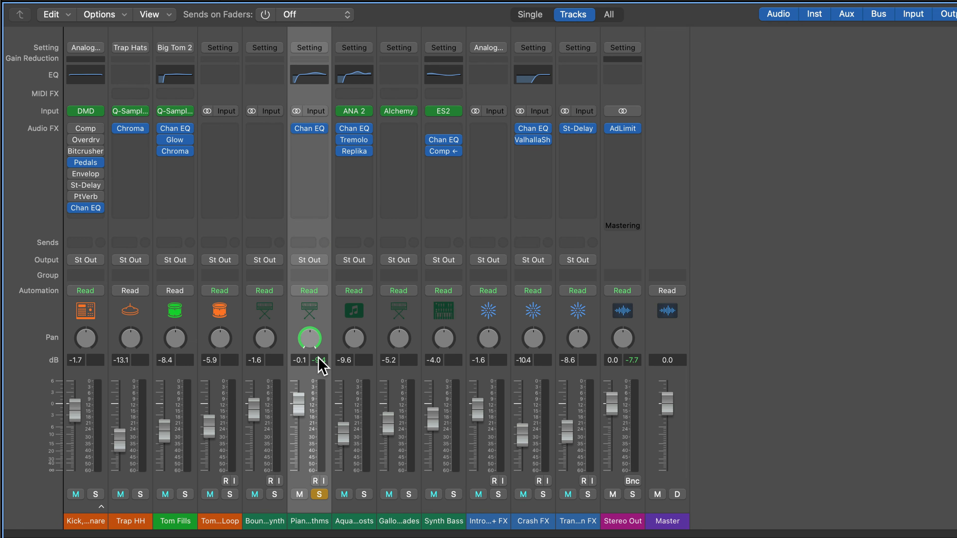
# Step: Try different stereo pan positions and spreads on the Piano Rhythms strip during playback, including a narrowed spread at +17
pyautogui.moveTo(314, 337); pyautogui.dragTo(314, 344)
pyautogui.press('space')
pyautogui.moveTo(309, 346); pyautogui.dragTo(334, 254)
pyautogui.keyDown('alt'); pyautogui.click(308, 337); pyautogui.keyUp('alt')
pyautogui.moveTo(314, 328); pyautogui.dragTo(310, 222)
pyautogui.moveTo(310, 335)
pyautogui.mouseDown()
pyautogui.moveTo(309, 359)
pyautogui.moveTo(315, 321)
pyautogui.mouseUp()
pyautogui.press('space')
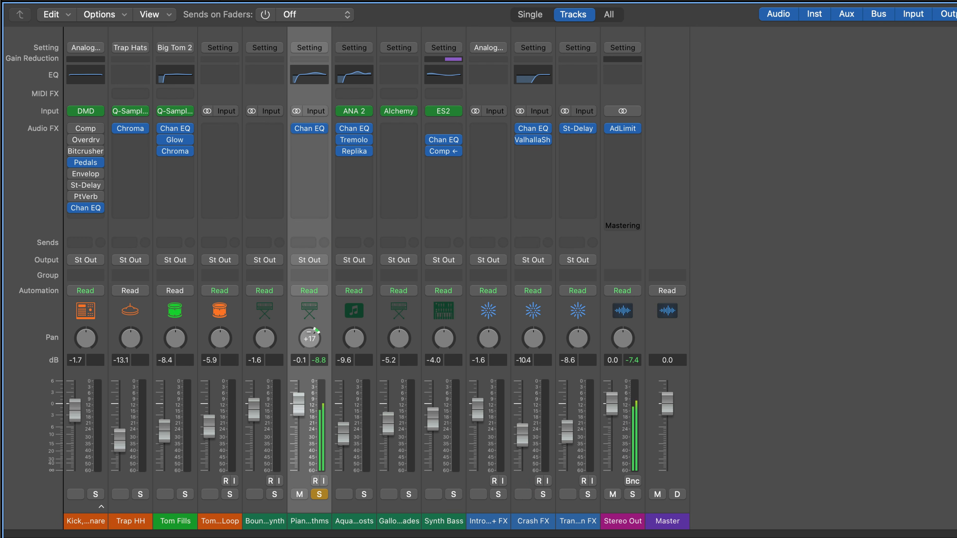
pyautogui.moveTo(307, 343); pyautogui.dragTo(313, 386)
# Step: Solo the Aquatic Ghosts strip in place of Piano Rhythms, and swap the left and right channels of its stereo pan
pyautogui.click(363, 494)
pyautogui.click(320, 494)
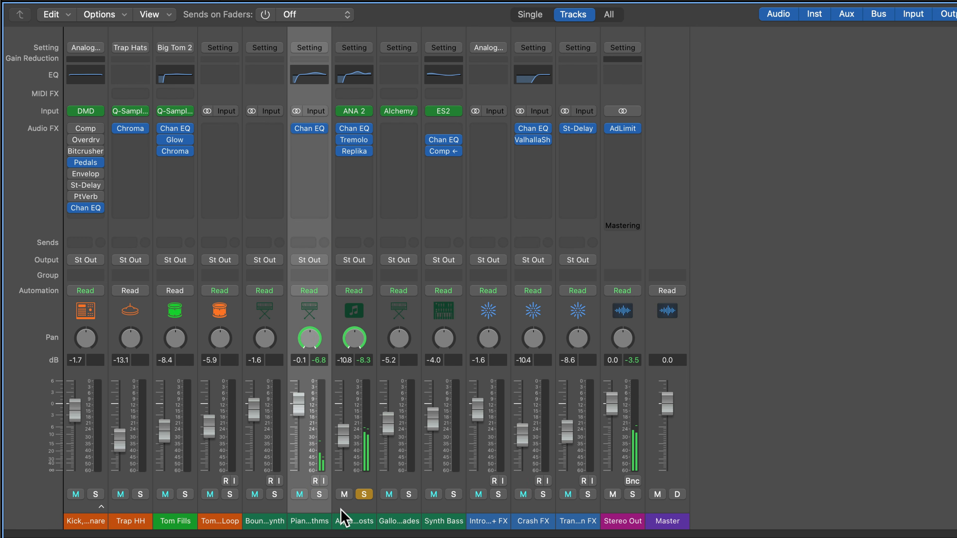
pyautogui.click(343, 512)
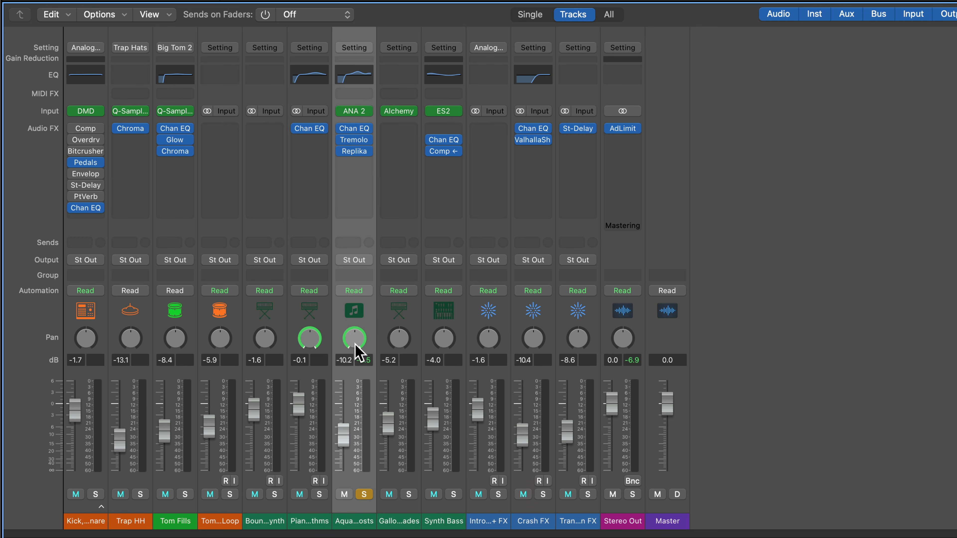
pyautogui.keyDown('super'); pyautogui.click(354, 343); pyautogui.keyUp('super')
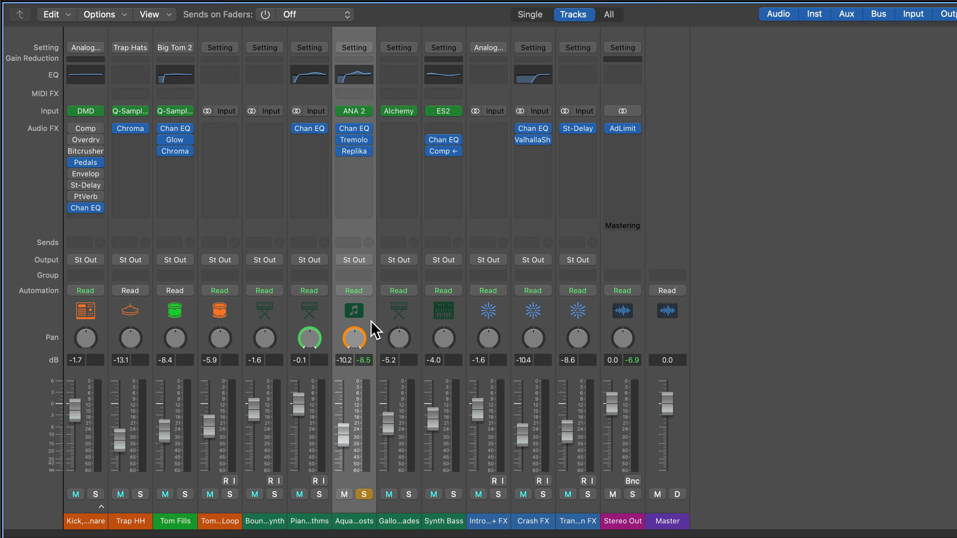
# Step: Create one new Mic or Line audio track
pyautogui.press('alt+super+n')
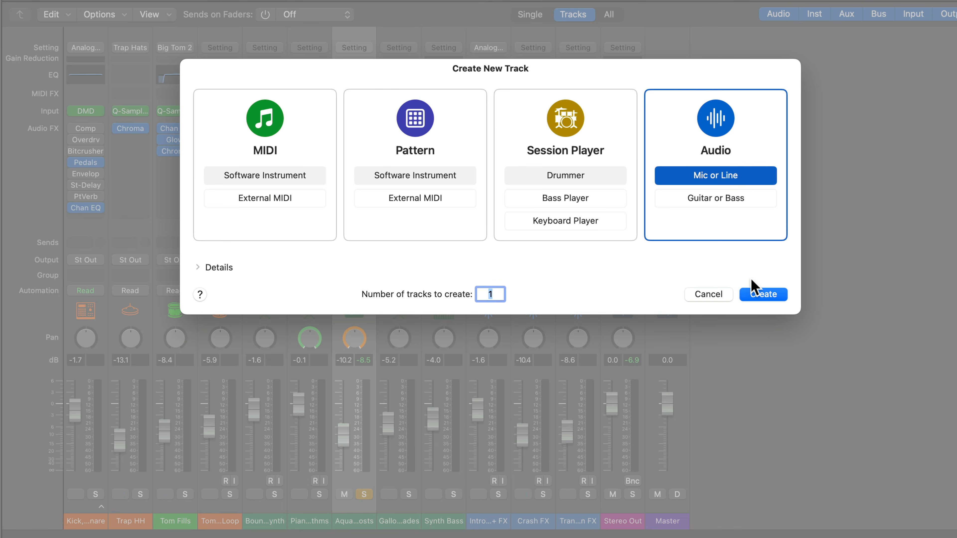
pyautogui.click(761, 292)
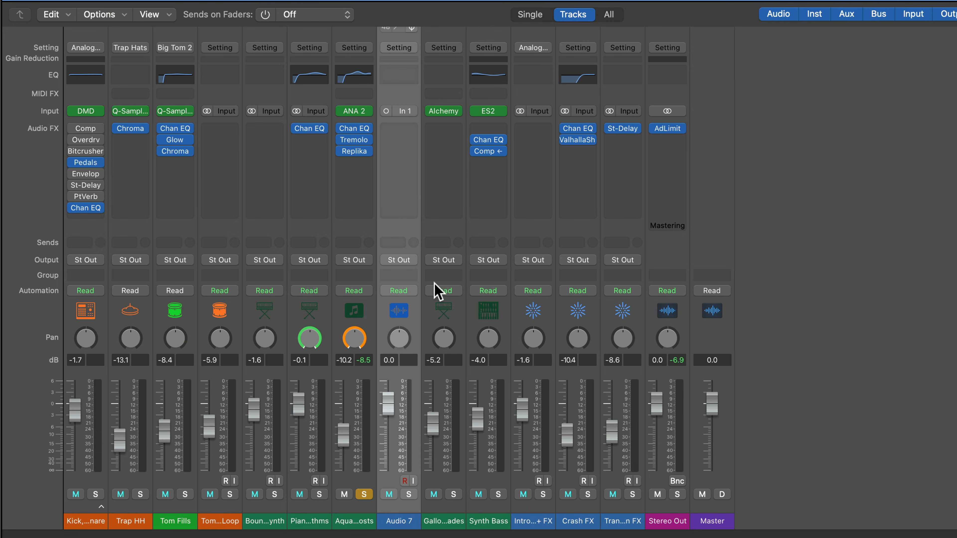
# Step: Check the pan modes offered for the new mono audio strip, and turn off the Aquatic Ghosts solo
pyautogui.rightClick(405, 342)
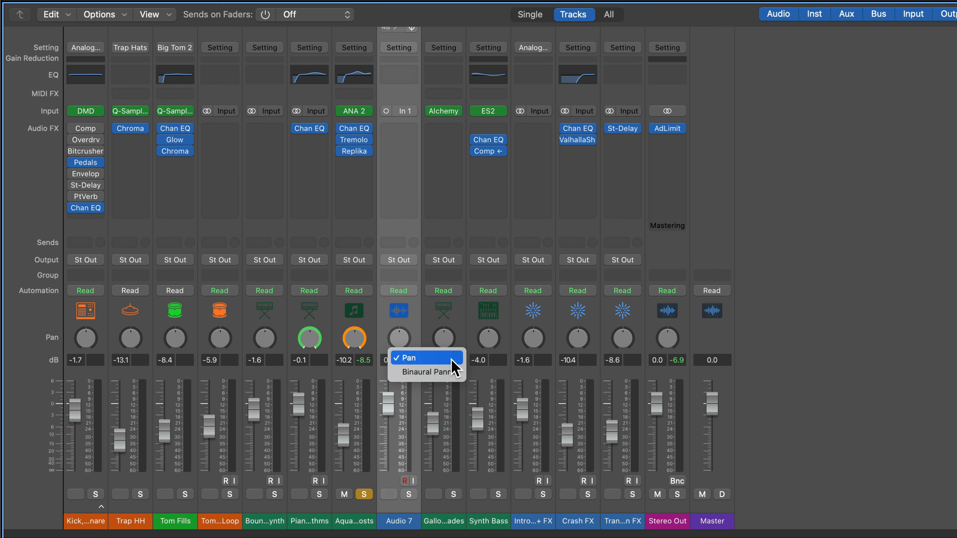
pyautogui.click(360, 495)
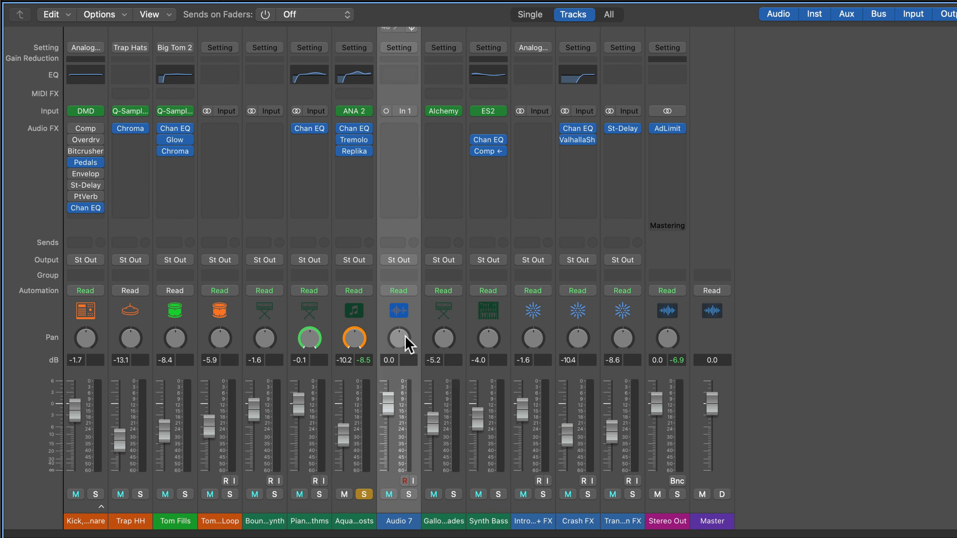
pyautogui.click(364, 494)
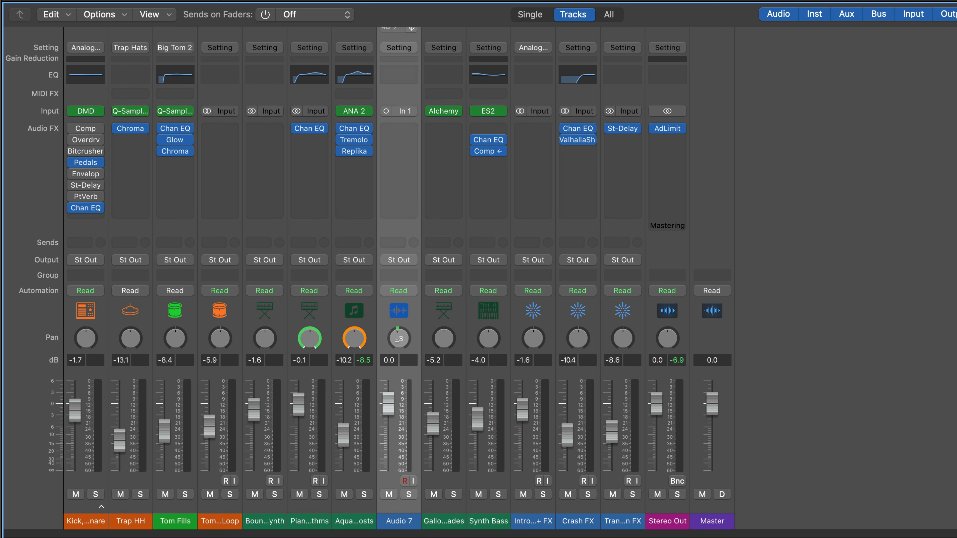
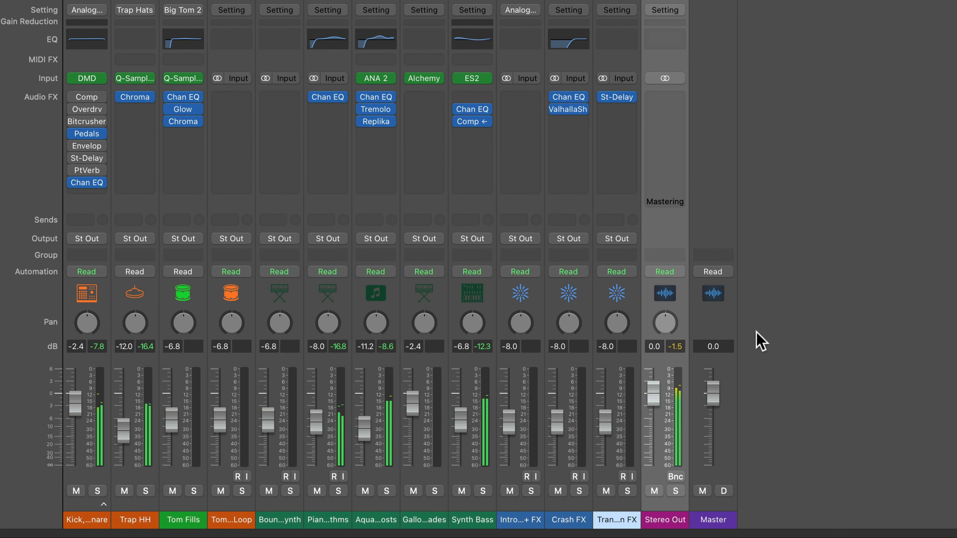
# Step: Select all track strips from the first kick strip to the transition FX strip, then raise and lower their faders together
pyautogui.moveTo(92, 516); pyautogui.dragTo(609, 515)
pyautogui.moveTo(602, 456); pyautogui.dragTo(601, 436)
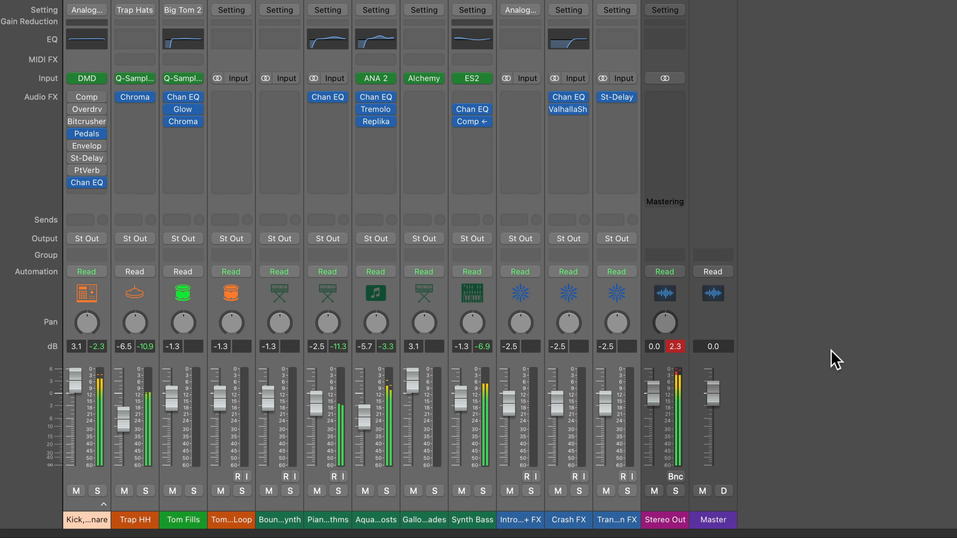
pyautogui.moveTo(606, 404); pyautogui.dragTo(607, 421)
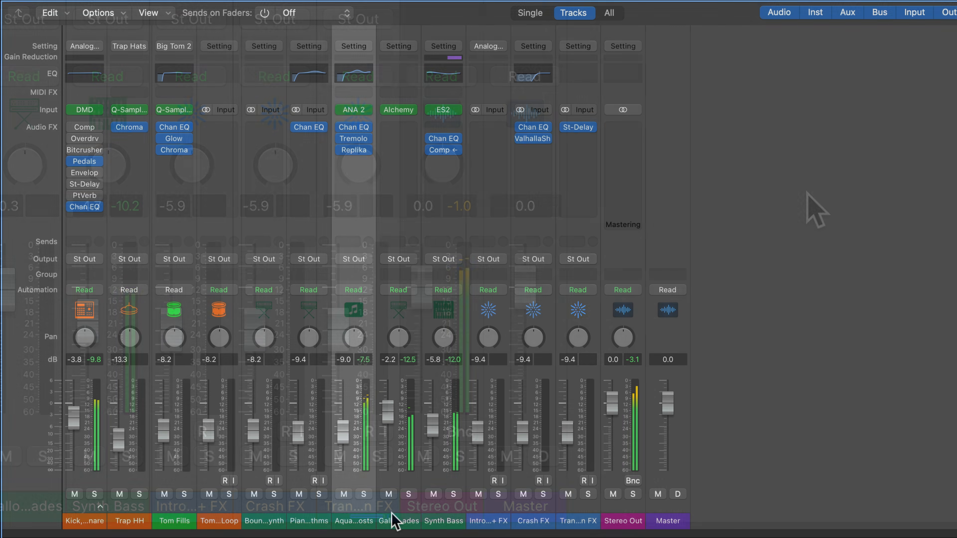
# Step: Extend the selection from Aquatic Ghosts to Synth Bass and raise the three faders together, bringing Aquatic Ghosts to -5.7 dB
pyautogui.keyDown('shift'); pyautogui.click(448, 519); pyautogui.keyUp('shift')
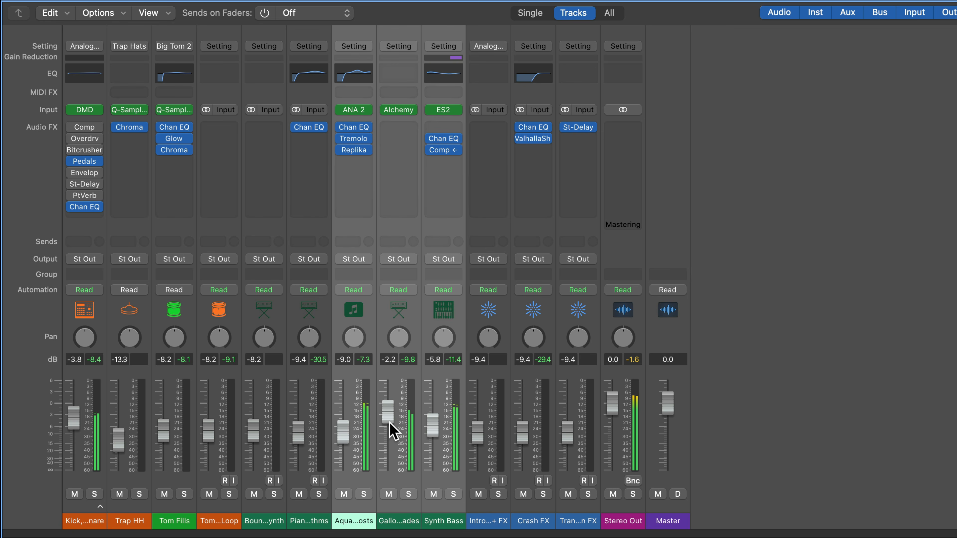
pyautogui.moveTo(390, 423); pyautogui.dragTo(385, 385)
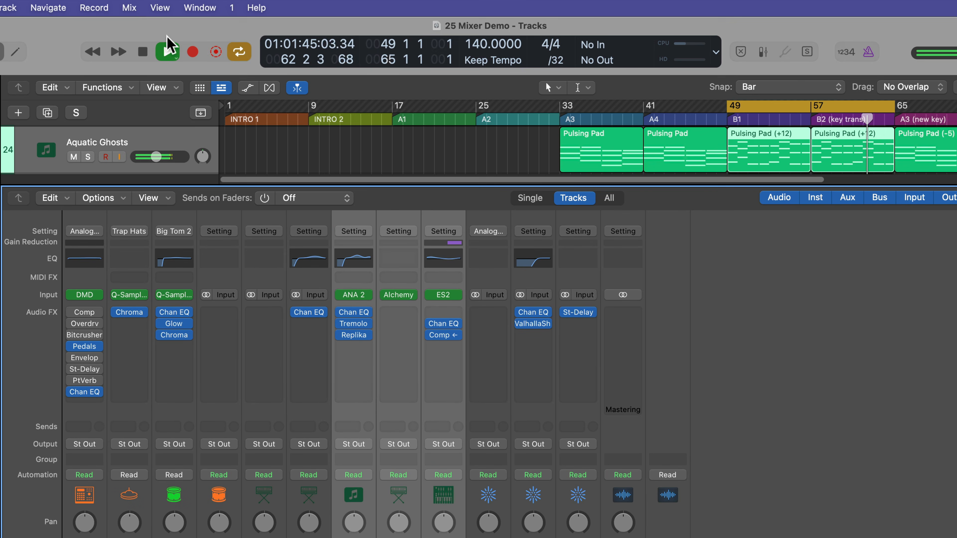
# Step: Turn on pre-fader metering for the Mixer and clear the Stereo Out strip's peak level
pyautogui.click(129, 8)
pyautogui.click(211, 234)
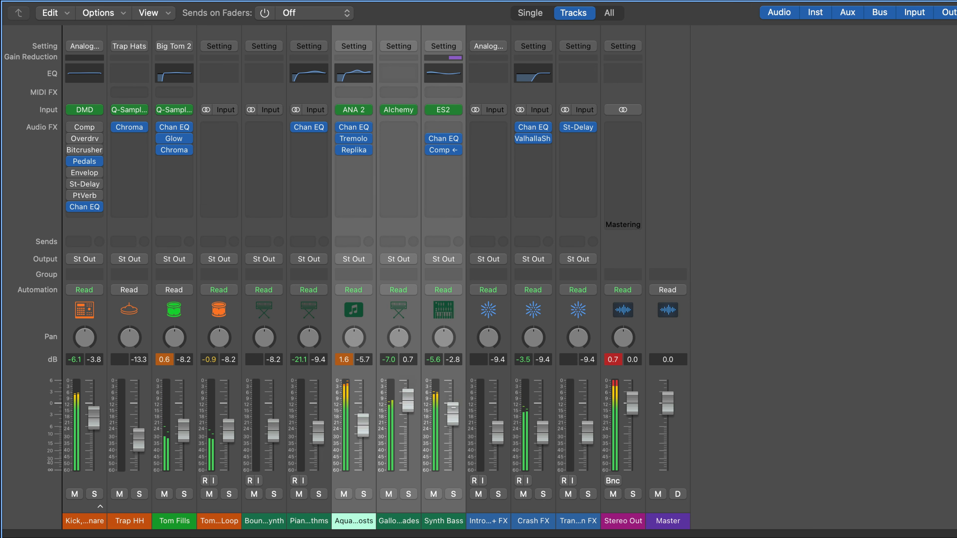
pyautogui.click(613, 359)
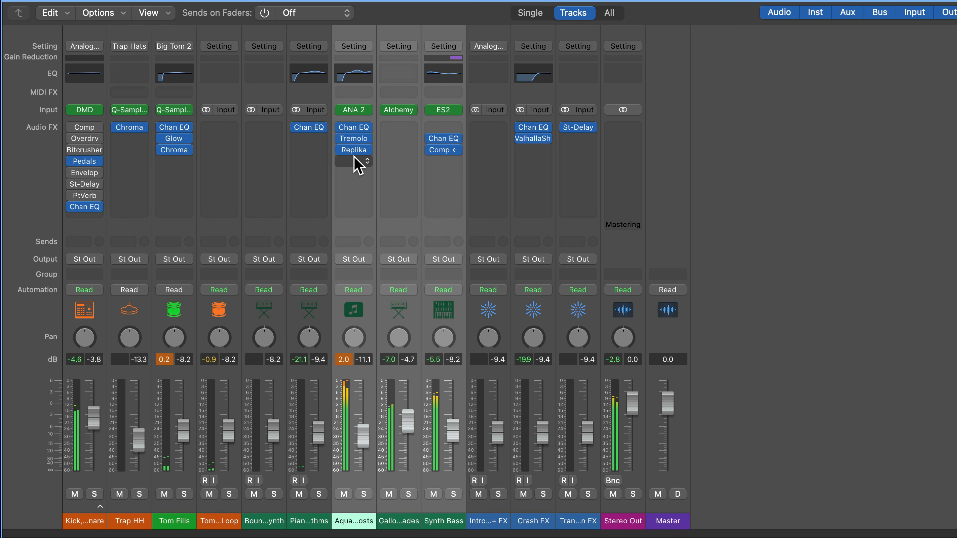
# Step: Raise the Aquatic Ghosts fader to -6.6 dB, and then reset it to 0.0 dB
pyautogui.moveTo(363, 436)
pyautogui.mouseDown()
pyautogui.moveTo(363, 460)
pyautogui.moveTo(376, 385)
pyautogui.moveTo(363, 402)
pyautogui.moveTo(362, 449)
pyautogui.moveTo(348, 364)
pyautogui.moveTo(368, 433)
pyautogui.mouseUp()
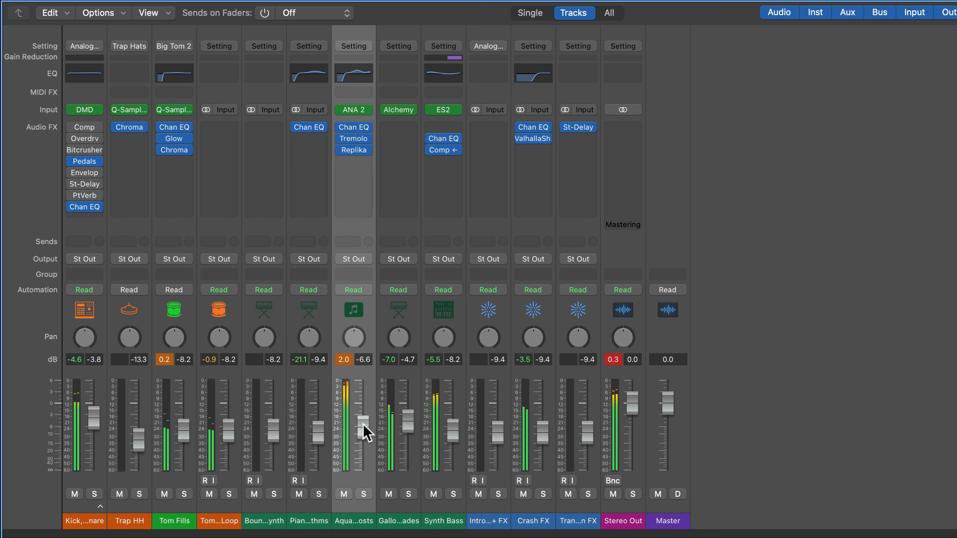
pyautogui.keyDown('alt'); pyautogui.click(363, 426); pyautogui.keyUp('alt')
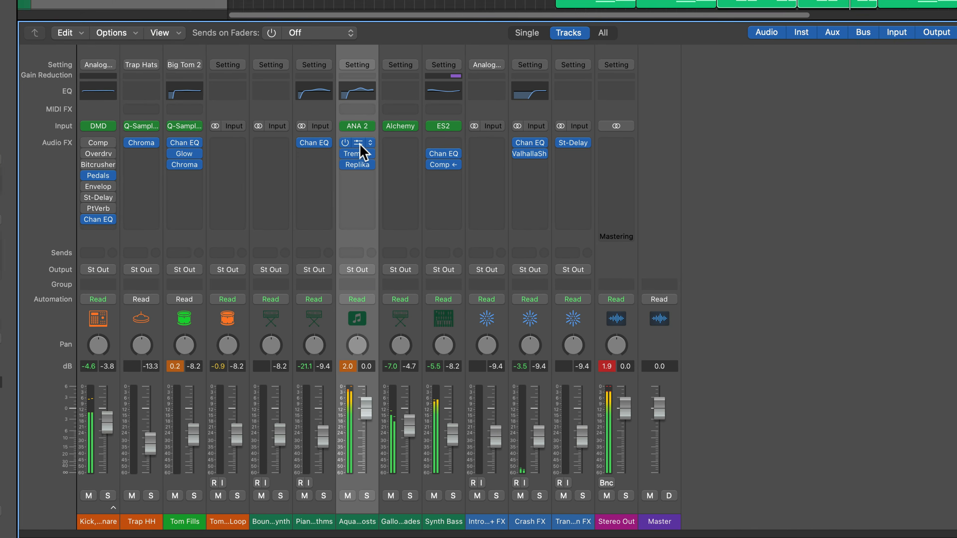
# Step: Lower the output gain of the Aquatic Ghosts Channel EQ to -3.9 dB and close the plug-in
pyautogui.click(353, 127)
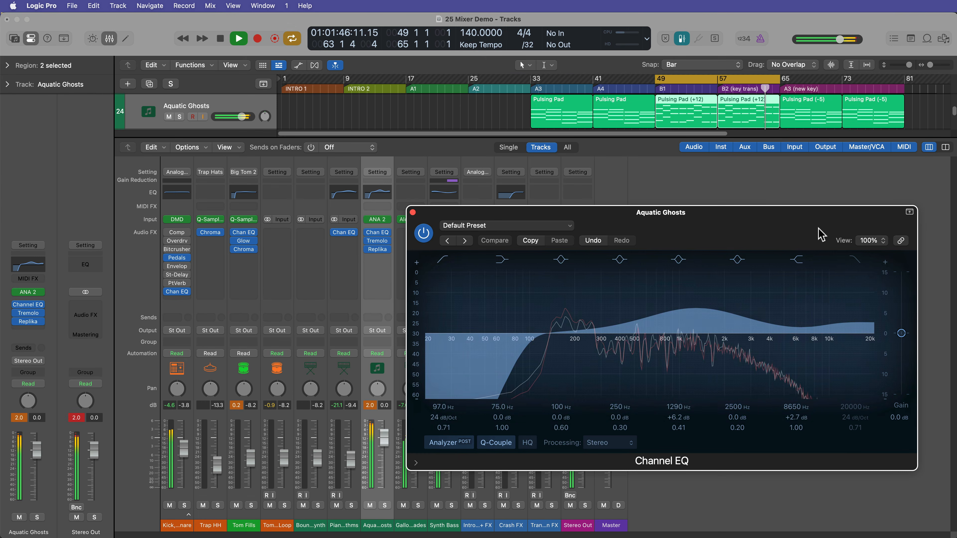
pyautogui.moveTo(823, 240); pyautogui.dragTo(831, 206)
pyautogui.moveTo(911, 301); pyautogui.dragTo(916, 309)
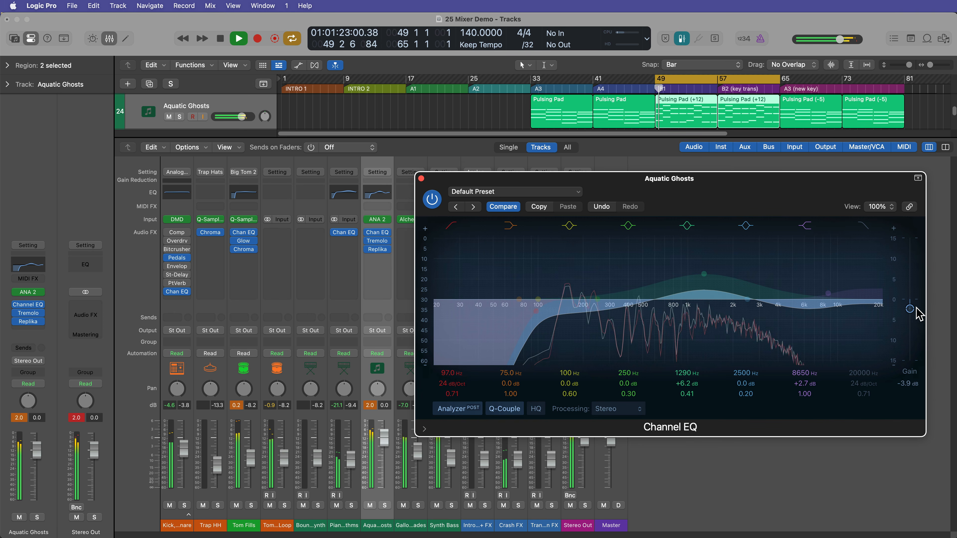
pyautogui.click(421, 179)
# Step: Clear the Aquatic Ghosts strip's peak level and lower its fader to -4.9 dB
pyautogui.click(370, 406)
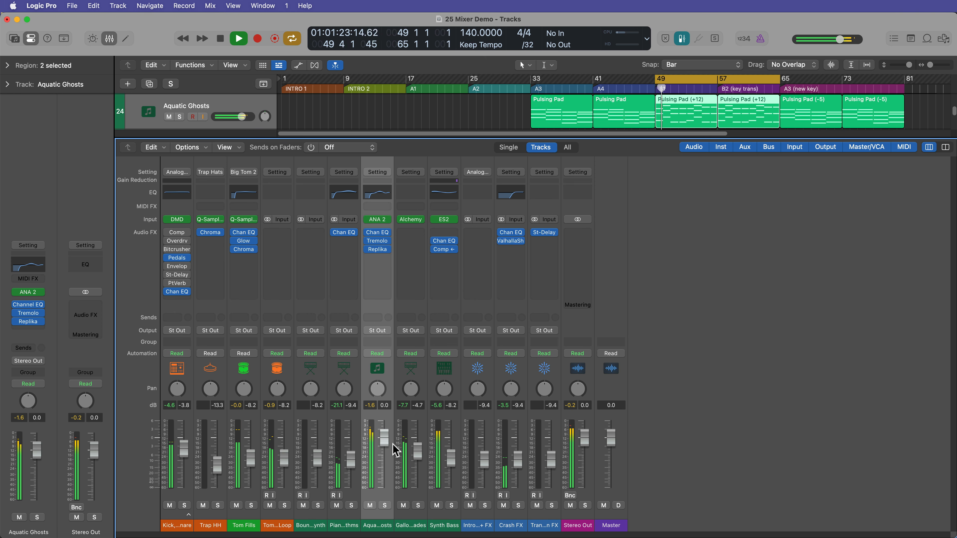
pyautogui.moveTo(384, 437)
pyautogui.mouseDown()
pyautogui.moveTo(384, 463)
pyautogui.moveTo(384, 451)
pyautogui.mouseUp()
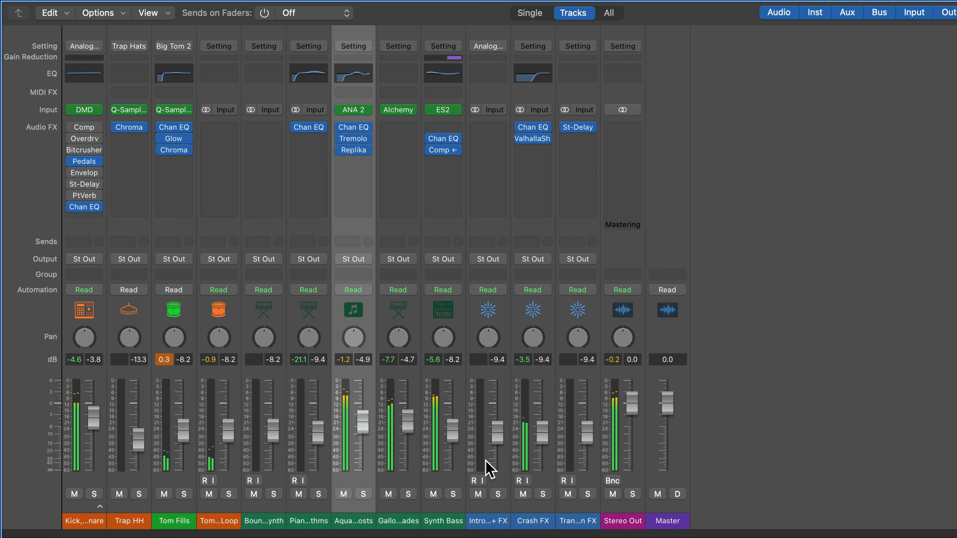
# Step: Look at the send options for the selected strips from Aquatic Ghosts to Synth Bass, leaving No Send set
pyautogui.click(348, 242)
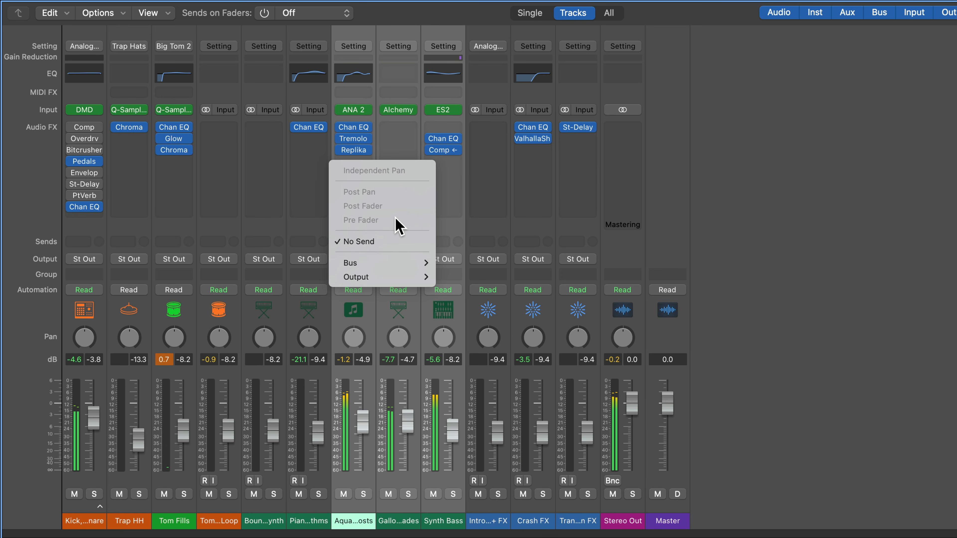
pyautogui.click(801, 260)
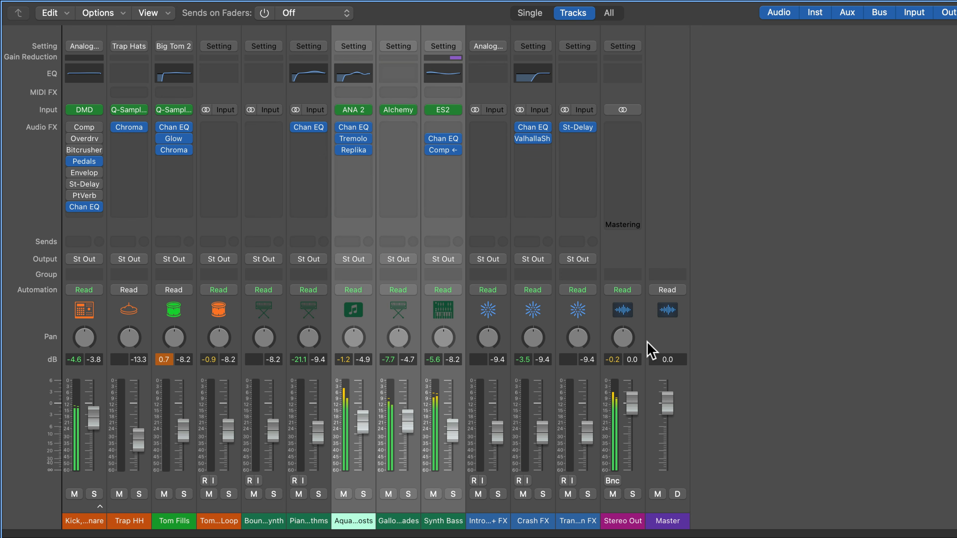